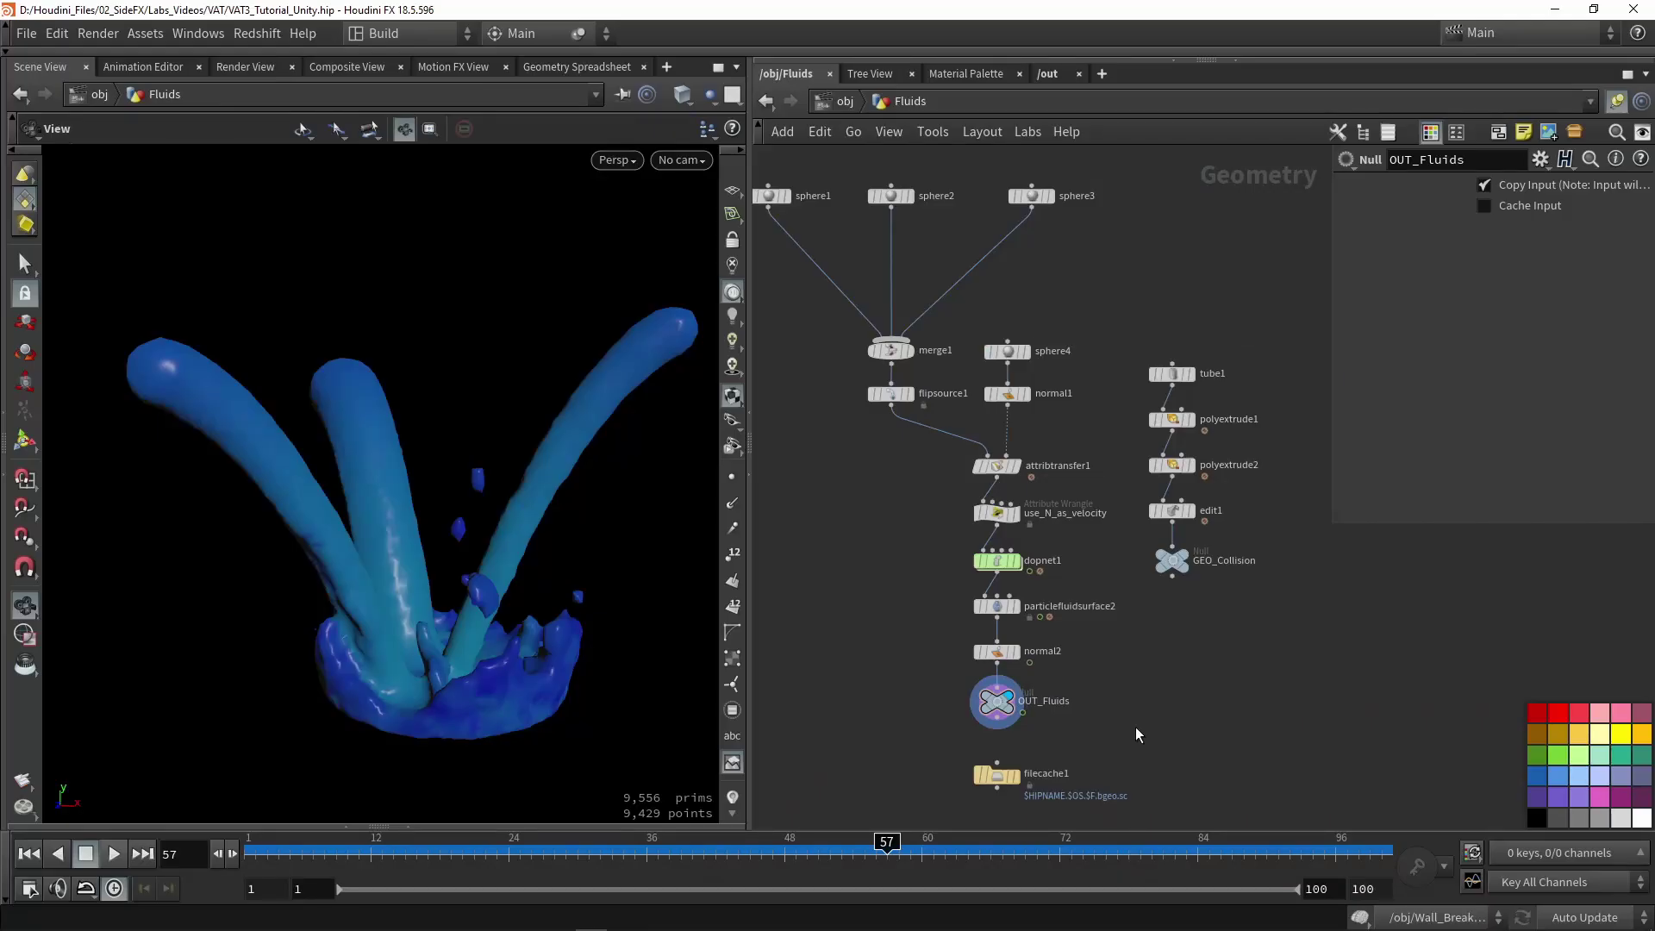
Step: Play the fluid simulation from the first frame and orbit around the splash
left_click(29, 854)
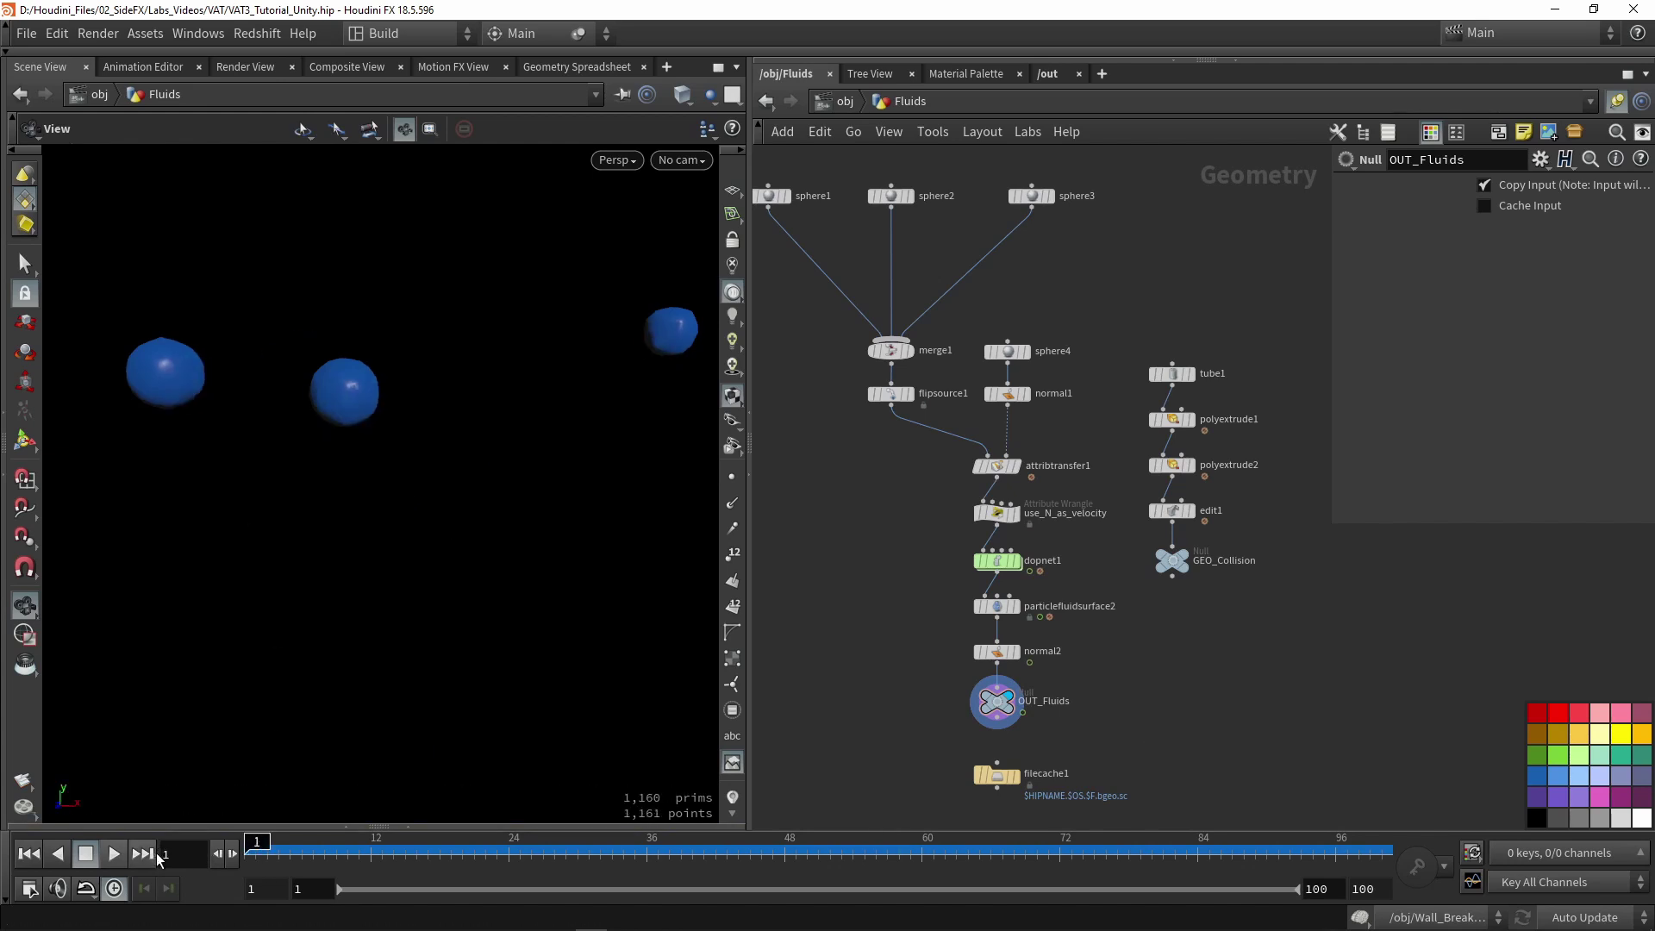
left_click(114, 854)
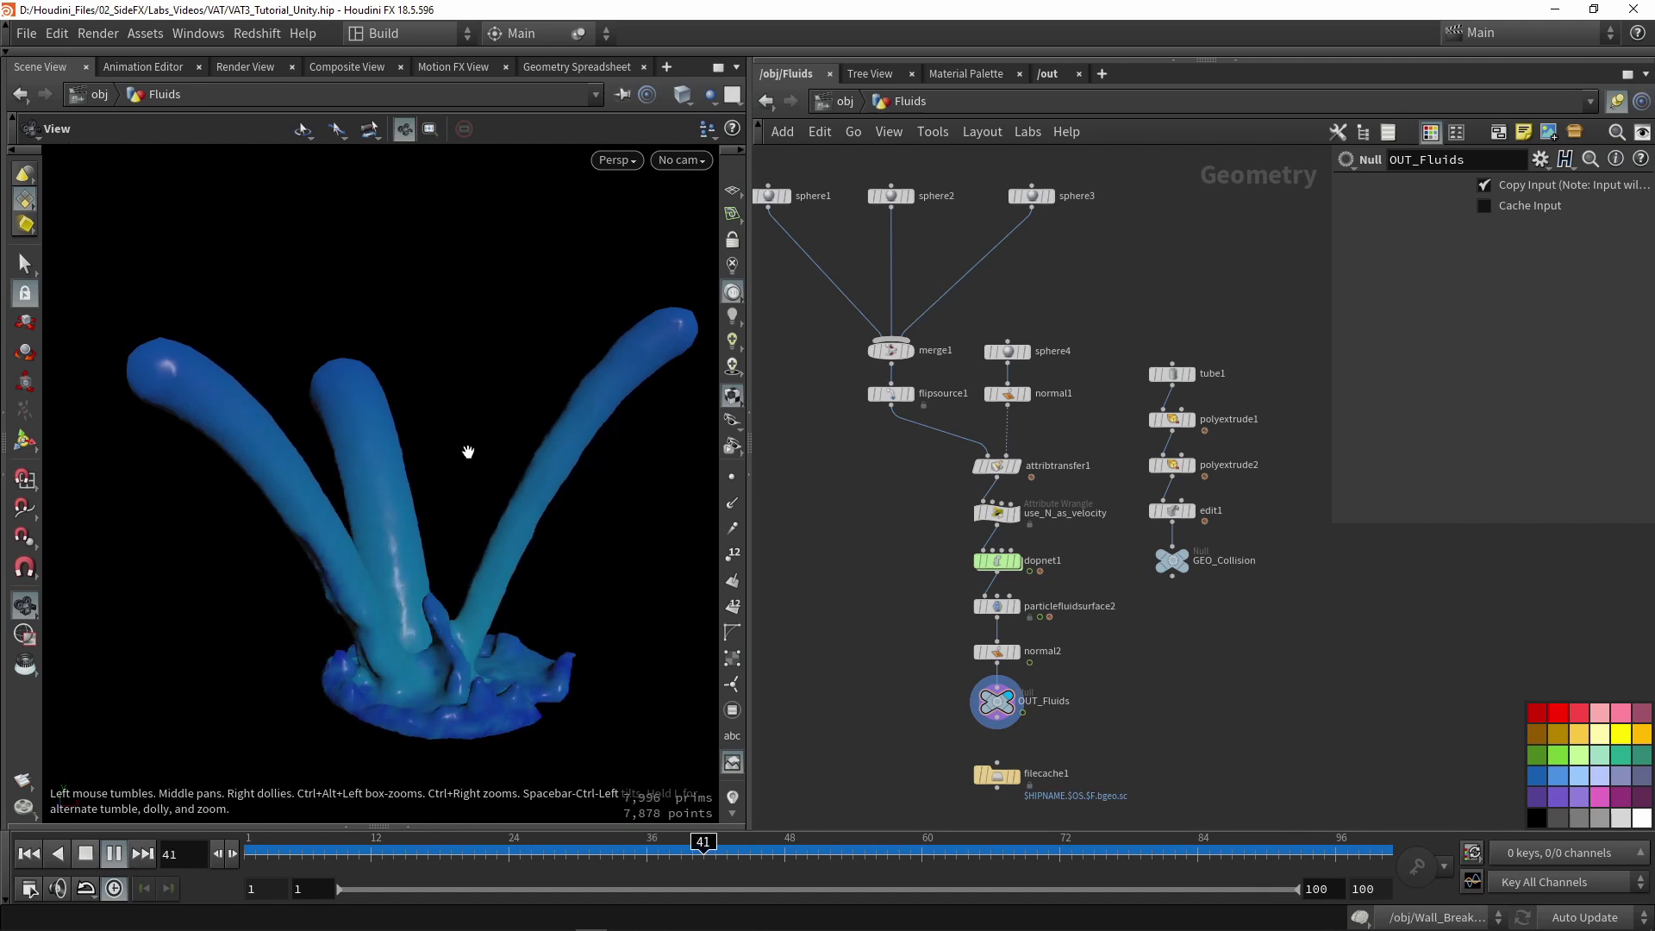
left_click_drag(468, 452, 414, 491)
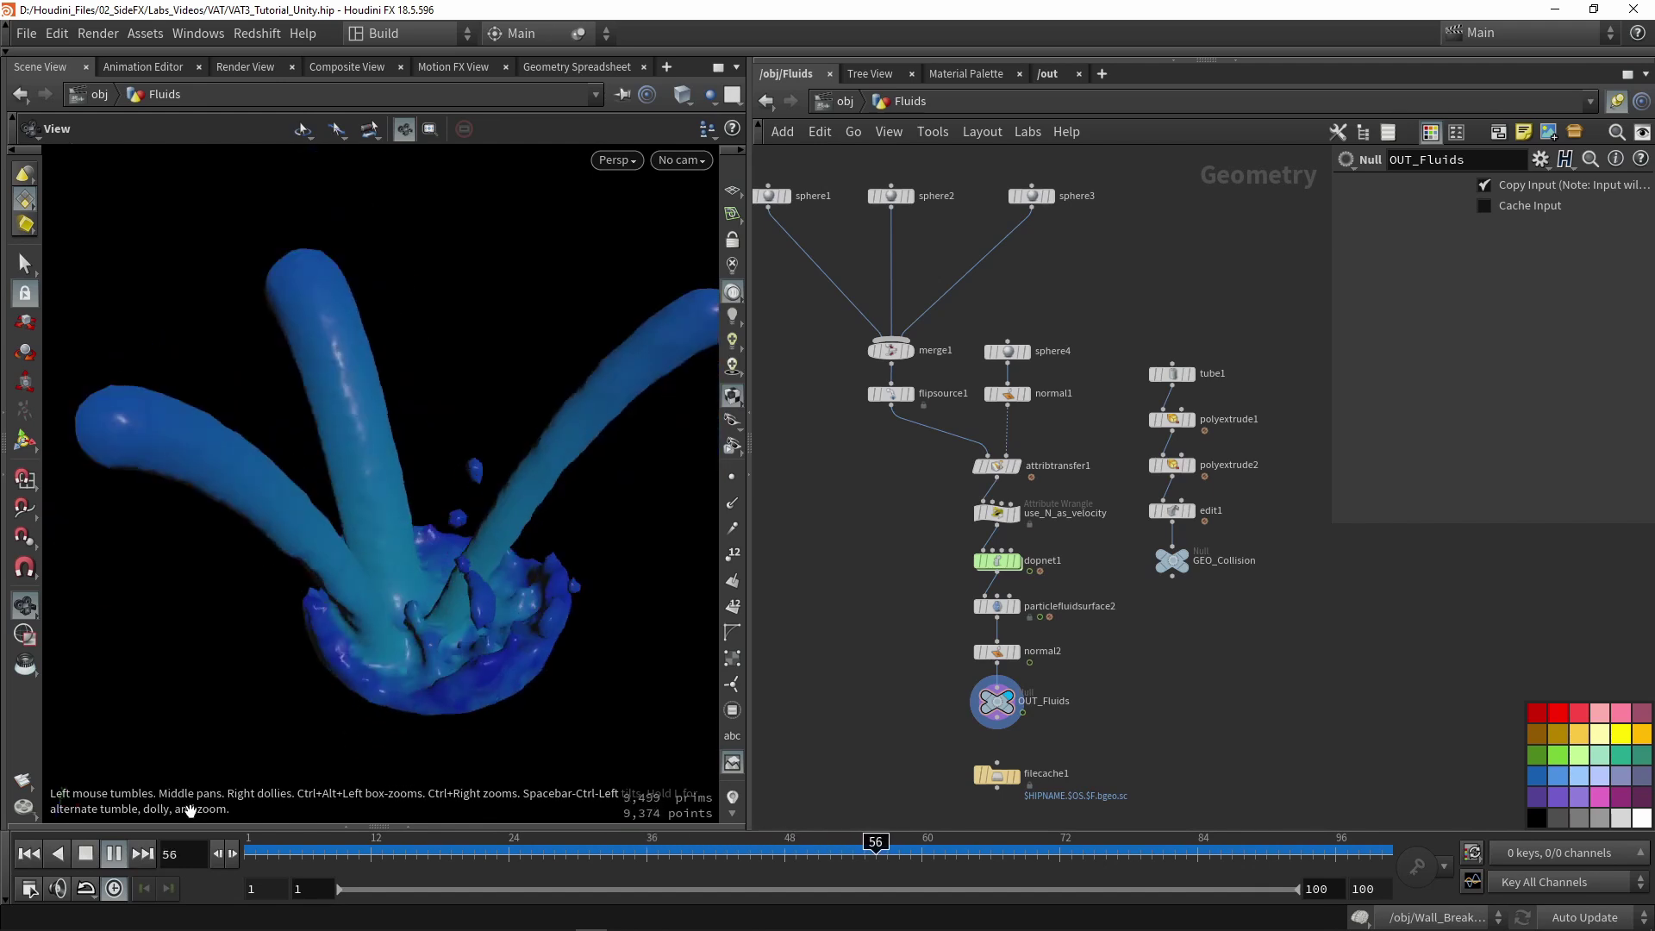
left_click_drag(474, 598, 415, 528)
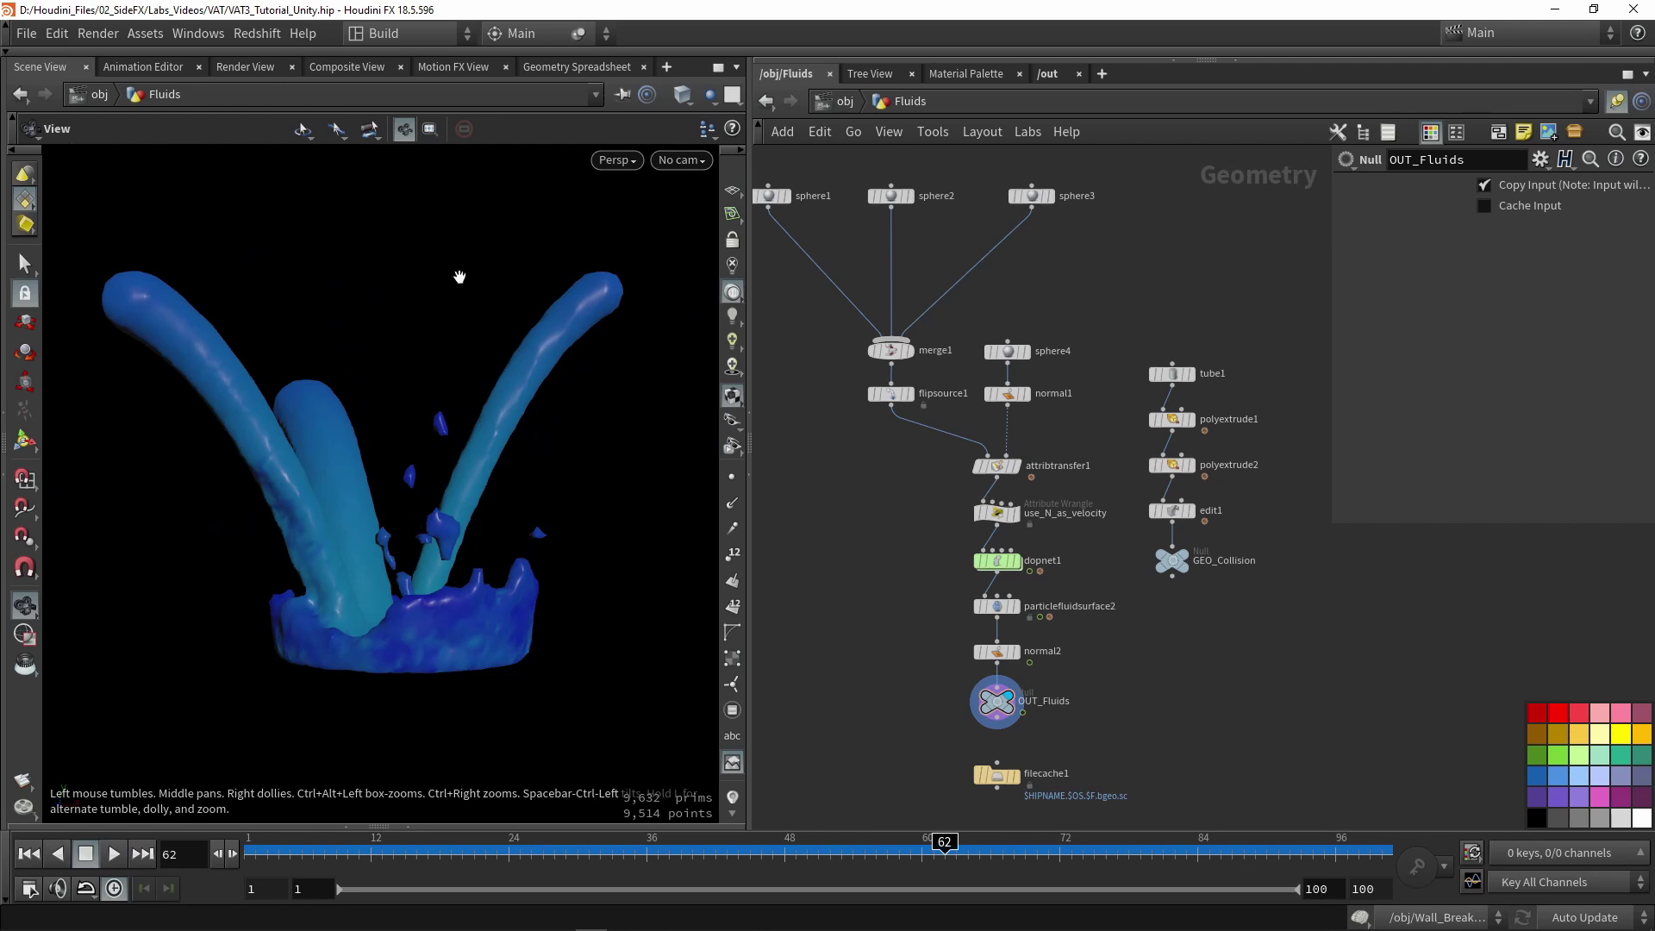
left_click_drag(463, 446, 420, 488)
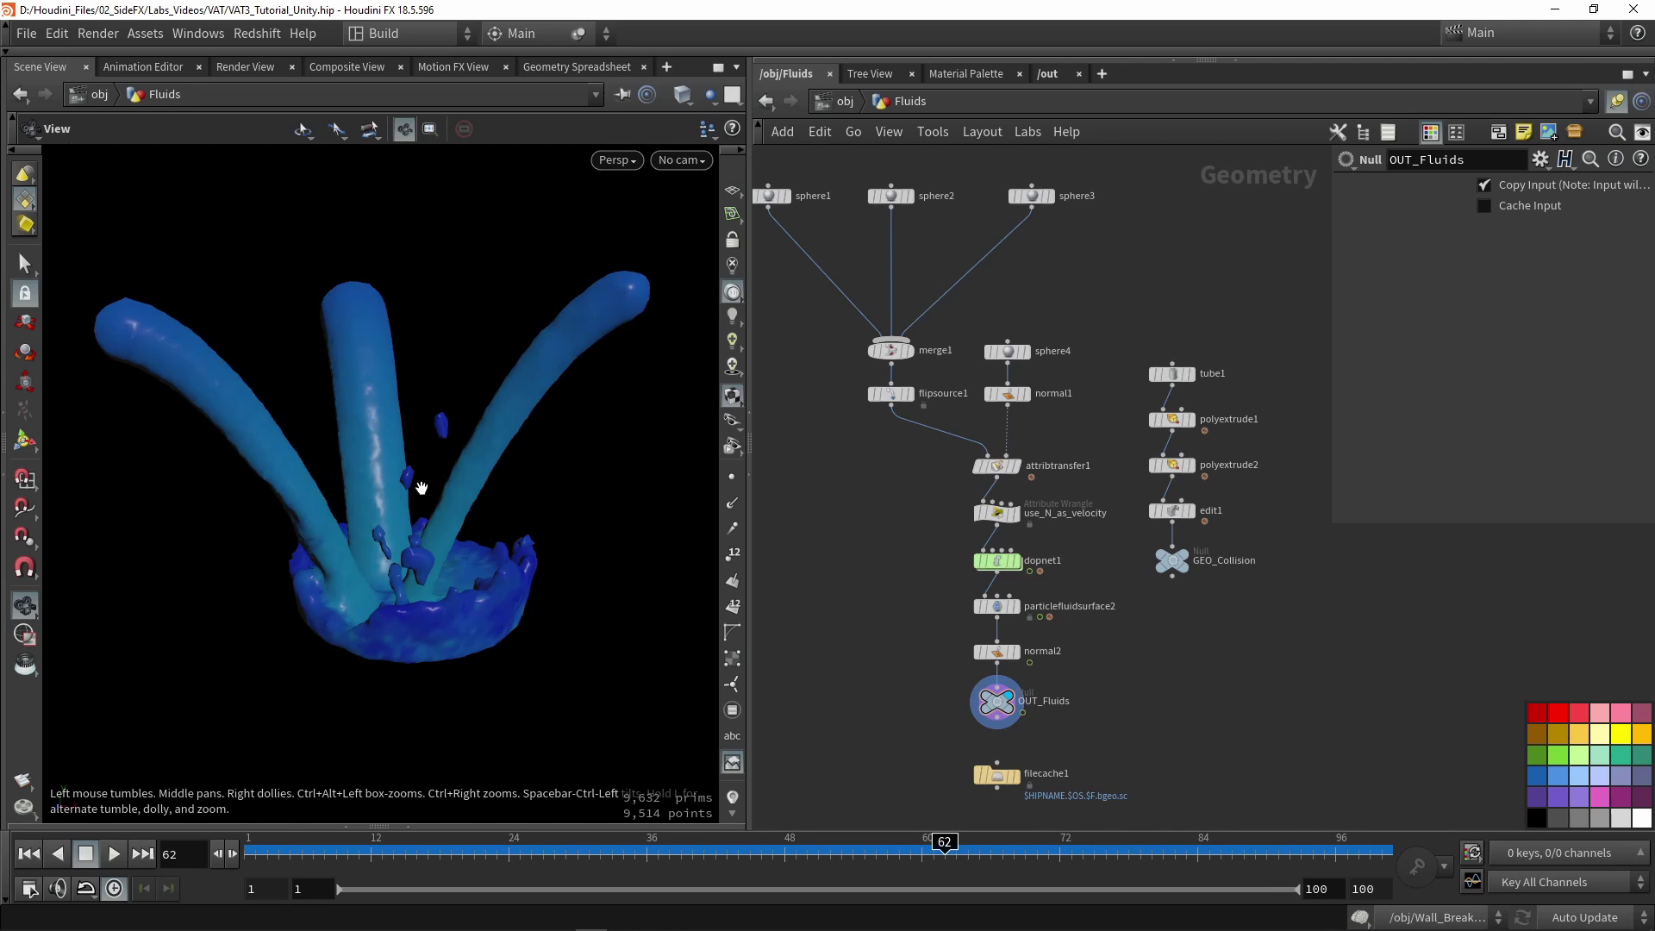
middle_click_drag(820, 184, 903, 297)
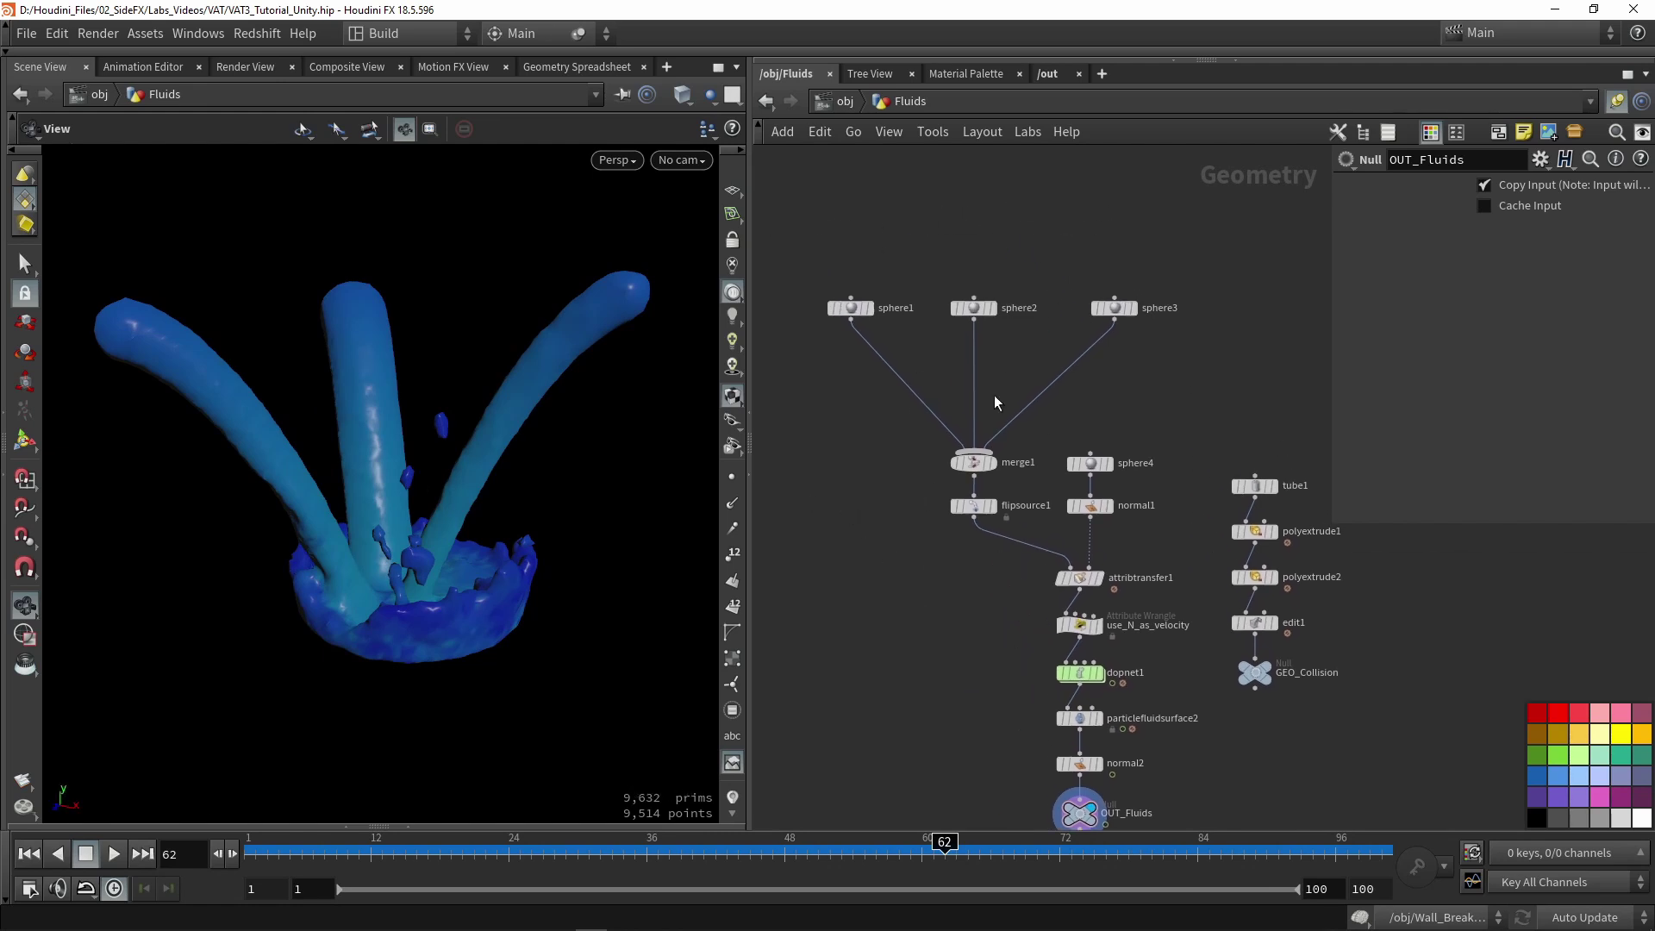
Step: Display and select merge1 to view the three grey source spheres
scroll(997, 461, "up", 3)
left_click(993, 462)
left_click(971, 462)
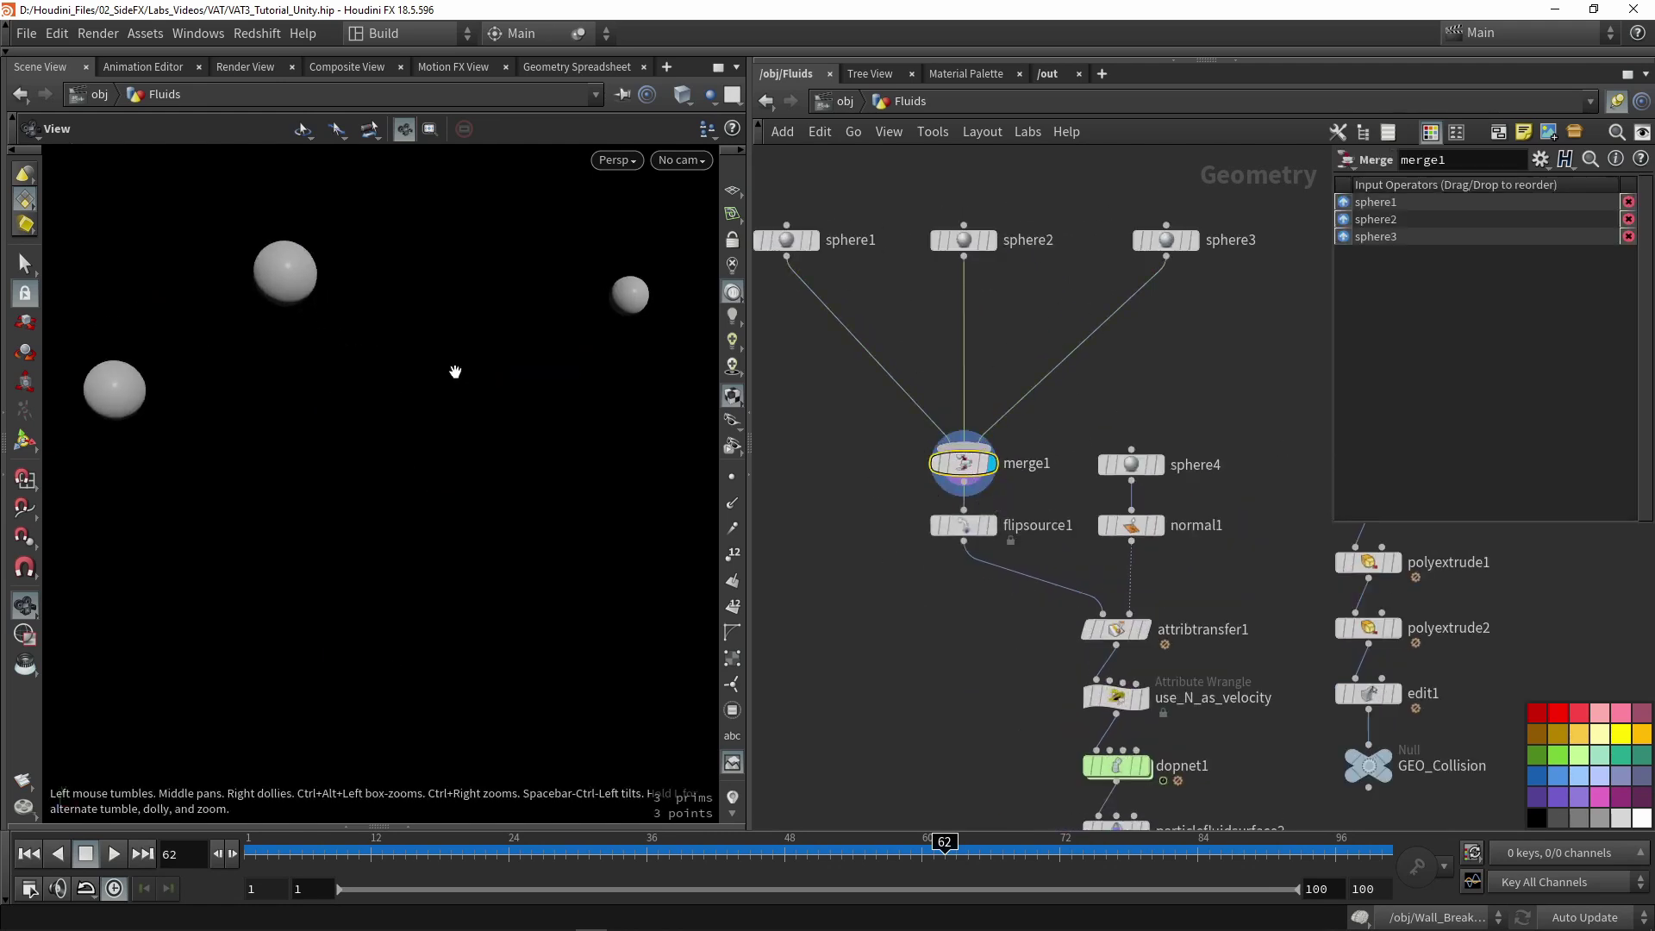
left_click_drag(455, 372, 253, 408)
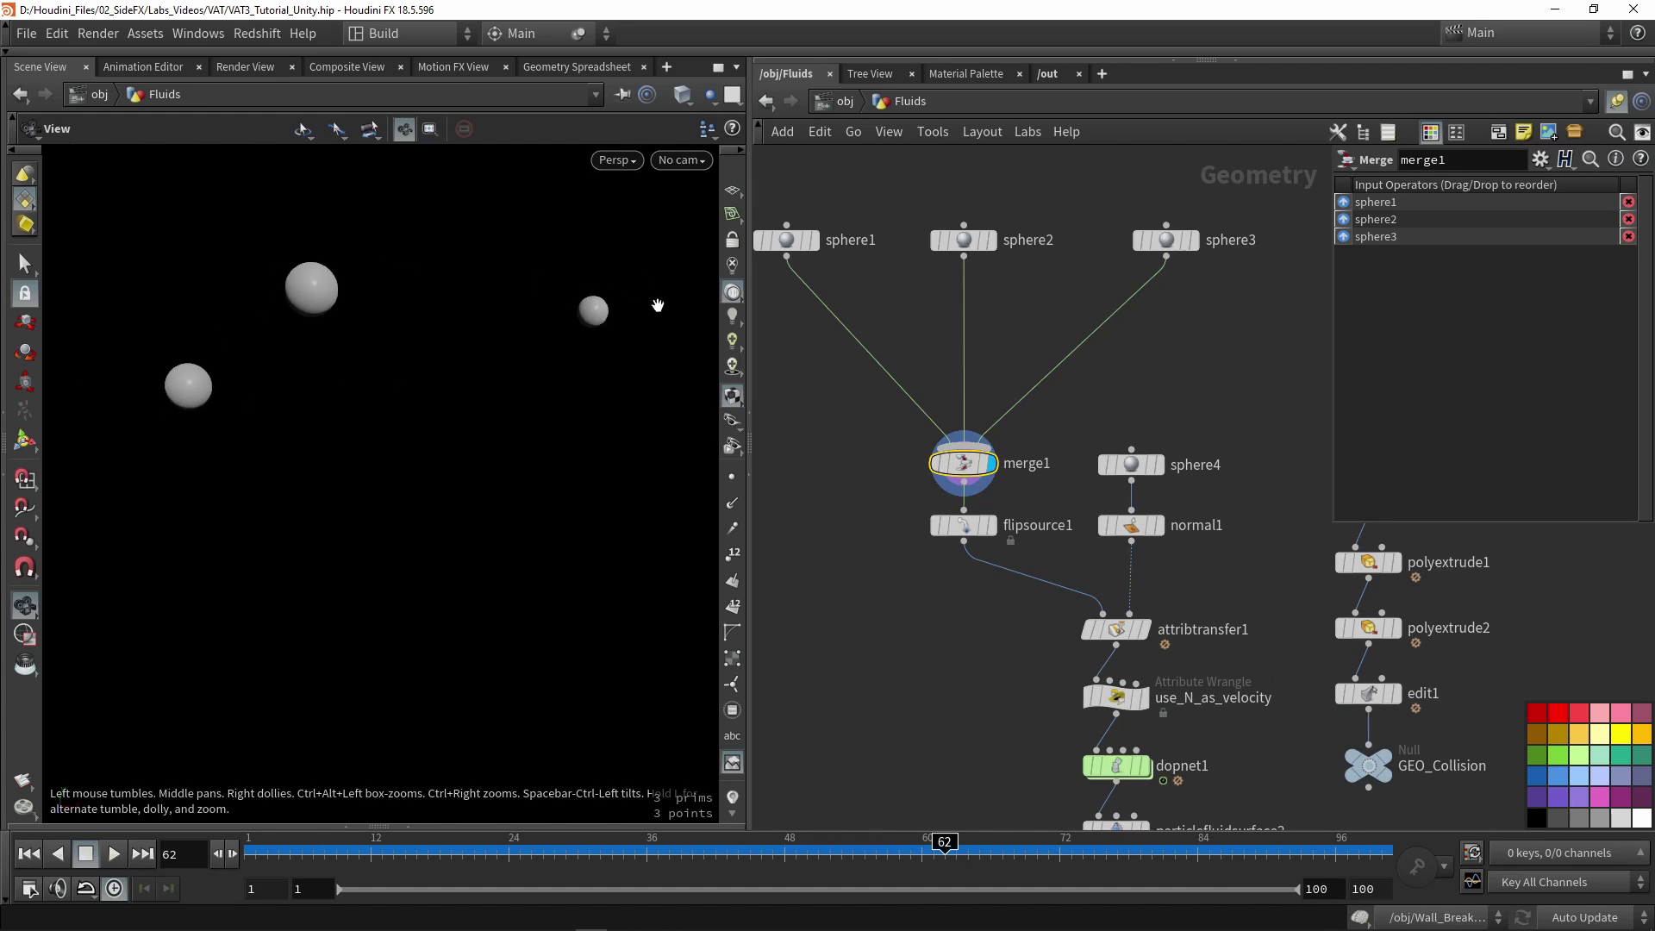
Step: Display and select flipsource1 to see its source volume and Voxel Size 0.1
left_click(990, 525)
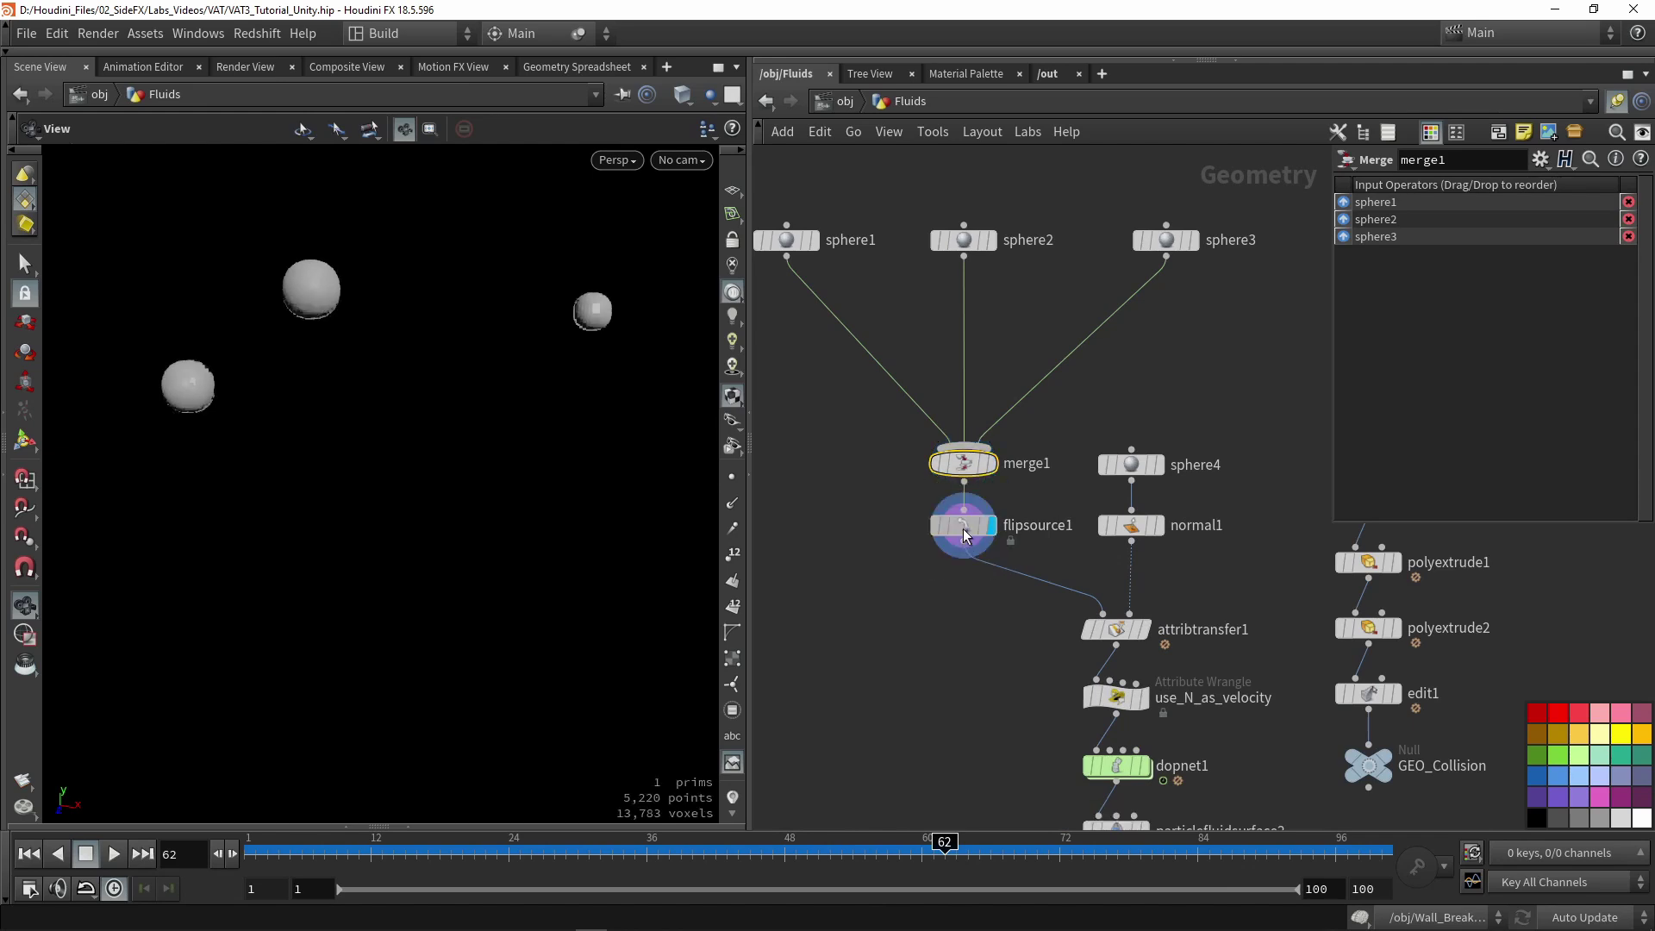
left_click(964, 528)
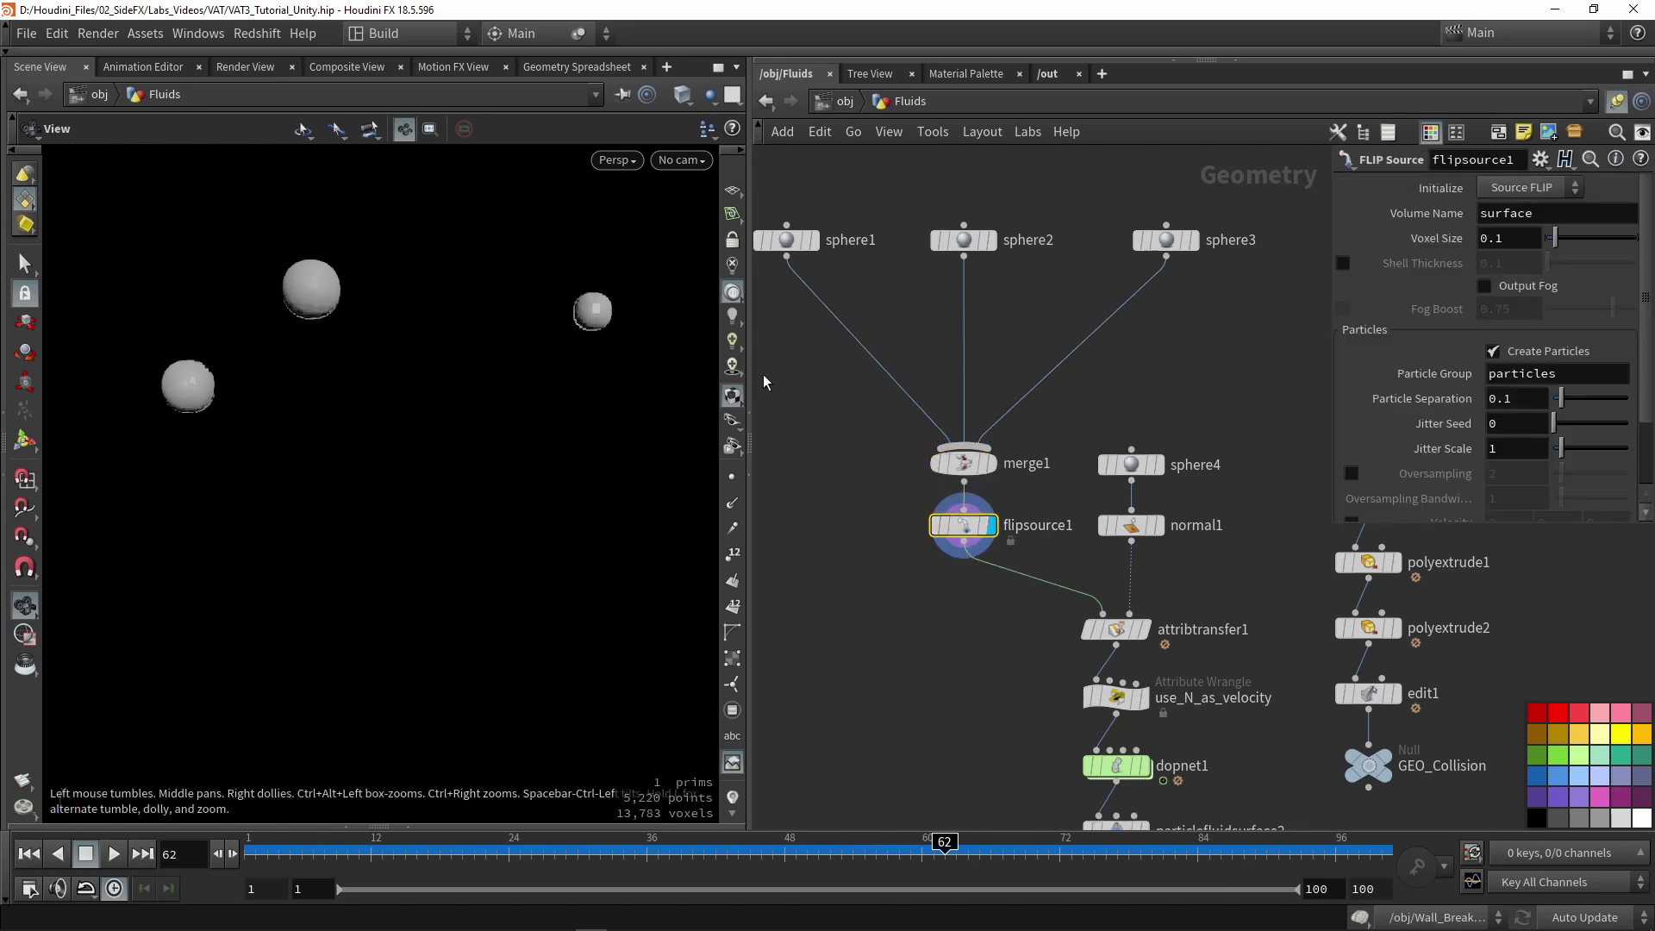
left_click_drag(604, 321, 403, 379)
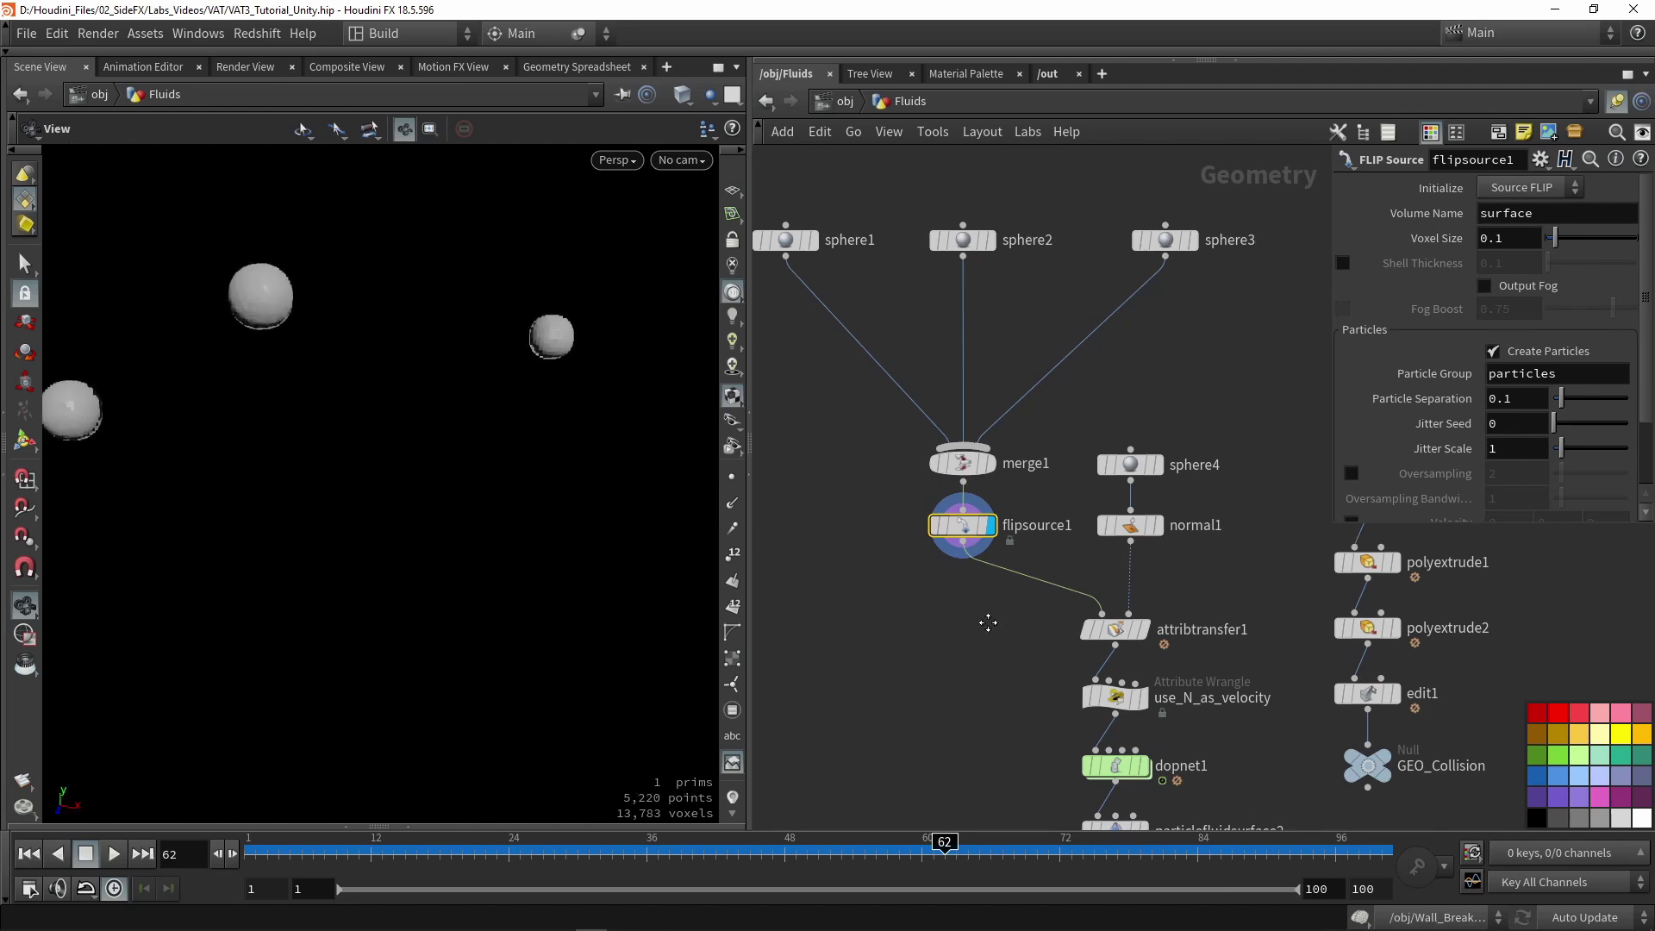
middle_click_drag(986, 621, 987, 503)
Step: Select attribtransfer1 and show cyan point normals on the source spheres
left_click(1112, 510)
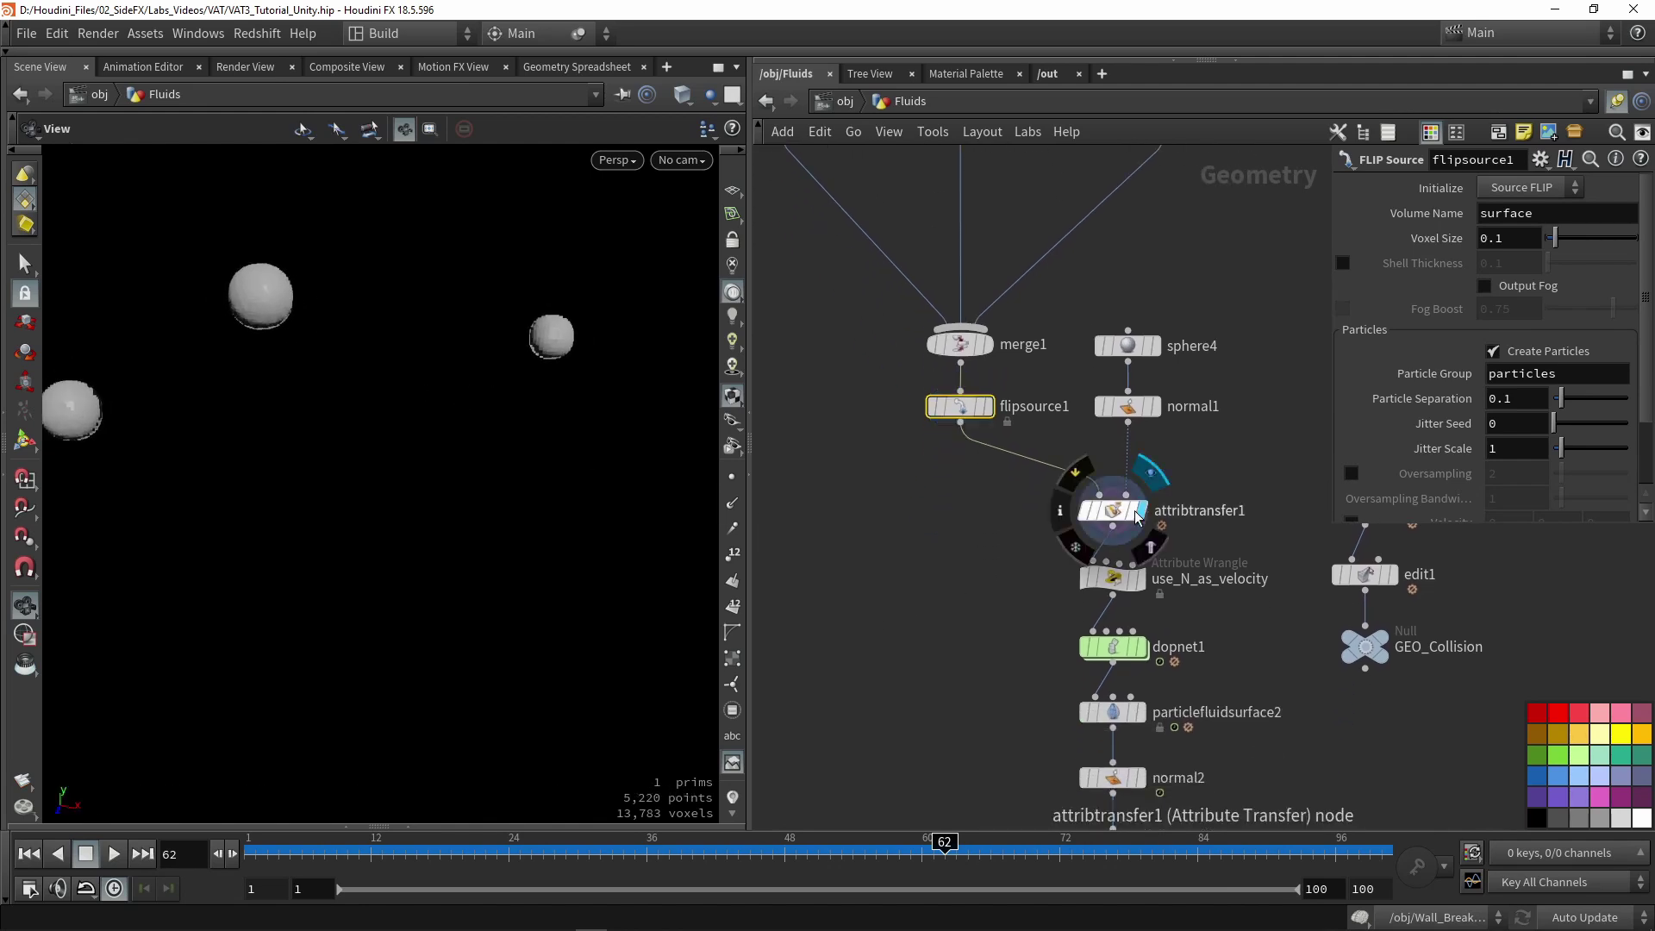
left_click(732, 507)
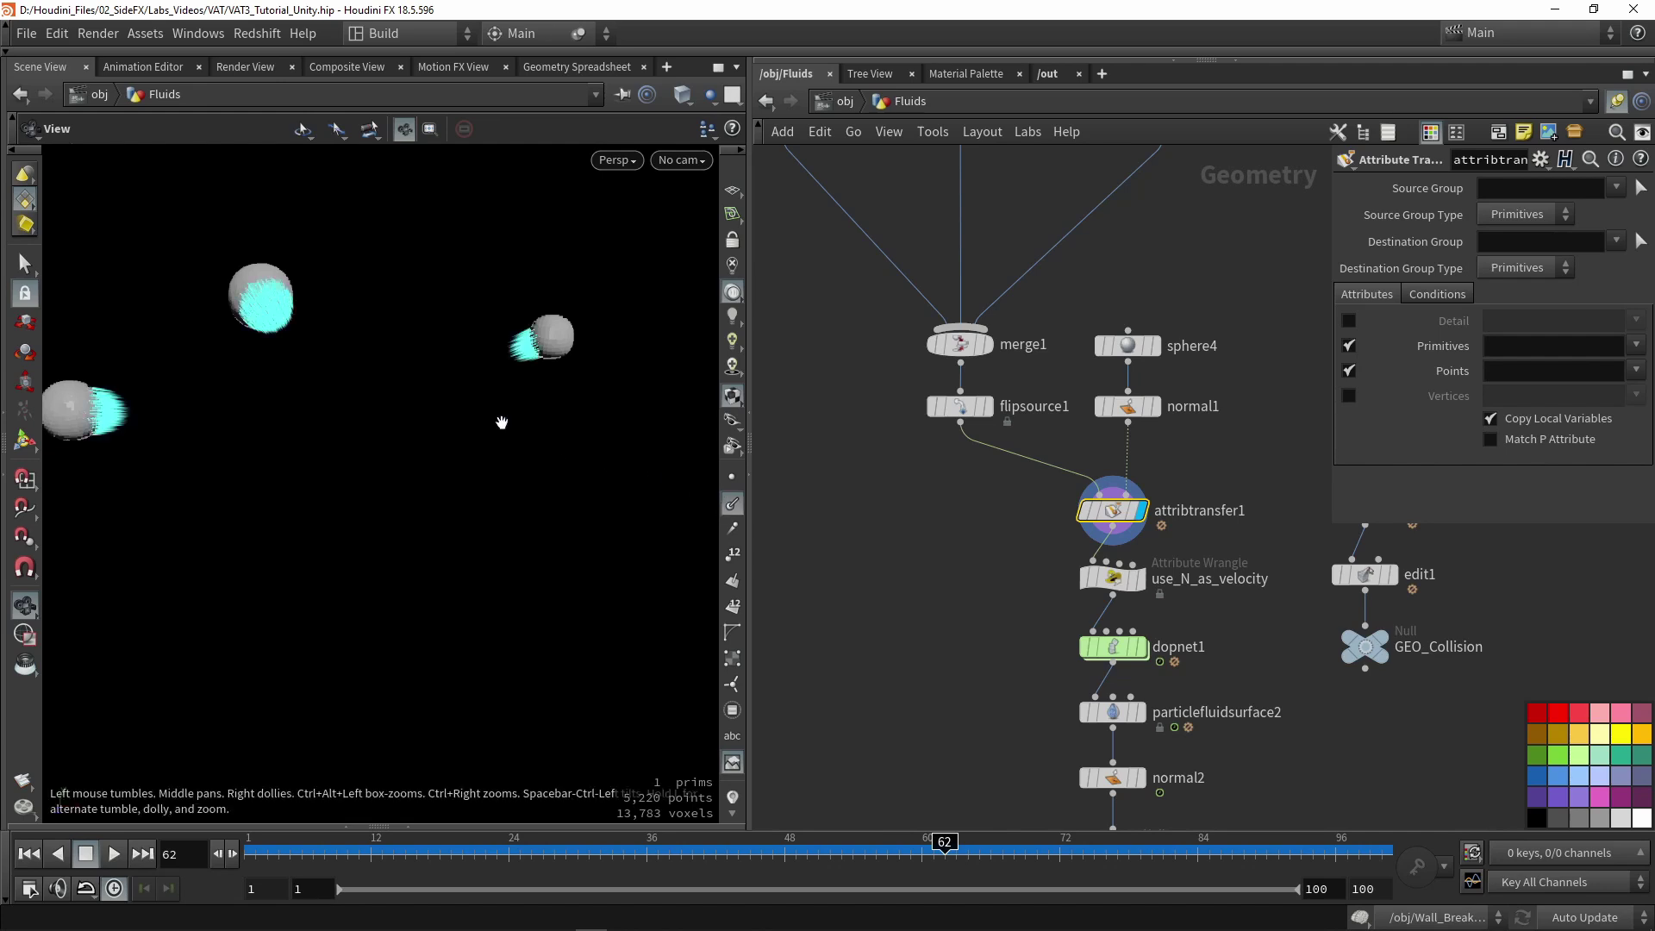
left_click_drag(499, 418, 509, 377)
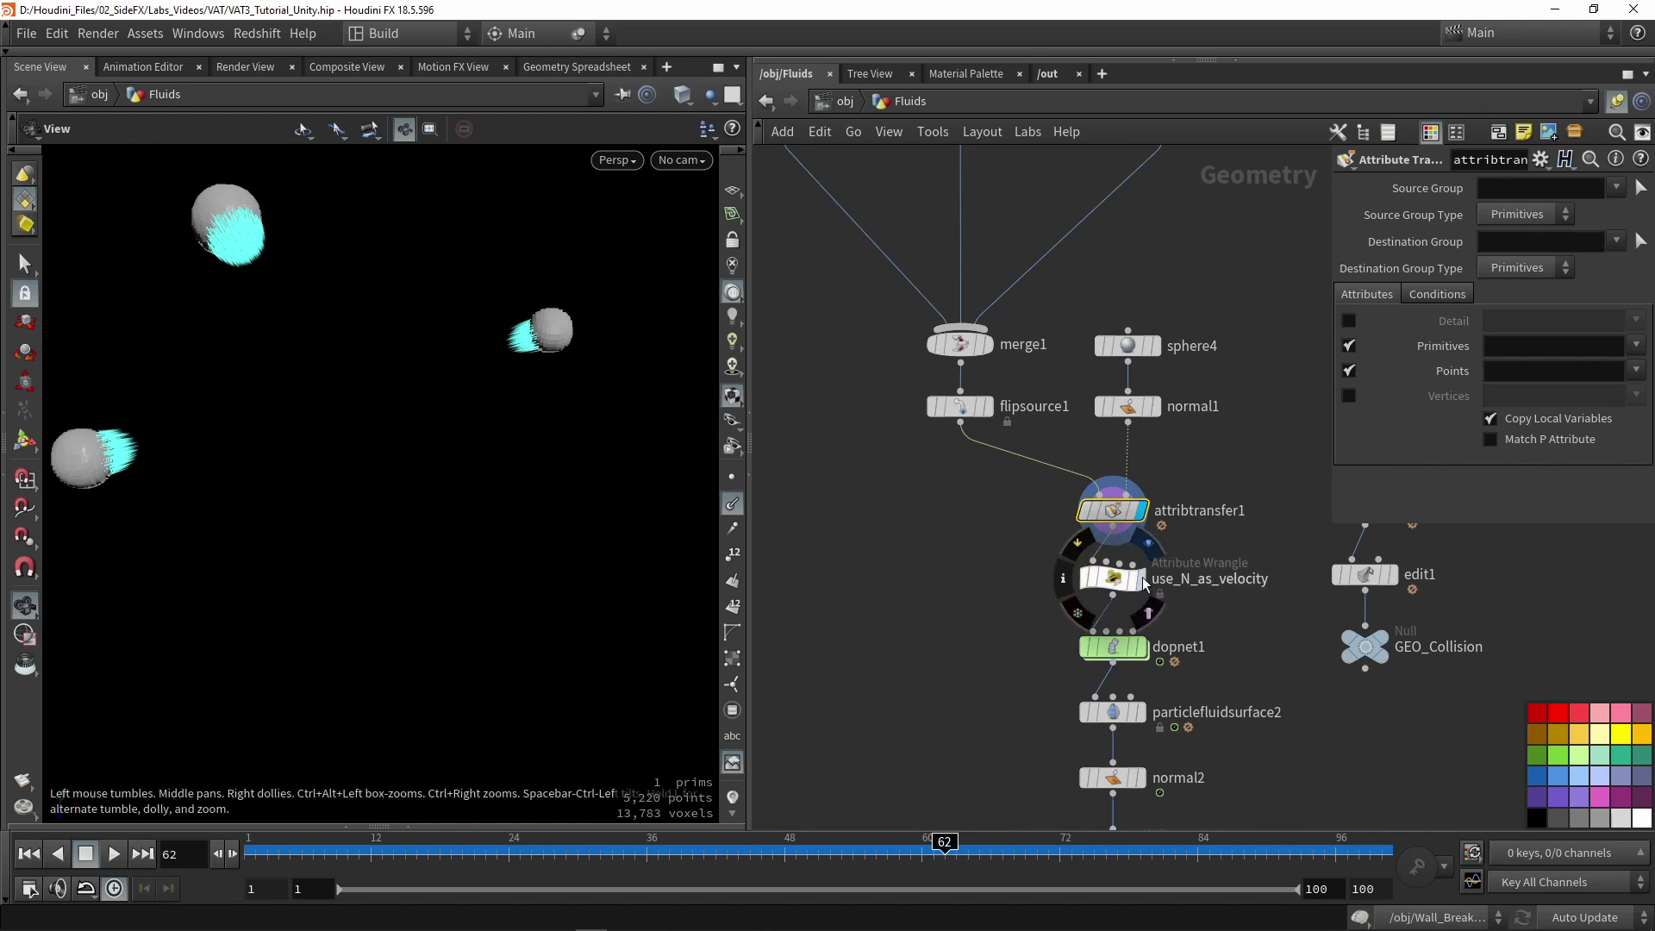
Step: Inspect the use_N_as_velocity wrangle's code, highlighting @N * 5 and @v
left_click(1091, 583)
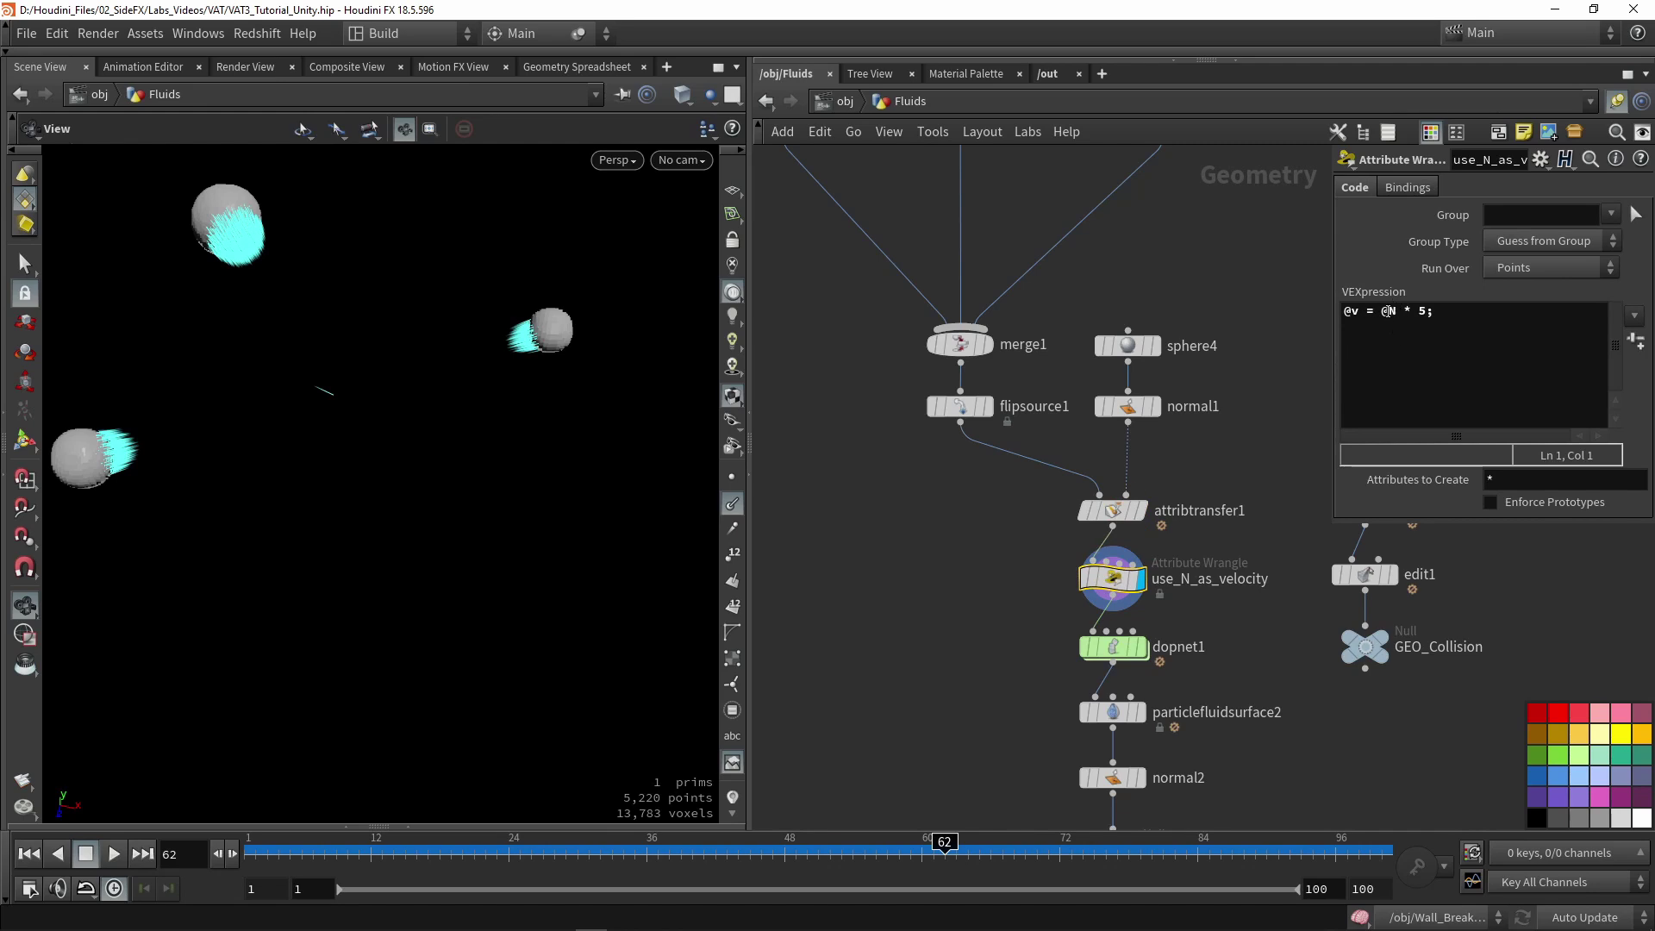
left_click_drag(1384, 312, 1431, 312)
double_click(1351, 311)
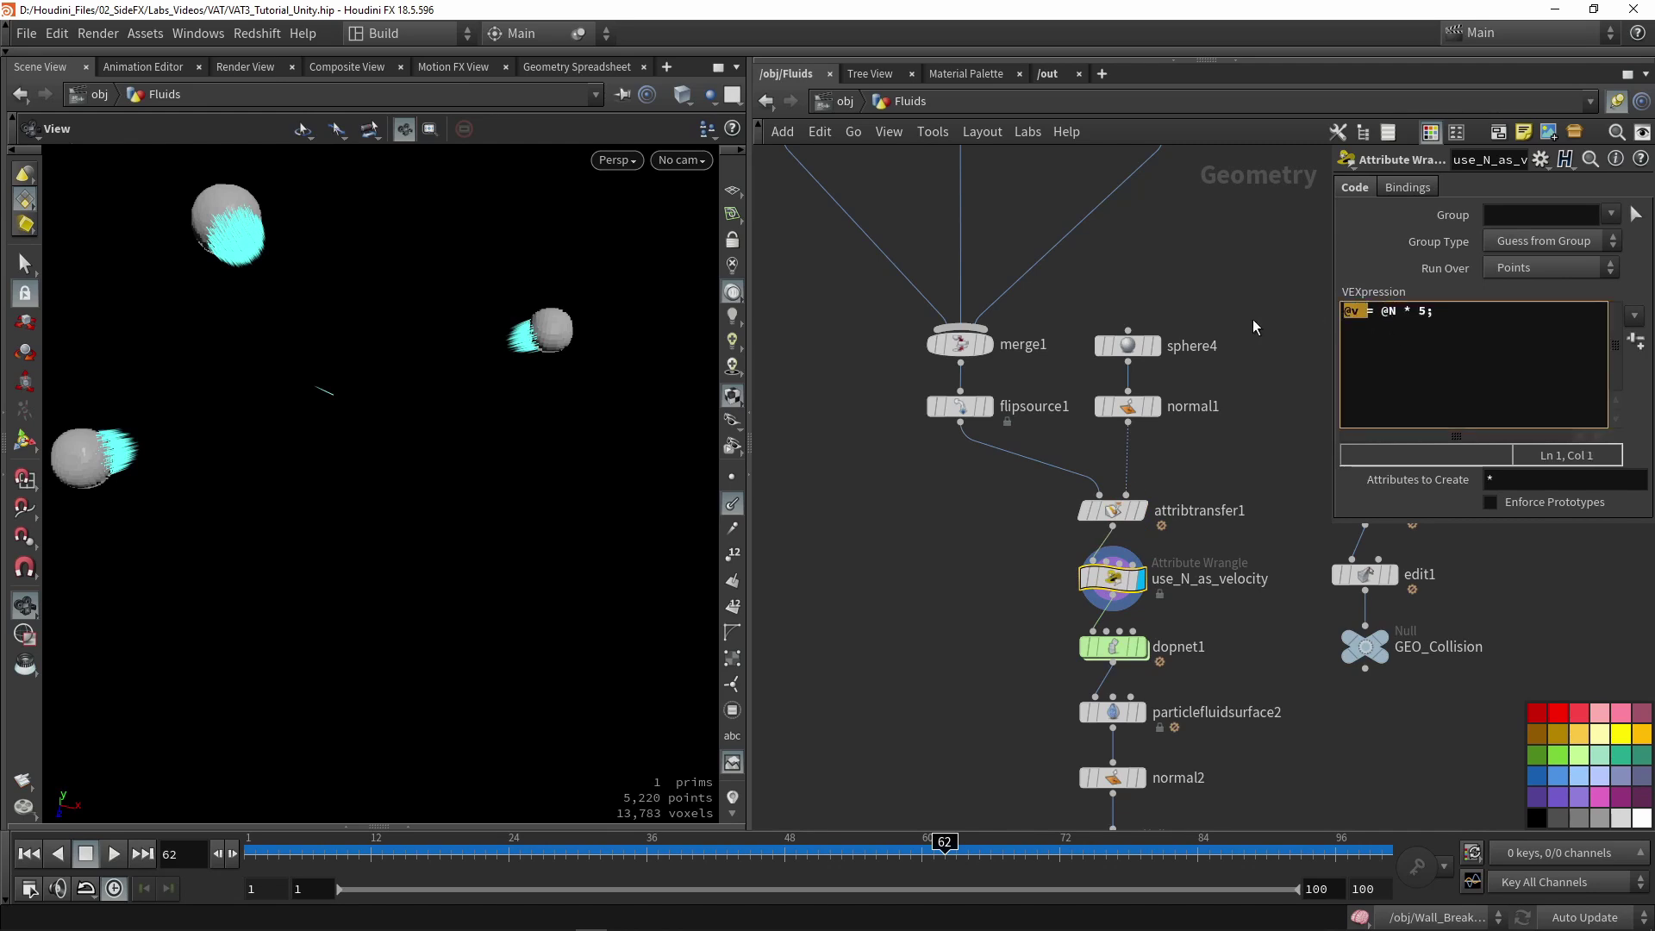
middle_click_drag(1201, 568, 1155, 405)
Step: Display dopnet1's simulated particles in the bowl with normals hidden
left_click(1093, 484)
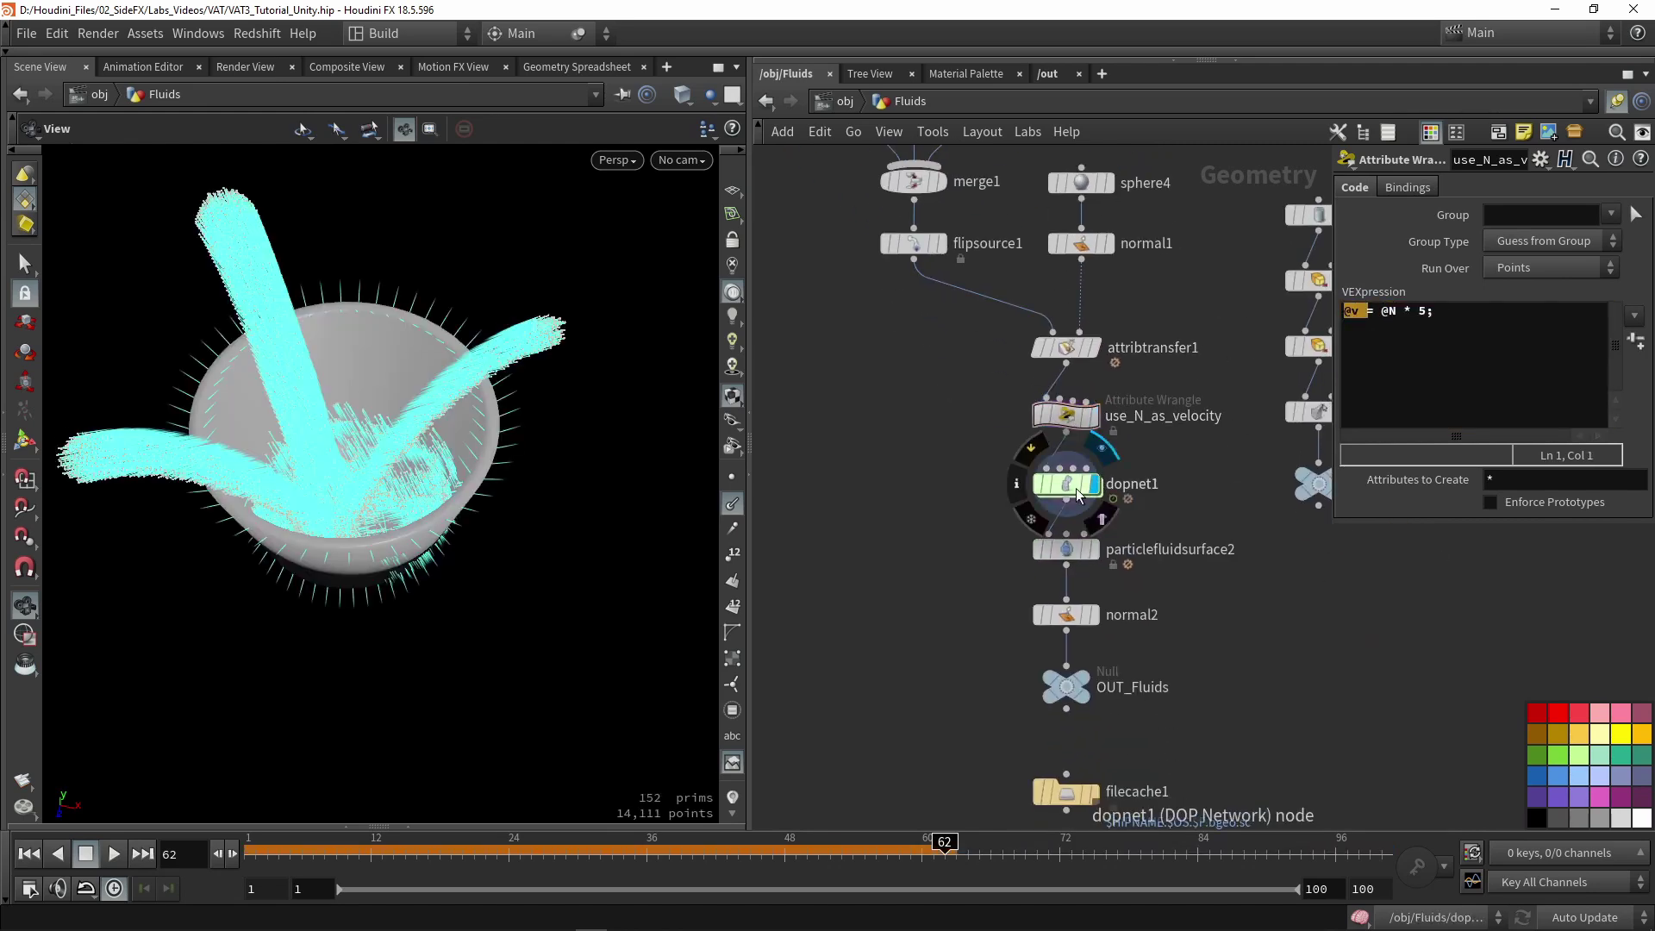
left_click(1065, 483)
left_click(732, 503)
left_click_drag(551, 483, 496, 426)
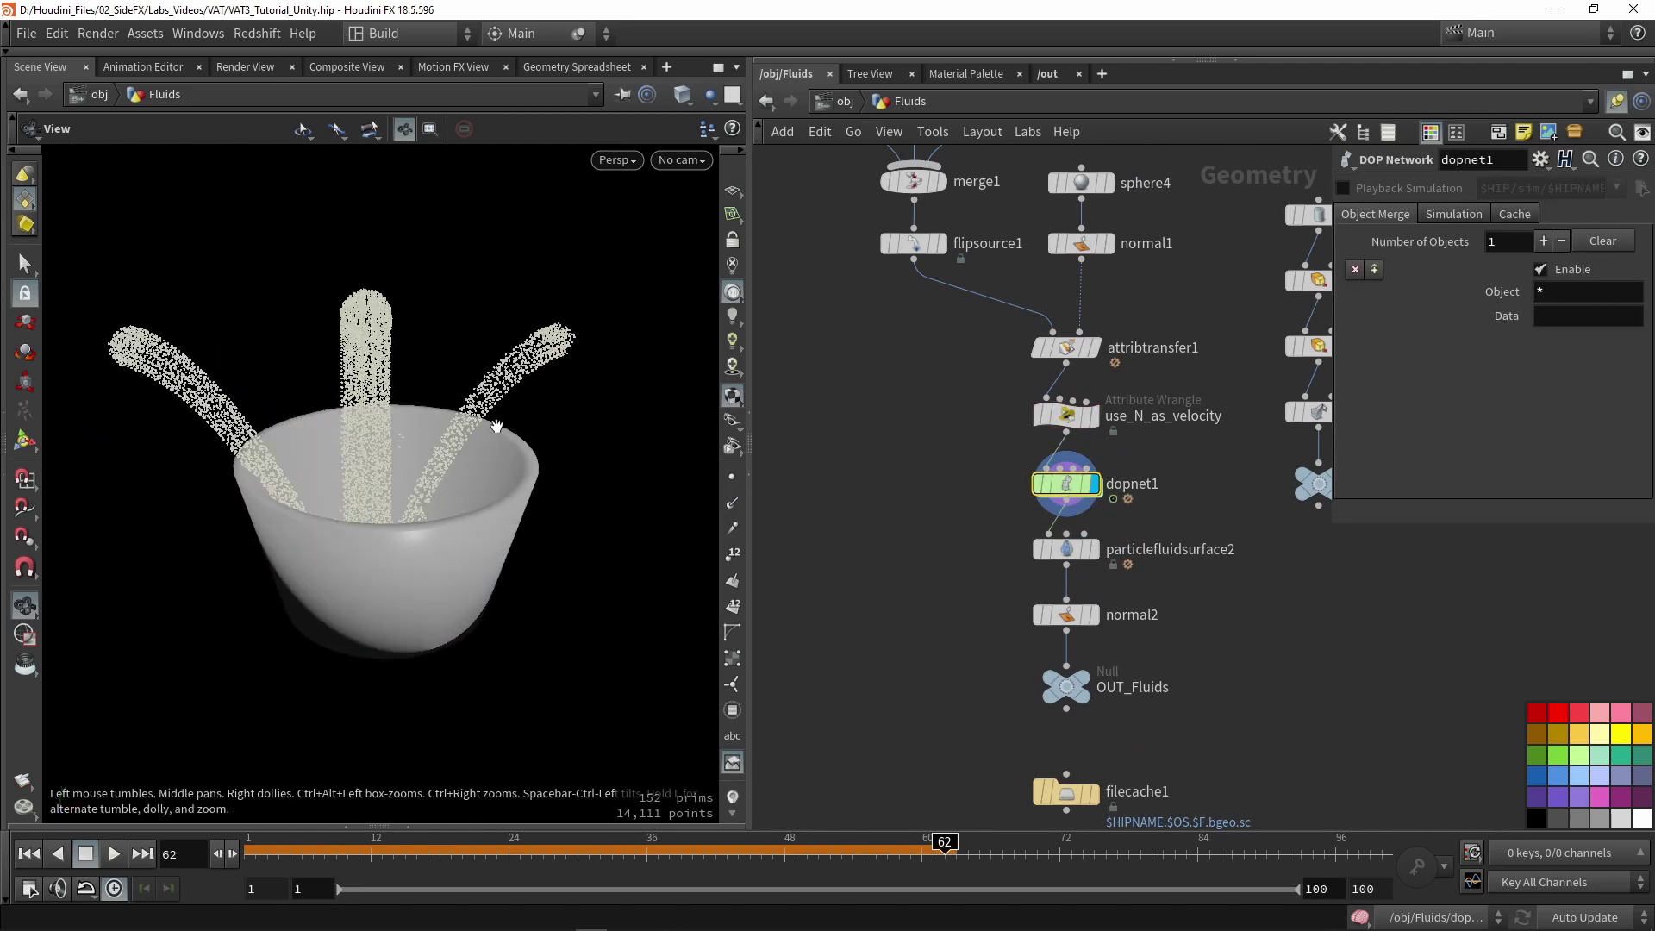
middle_click_drag(1004, 487, 870, 532)
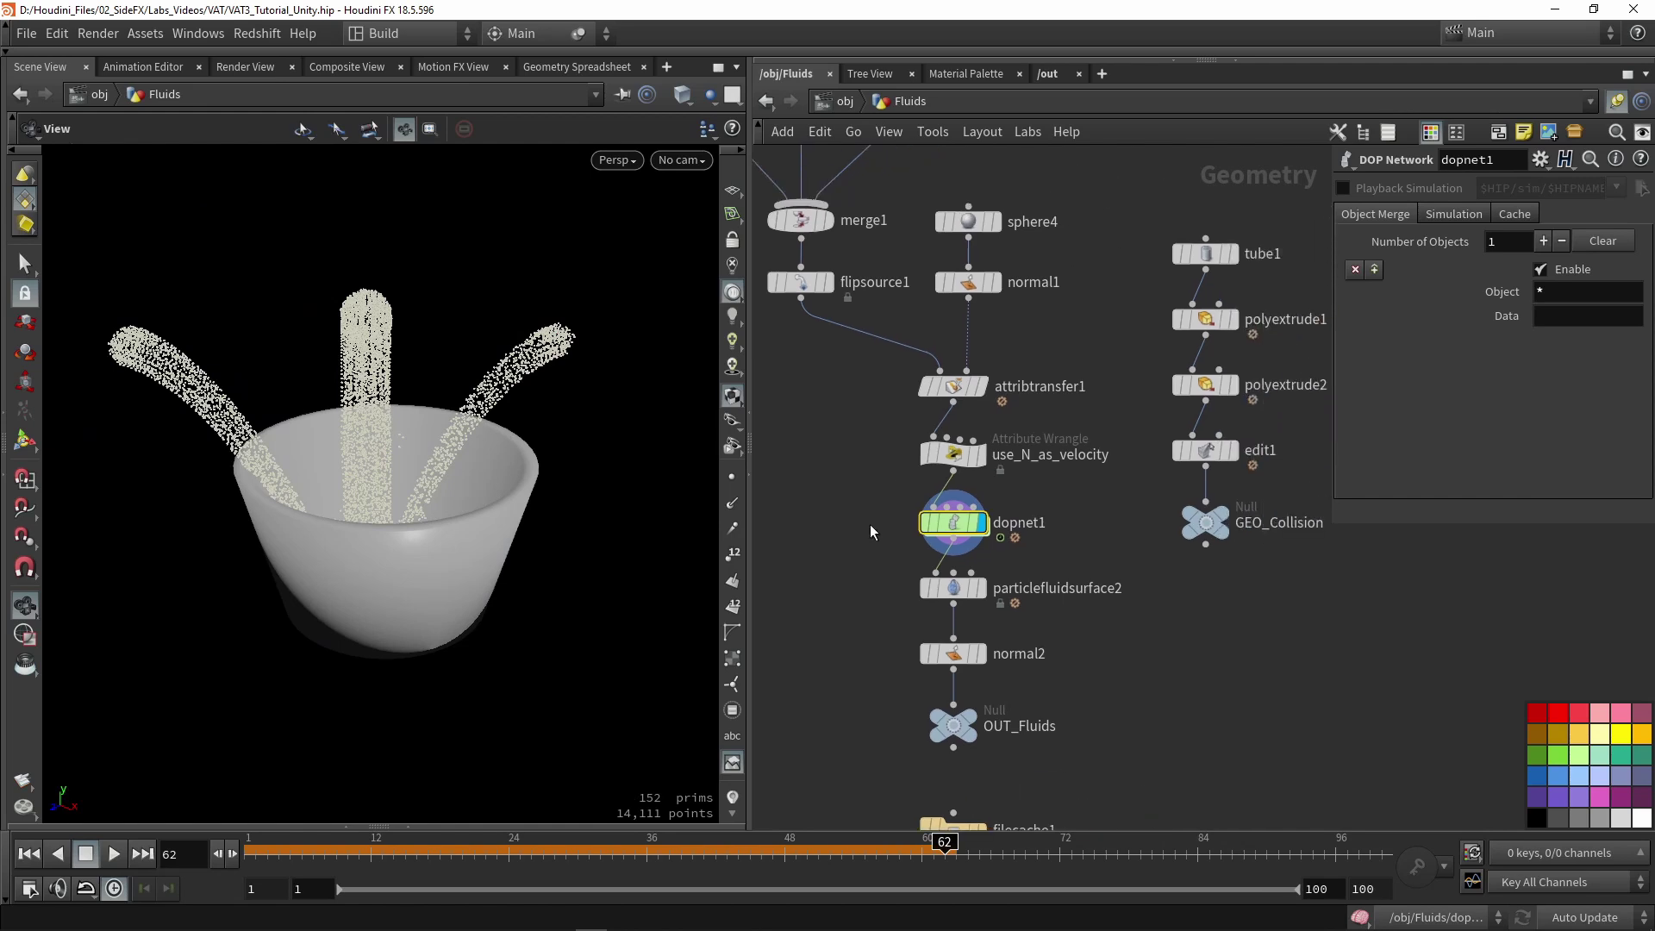
Step: Inspect dopnet1's FLIP solver and static collision nodes, then return to /obj/Fluids
double_click(953, 523)
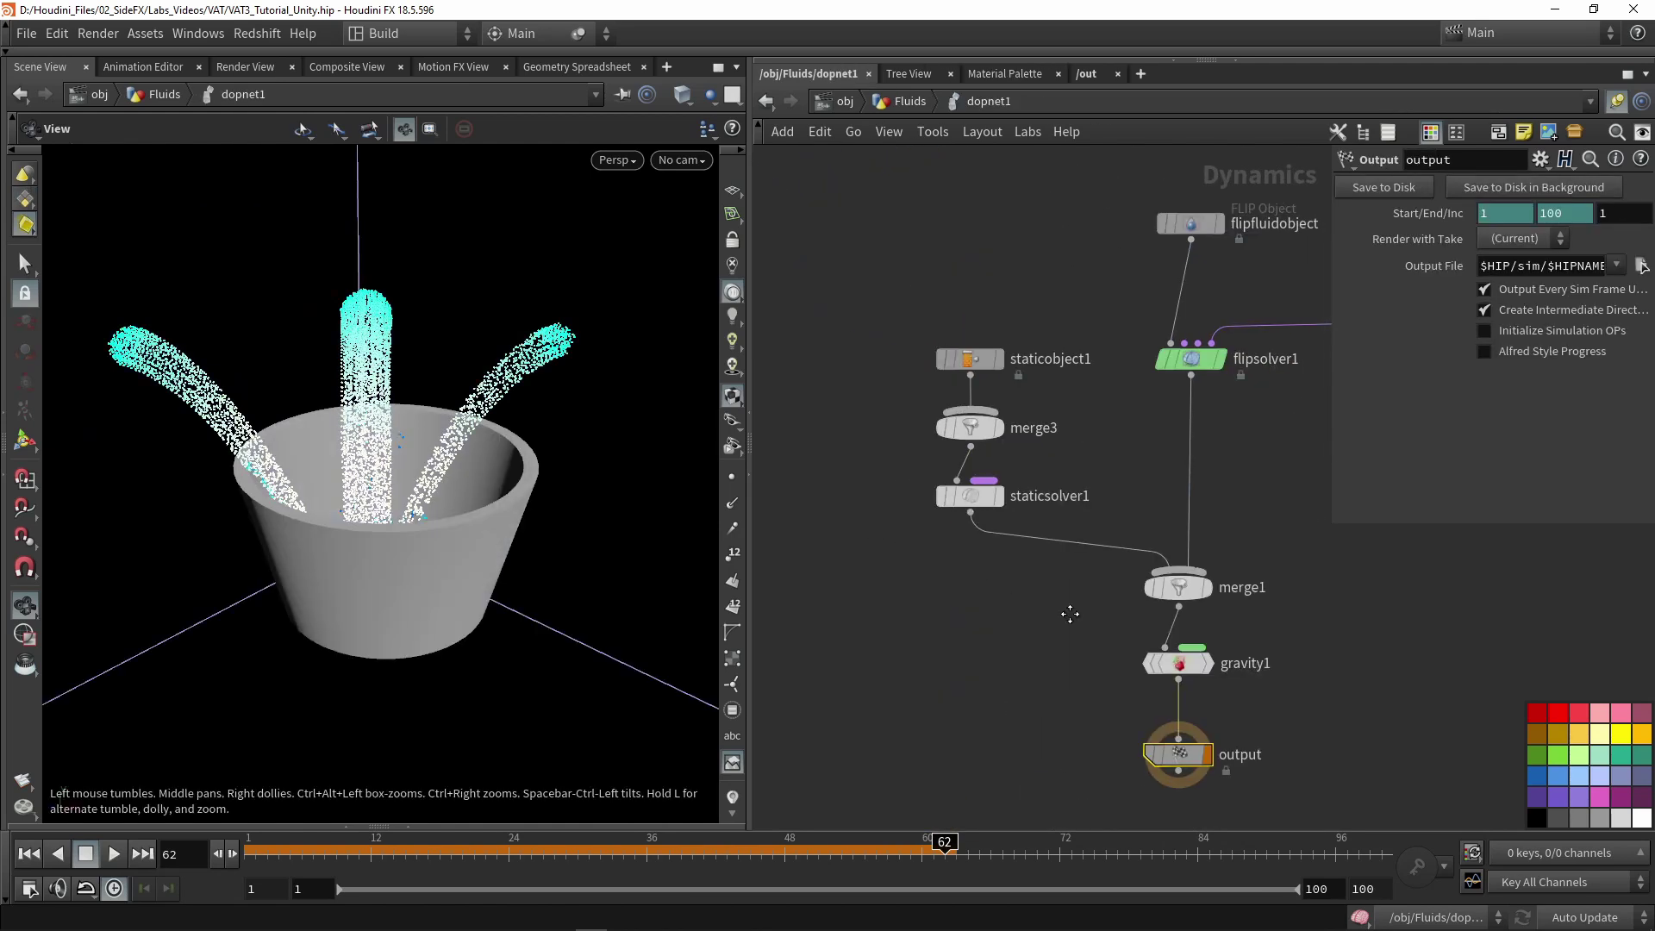
middle_click_drag(1070, 614, 871, 643)
left_click_drag(1251, 506, 934, 259)
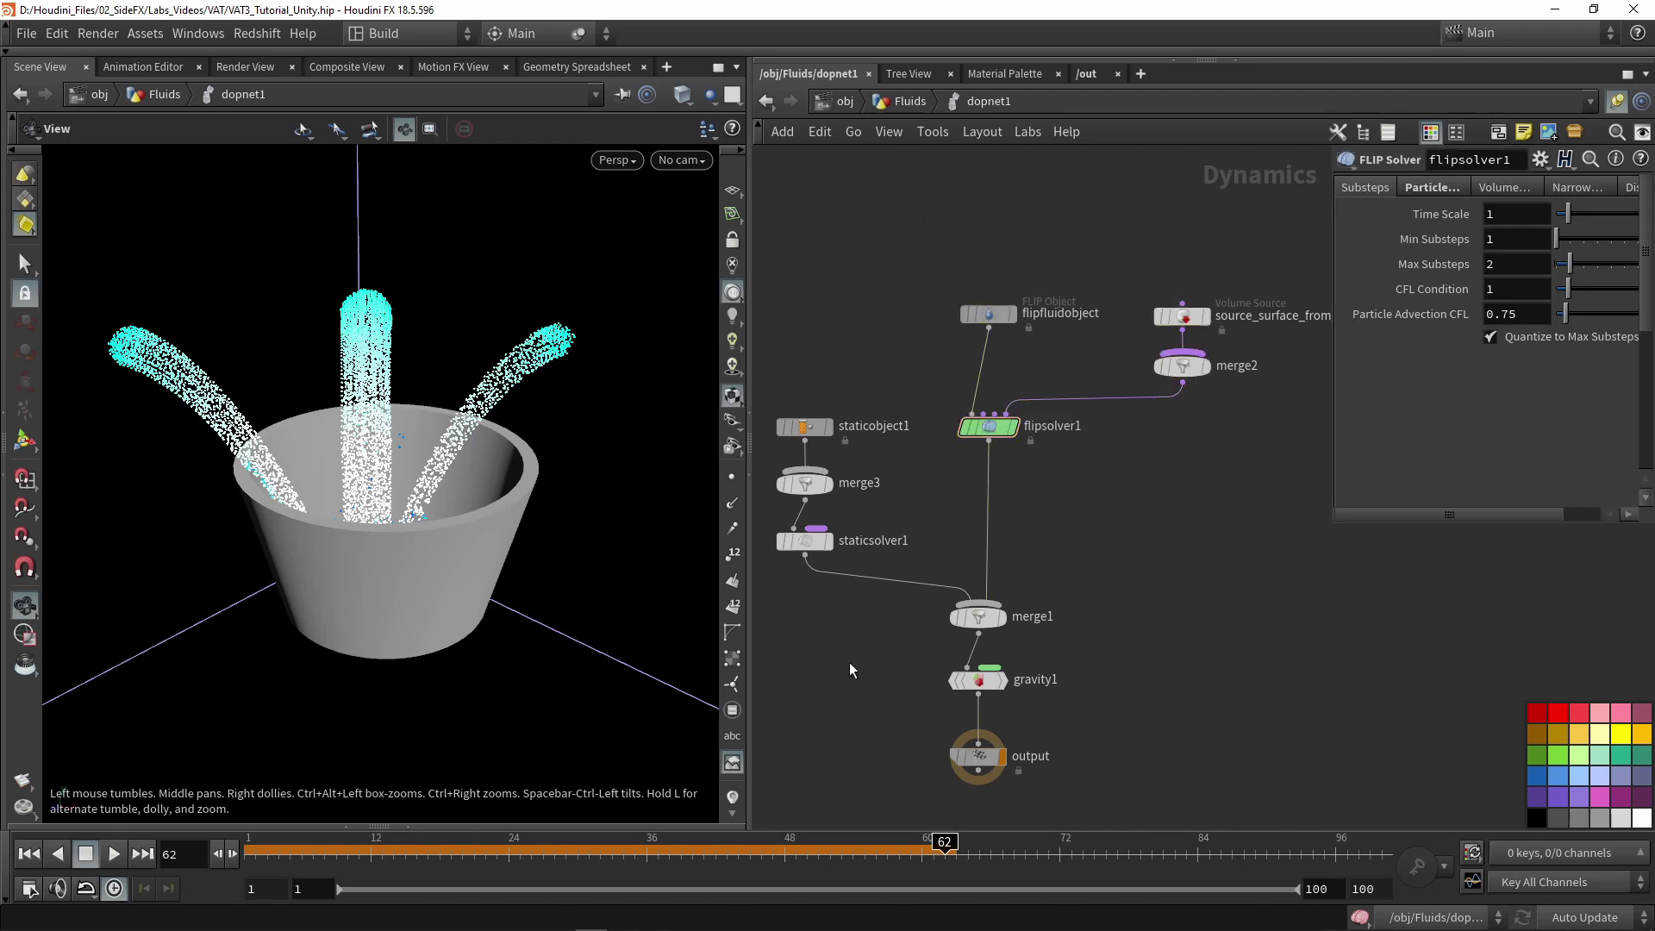
middle_click_drag(854, 672, 982, 677)
left_click_drag(1006, 668, 953, 667)
left_click(825, 351)
left_click(852, 168)
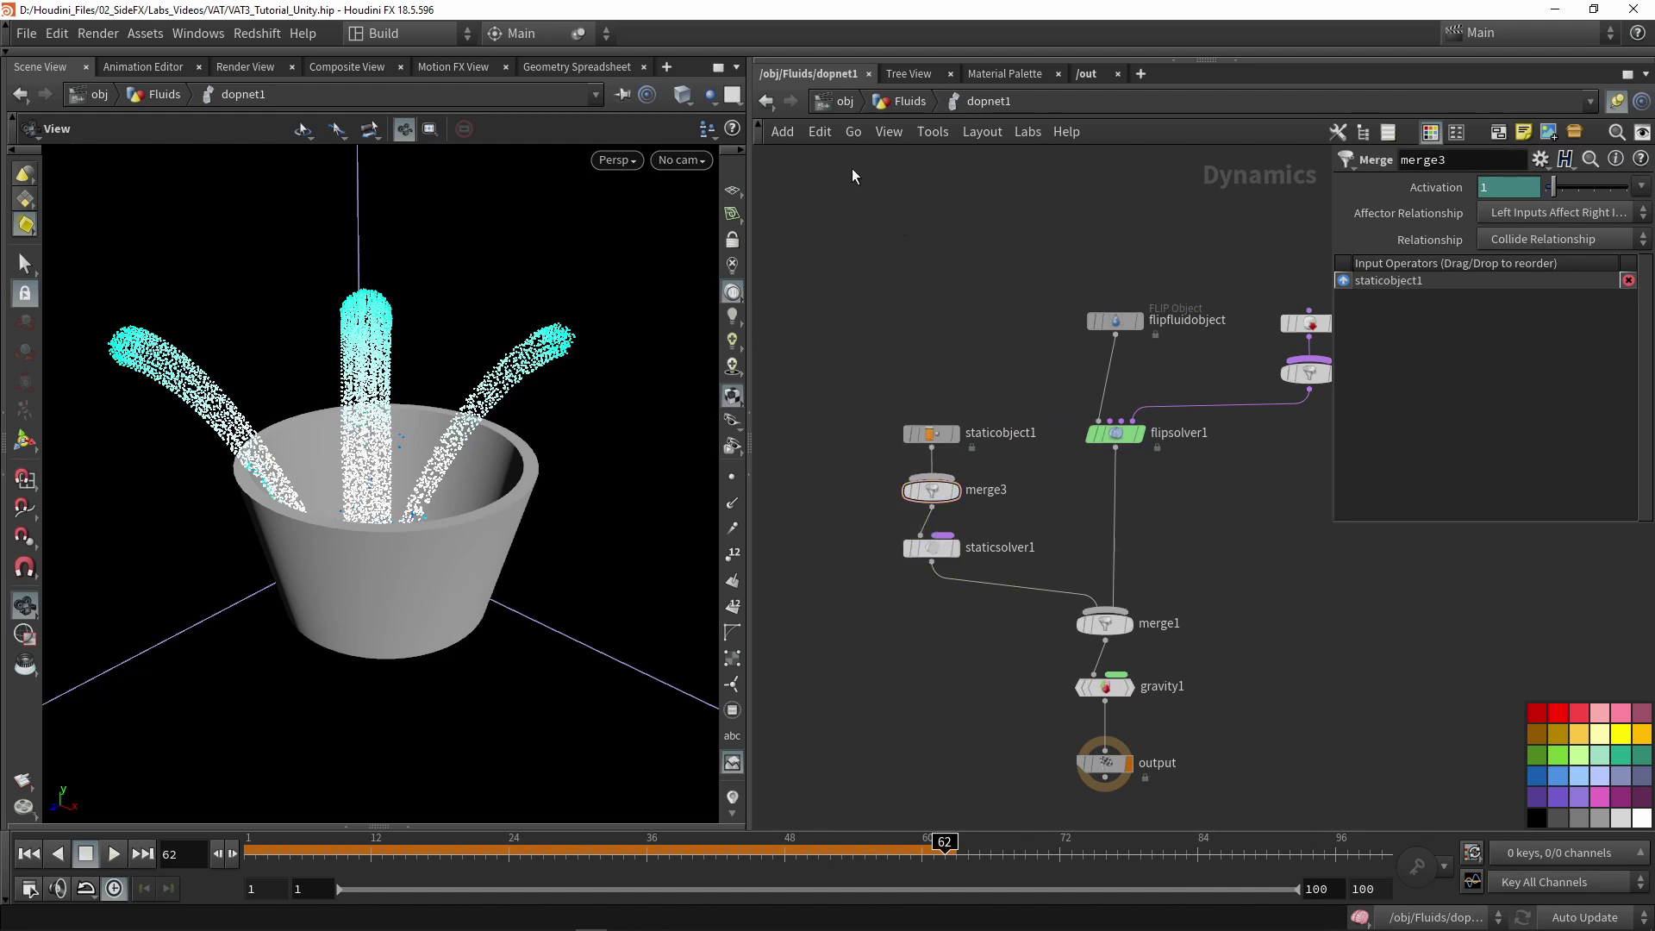
left_click(764, 101)
Step: Display the GEO_Collision bowl alone and orbit around it
middle_click_drag(1083, 210, 966, 233)
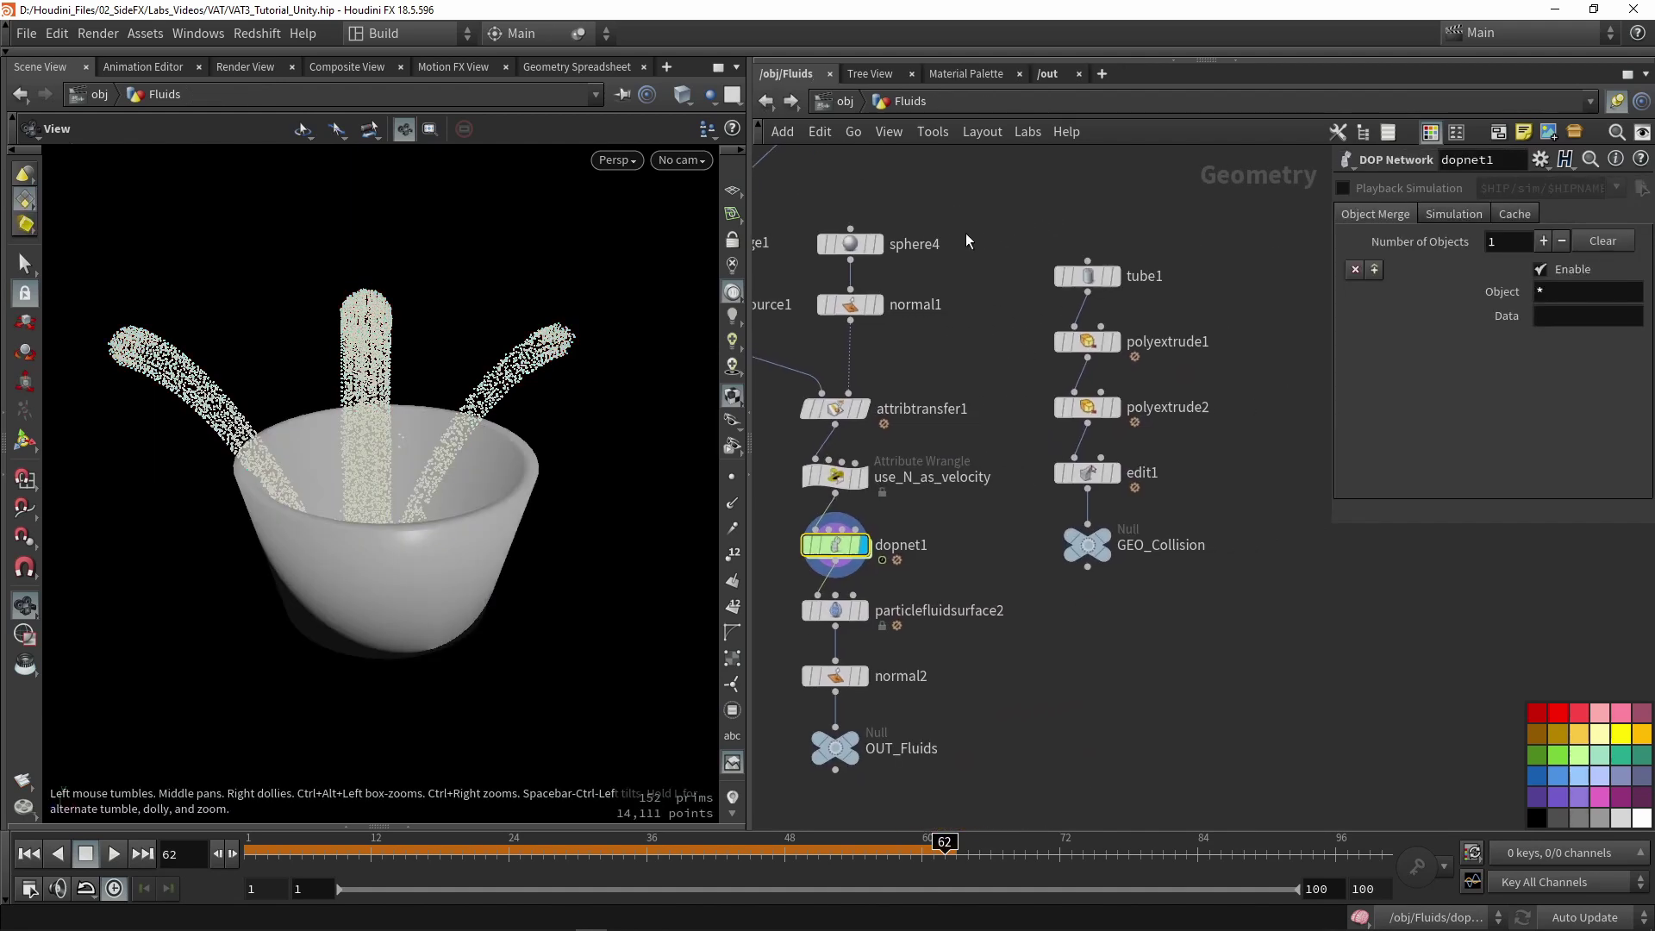
left_click_drag(1043, 251, 1122, 558)
left_click(1088, 552)
left_click(1089, 551)
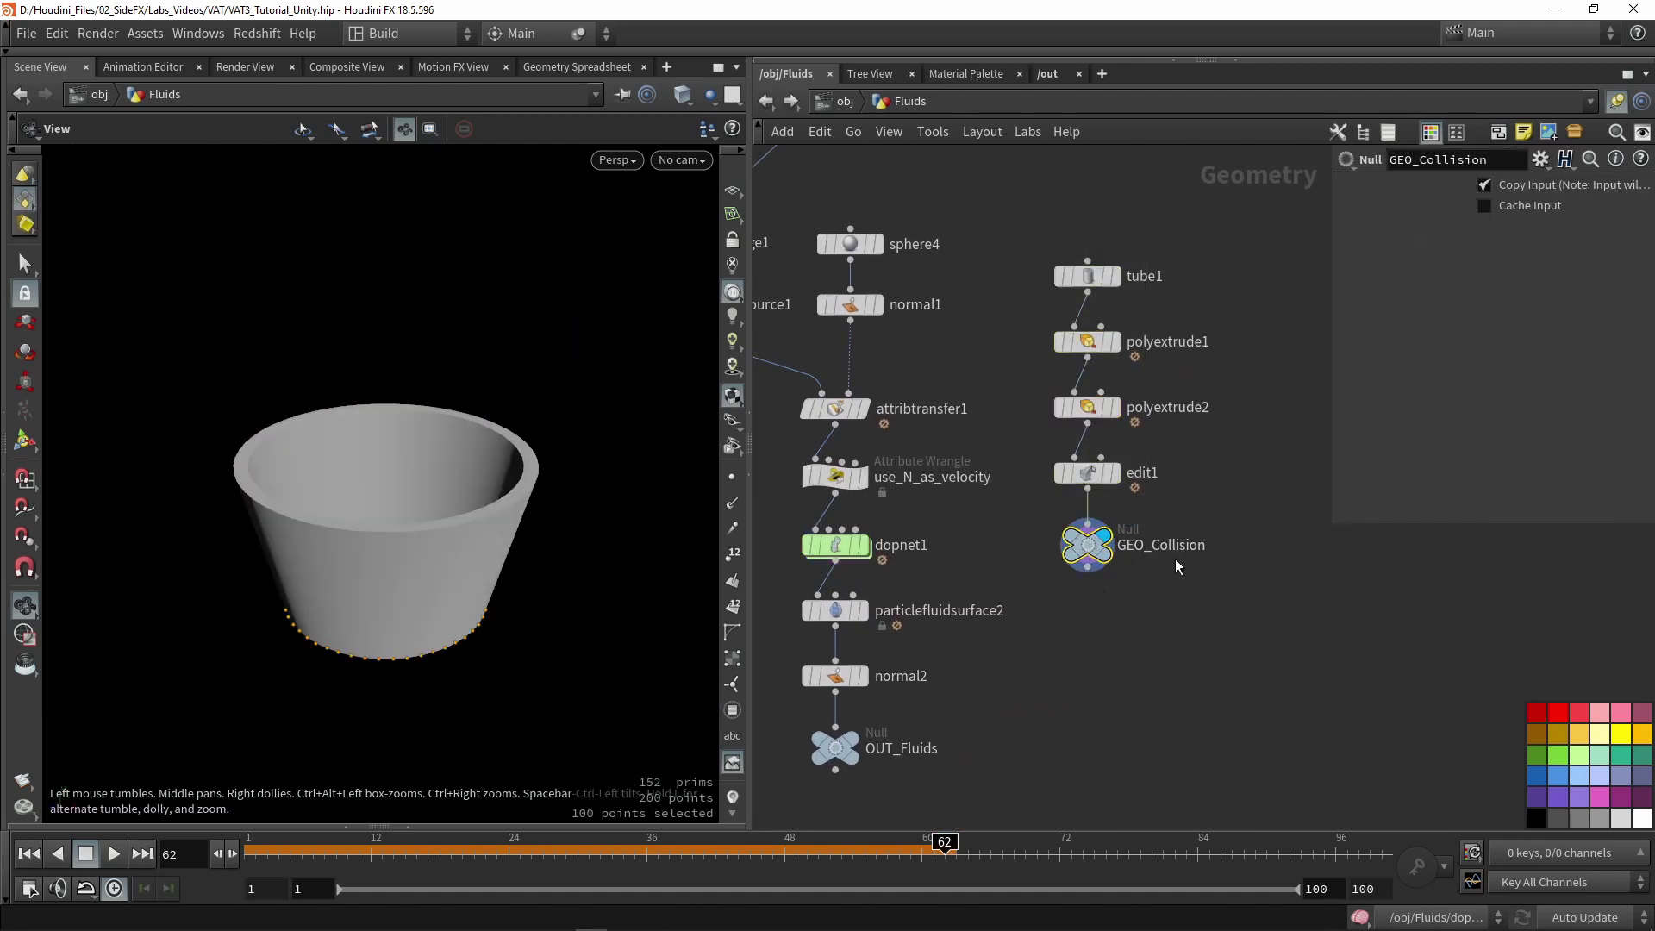
left_click_drag(383, 483, 417, 406)
Step: Check dopnet1's static object, then select particlefluidsurface2 at the Fluids level
double_click(835, 545)
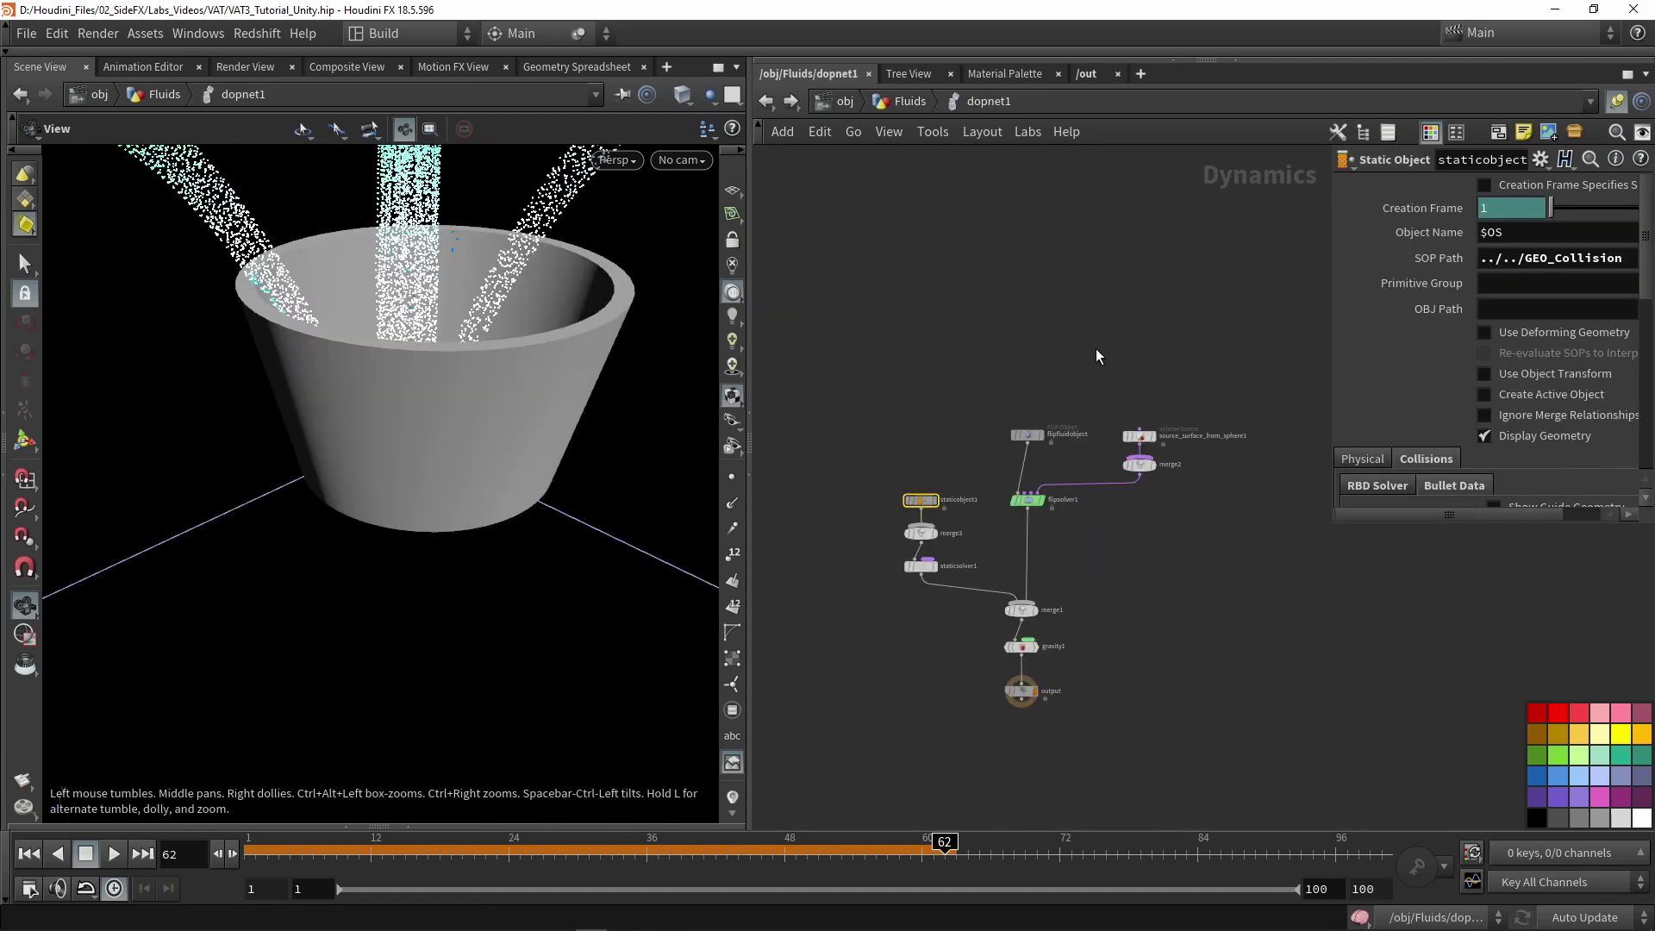
left_click(907, 101)
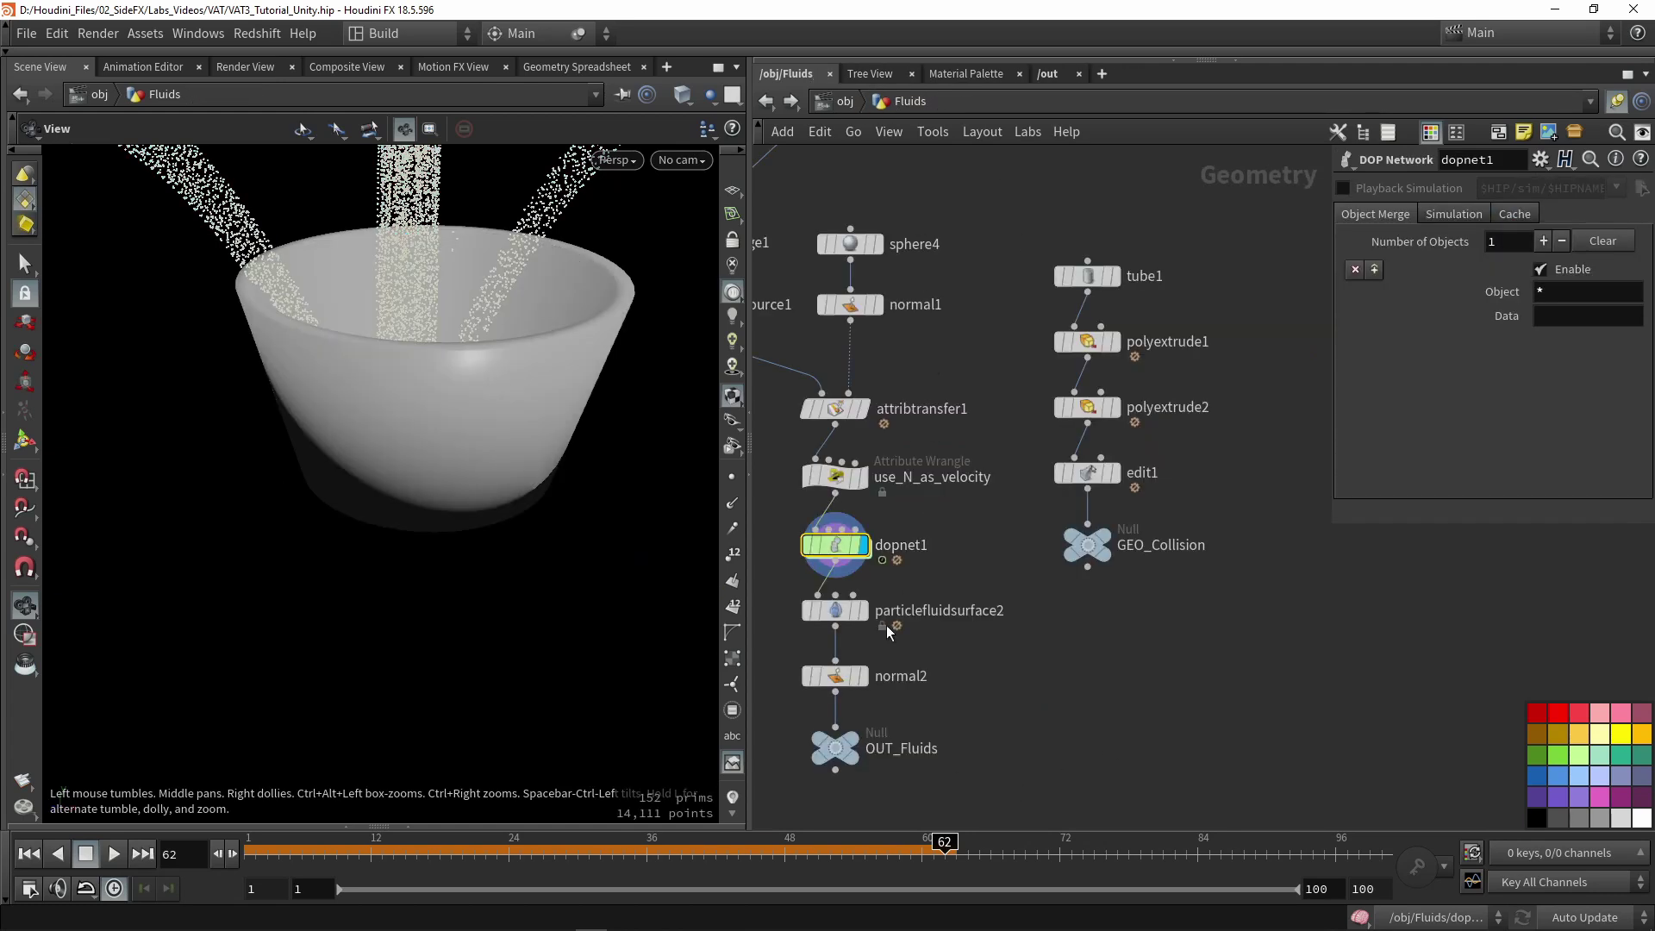
left_click(837, 617)
Step: Replay the simulation from frame 1 and pause it at frame 15
left_click_drag(436, 437, 540, 445)
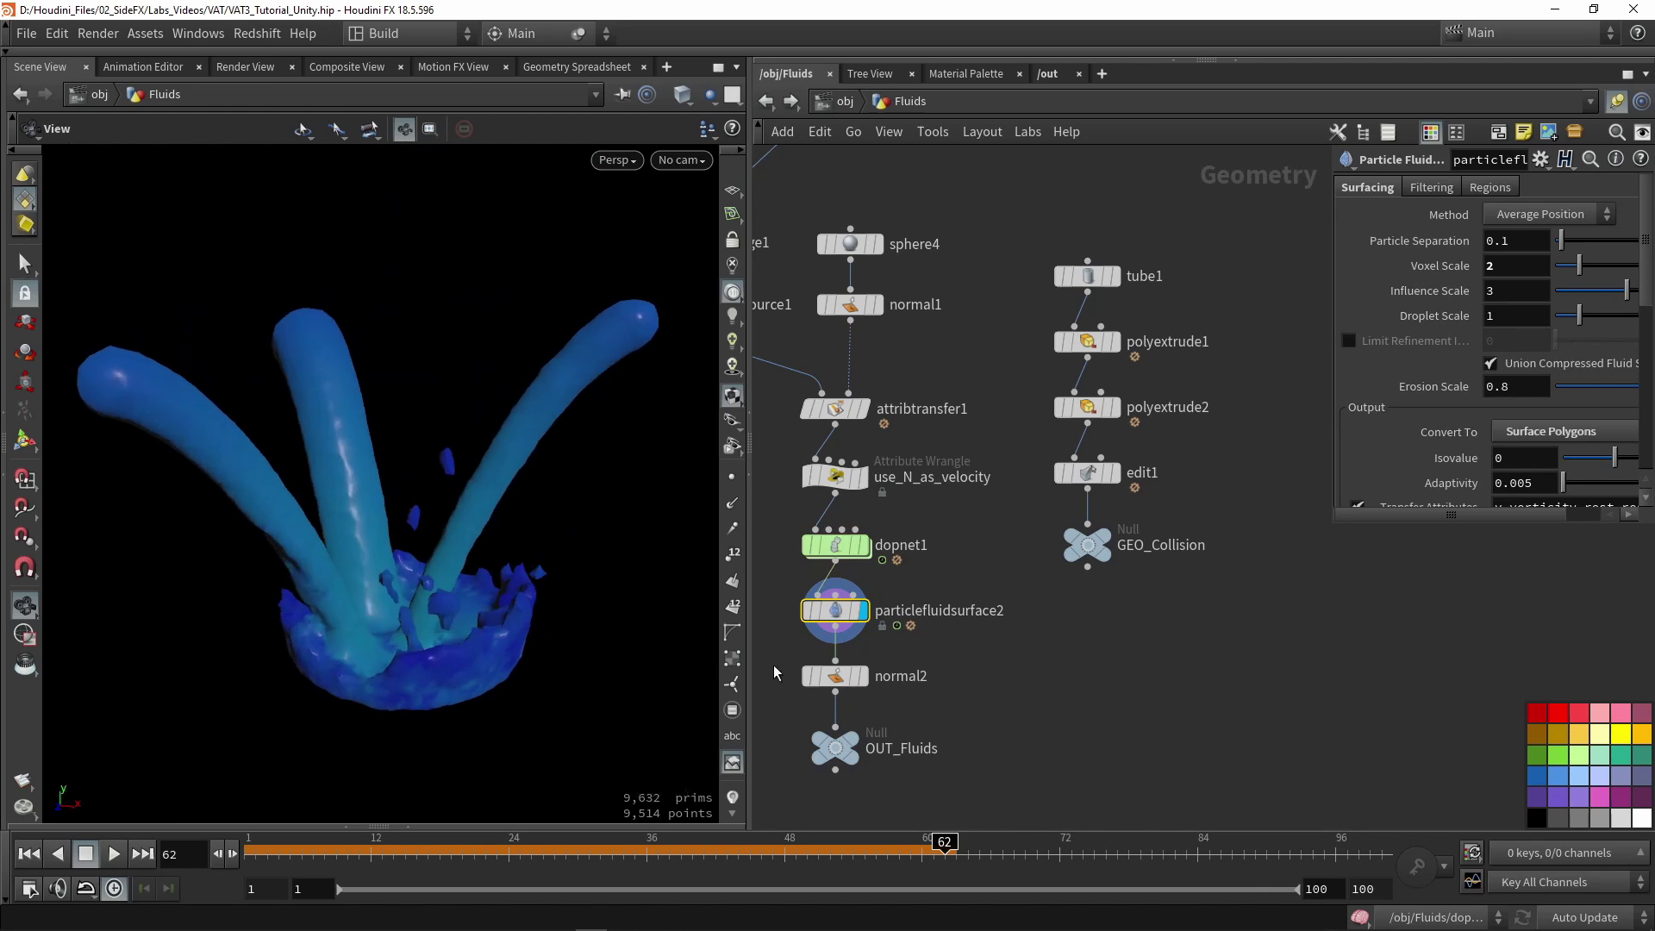
left_click(193, 852)
type("1")
key("Return")
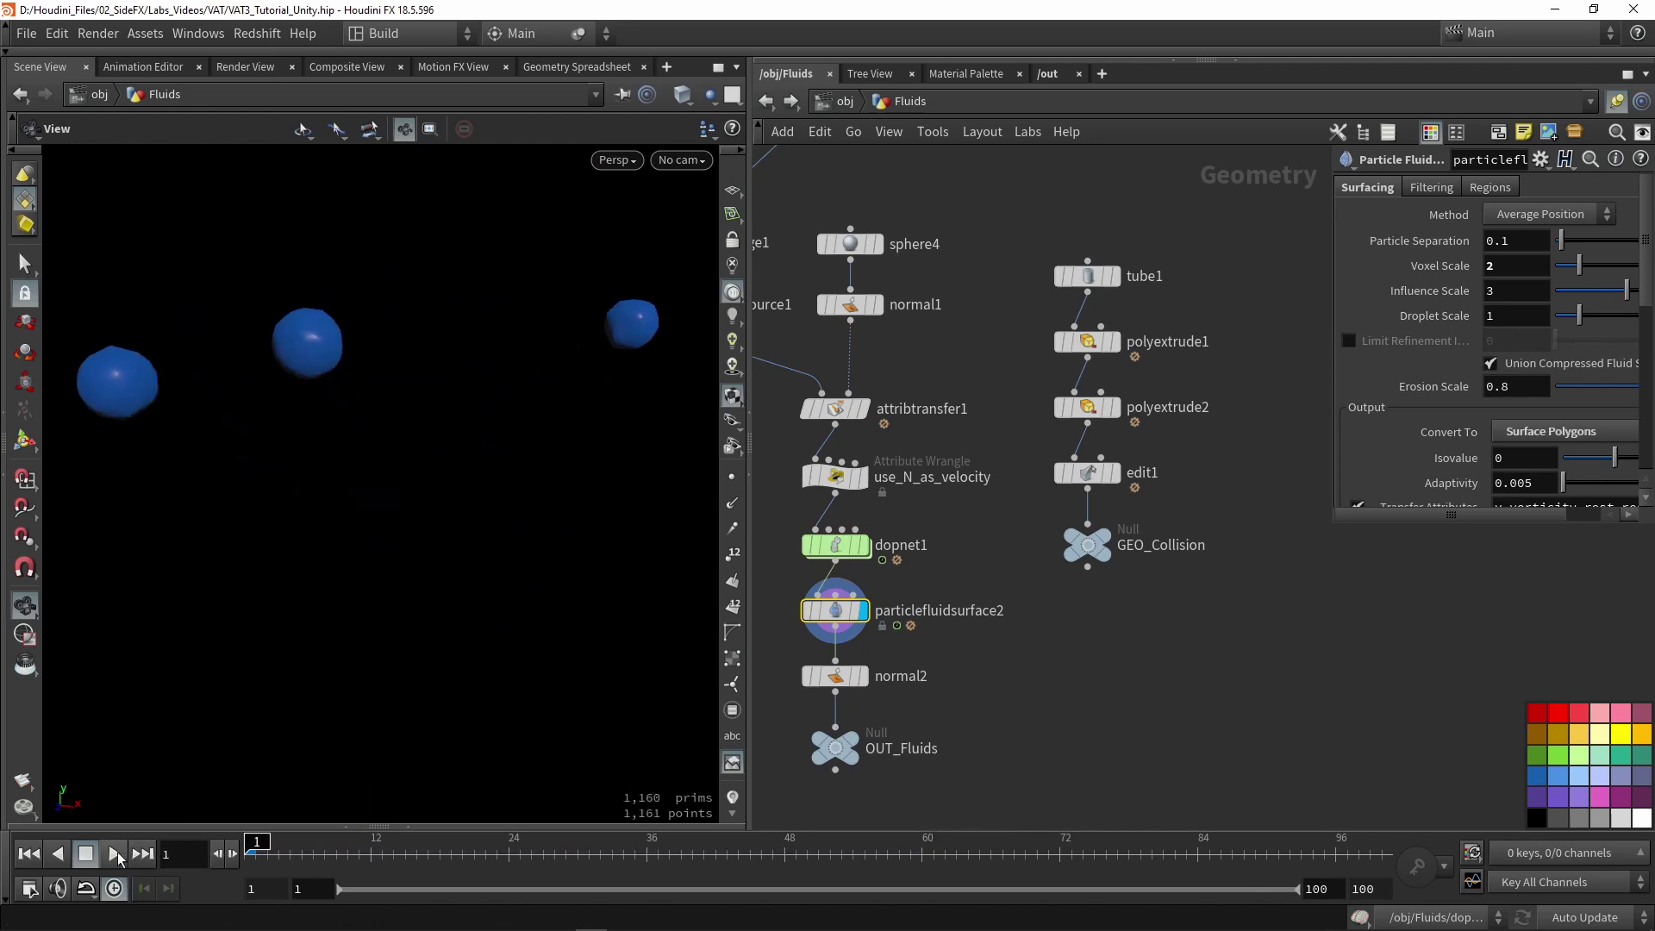
left_click(114, 853)
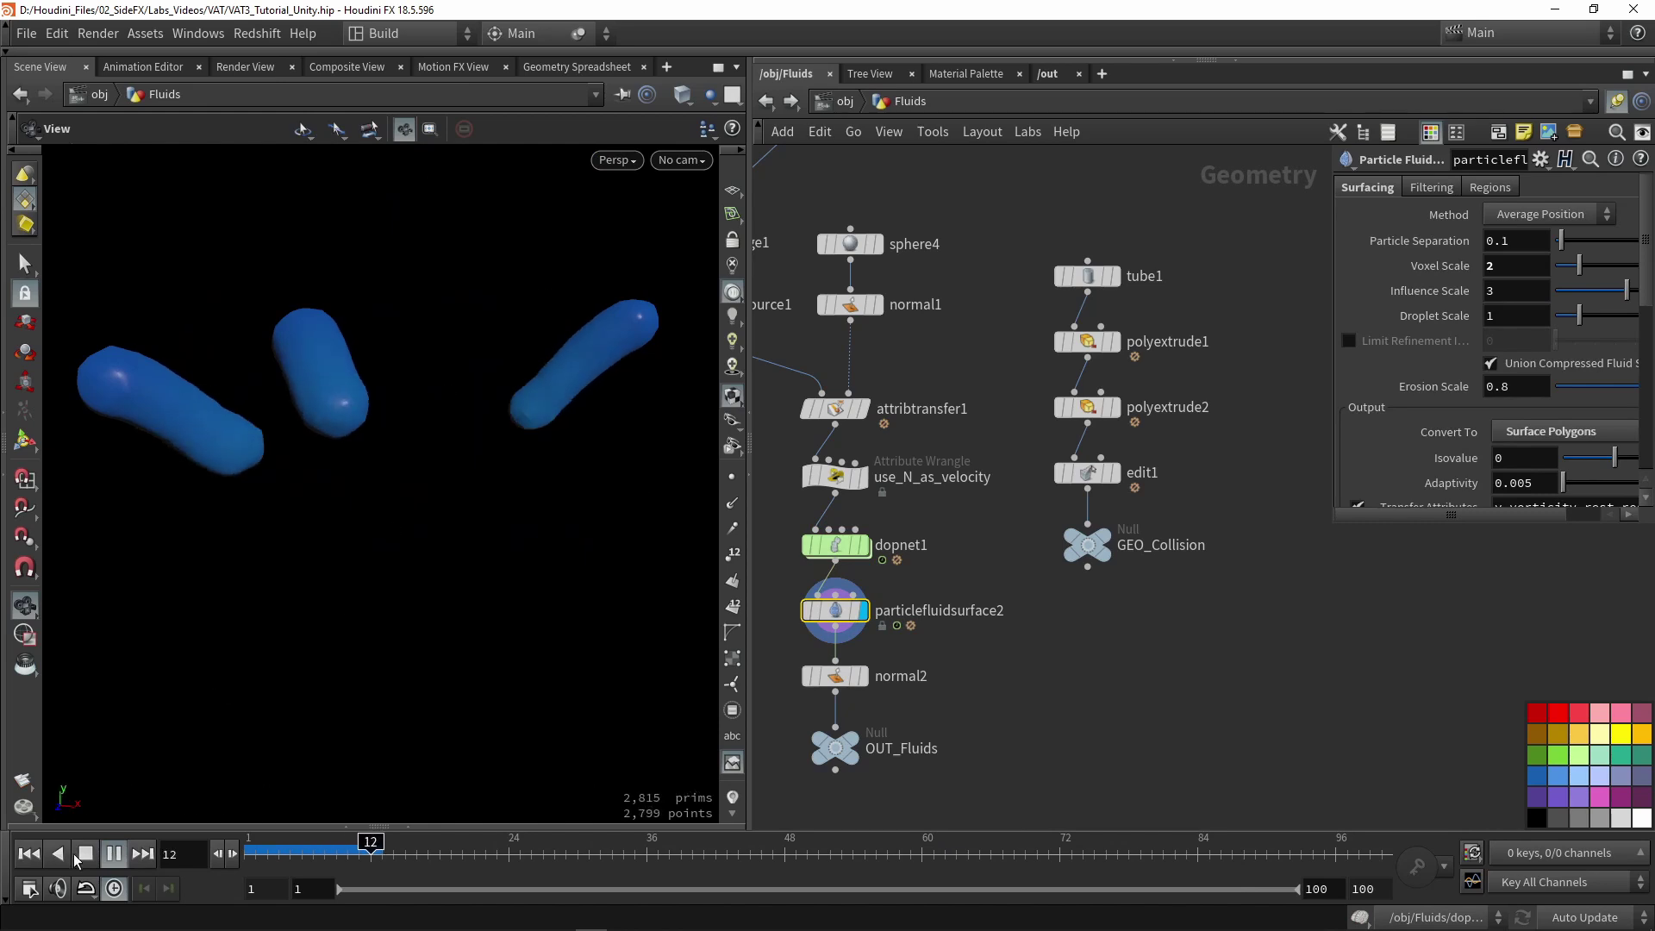
key("Escape")
Step: Scroll the parameters to Transfer Attributes and show point numbers on the fluid
scroll(1389, 323, "down", 3)
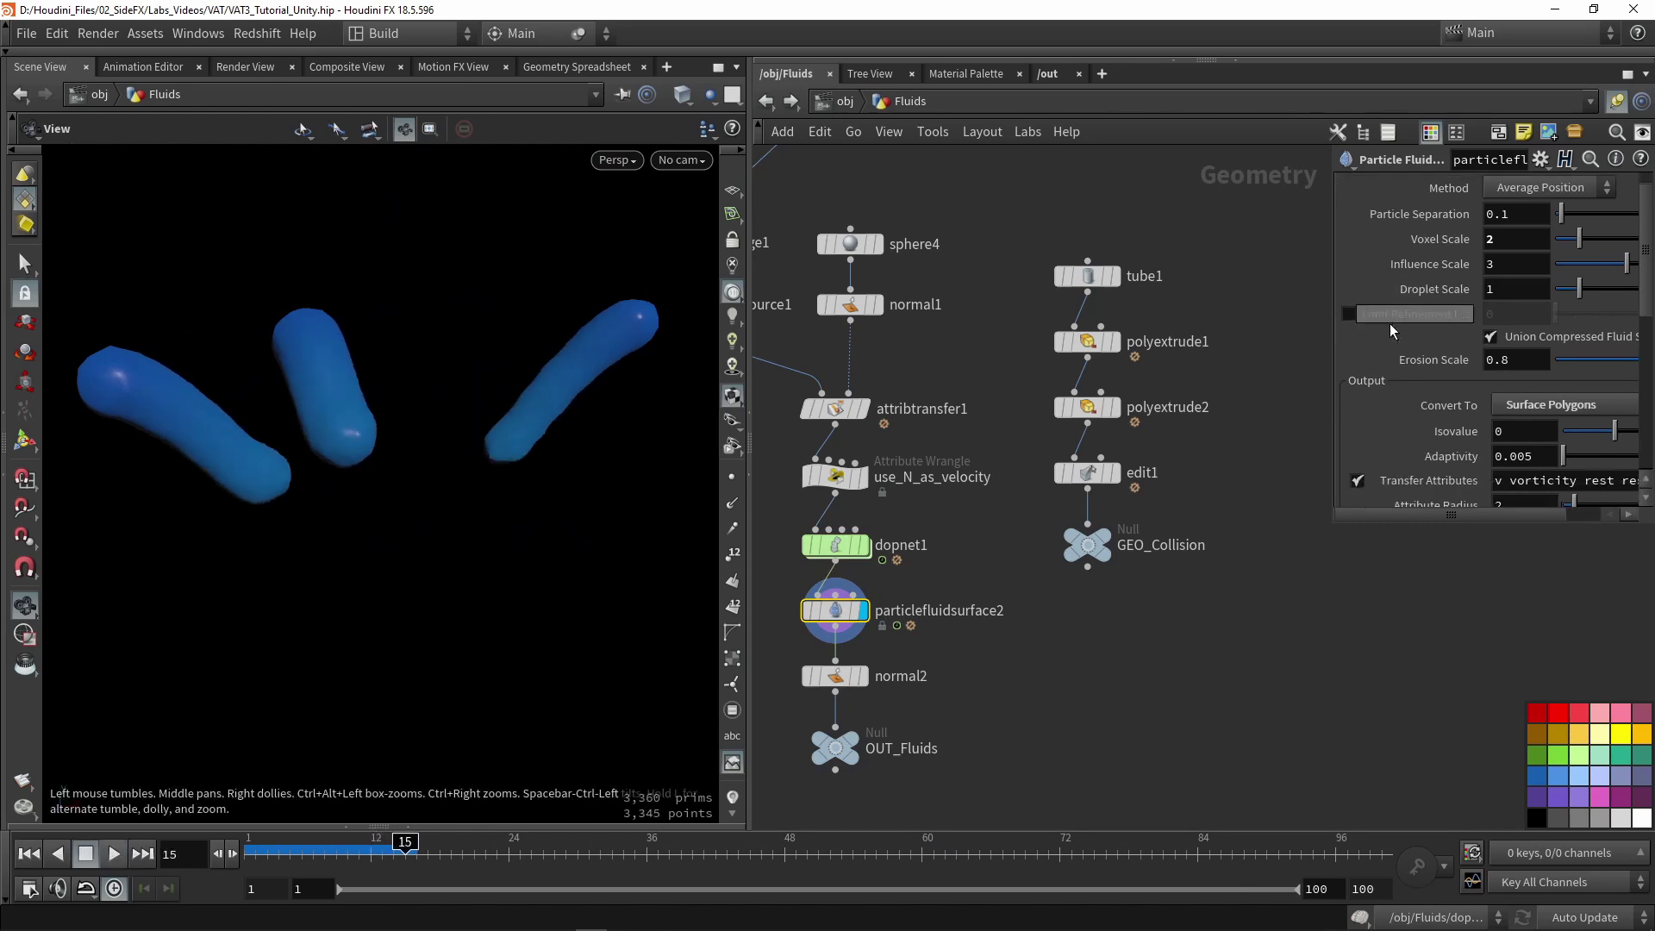
left_click_drag(1332, 521, 1186, 608)
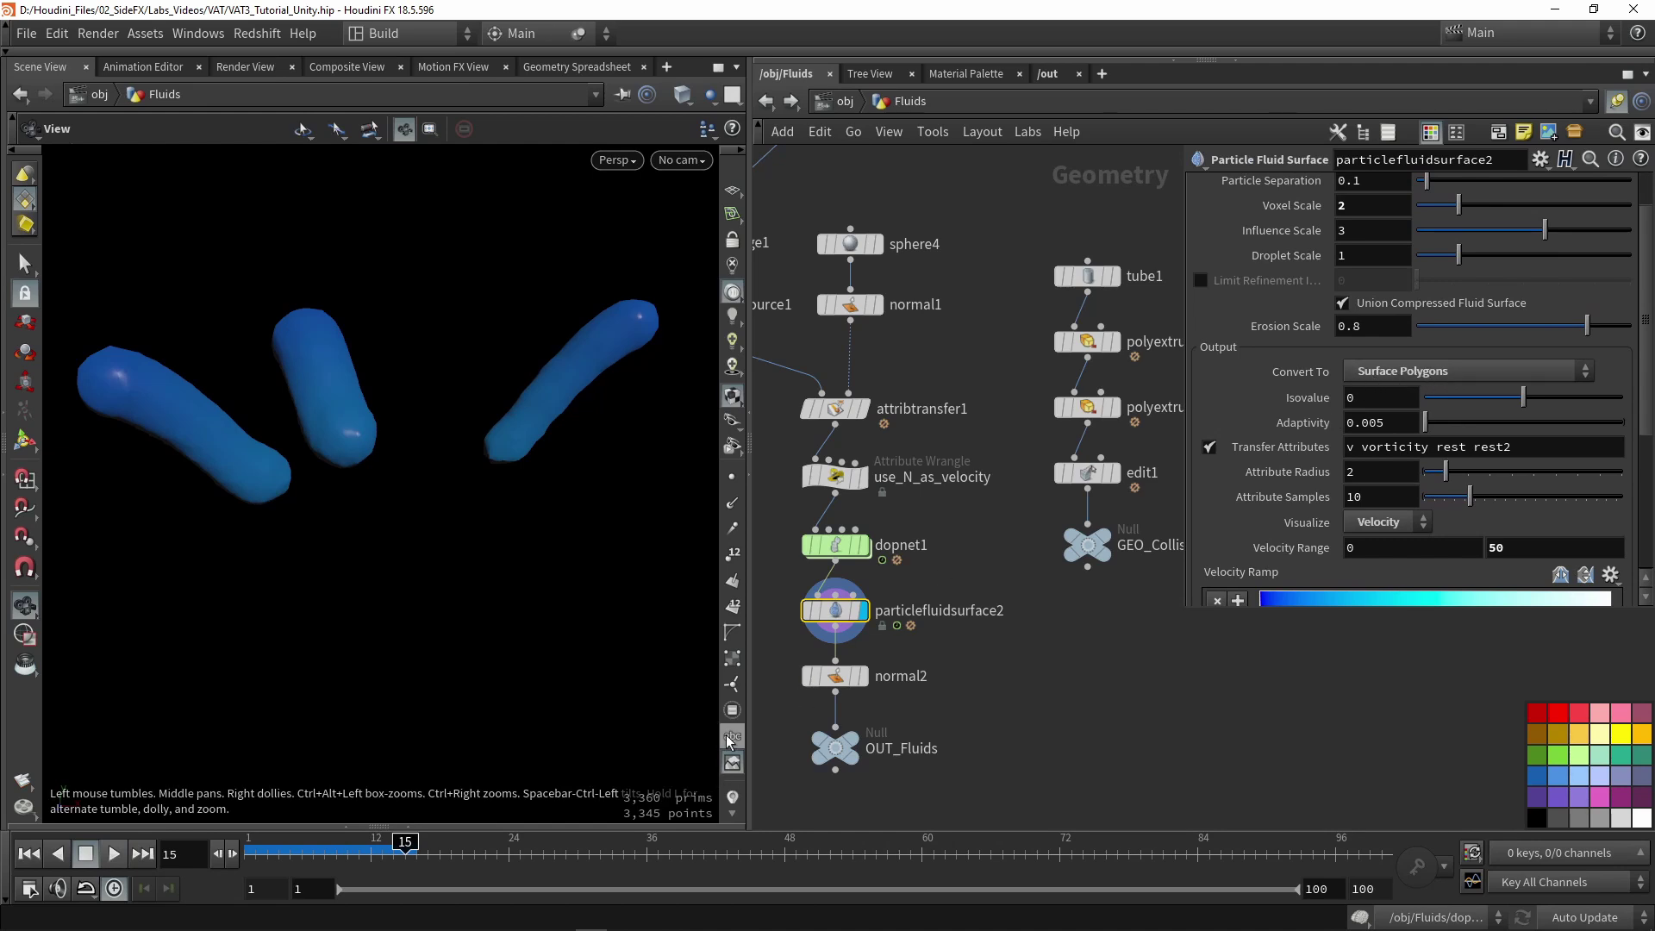
scroll(732, 737, "down", 2)
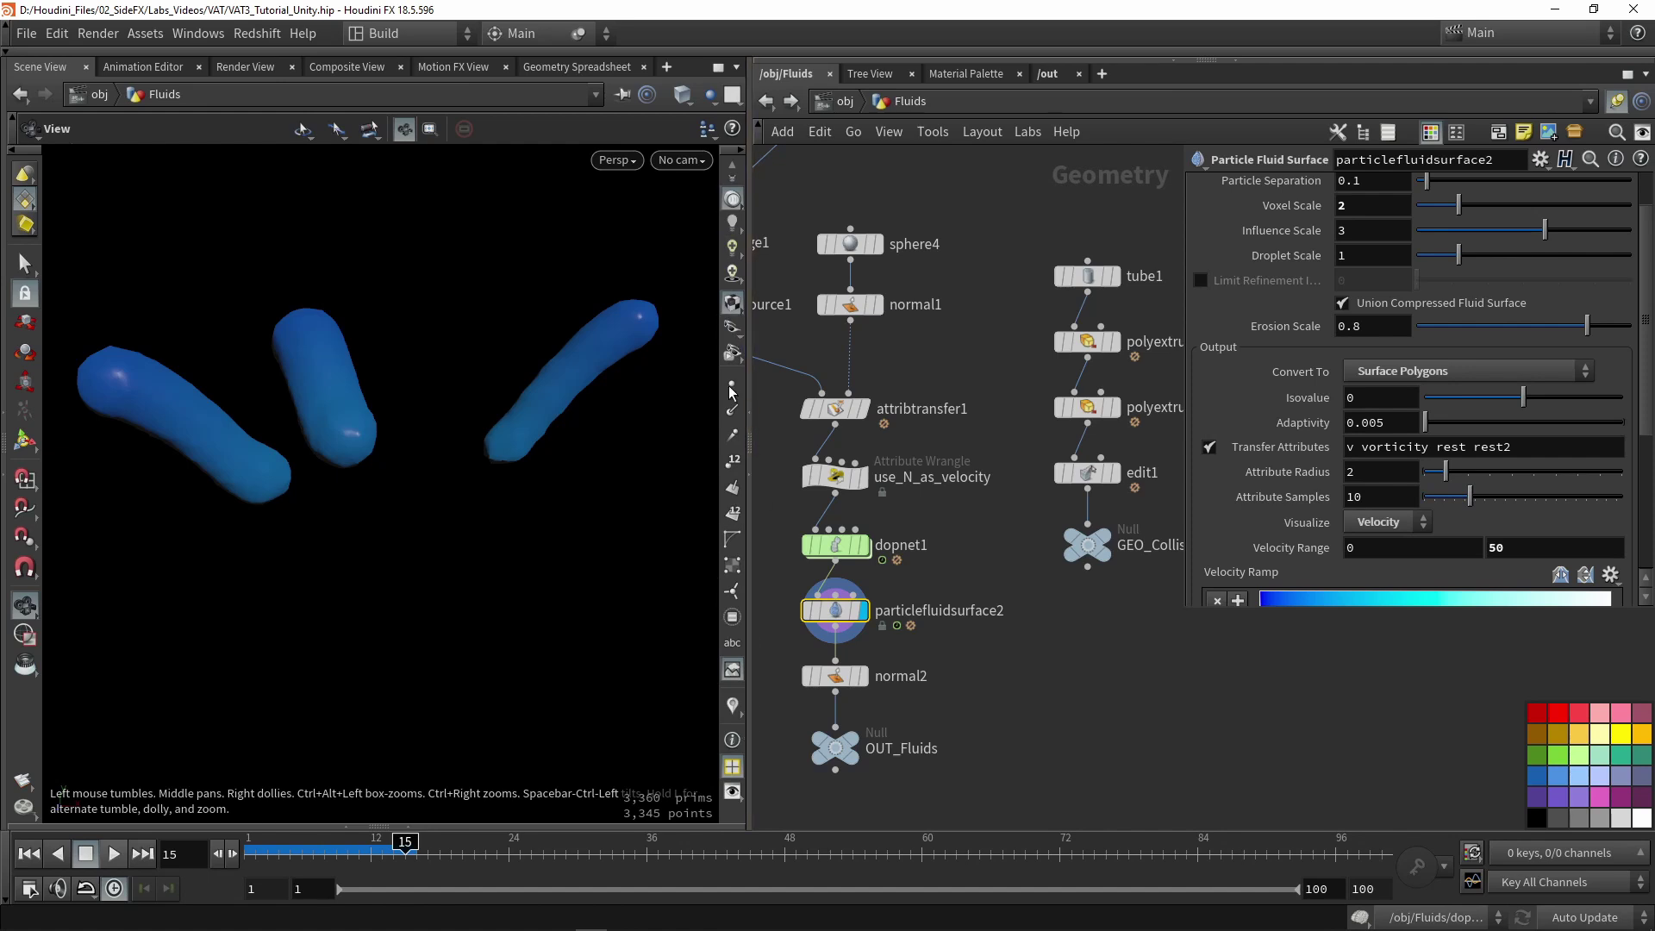
left_click(732, 515)
Step: Switch to wireframe and set Convert To to Surface Polygon Soup to inspect the mesh
scroll(565, 449, "up", 10)
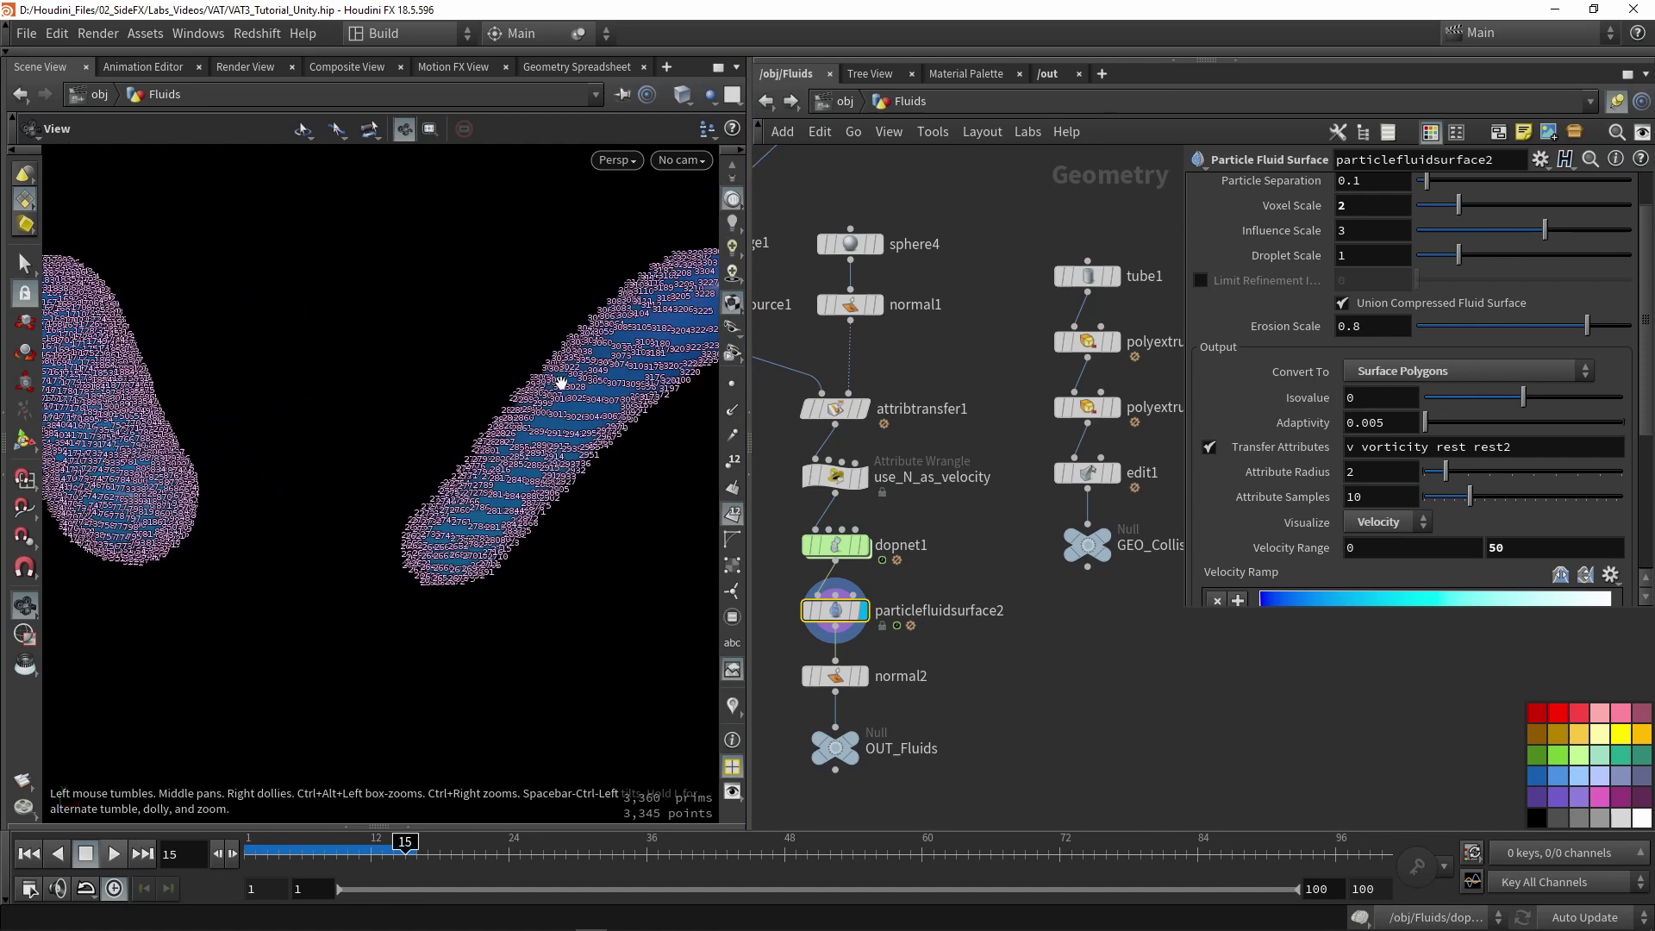
key("w")
left_click_drag(567, 414, 572, 392)
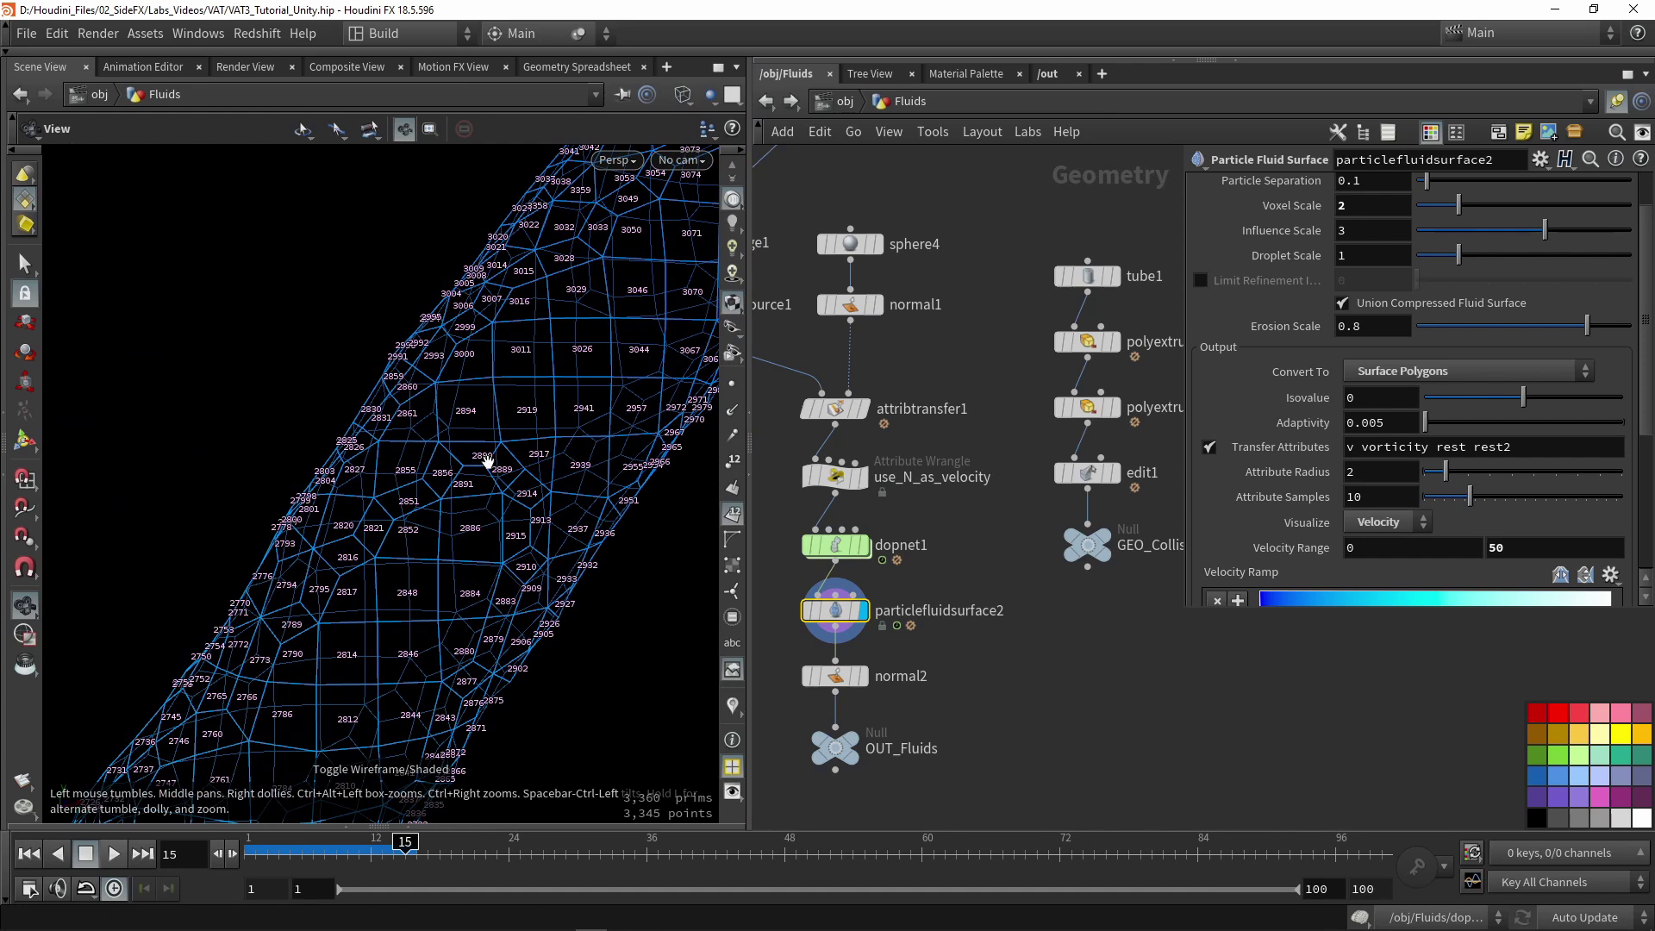
left_click(1461, 371)
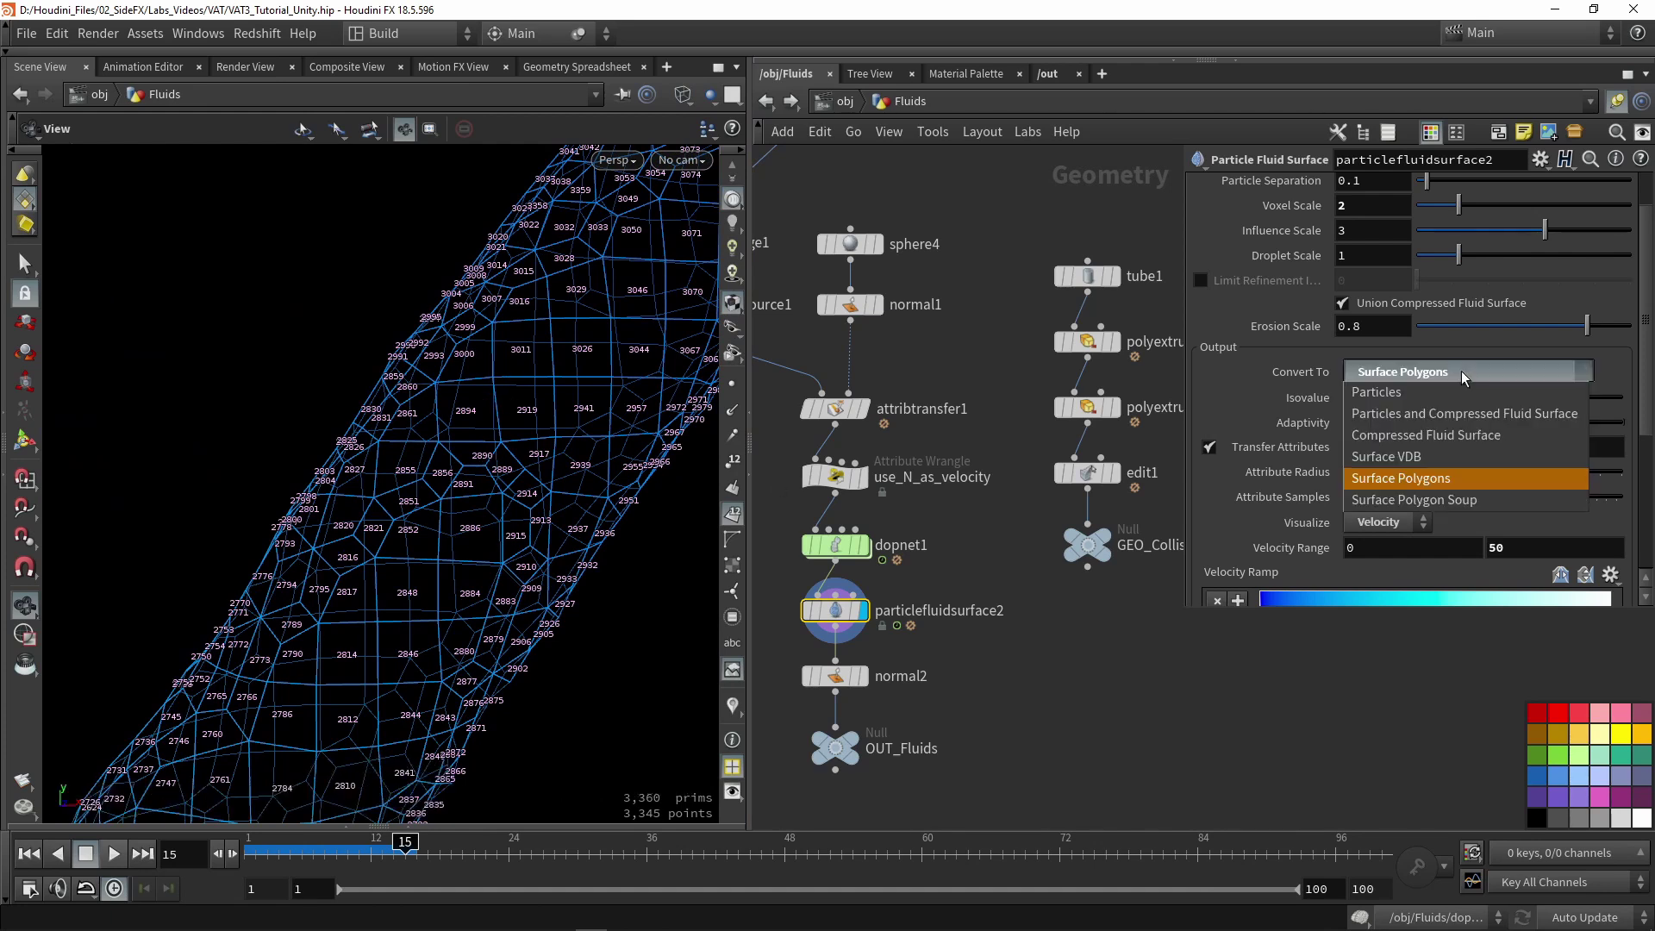
left_click(1376, 500)
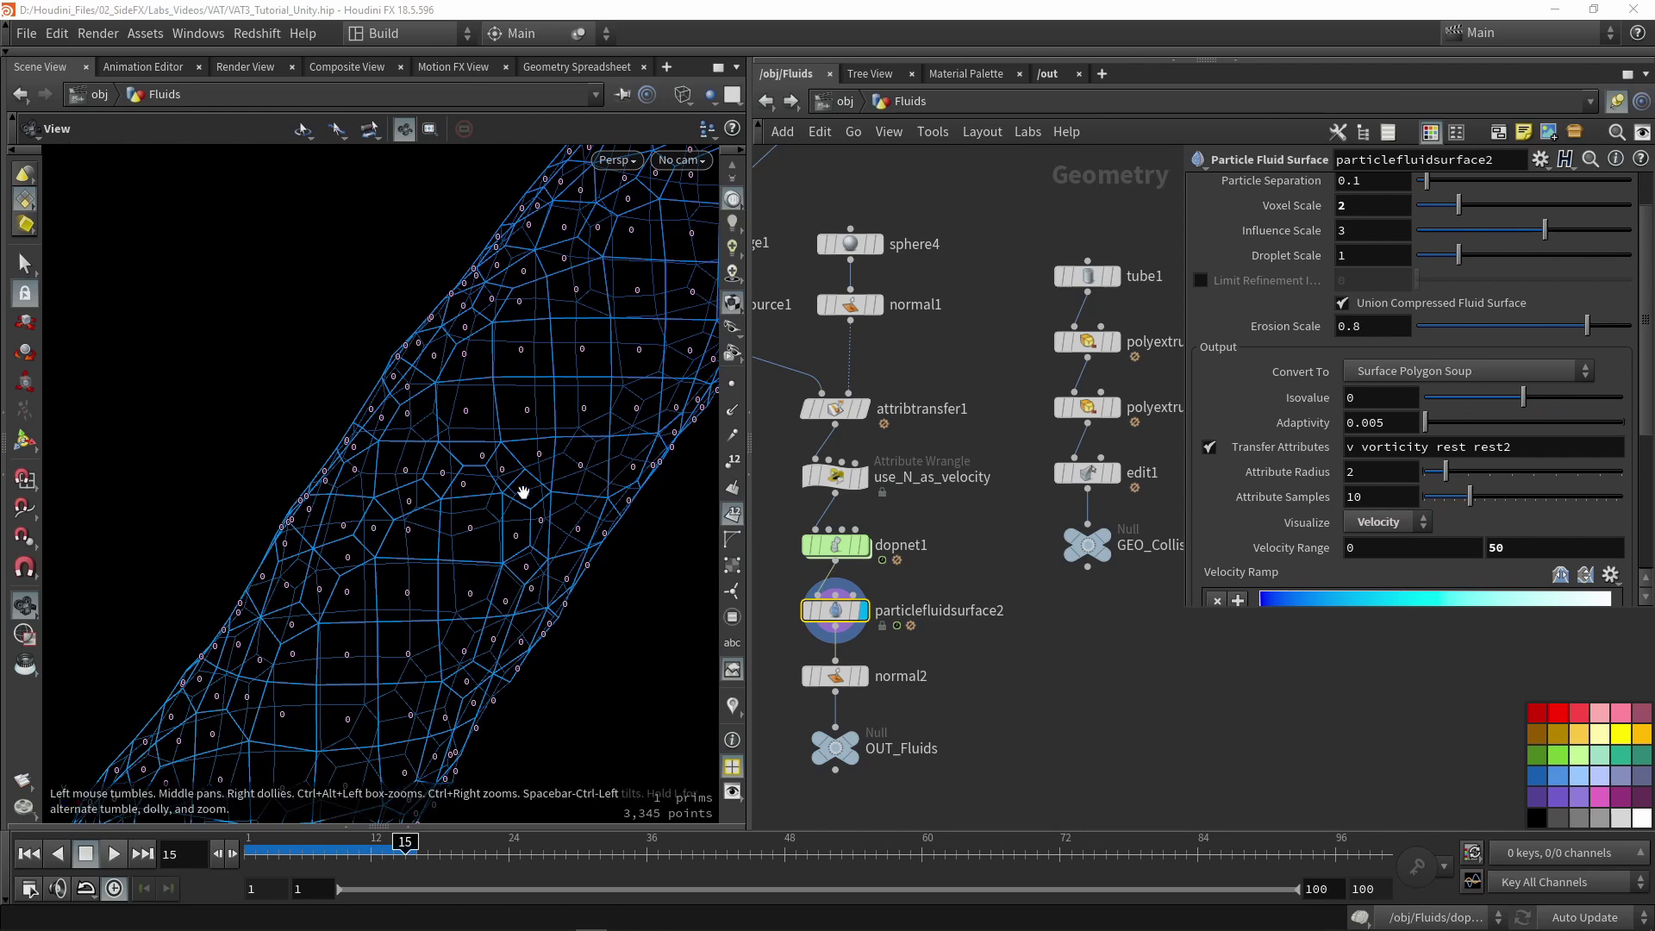
left_click_drag(447, 461, 396, 489)
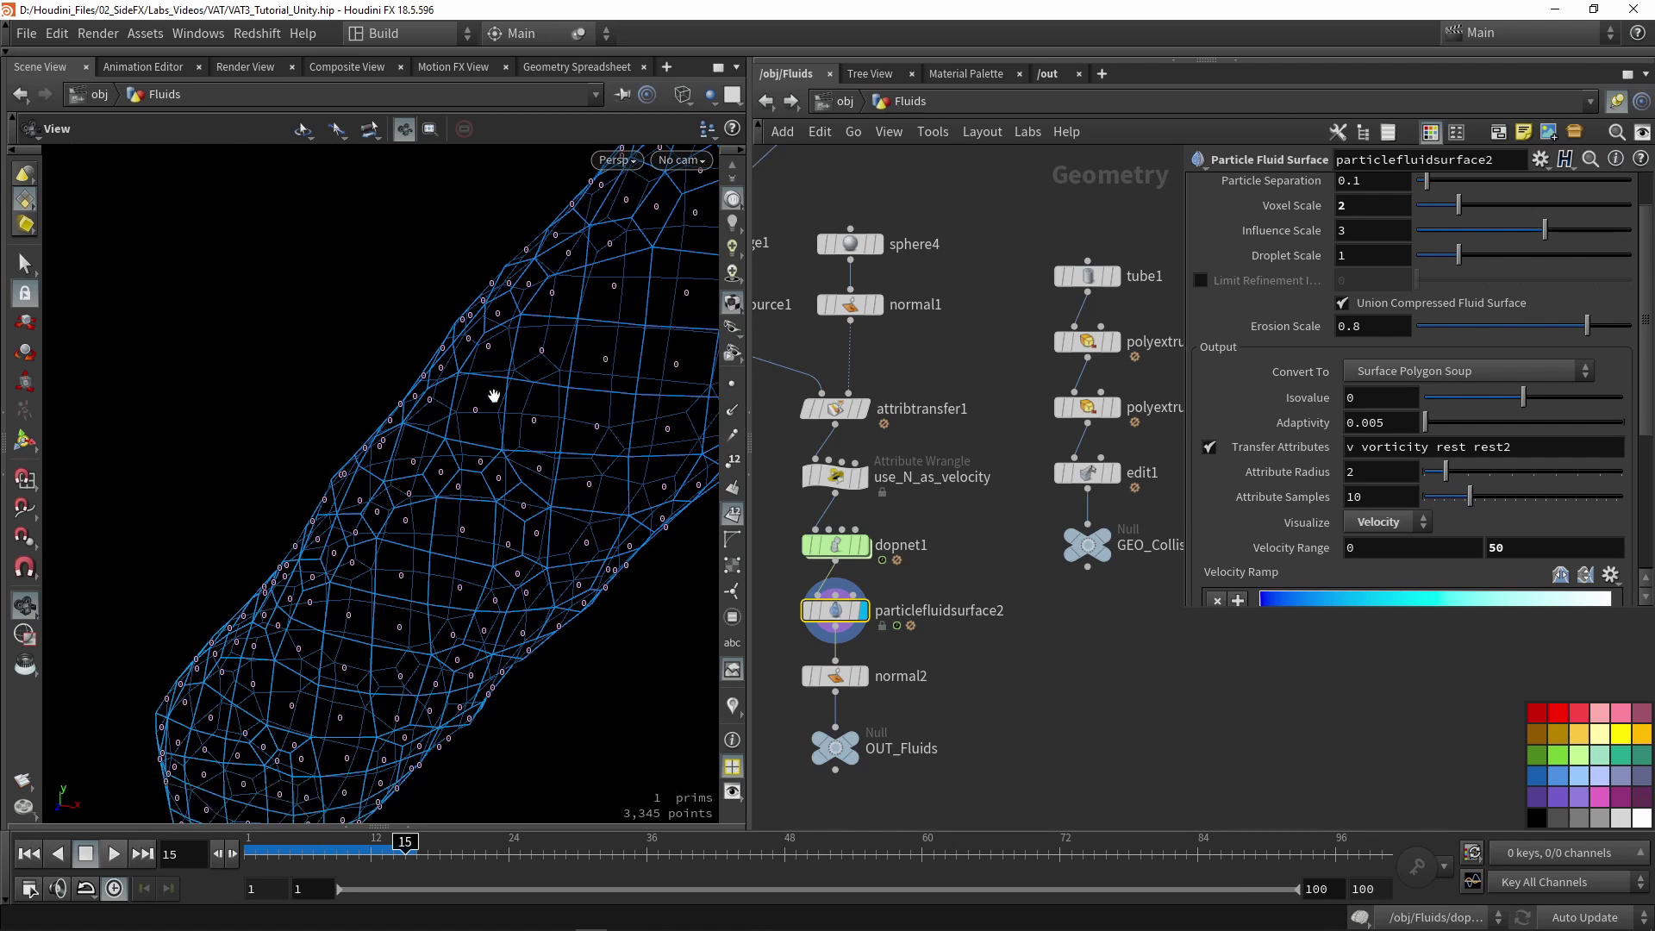
mouse_move(492, 388)
left_mouse_down()
mouse_move(555, 396)
mouse_move(504, 383)
left_mouse_up()
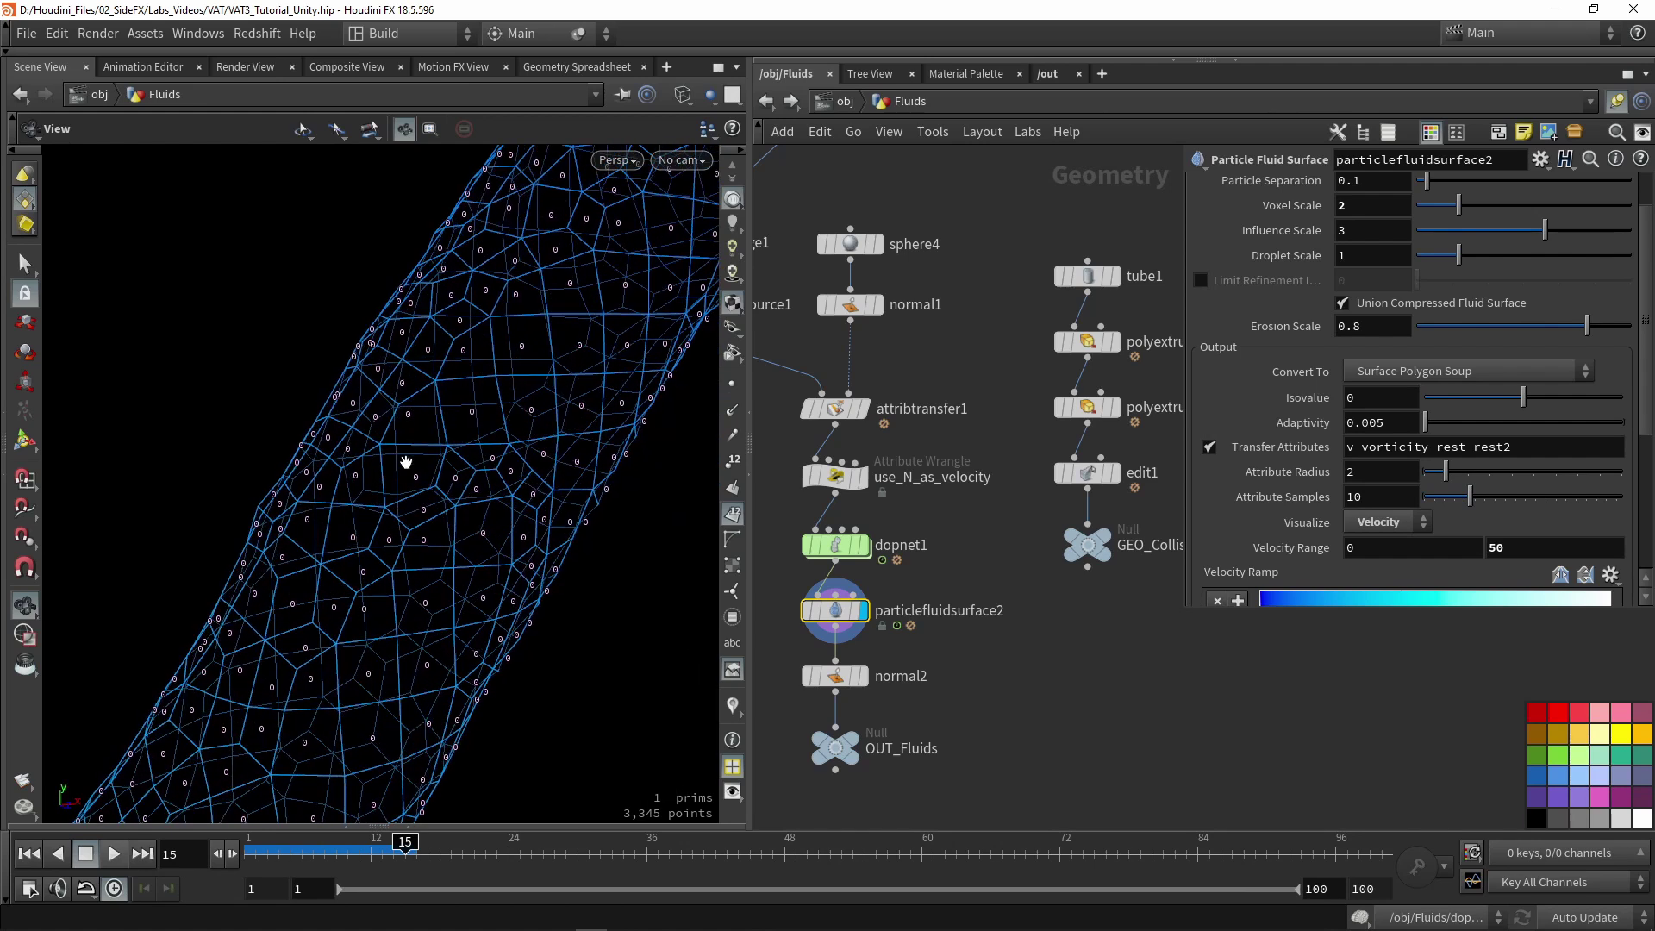
Step: Restore Convert To to Surface Polygons, hide prim numbers and return to shaded view
left_click(1397, 378)
left_click(1418, 492)
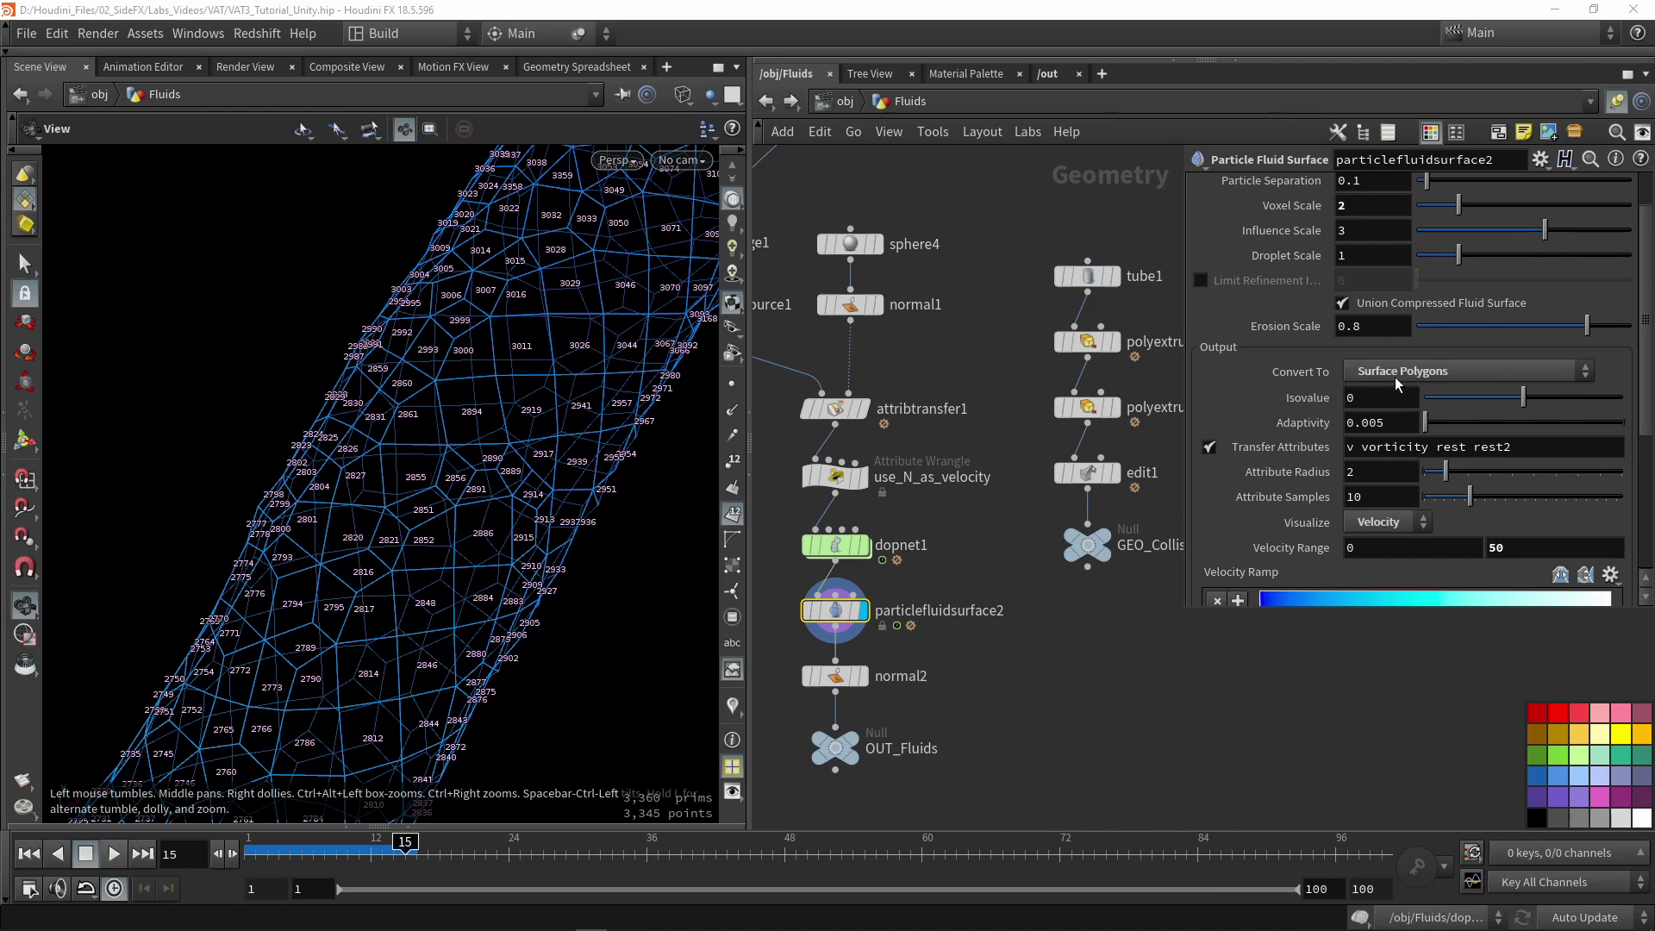
left_click_drag(323, 491, 506, 469)
left_click(732, 513)
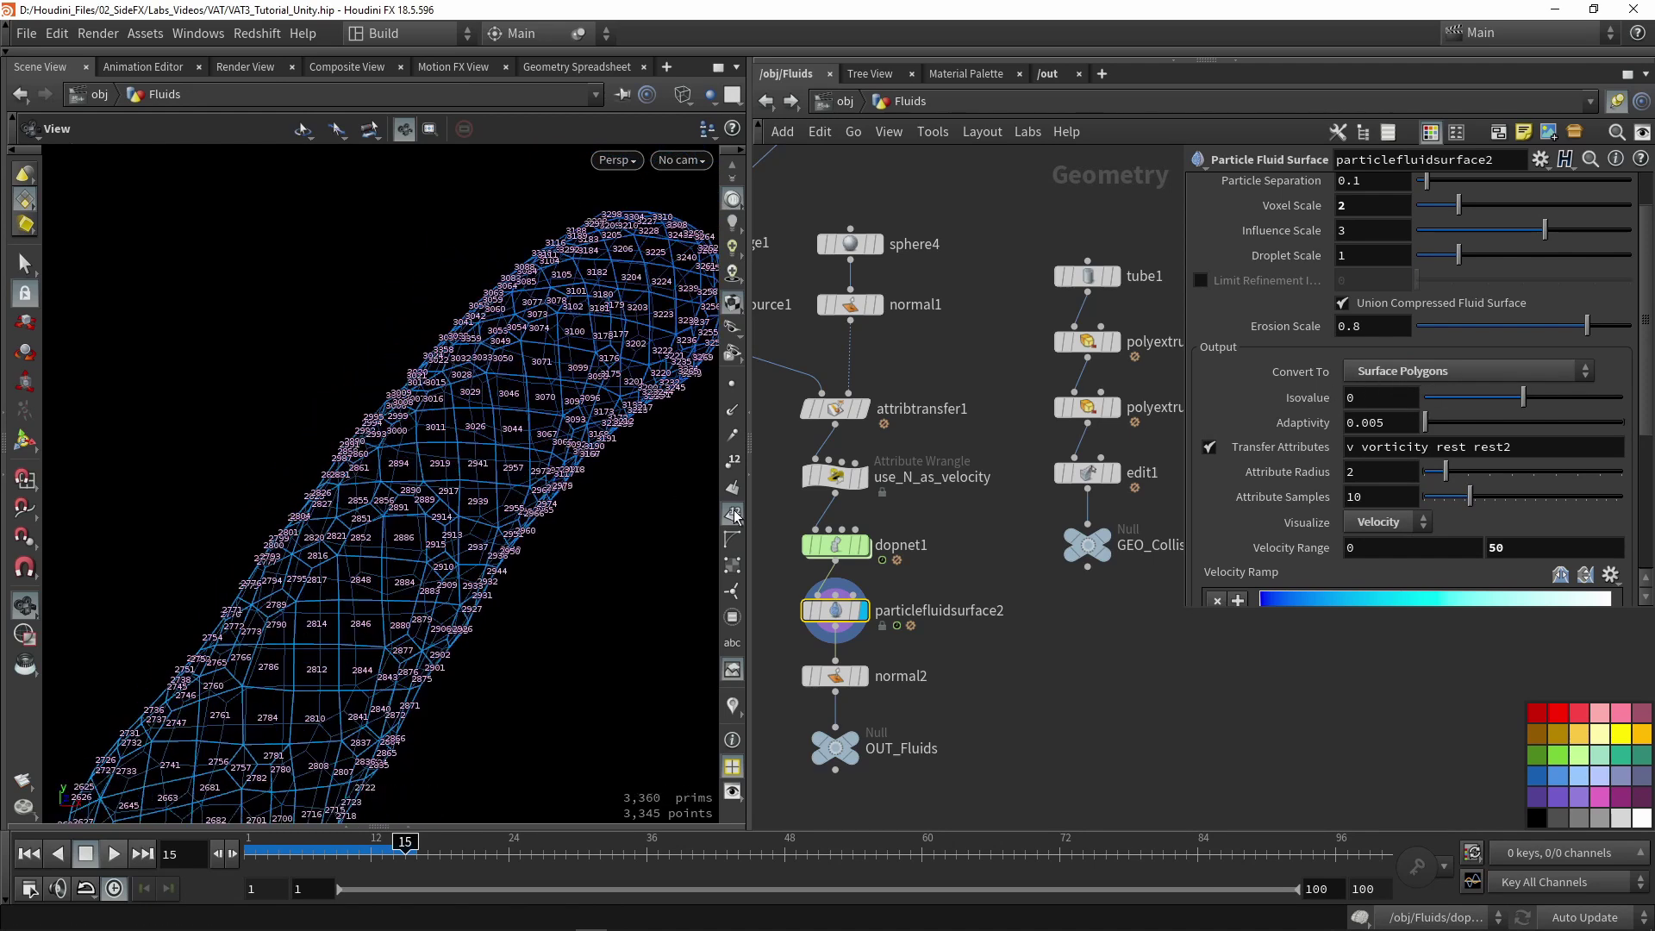
scroll(572, 406, "down", 5)
key("w")
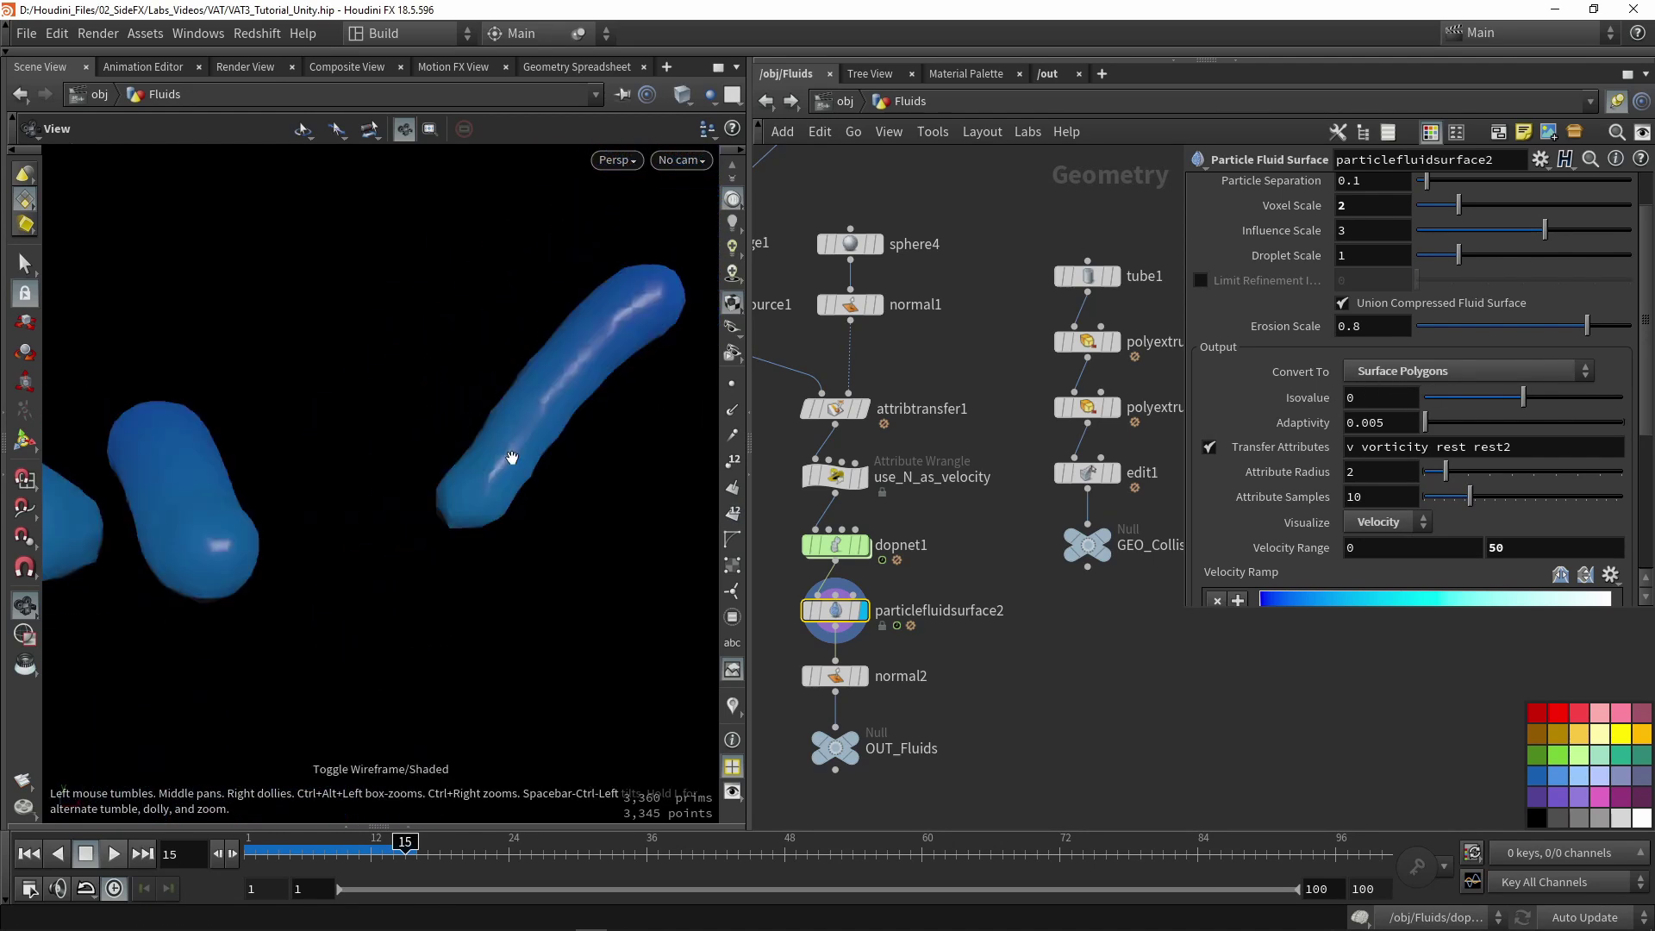
left_click_drag(487, 491, 262, 400)
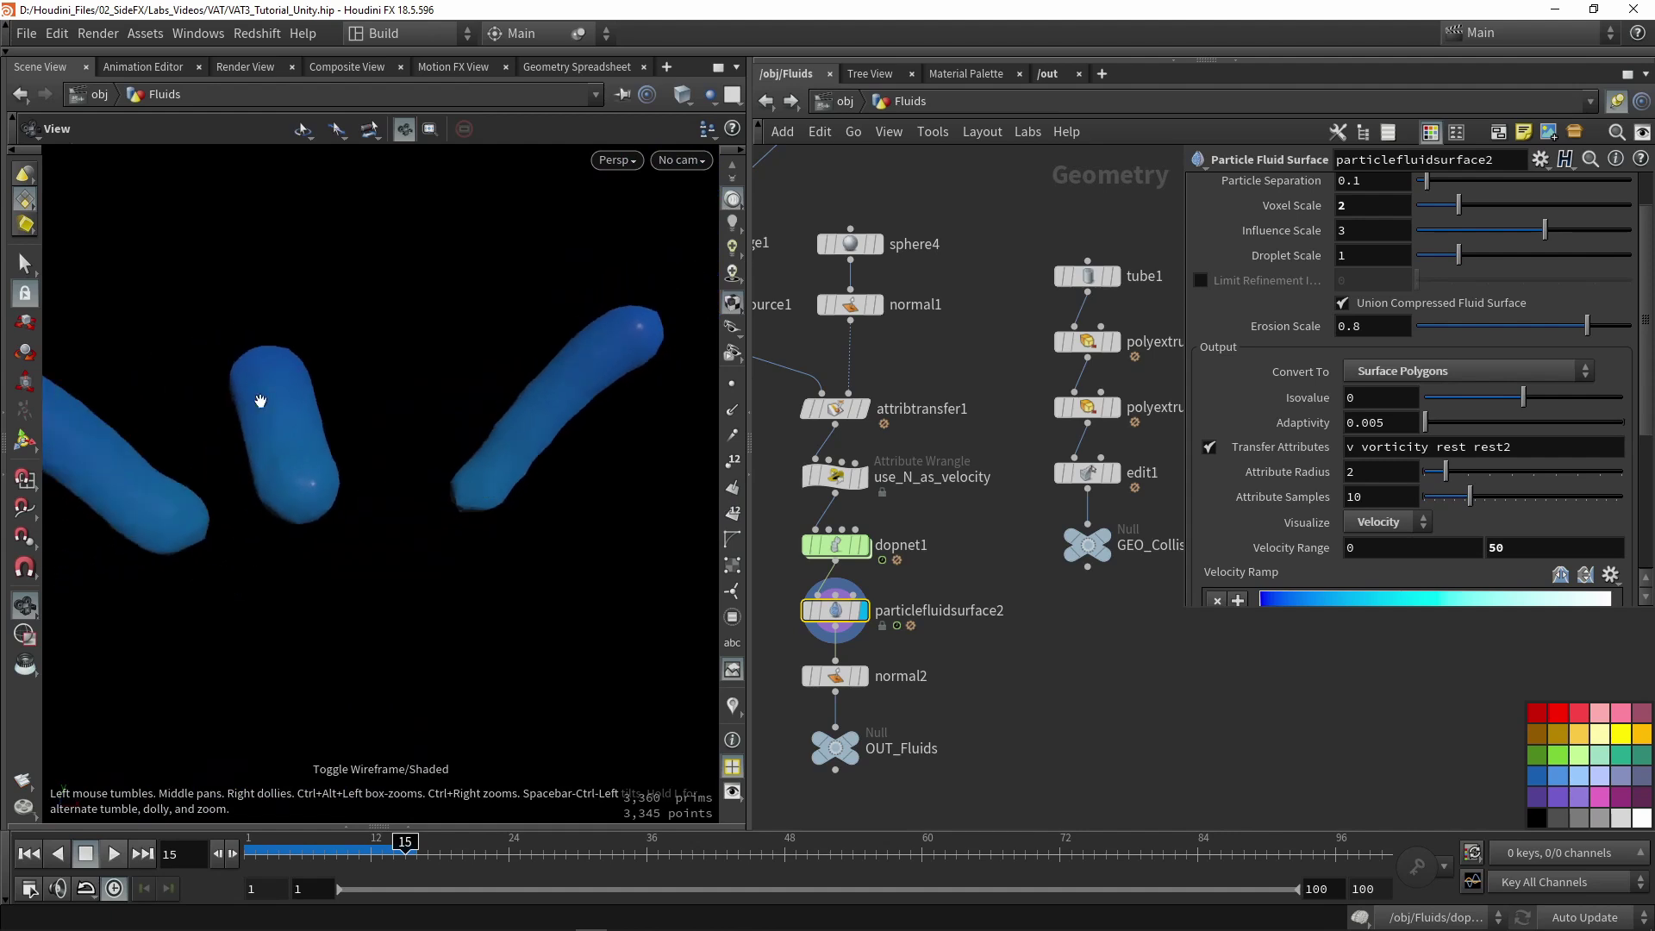
Step: Keep the fluid Visualize option at Velocity and orbit around the fluid tubes
left_click(1377, 523)
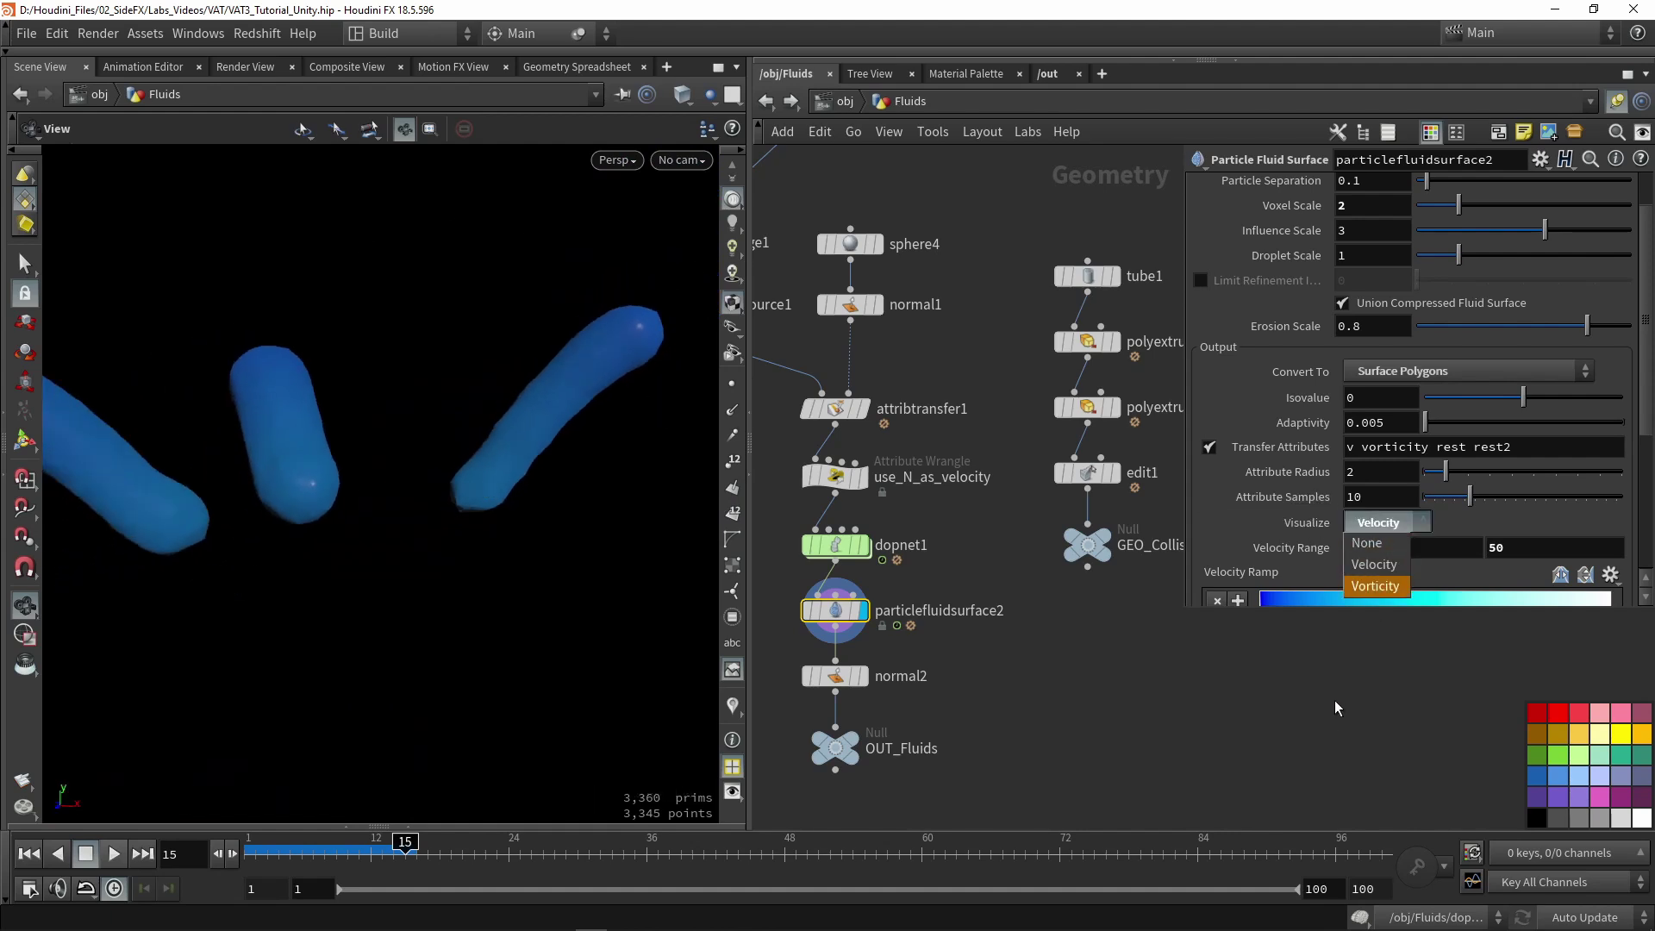
scroll(1339, 545, "down", 3)
left_click_drag(552, 560, 502, 516)
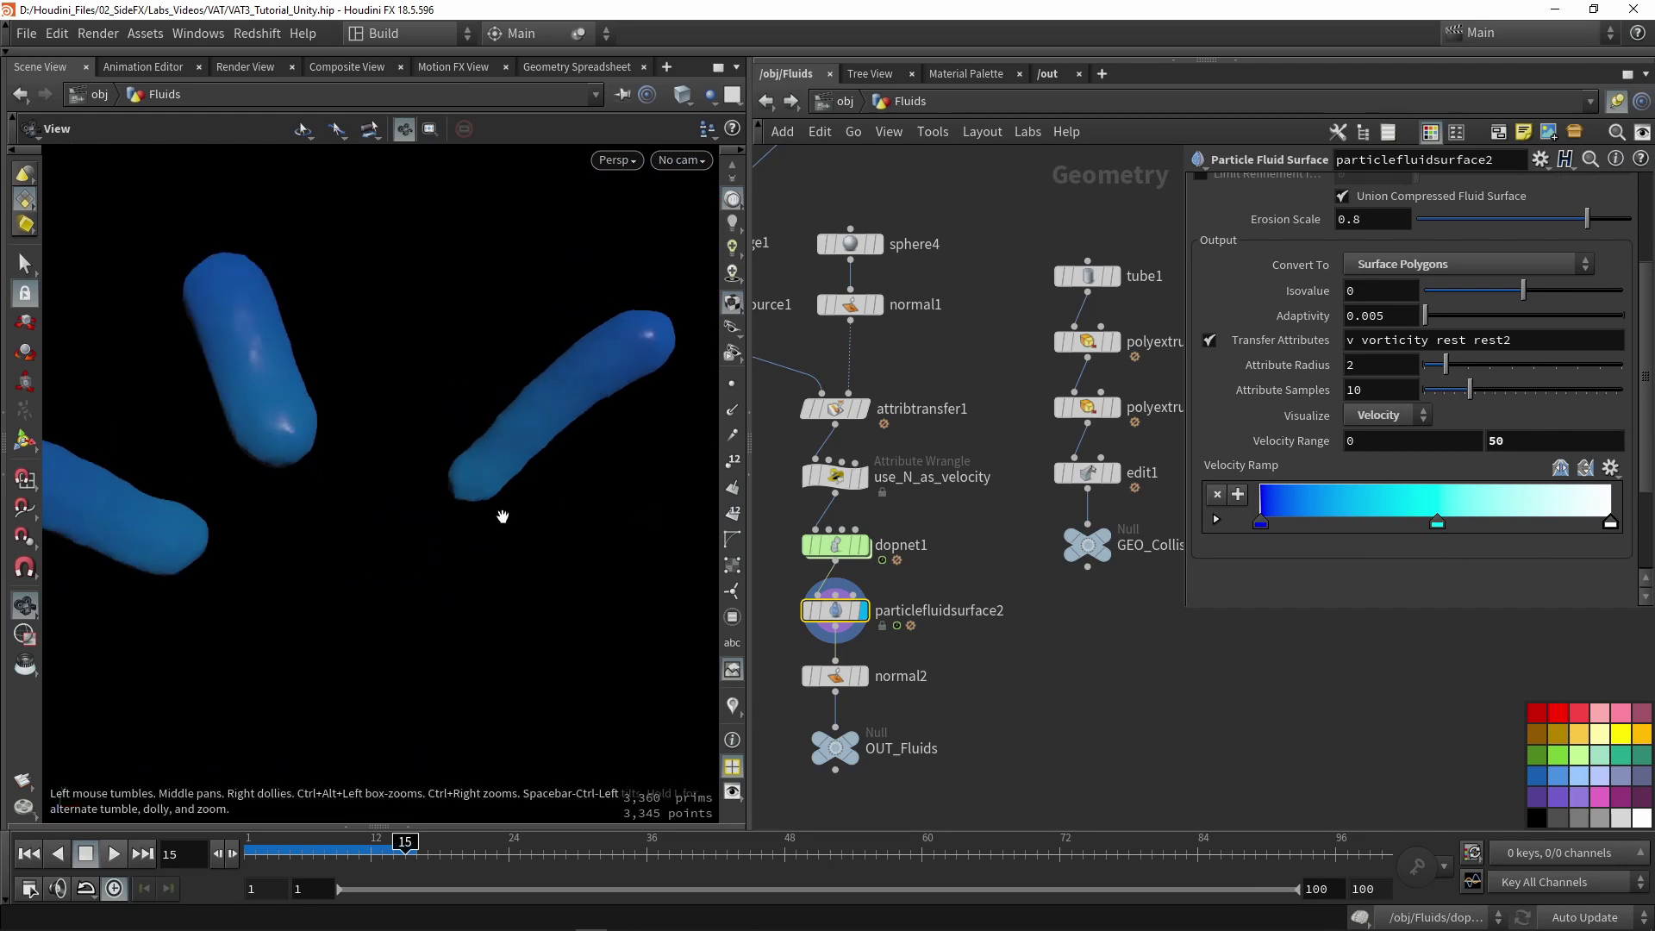
Step: Play the simulation and jump to frame 44 to view the splash at the base
left_click(114, 854)
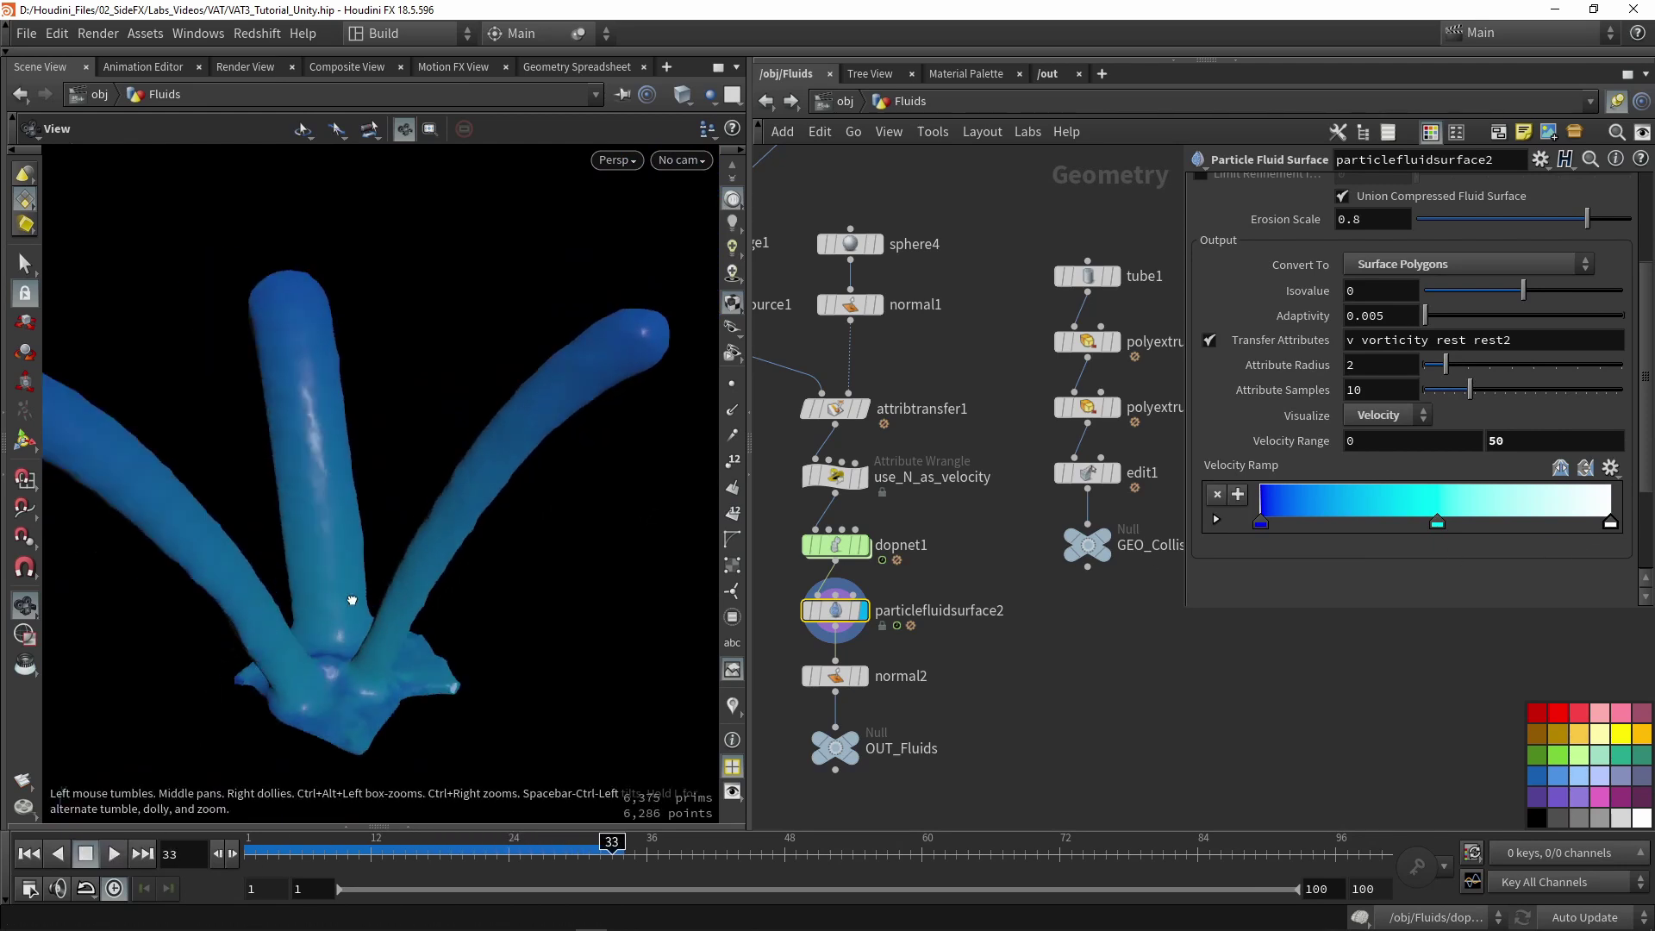
mouse_move(406, 394)
left_mouse_down()
mouse_move(328, 380)
mouse_move(470, 416)
mouse_move(514, 406)
mouse_move(509, 560)
left_mouse_up()
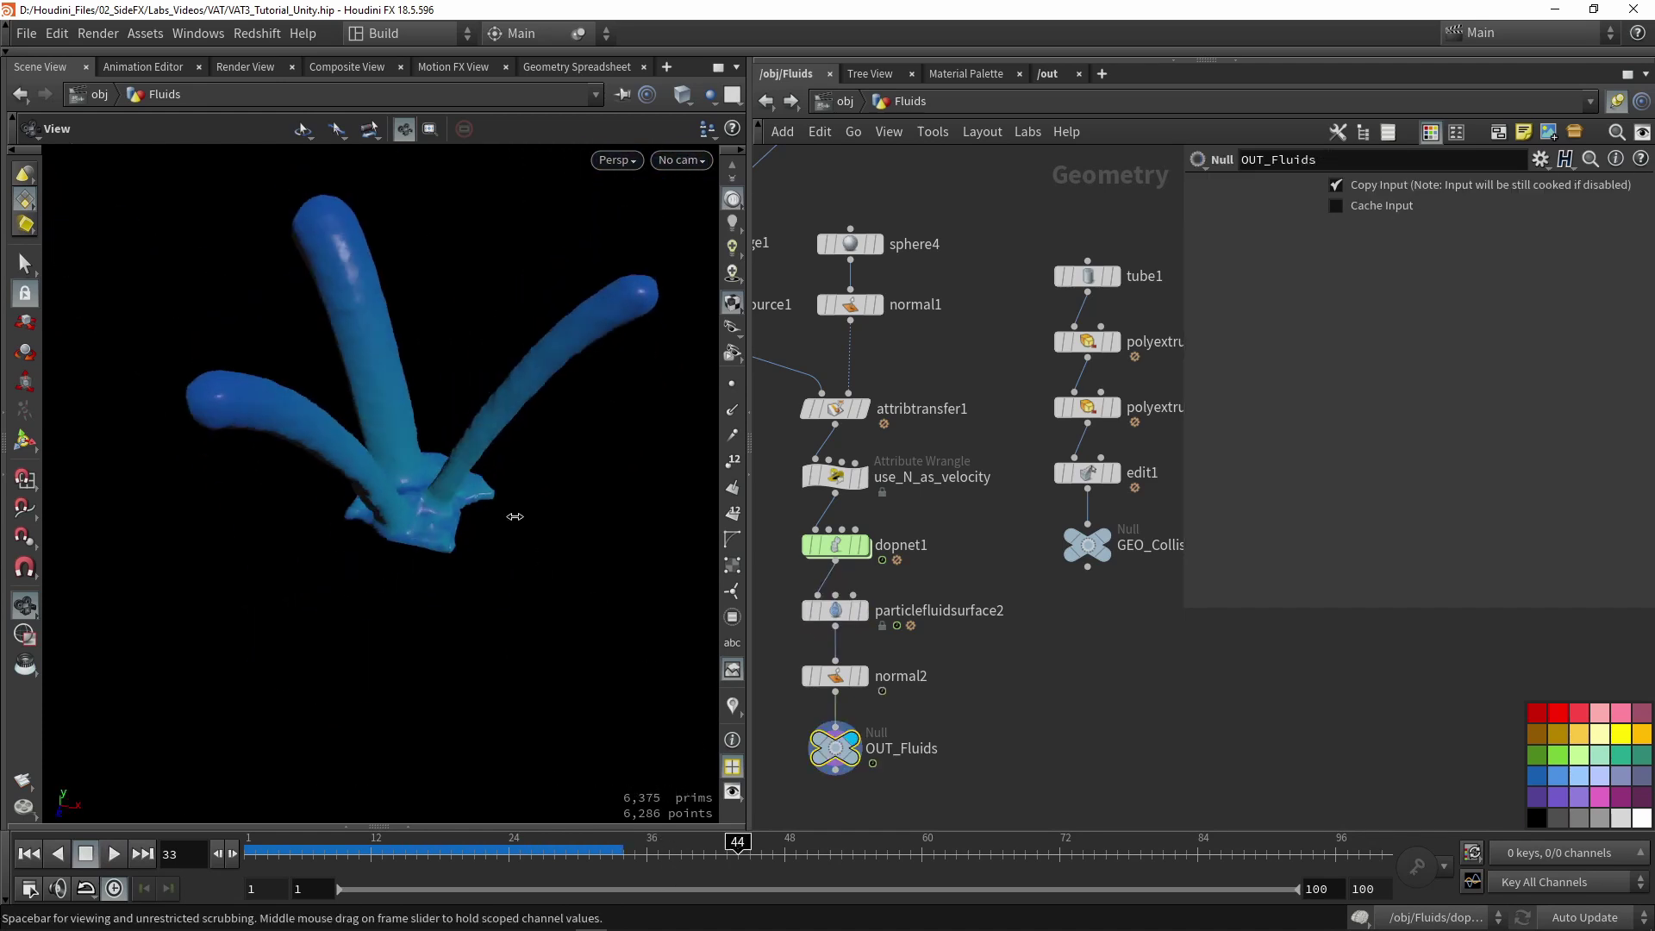
left_click(737, 841)
mouse_move(514, 495)
left_mouse_down()
mouse_move(396, 384)
mouse_move(469, 451)
mouse_move(455, 475)
mouse_move(483, 484)
left_mouse_up()
left_click_drag(835, 752, 837, 756)
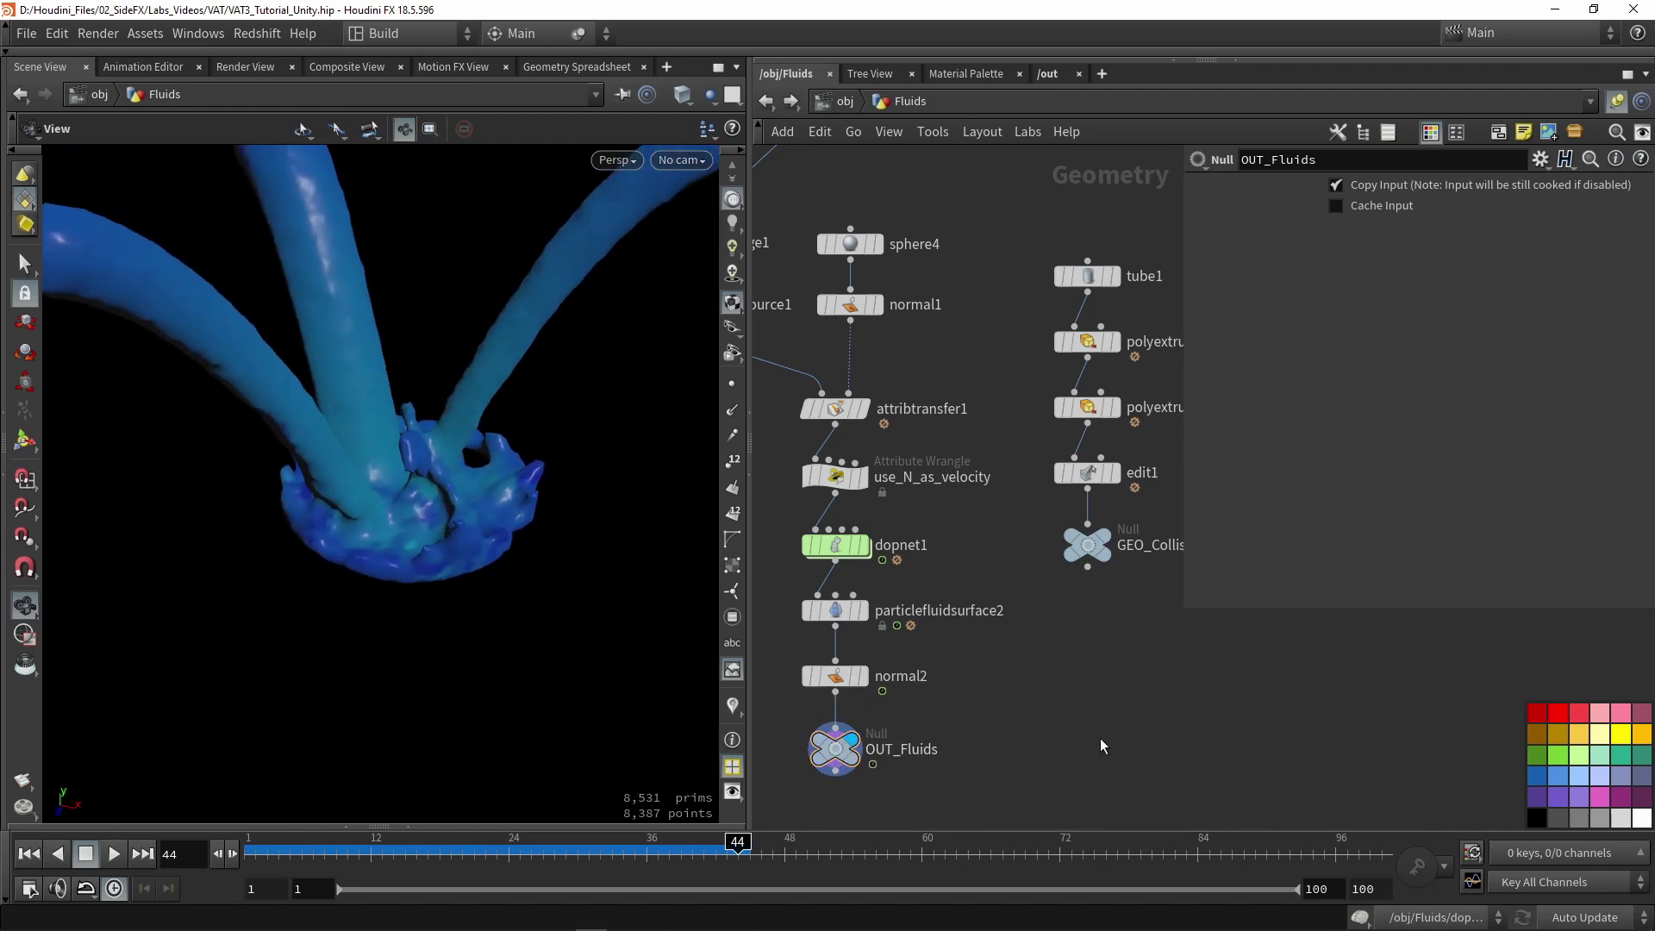
Step: Add a new Network View pane tab showing the /out network
left_click(1049, 75)
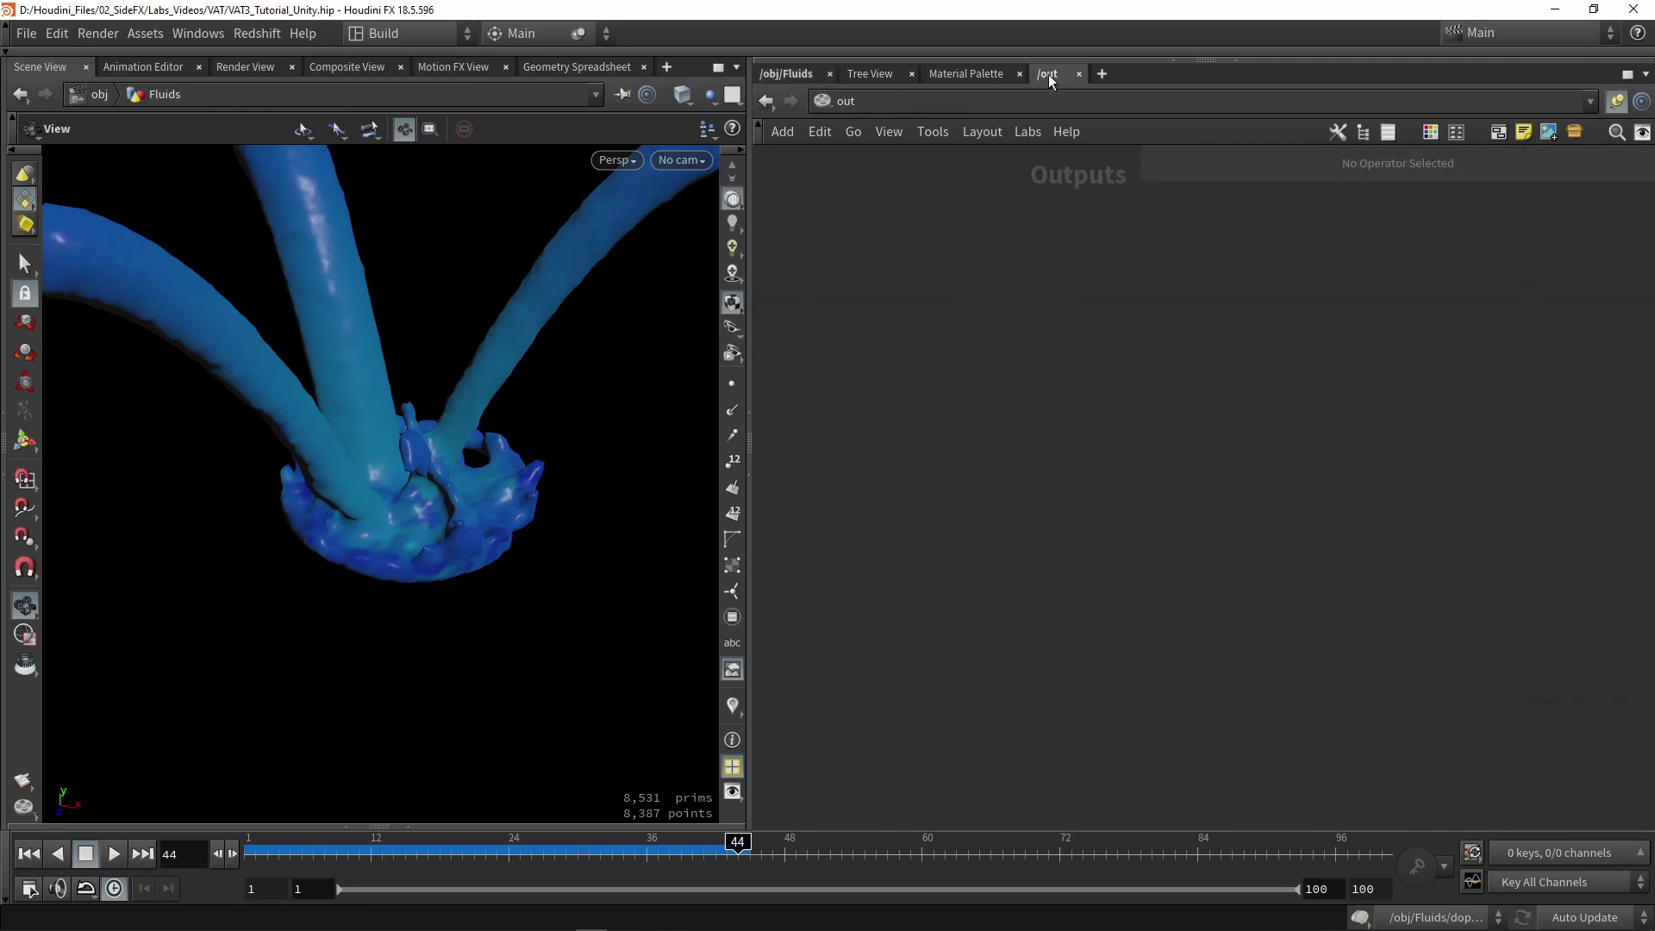
left_click(1101, 74)
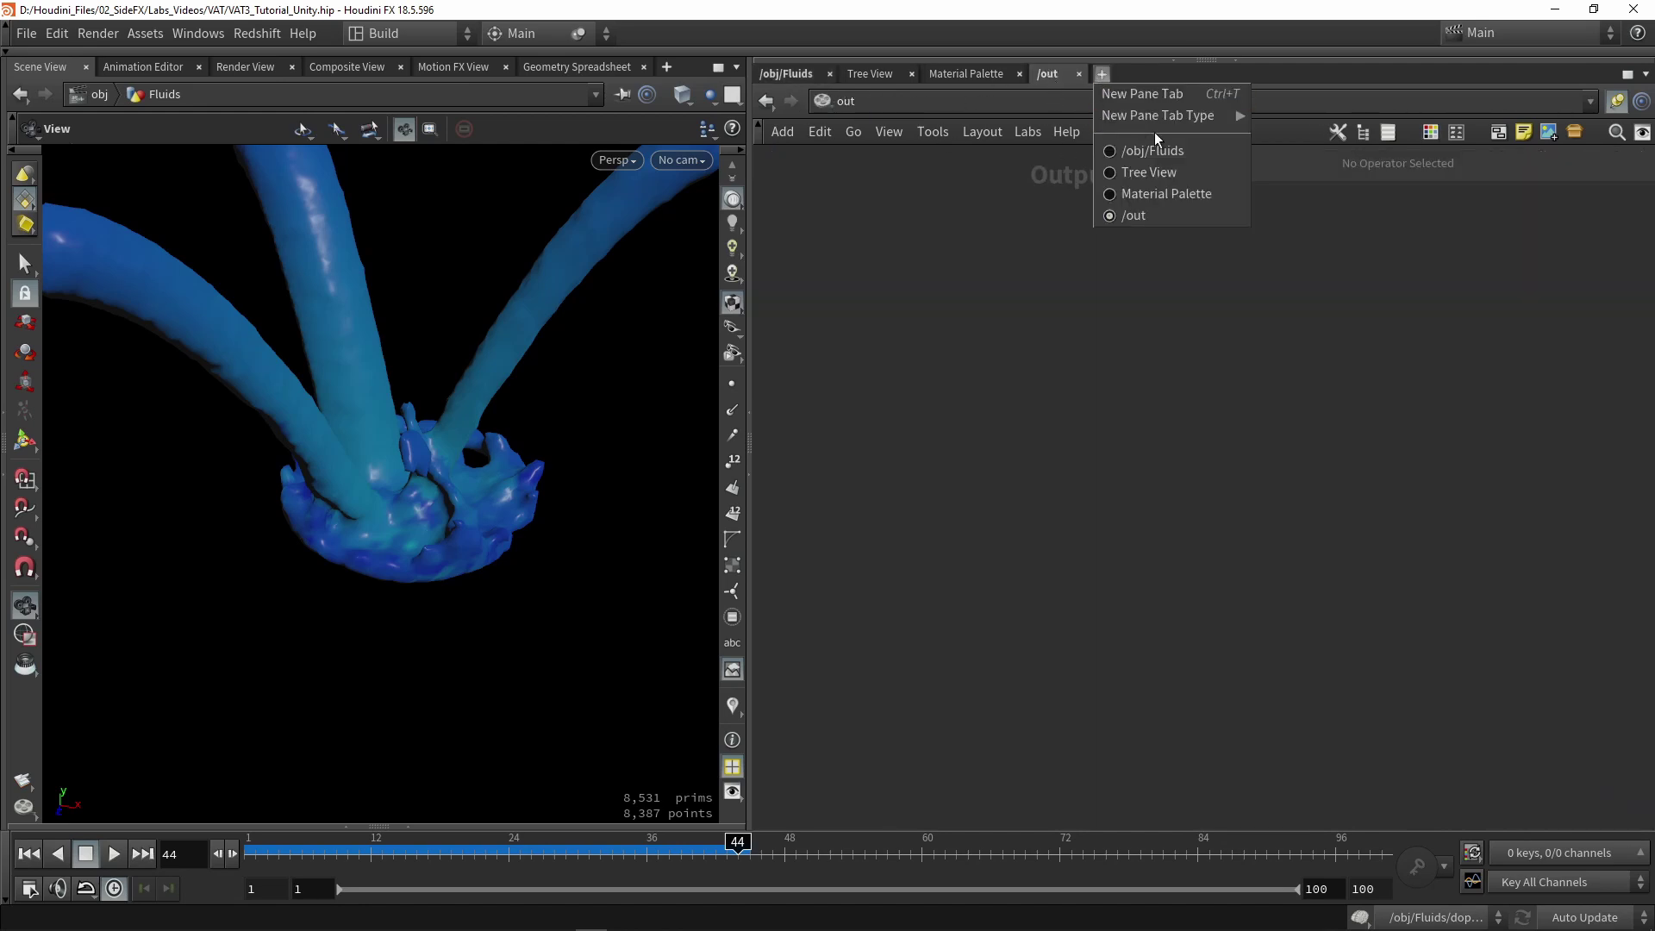
mouse_move(1159, 122)
left_click(1306, 121)
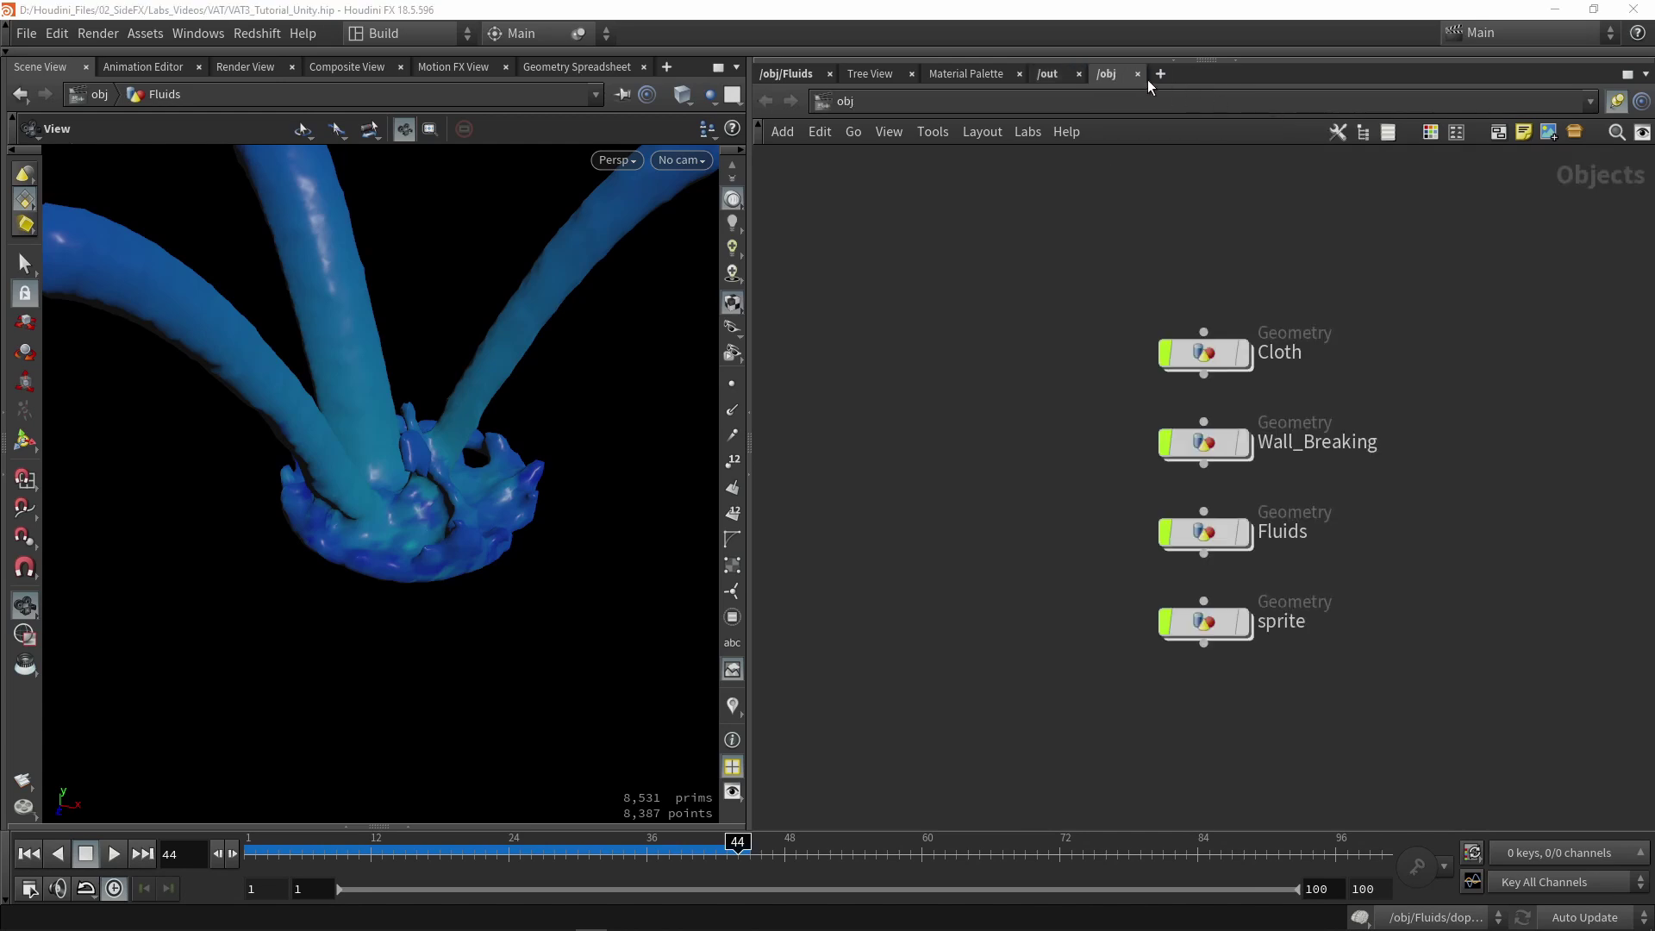
left_click(1099, 98)
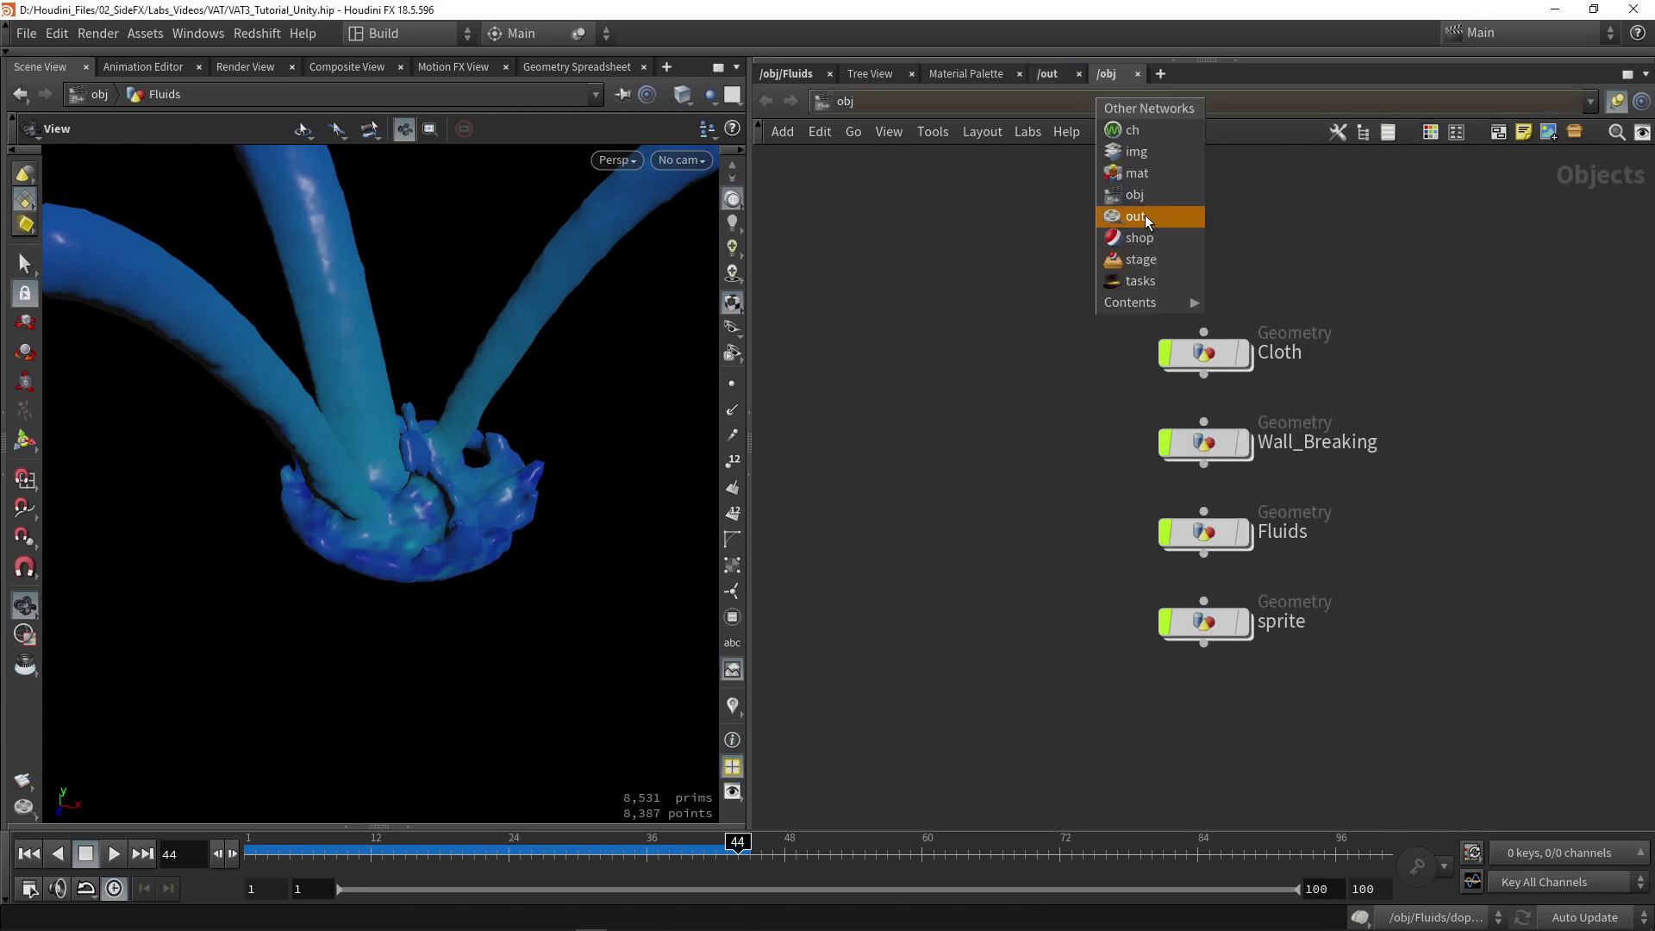
key("Return")
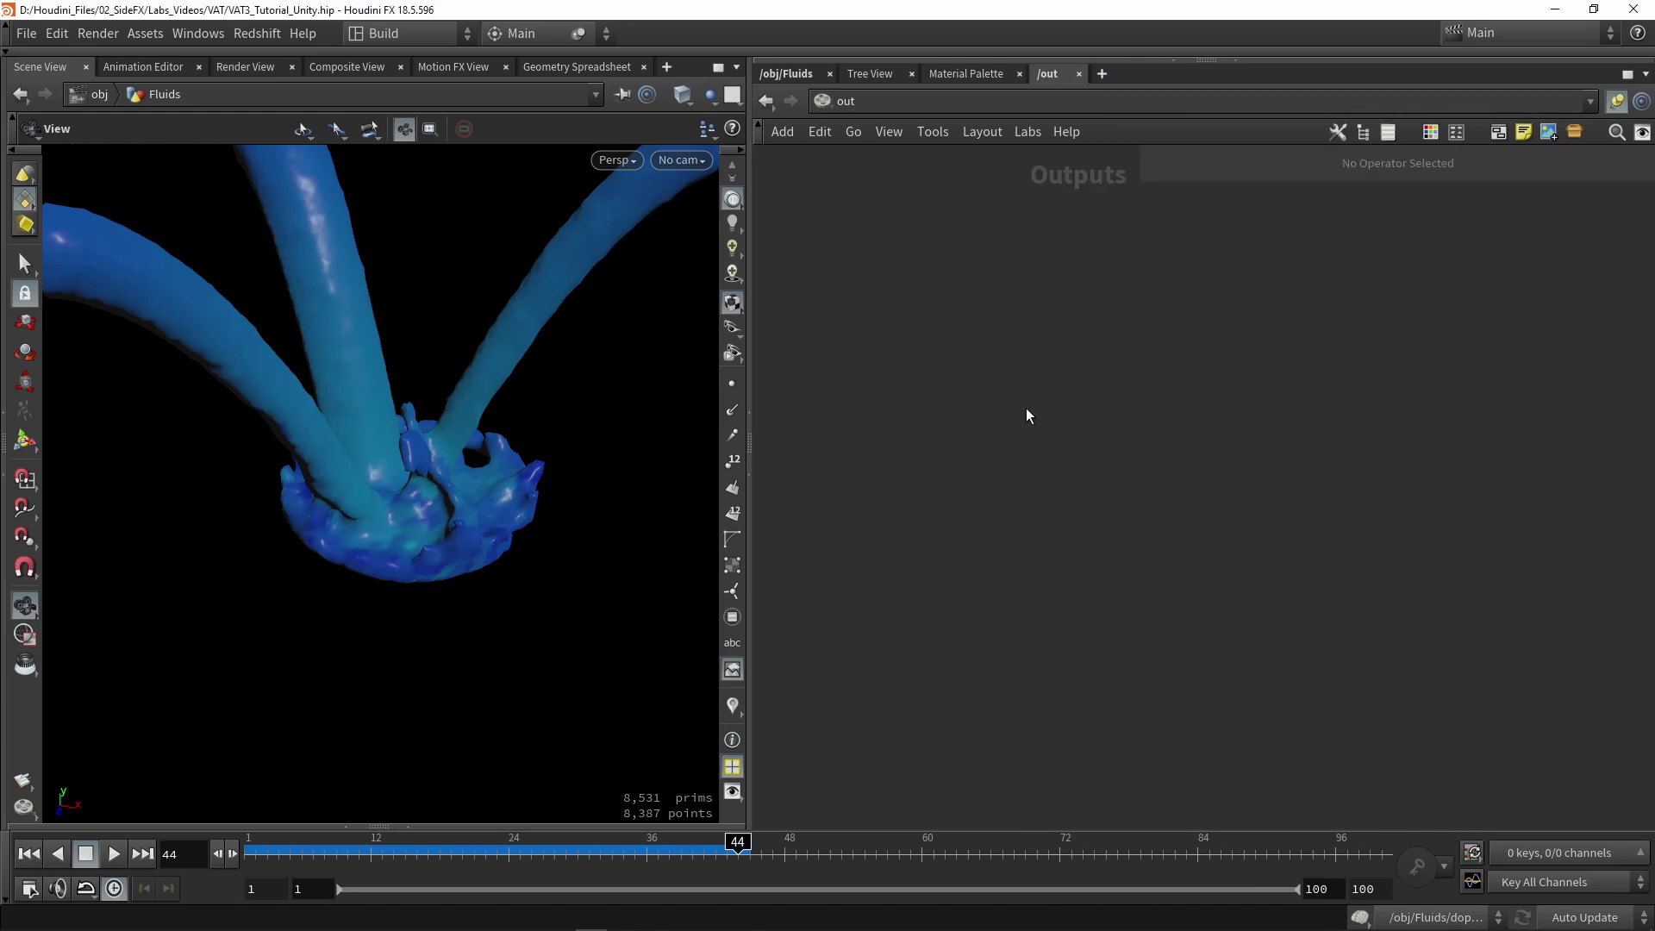
Step: Search 'ver' and place a Labs Vertex Animation Textures node in /out
key("Tab")
type("ver")
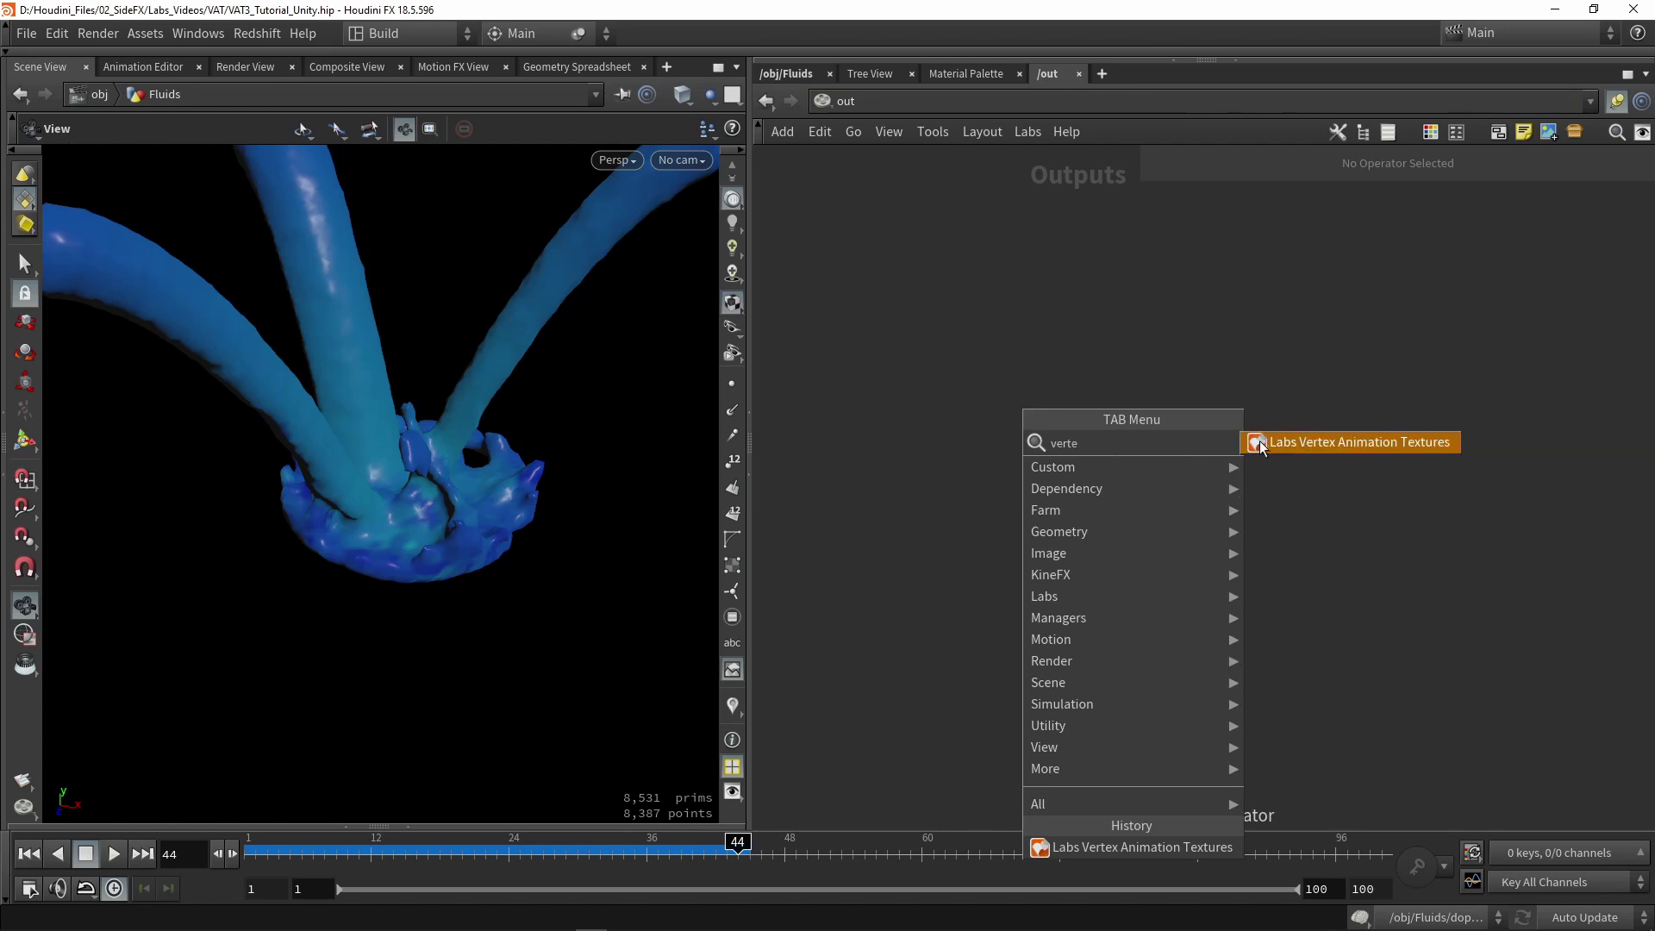
left_click(1259, 441)
left_click(930, 417)
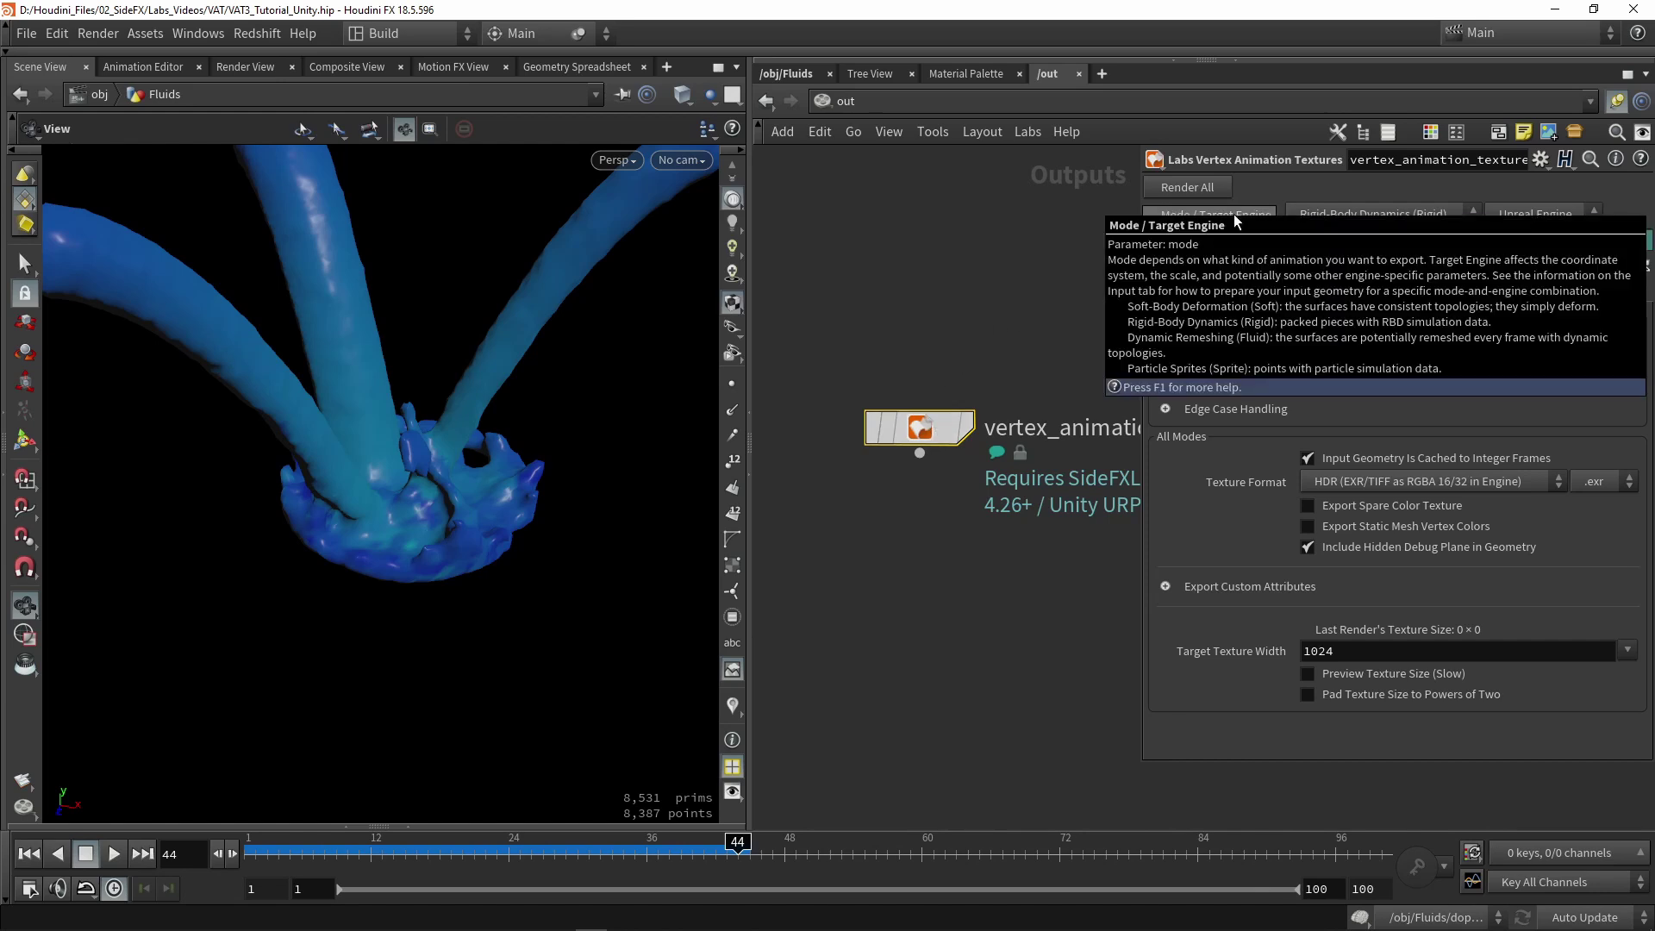
Step: Set the VAT Mode to Dynamic Remeshing (Fluid) and Target Engine to Unity
left_click(1379, 216)
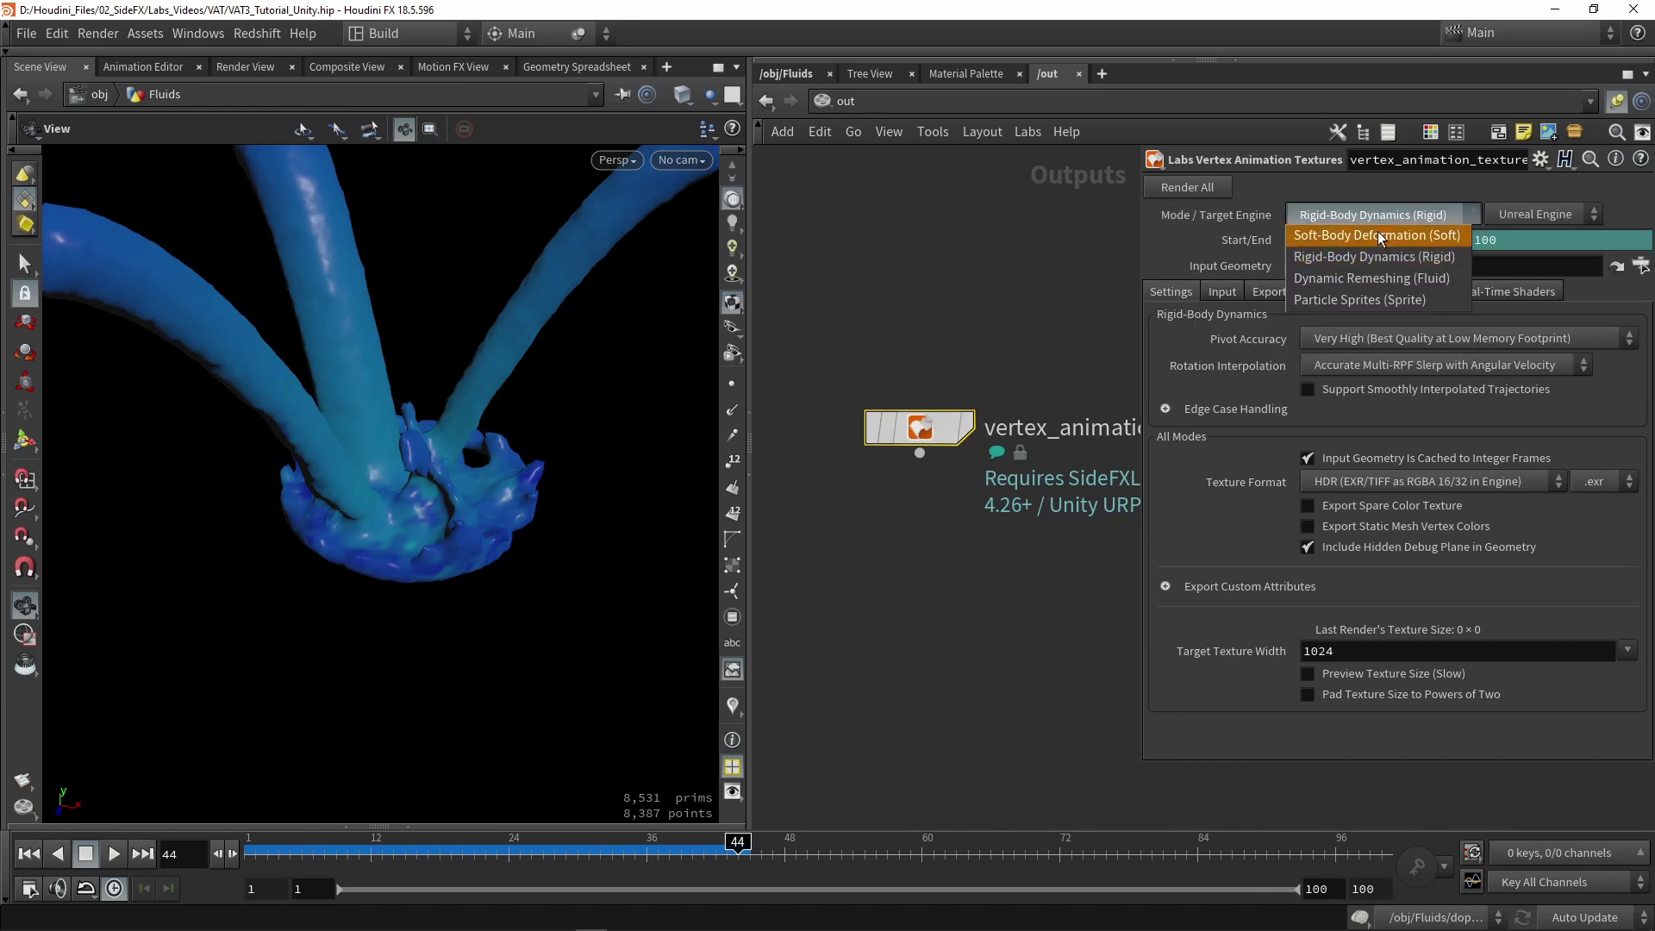
left_click(1386, 280)
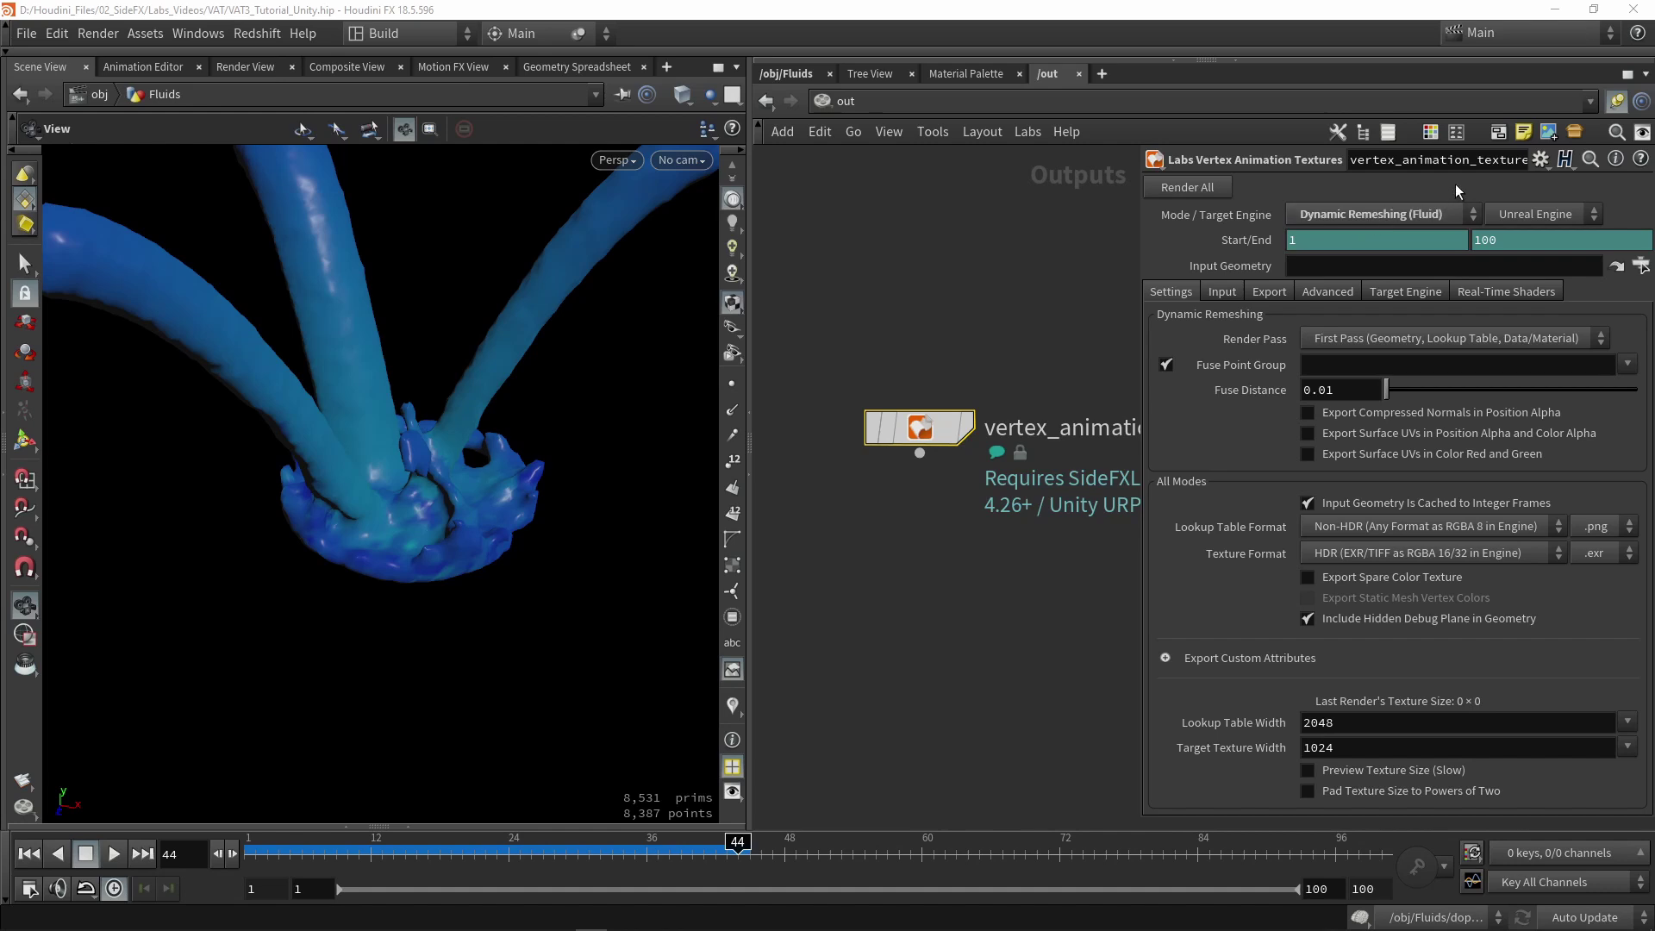
left_click(1518, 213)
left_click(1517, 259)
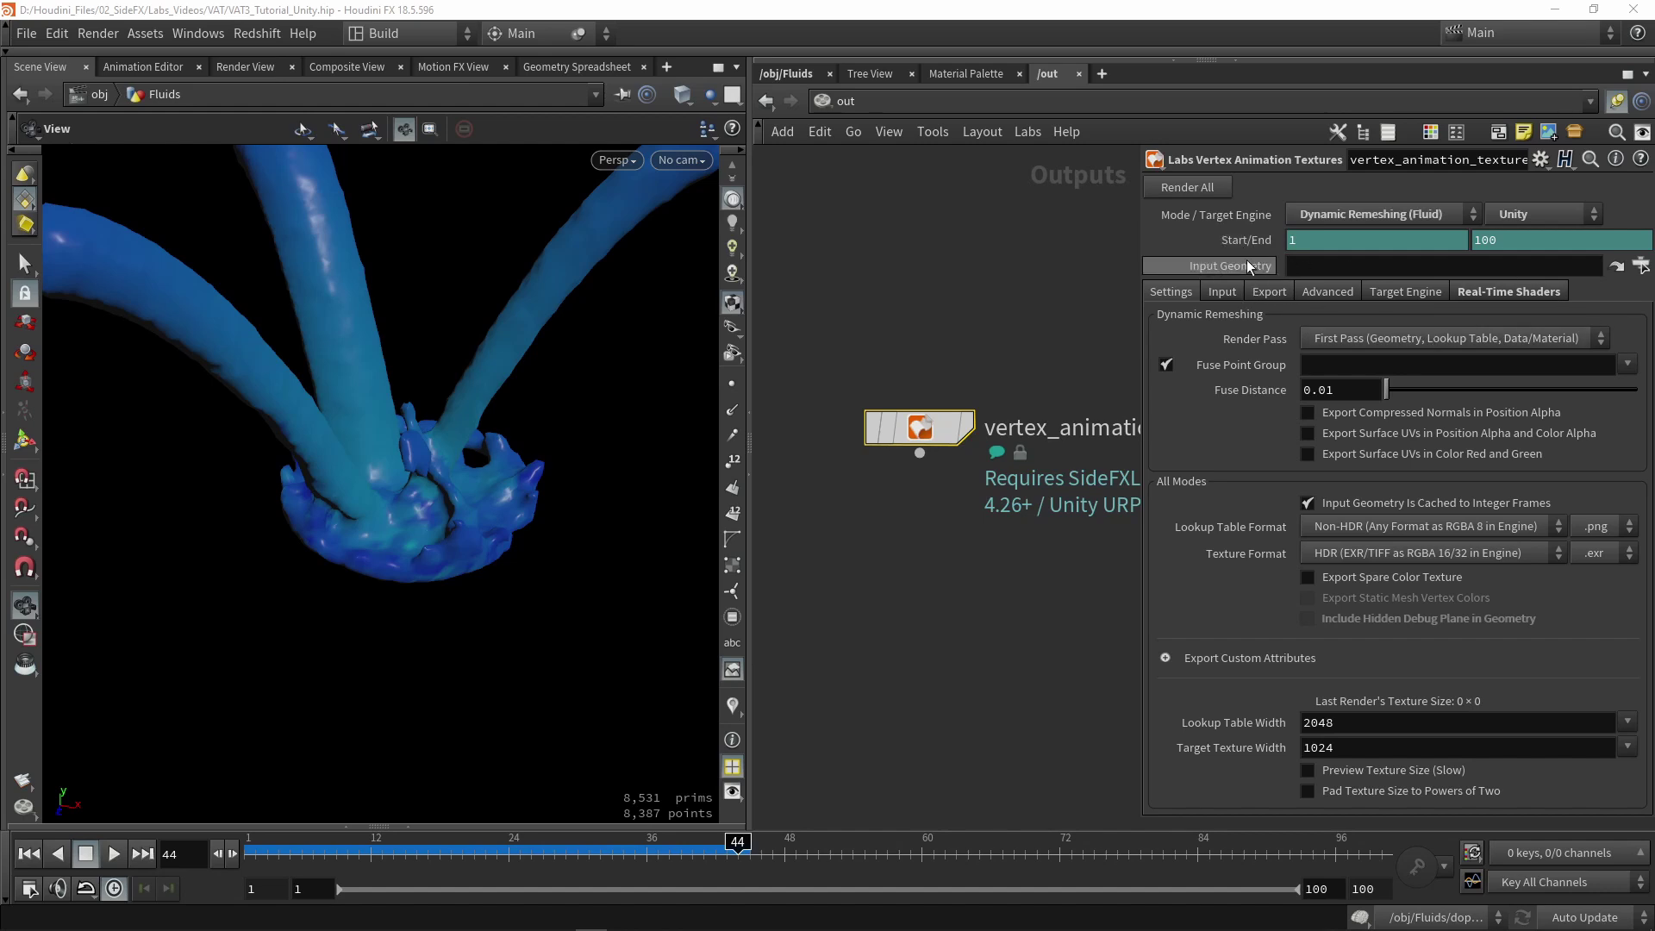
left_click(1618, 267)
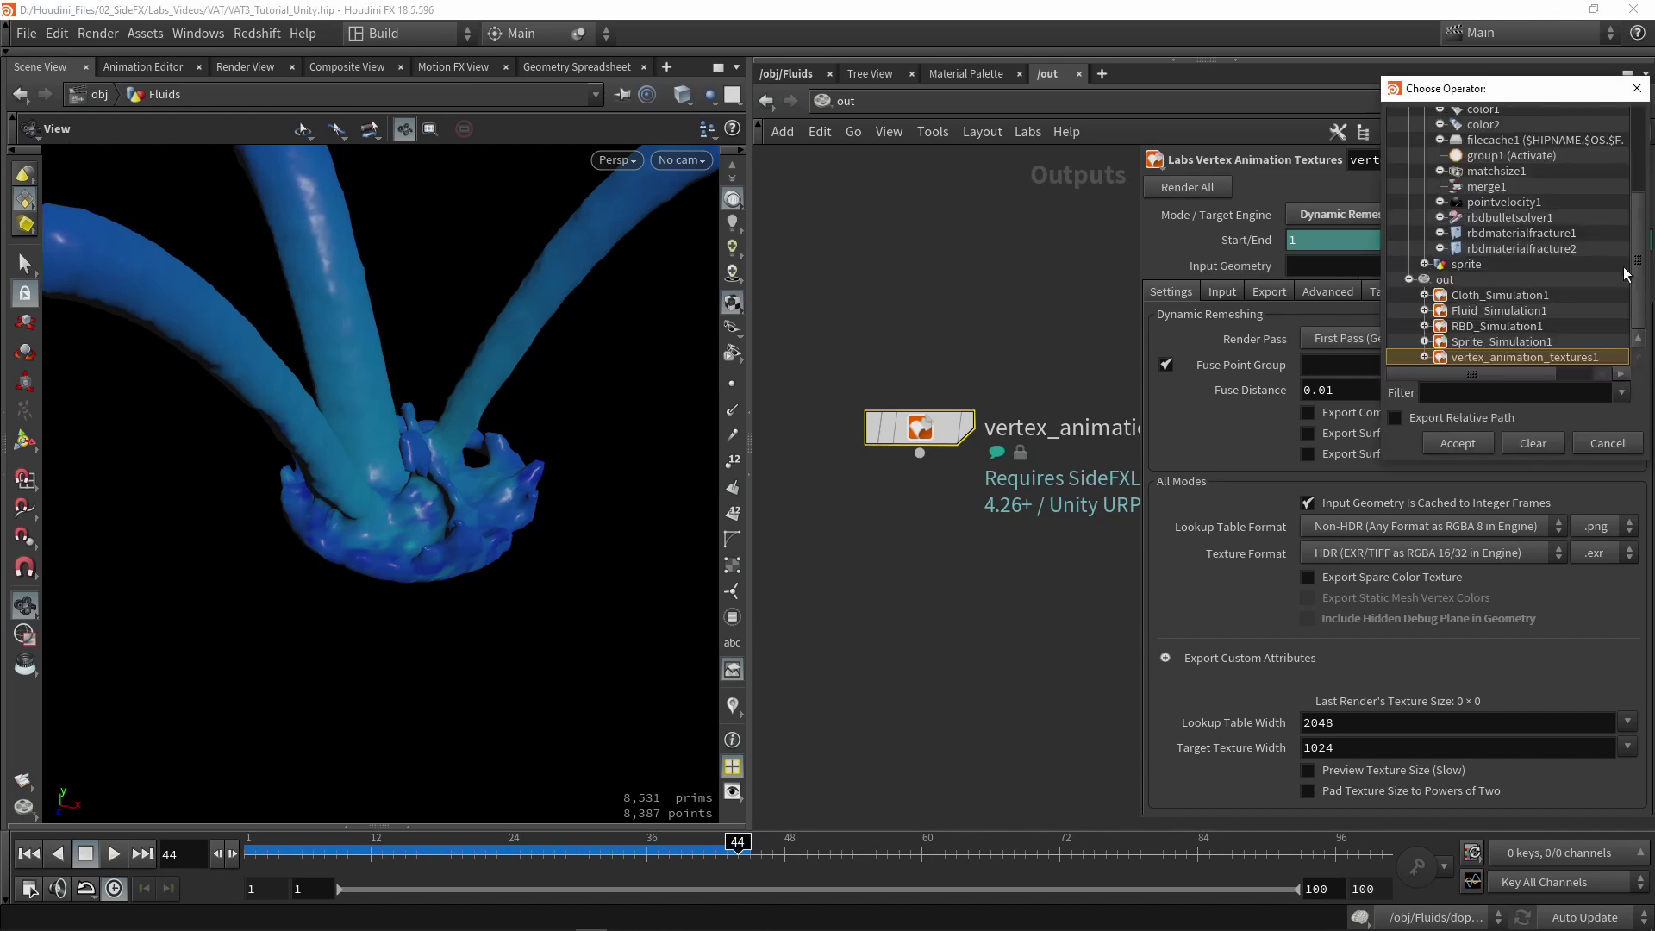
Step: Pick /obj/Fluids/OUT_Fluids from the operator tree as the VAT Input Geometry
scroll(1524, 246, "up", 5)
left_click(1427, 181)
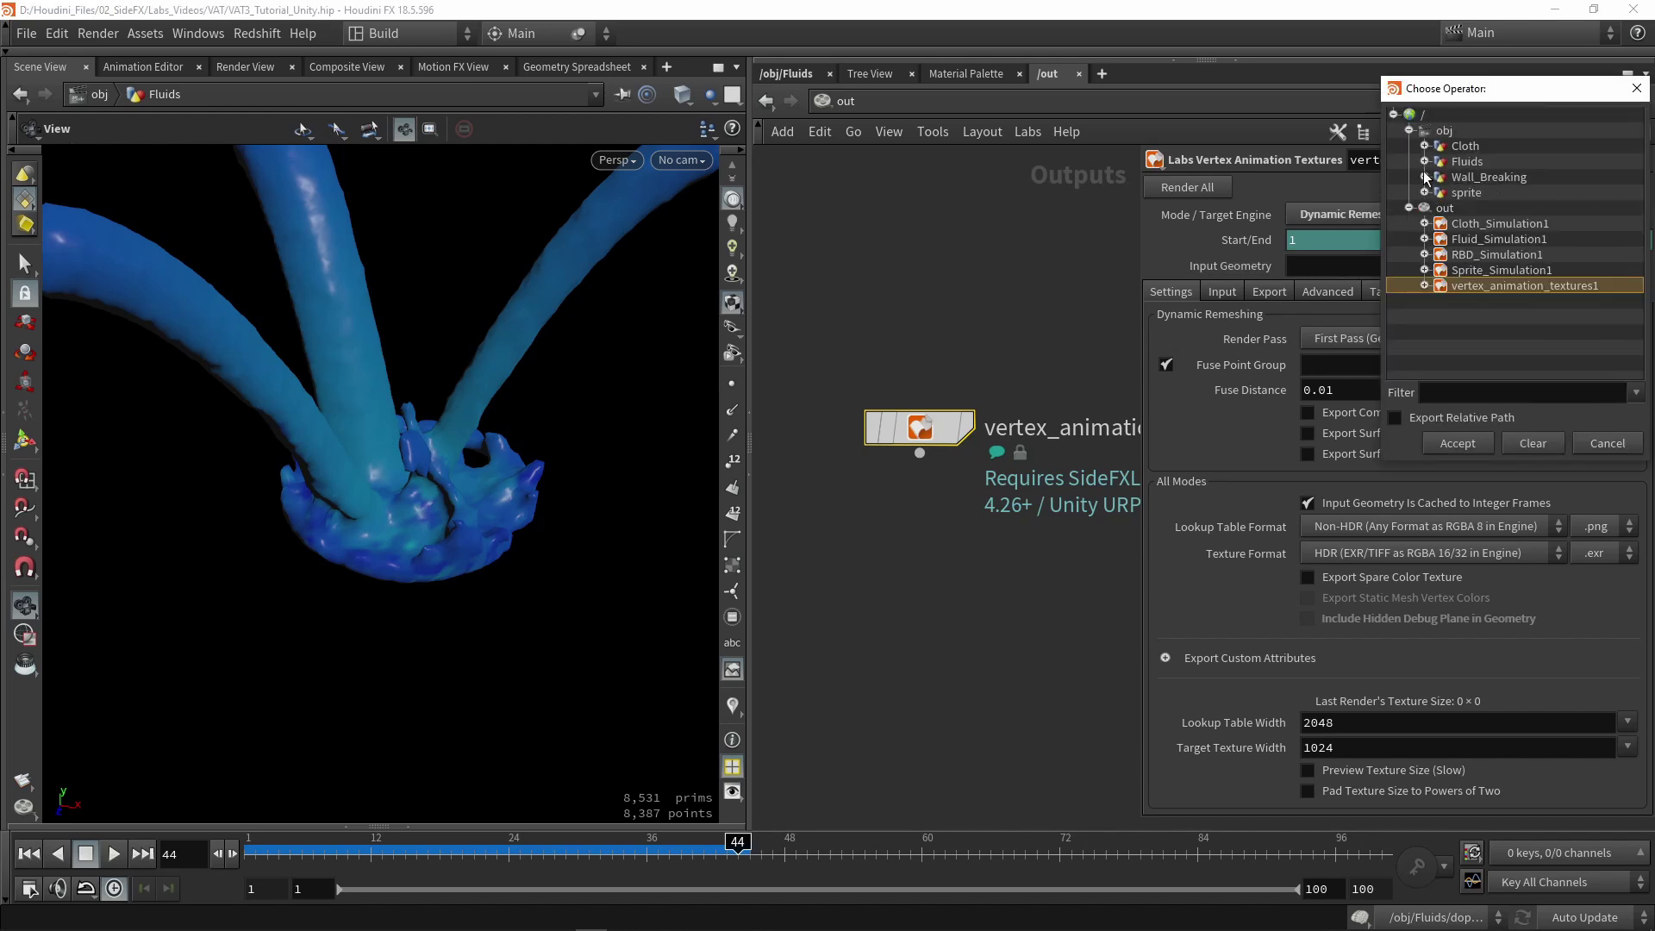
left_click(1424, 161)
left_click(1494, 191)
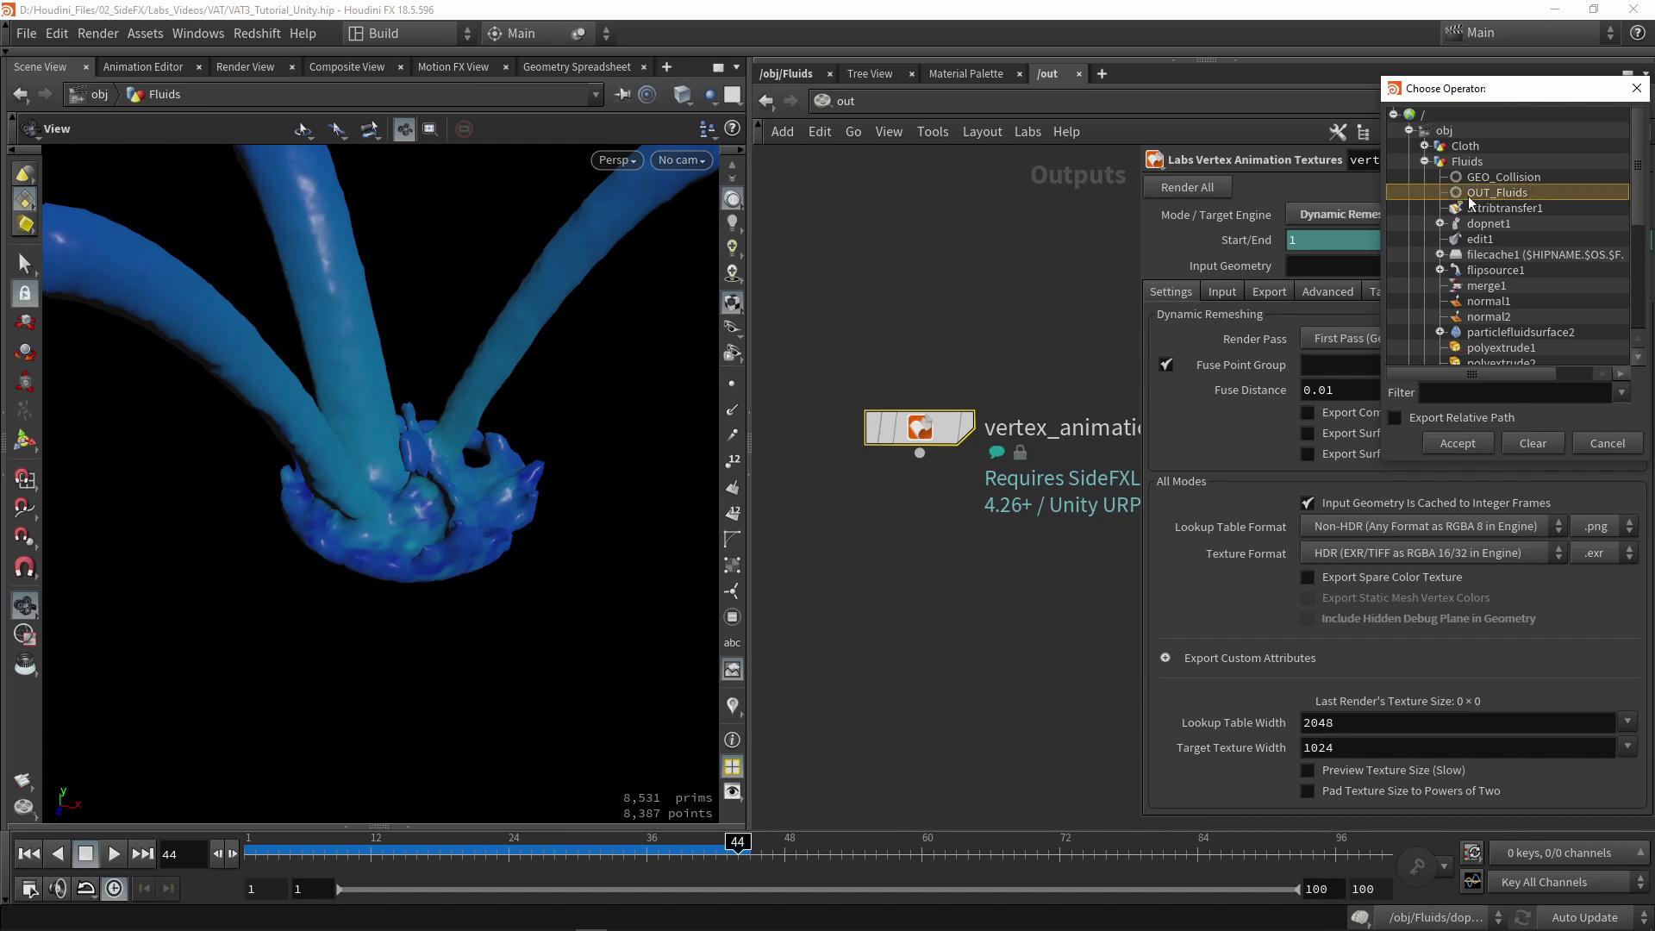
left_click(1457, 443)
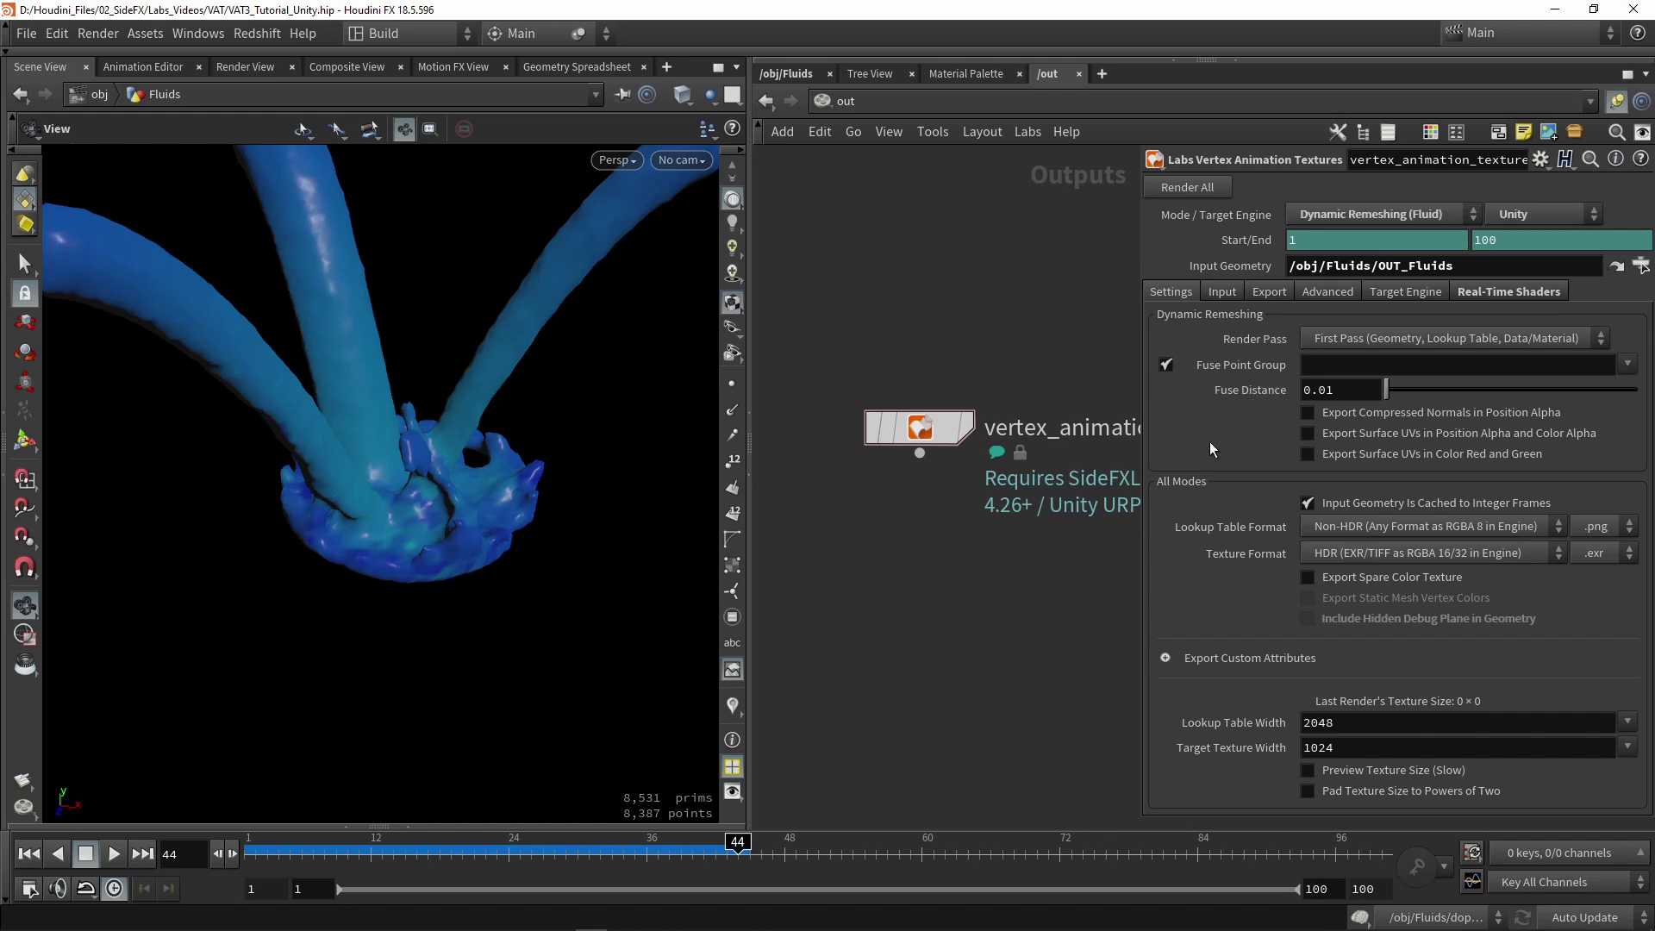
Step: Keep Render Pass on First Pass and turn off Input Geometry Is Cached to Integer Frames
left_click(1308, 337)
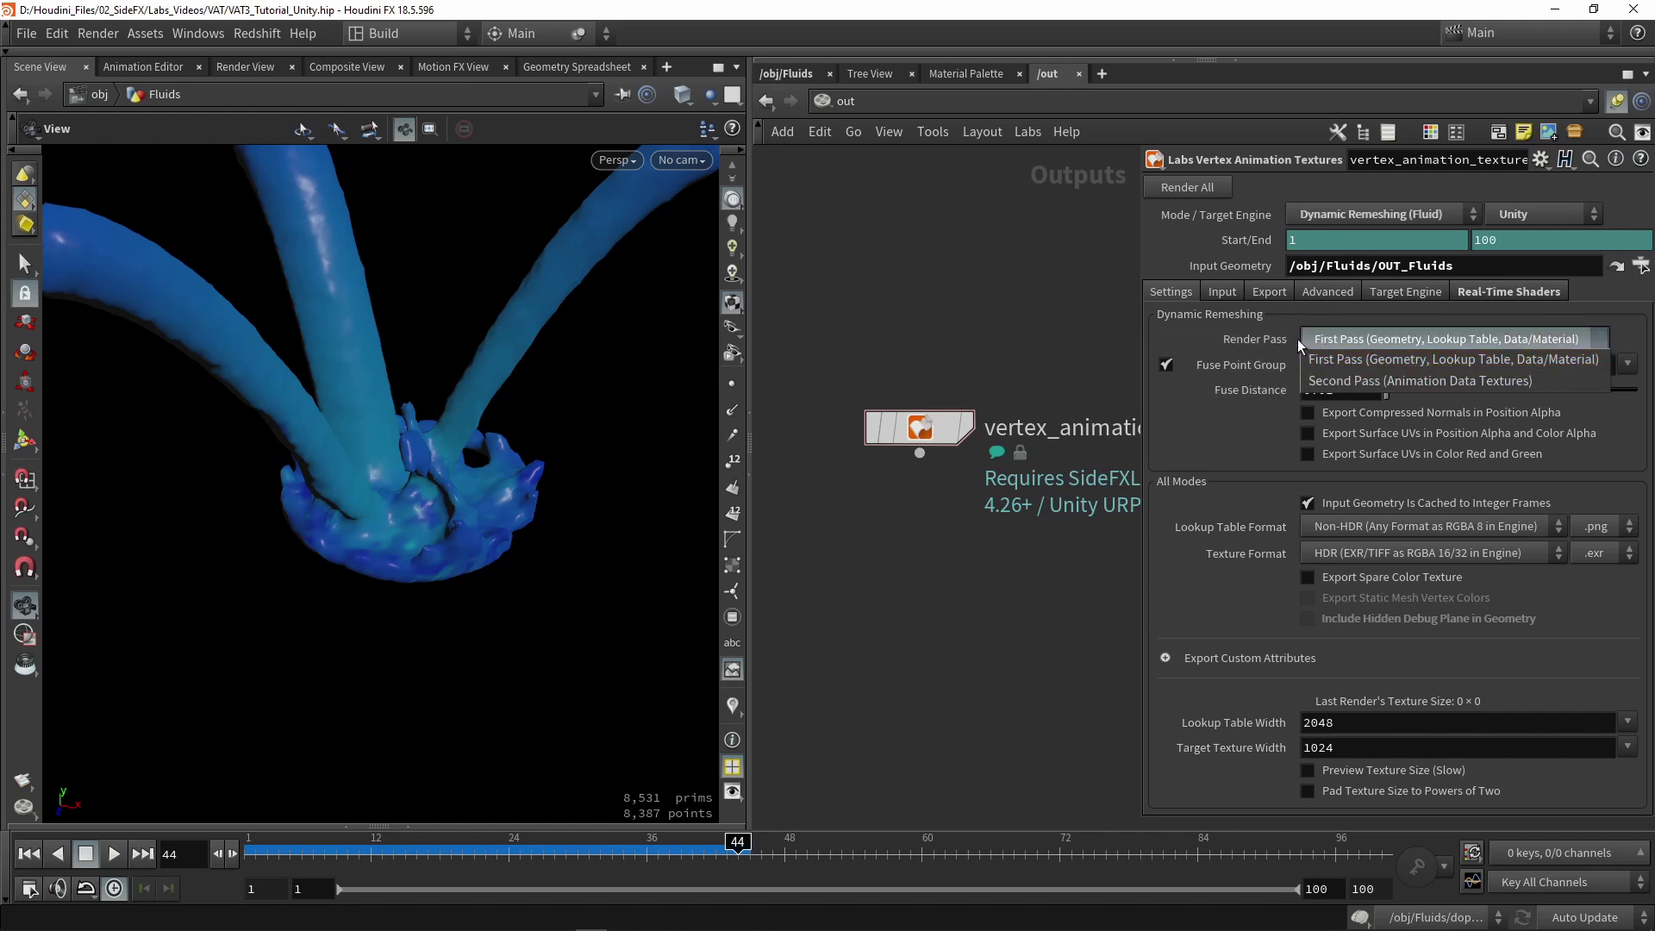
left_click(1286, 323)
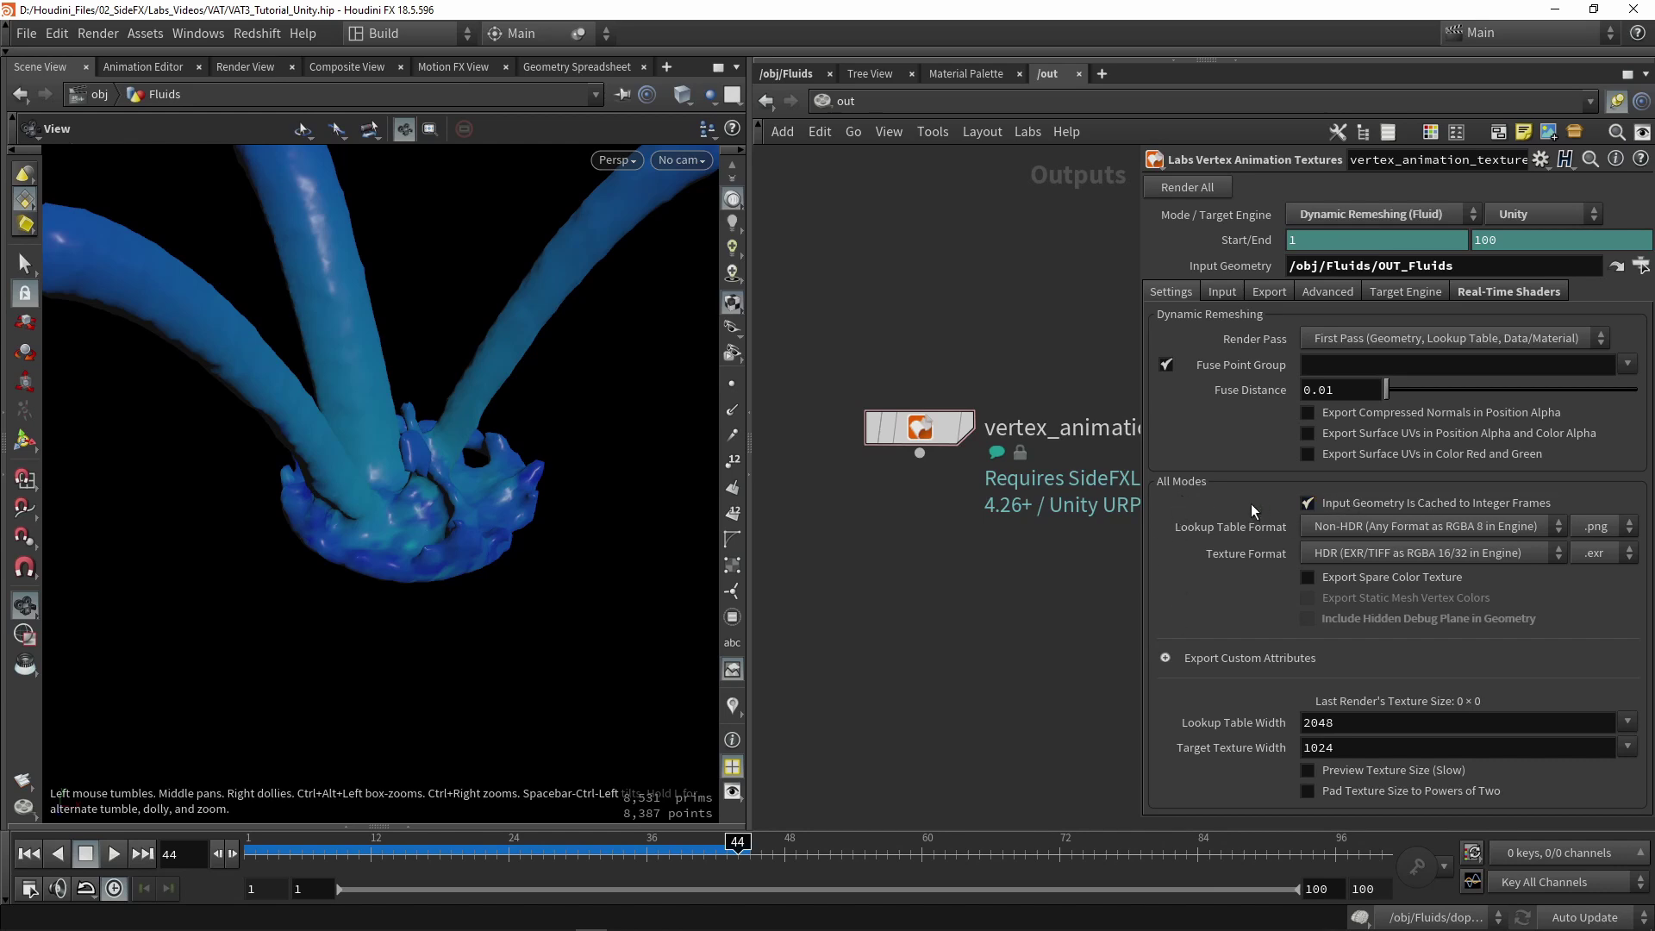
left_click(1392, 501)
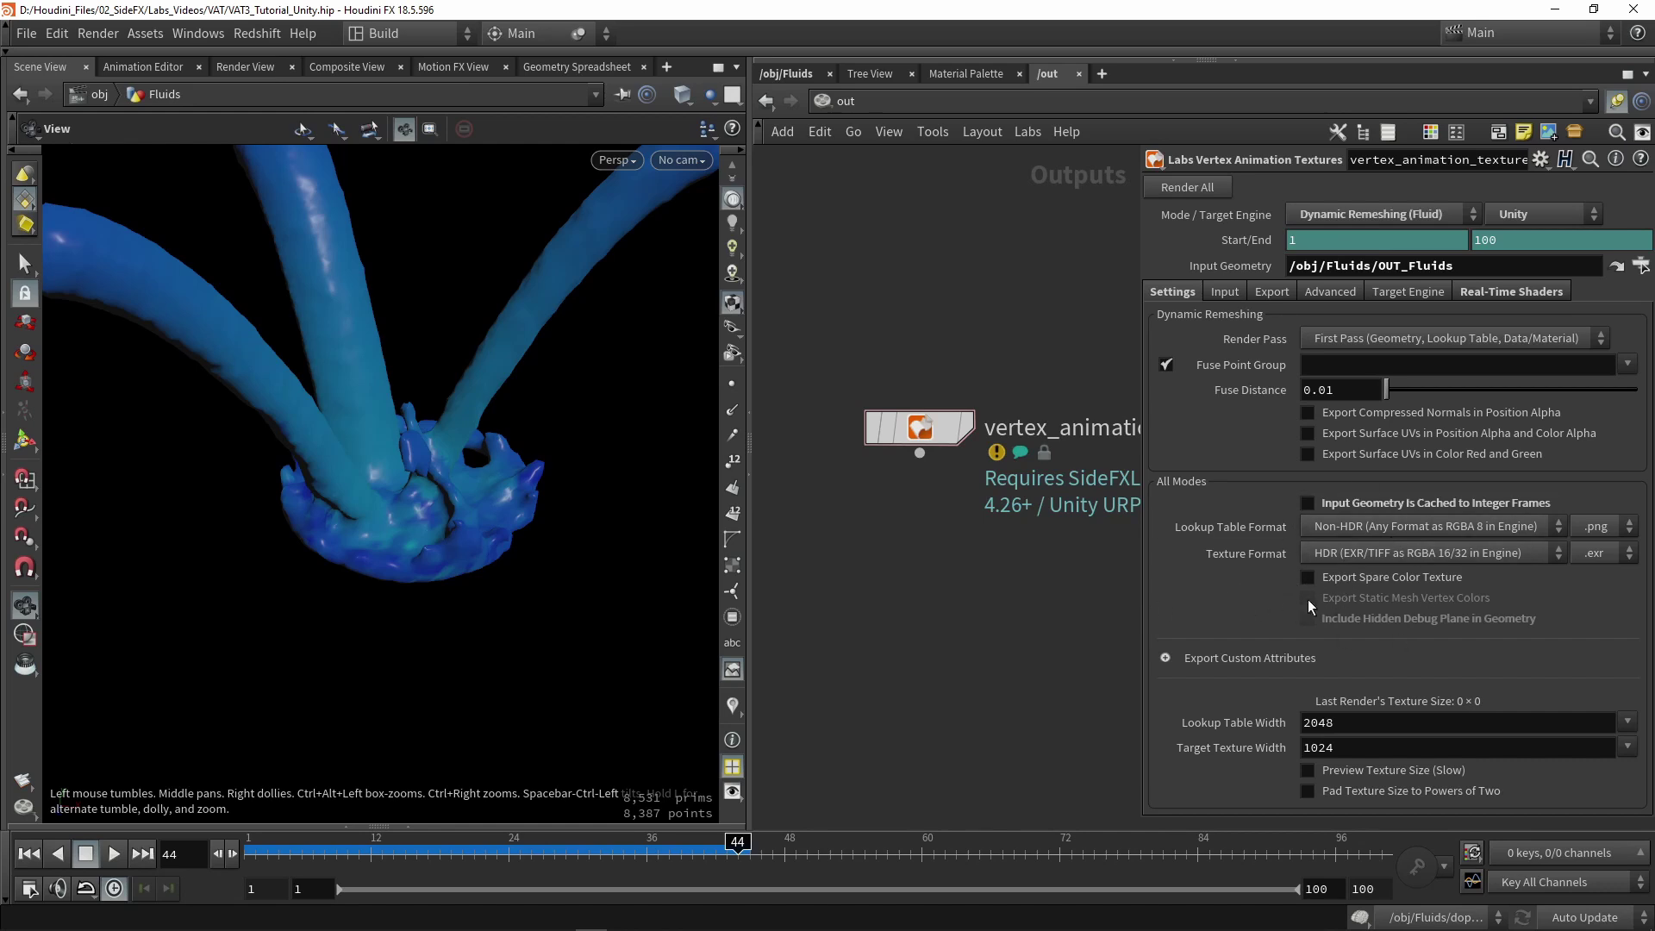
left_click(1249, 656)
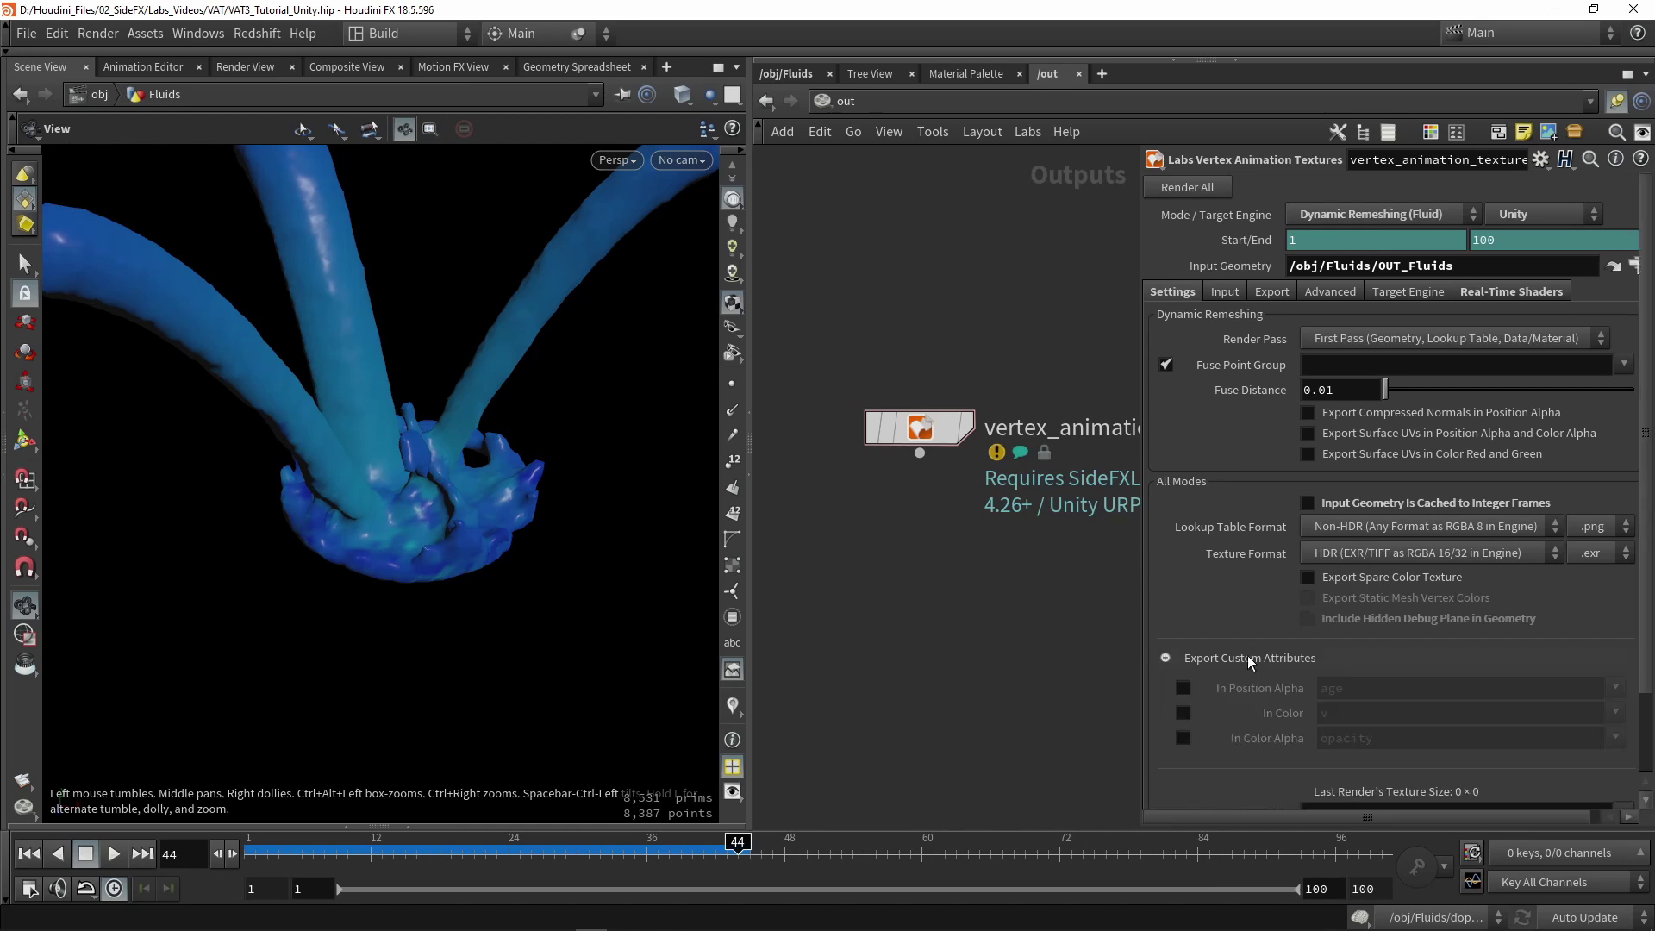
scroll(1248, 655, "down", 1)
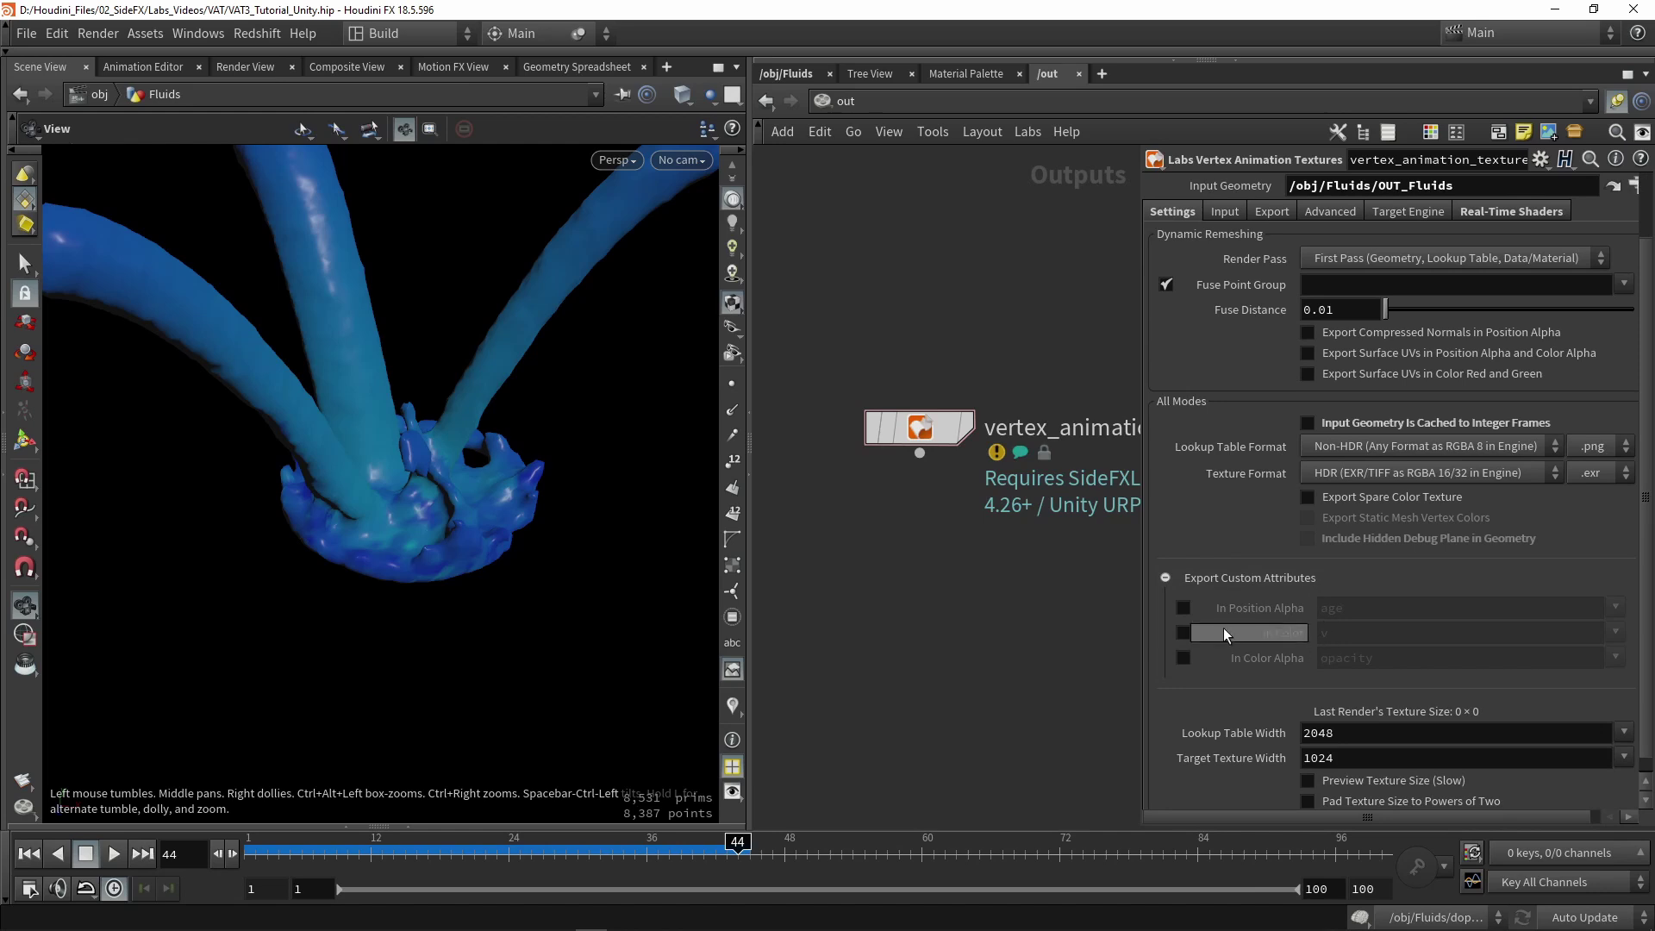
left_click(1229, 580)
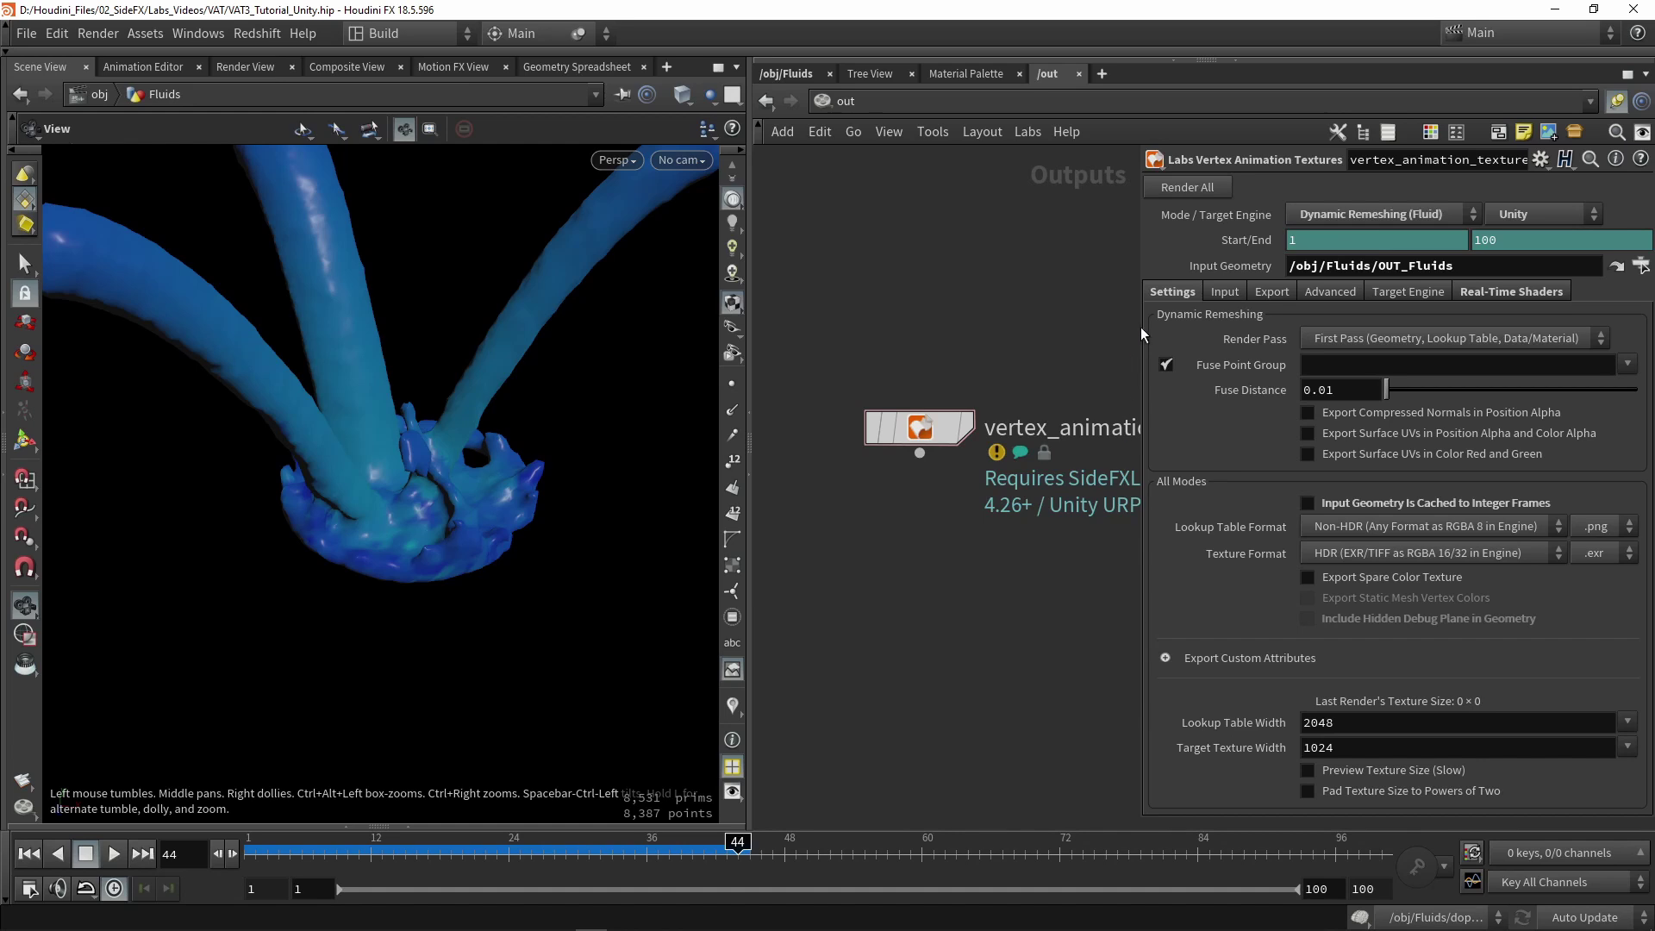
Step: Review the VAT node's input attribute requirements, then bring up its export options
left_click(1225, 294)
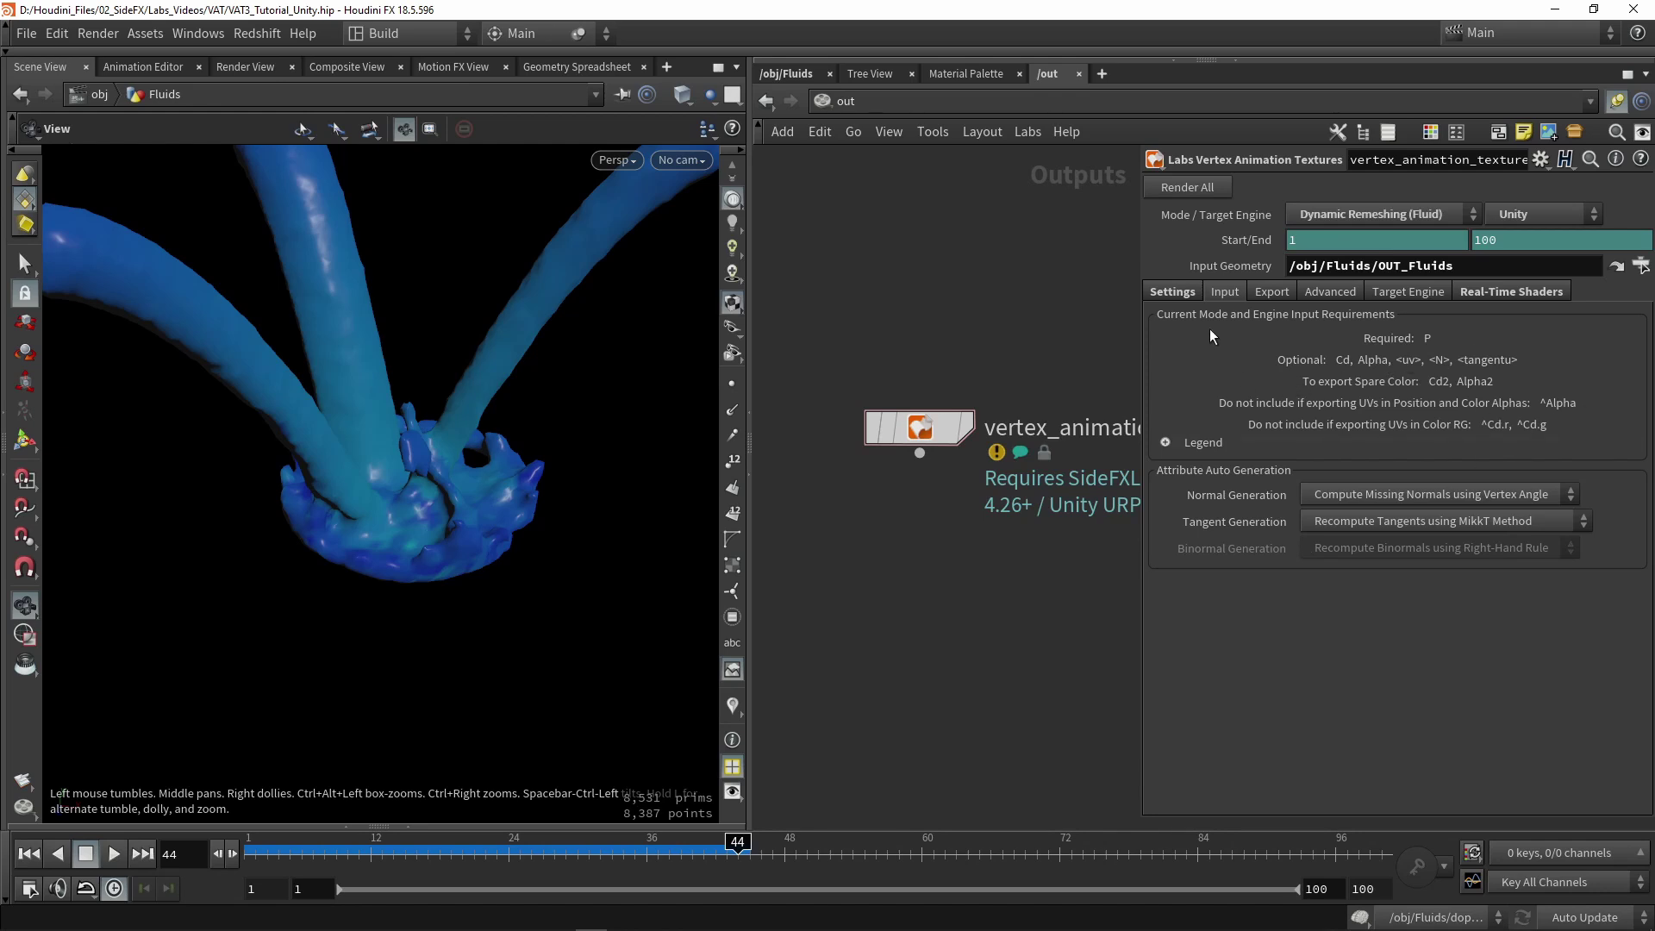
left_click(1267, 293)
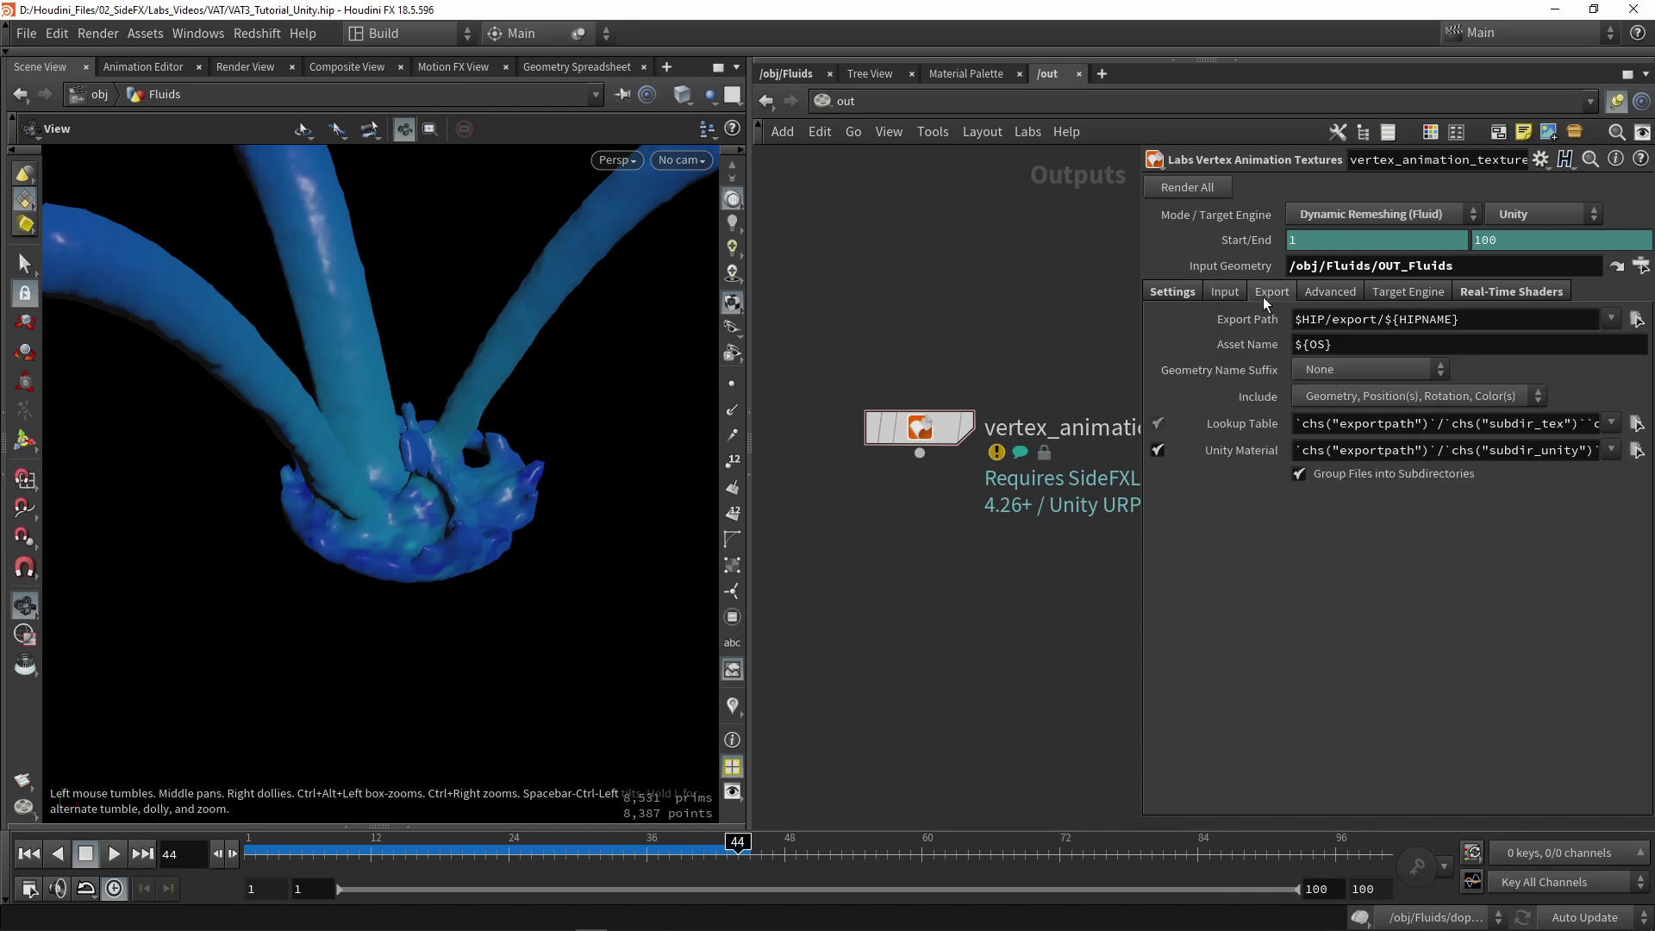
Step: Change the Export Path from ${HIPNAME} to $HIP/export/Unity_Fluid
left_click(1487, 320)
left_click_drag(1466, 320, 1386, 319)
type("Unity_Fluid")
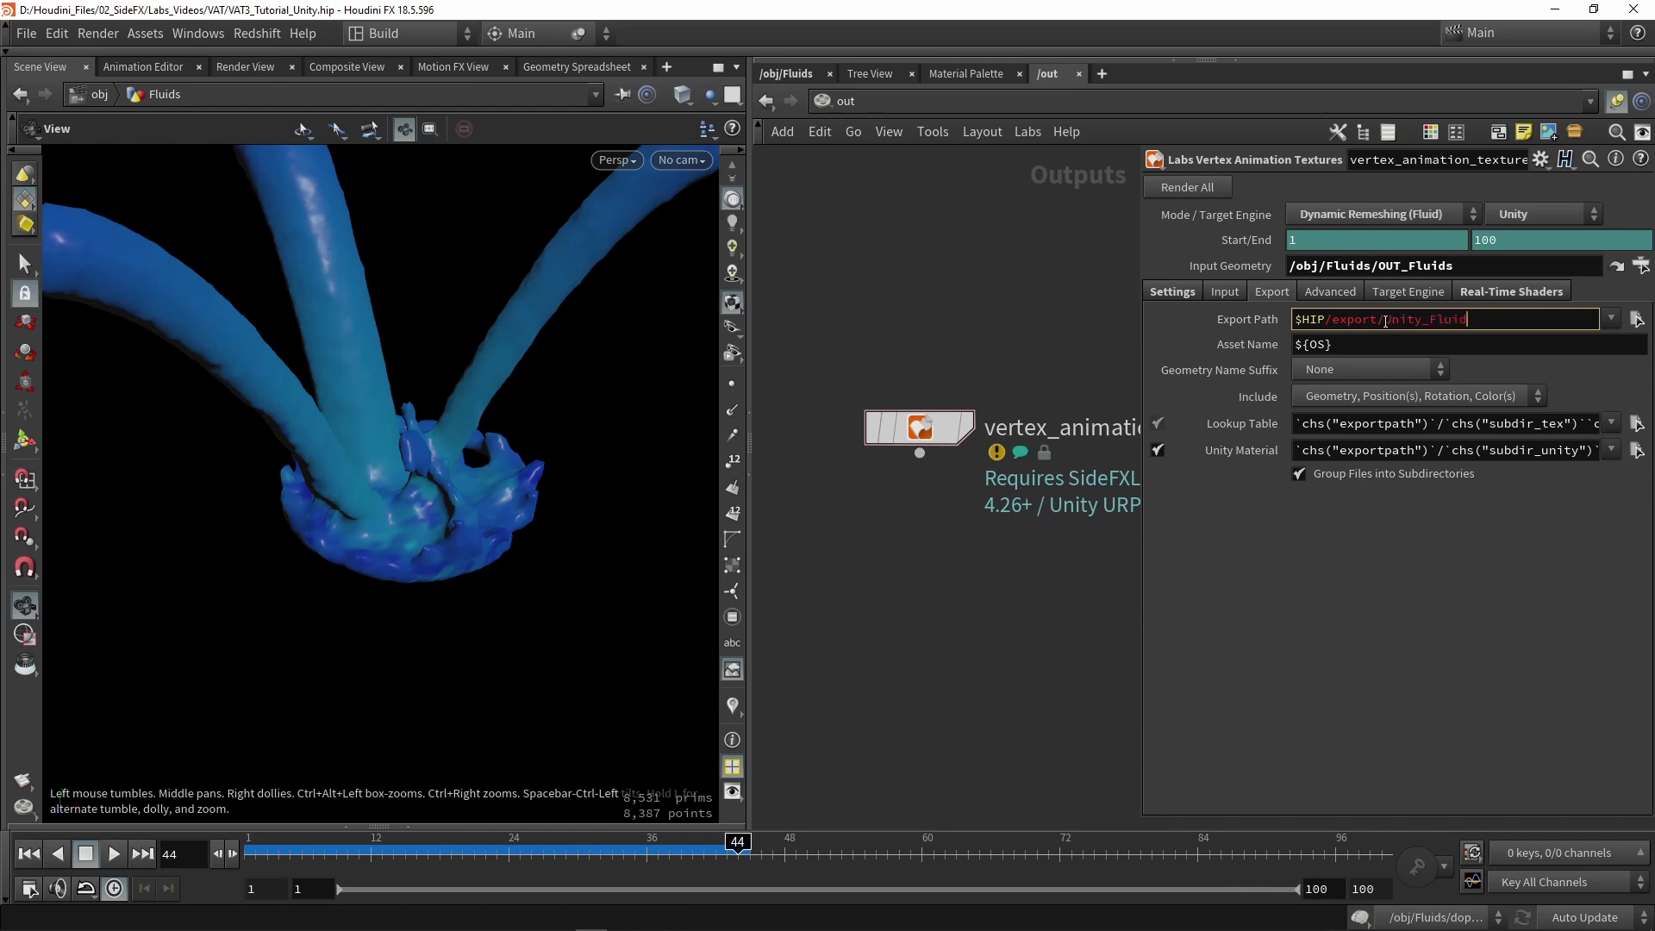
key("Return")
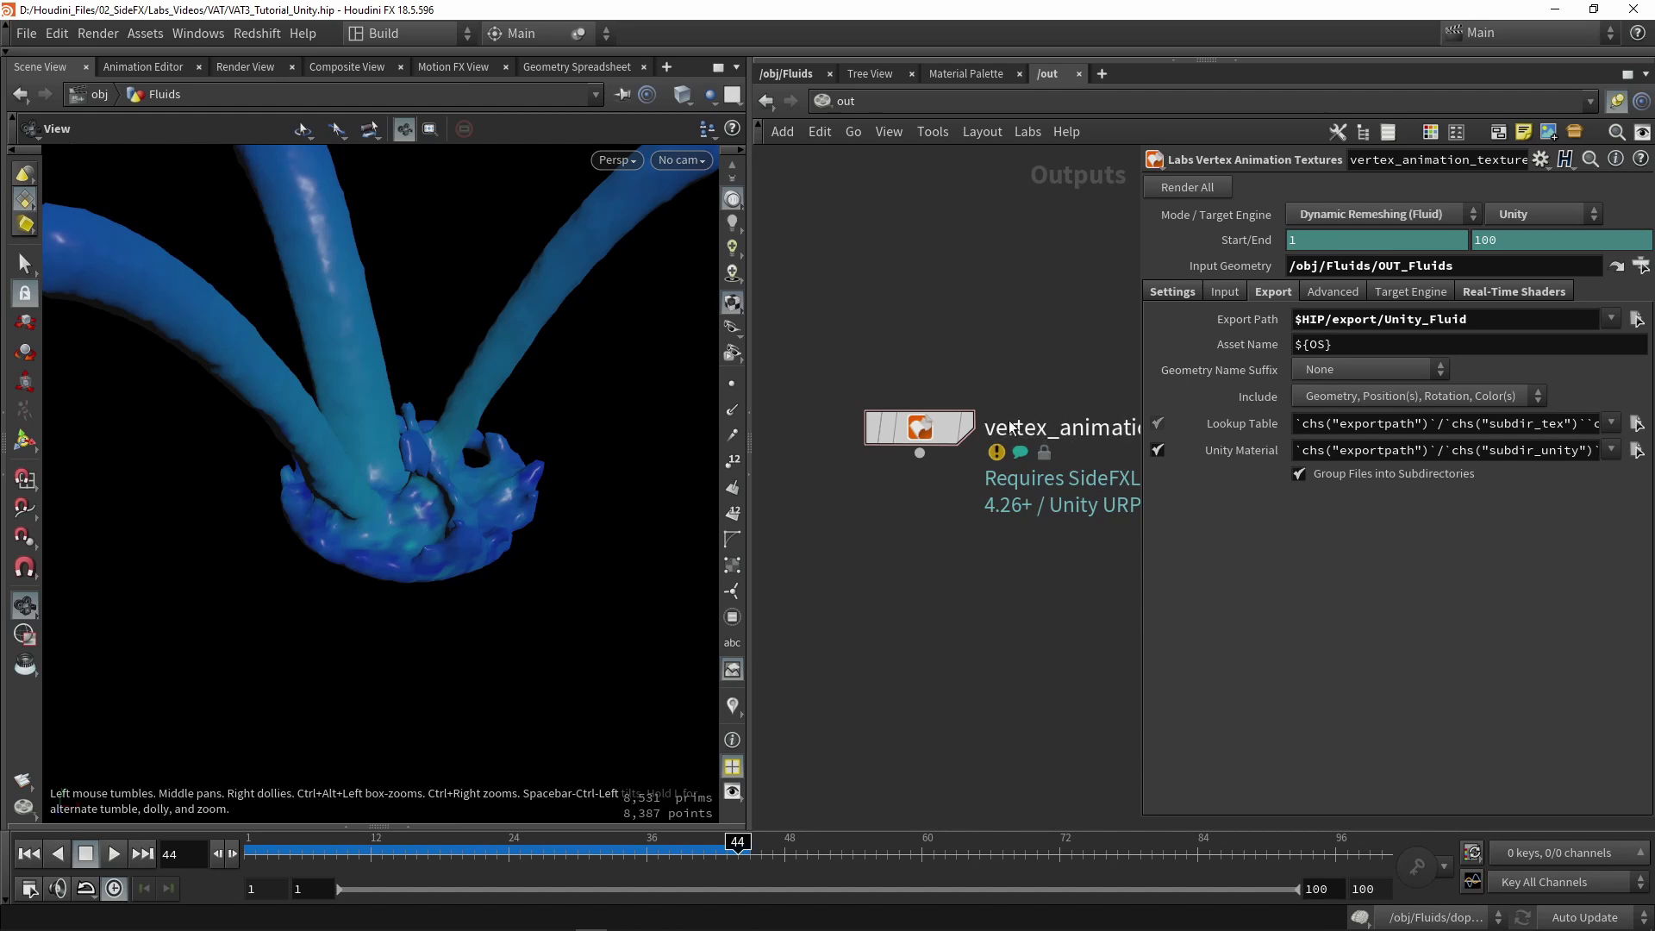
Step: Rename the VAT node to Fluid_Simulation and keep no geometry name suffix
double_click(1041, 429)
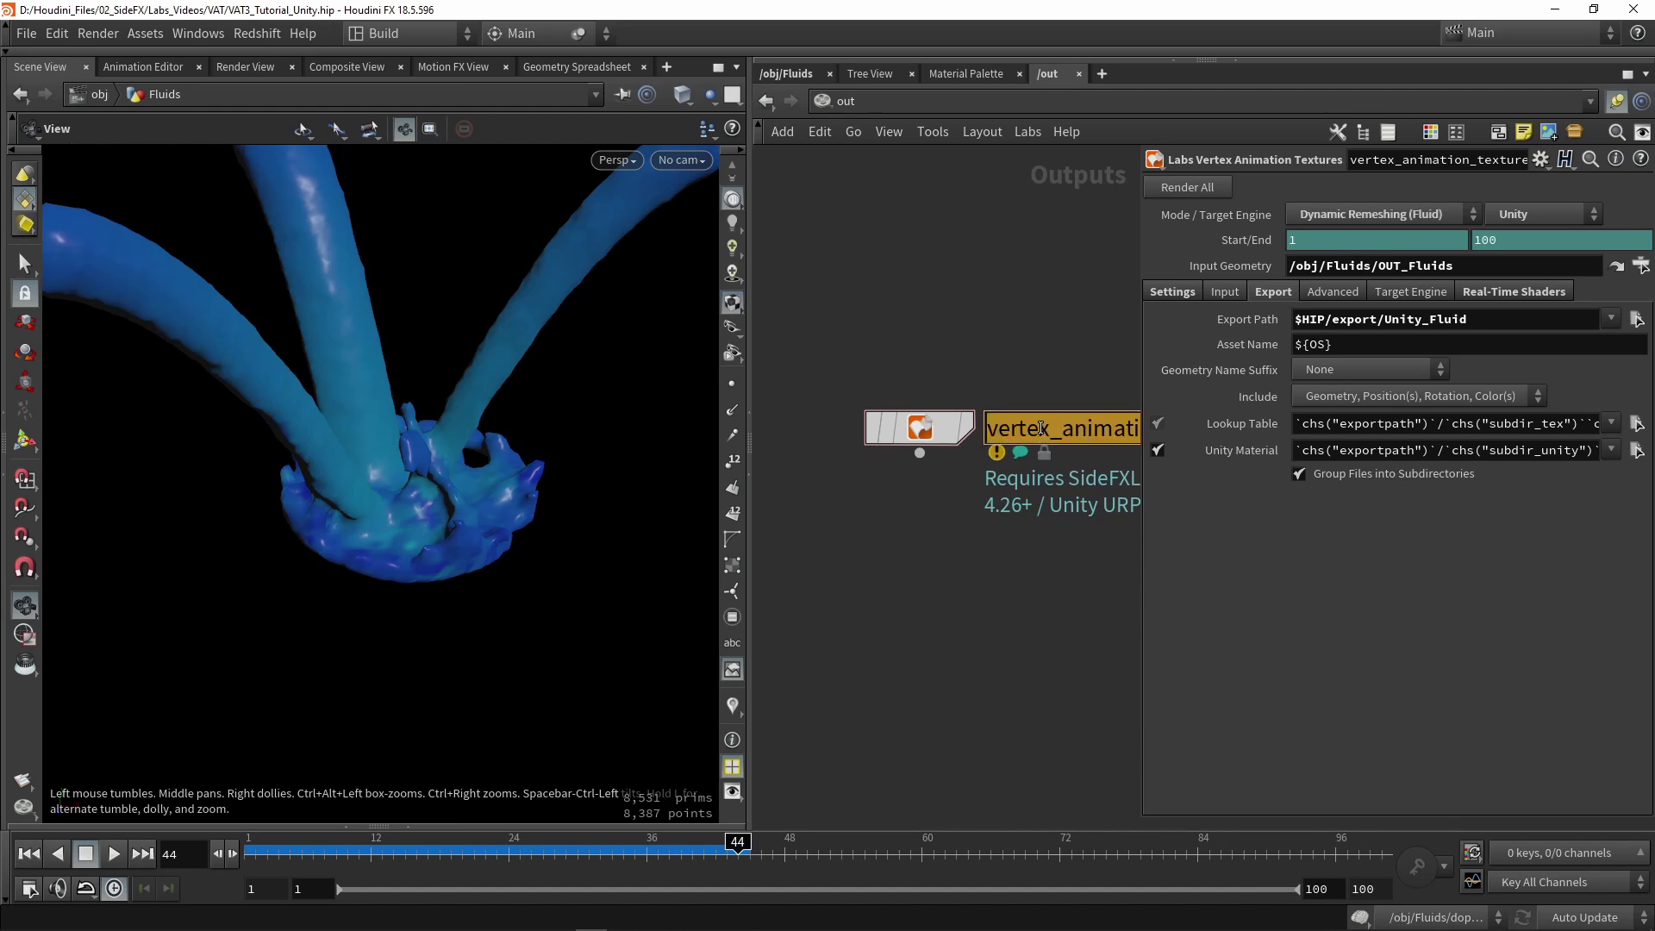
type("Fluid")
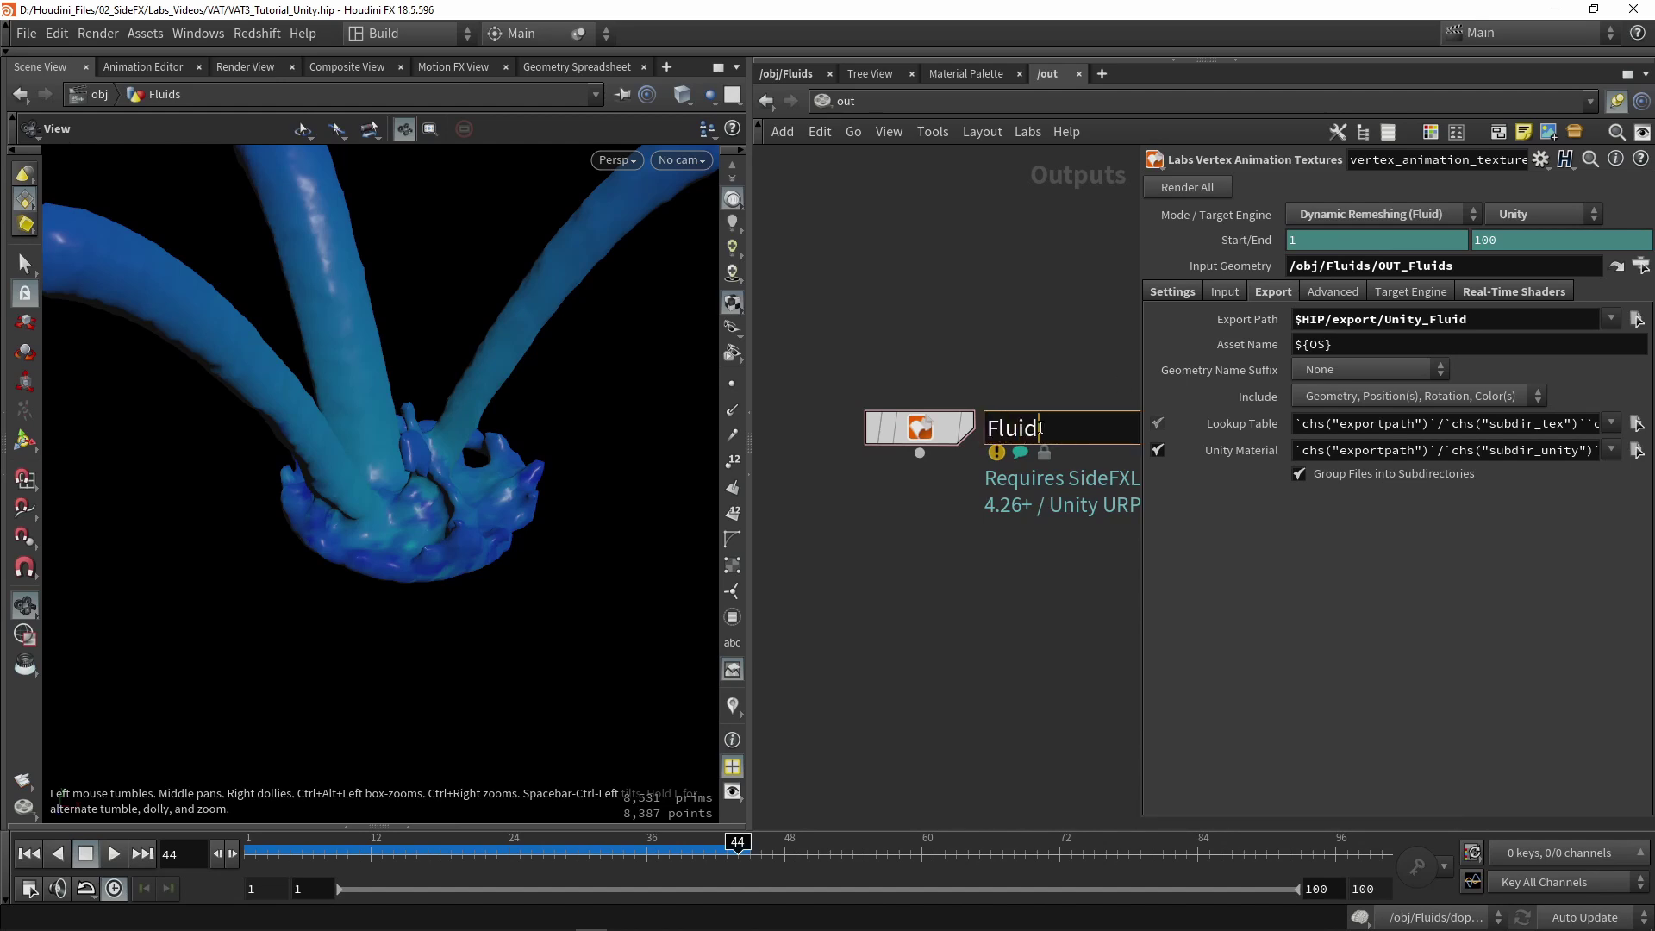
type("_Simulation")
key("Return")
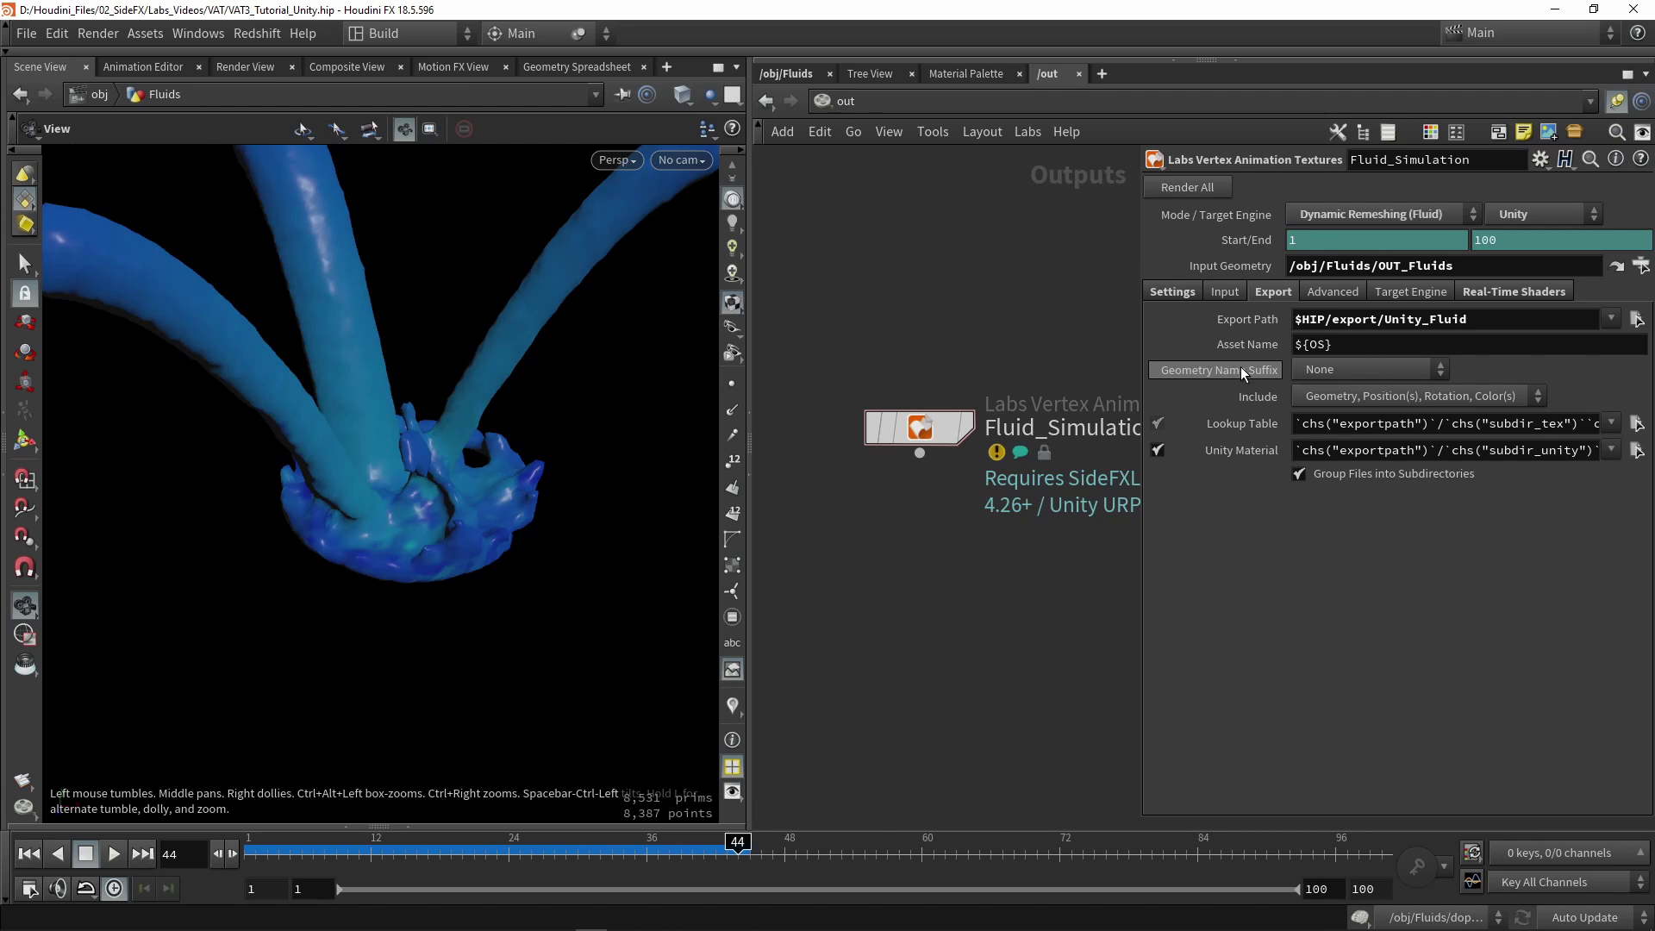
left_click(1322, 366)
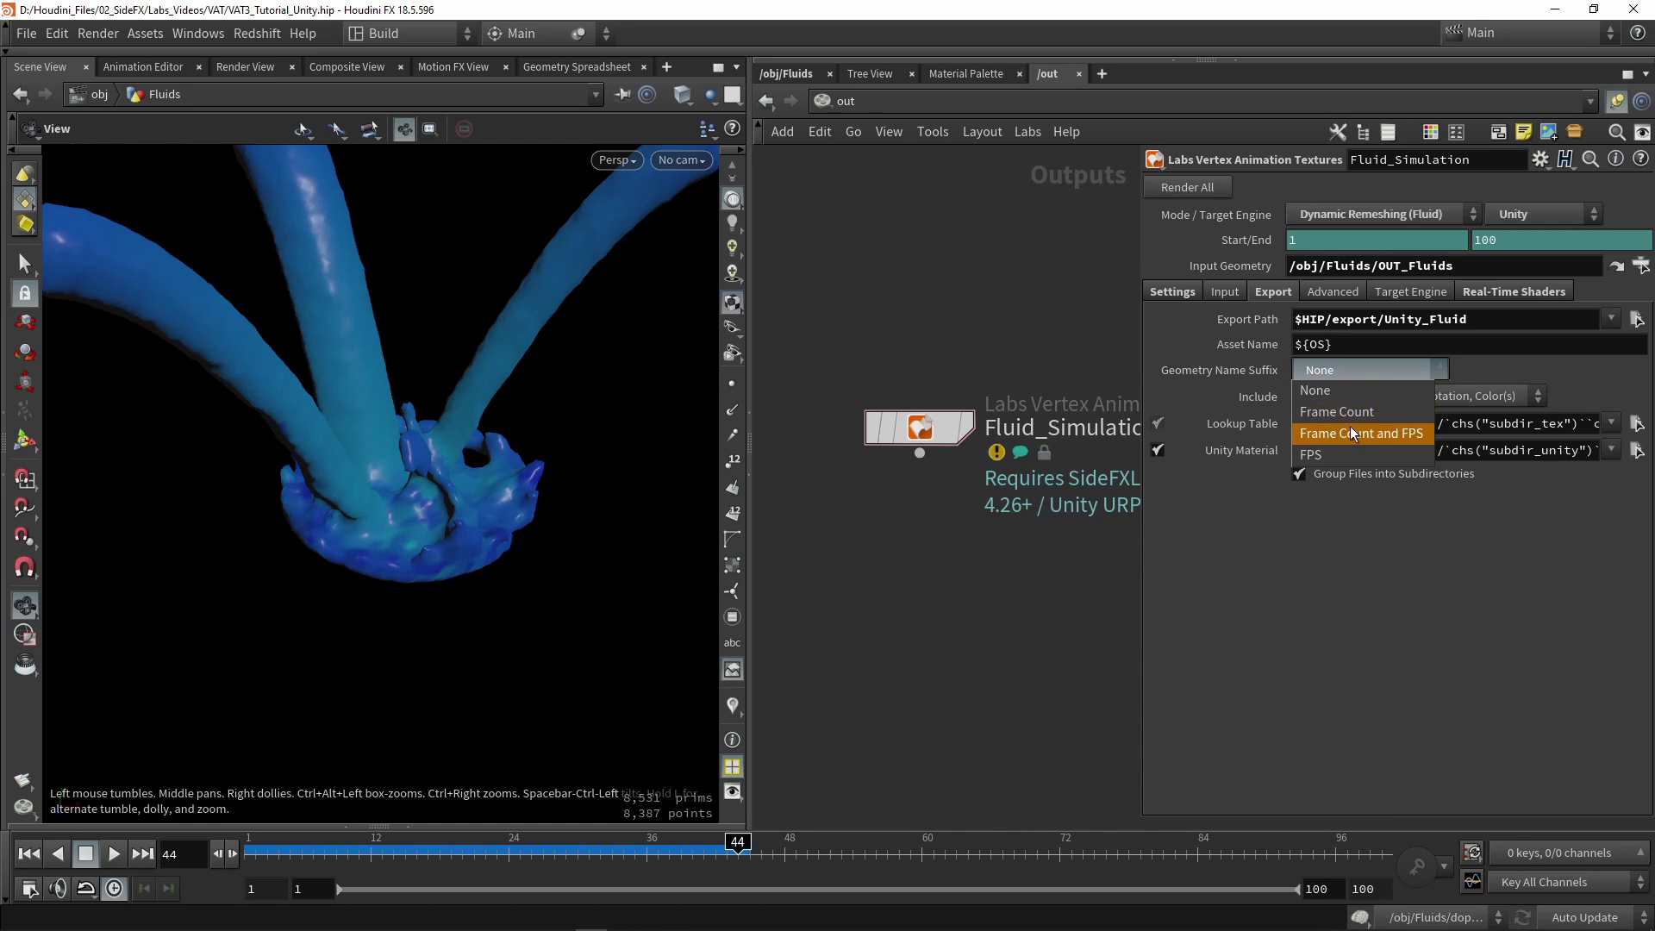
left_click(1350, 587)
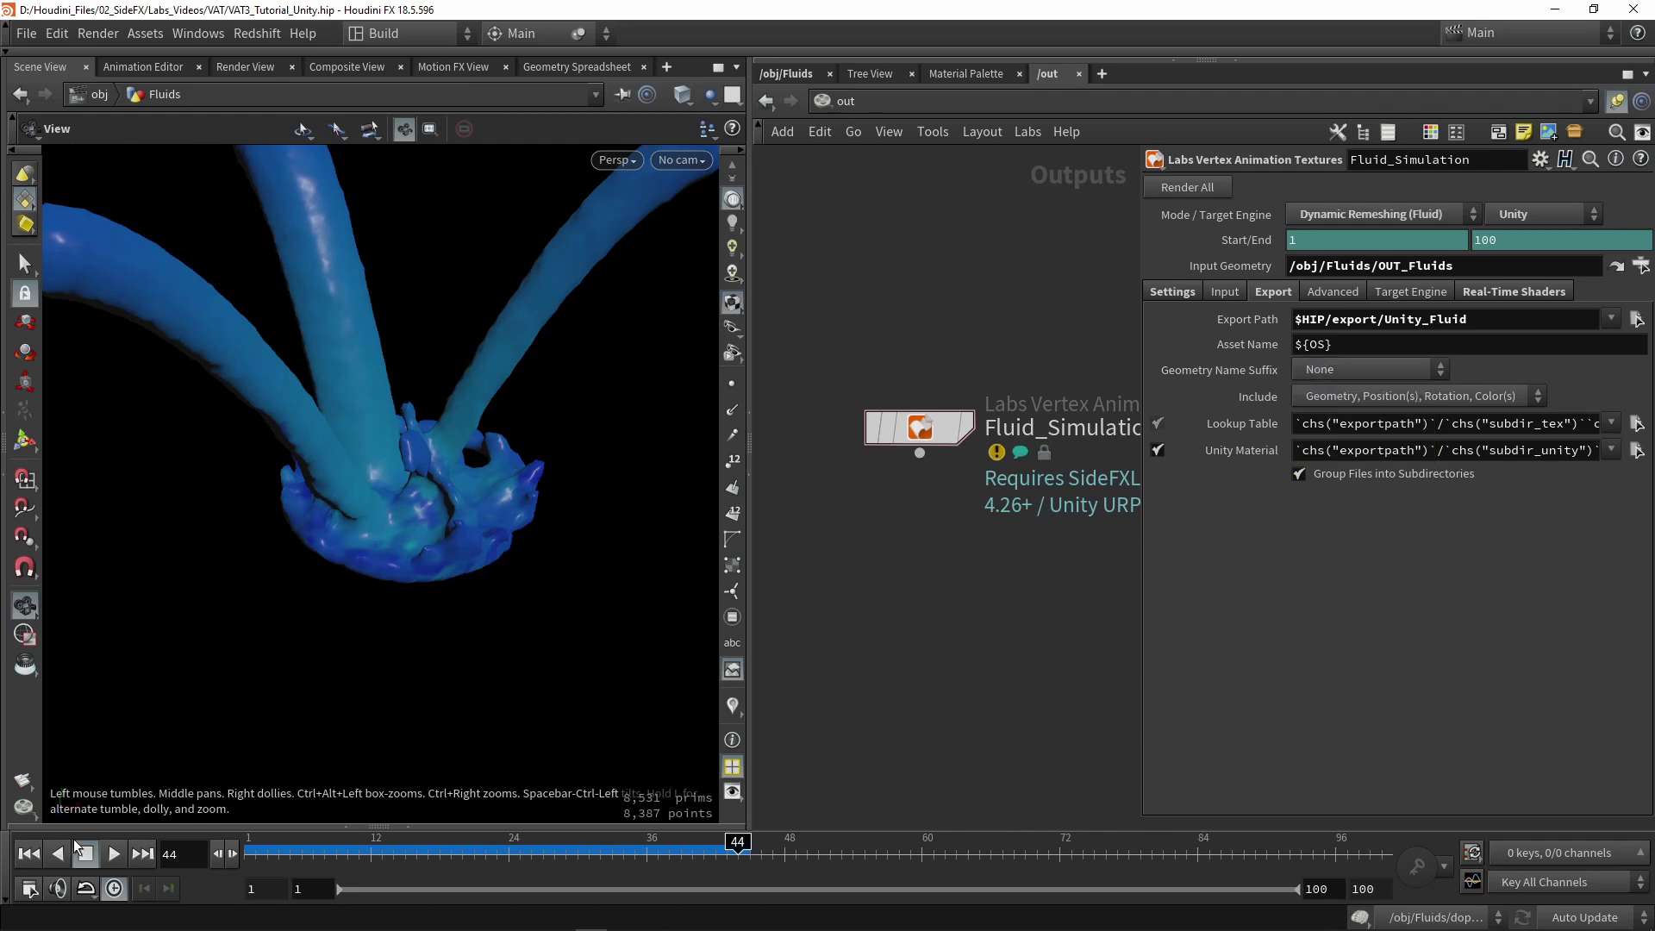
Step: Confirm in the global animation options that the frame rate is 24 FPS
left_click(29, 889)
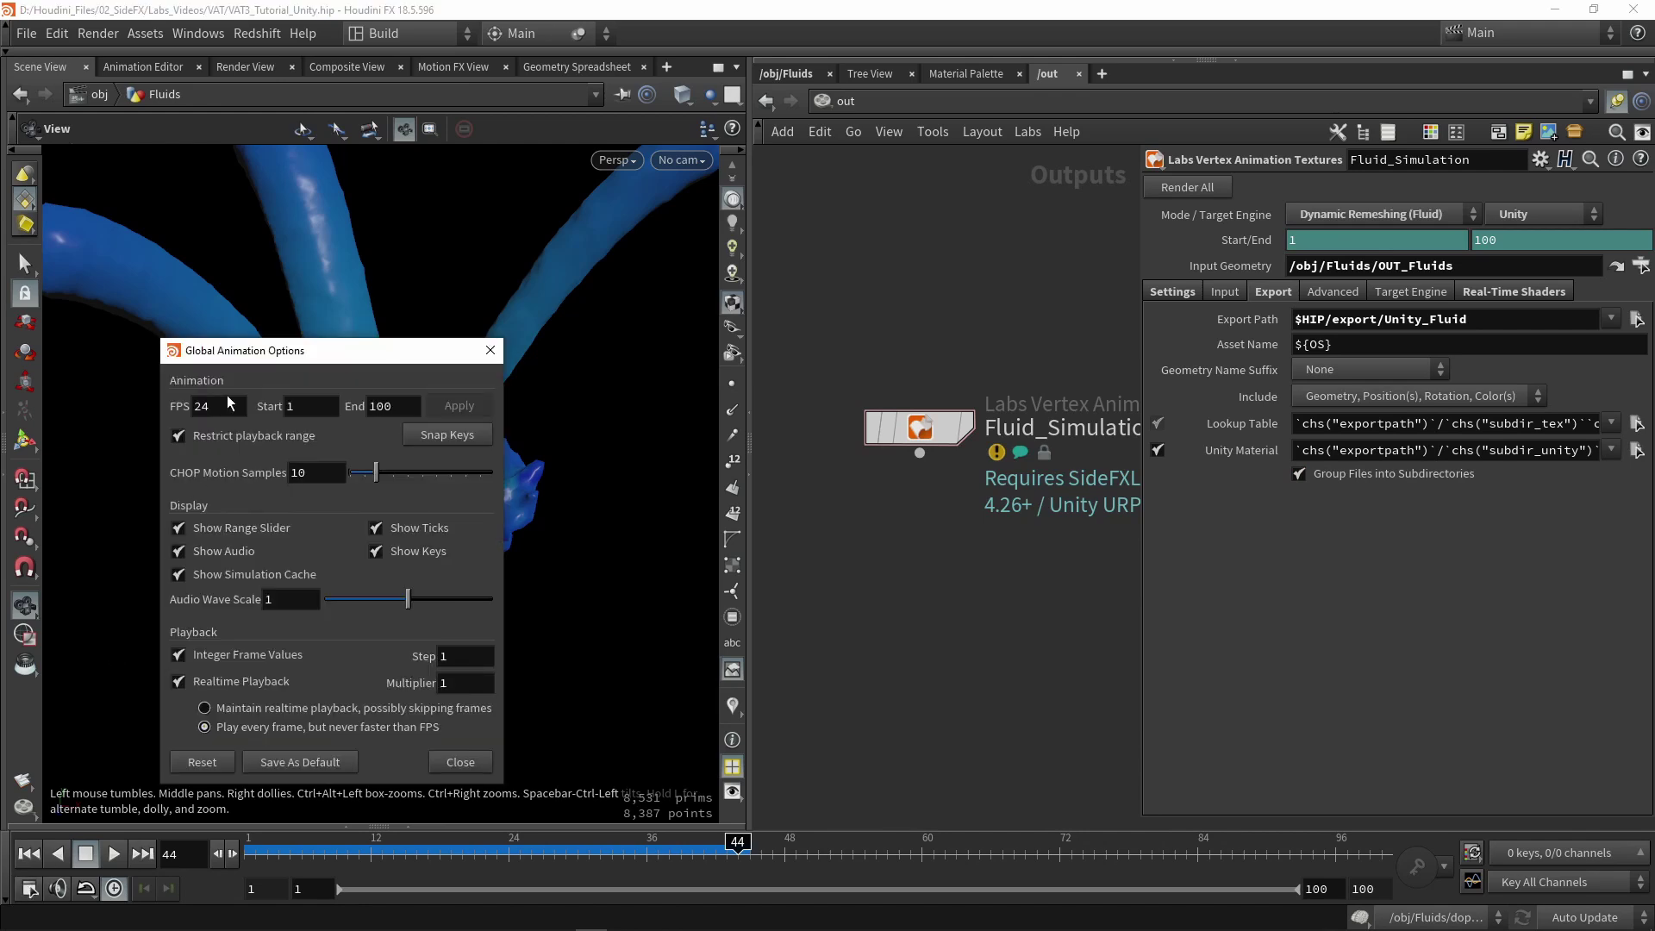
left_click(206, 406)
left_click(490, 350)
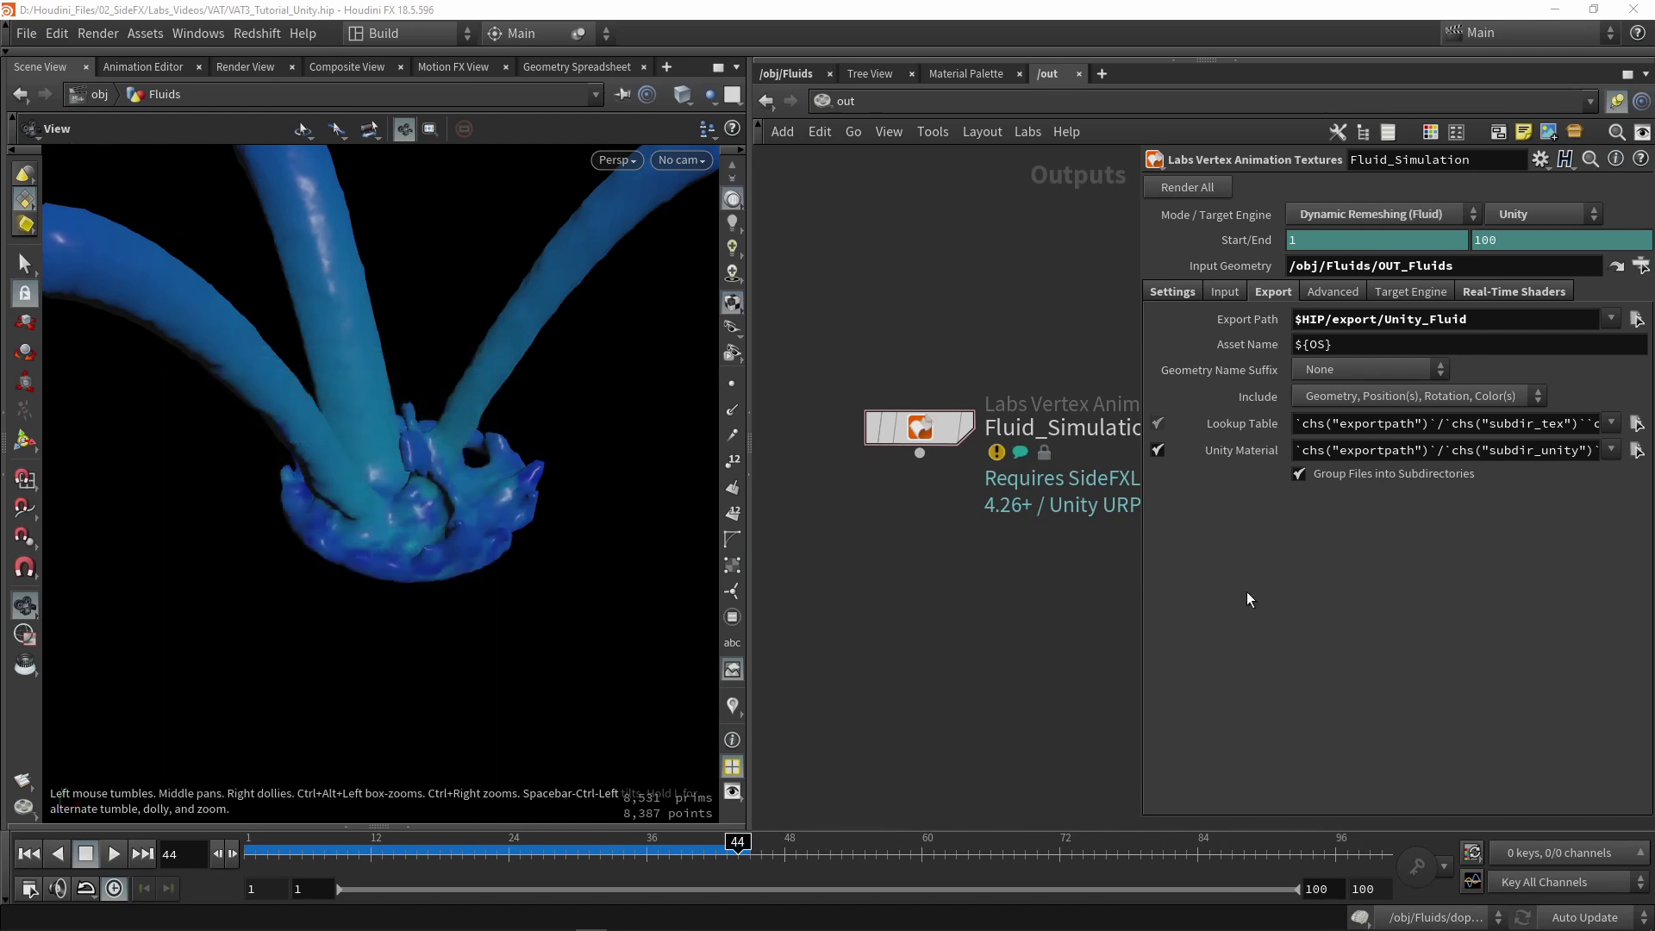
Step: Keep geometry, positions, rotations and colours included in the export data
left_click(1373, 396)
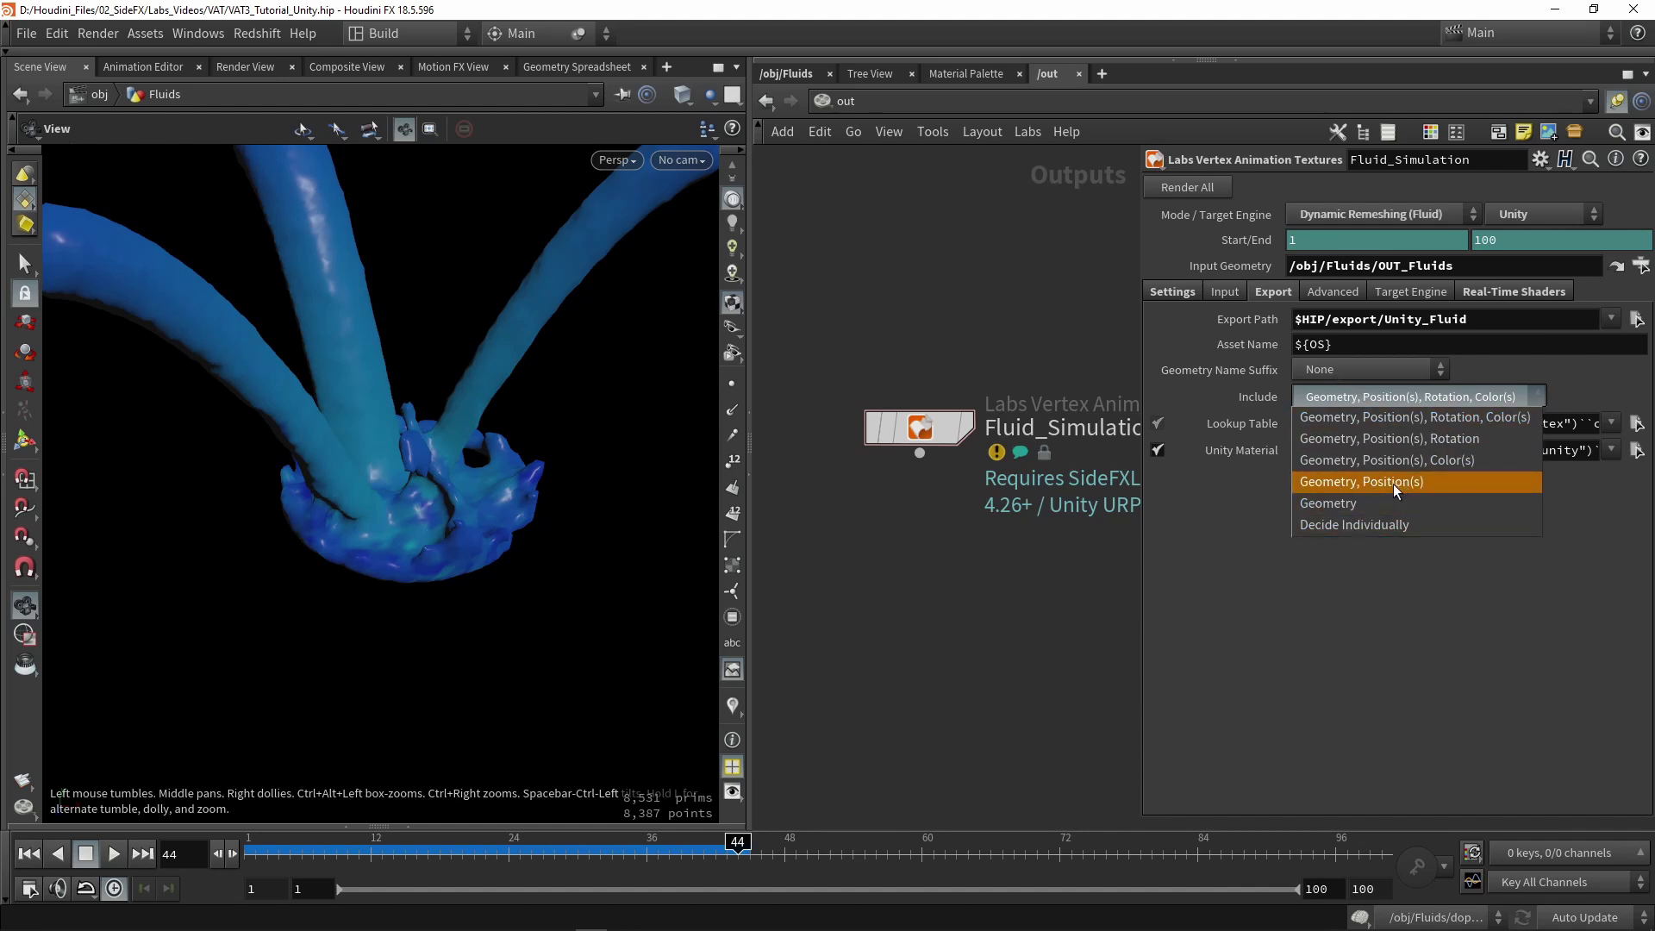
left_click(1313, 660)
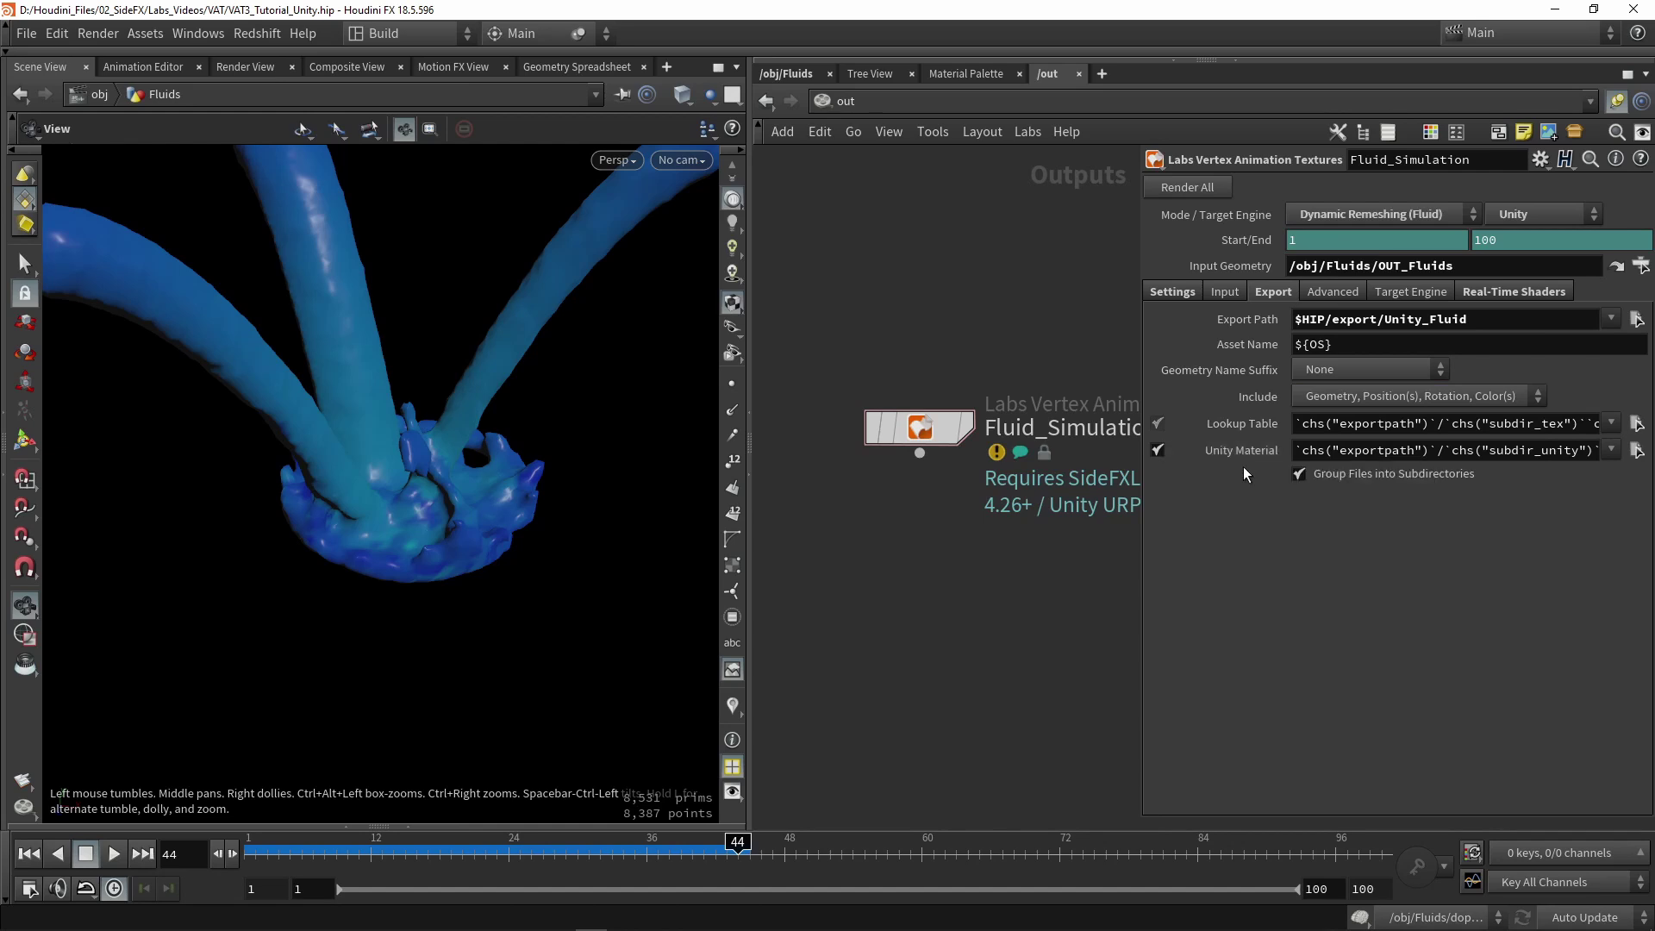
left_click(1333, 292)
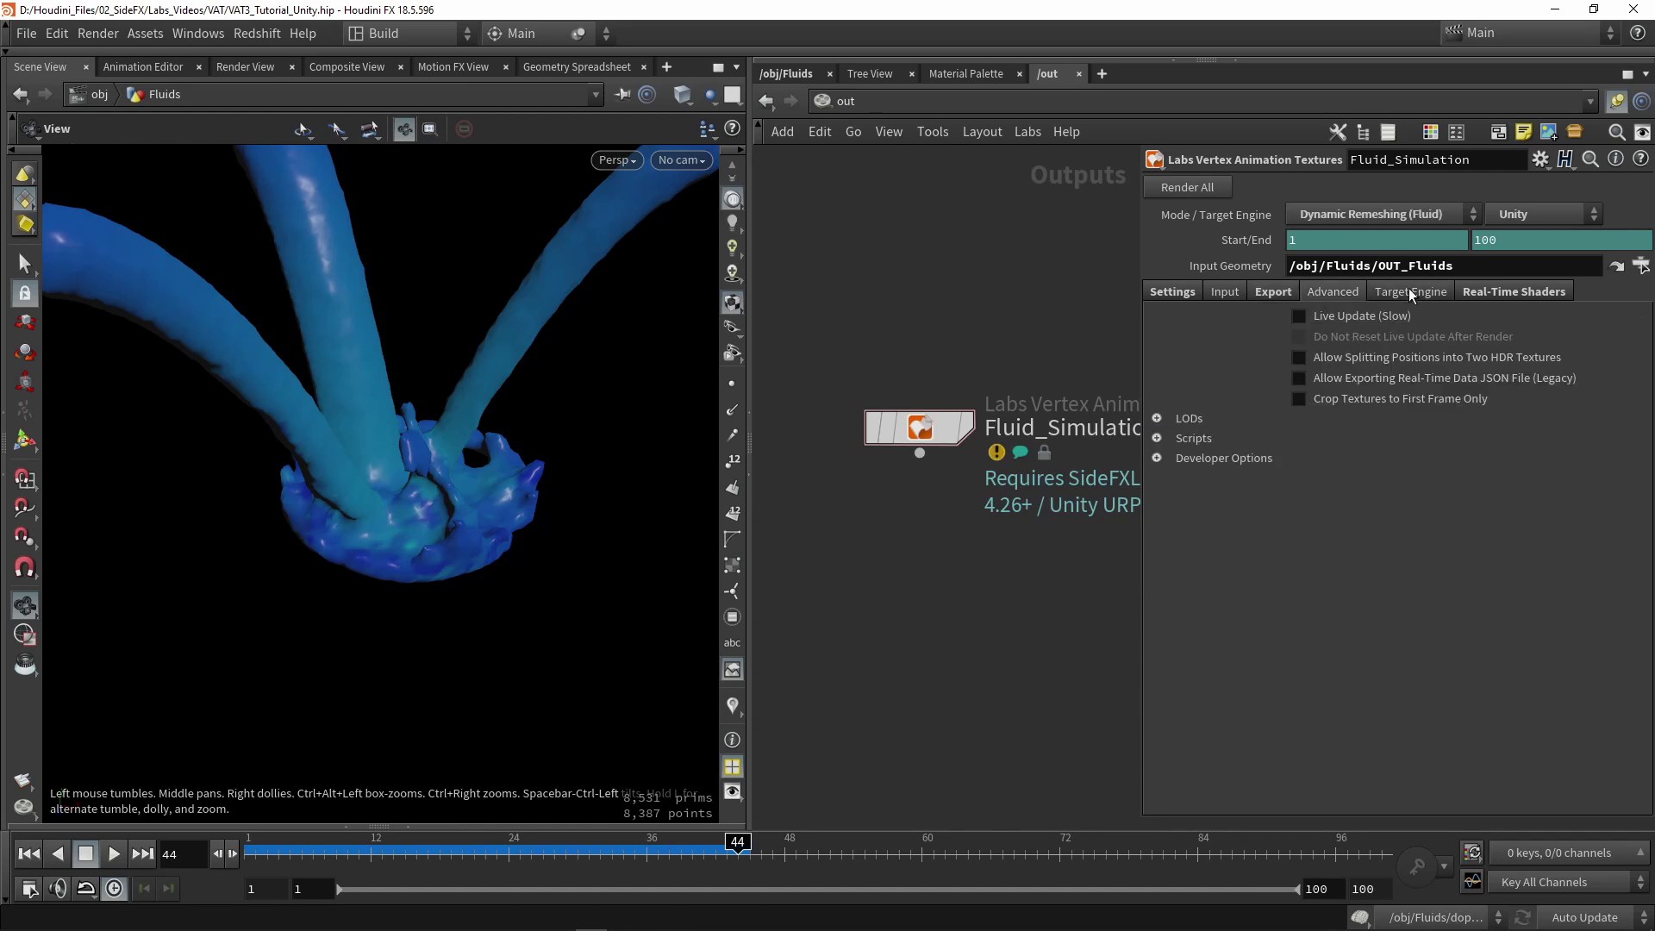
Step: Review the Target Engine coordinate settings and the Unity real-time shader options, then return to Settings
left_click(1438, 291)
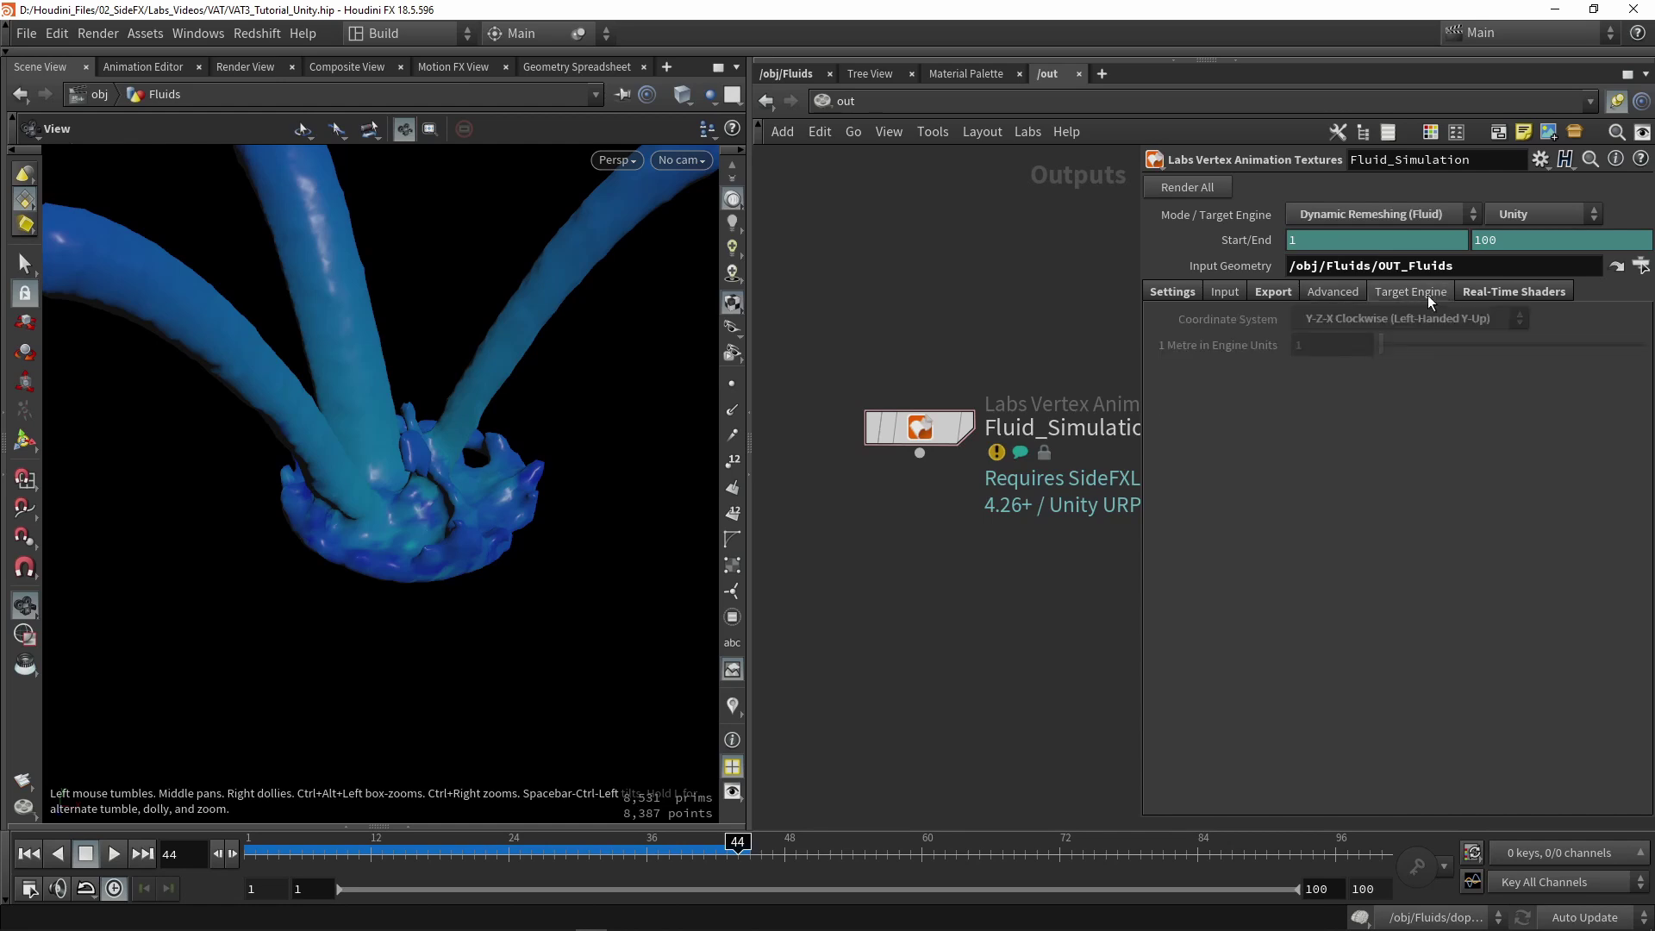
left_click(1474, 292)
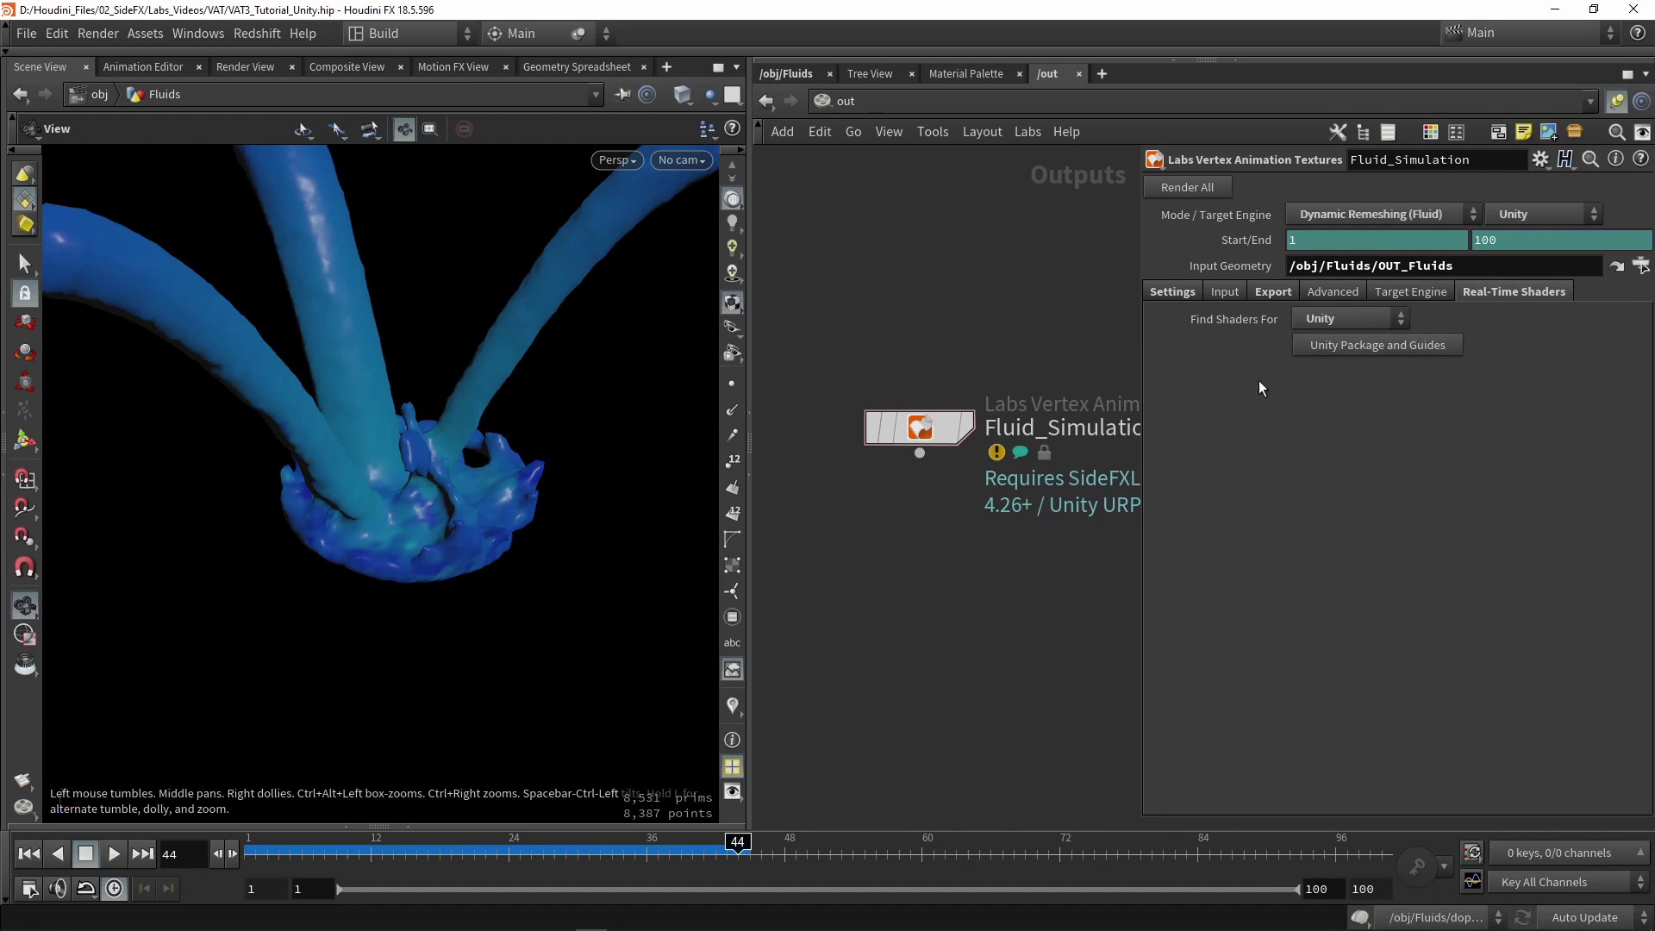
left_click(1182, 290)
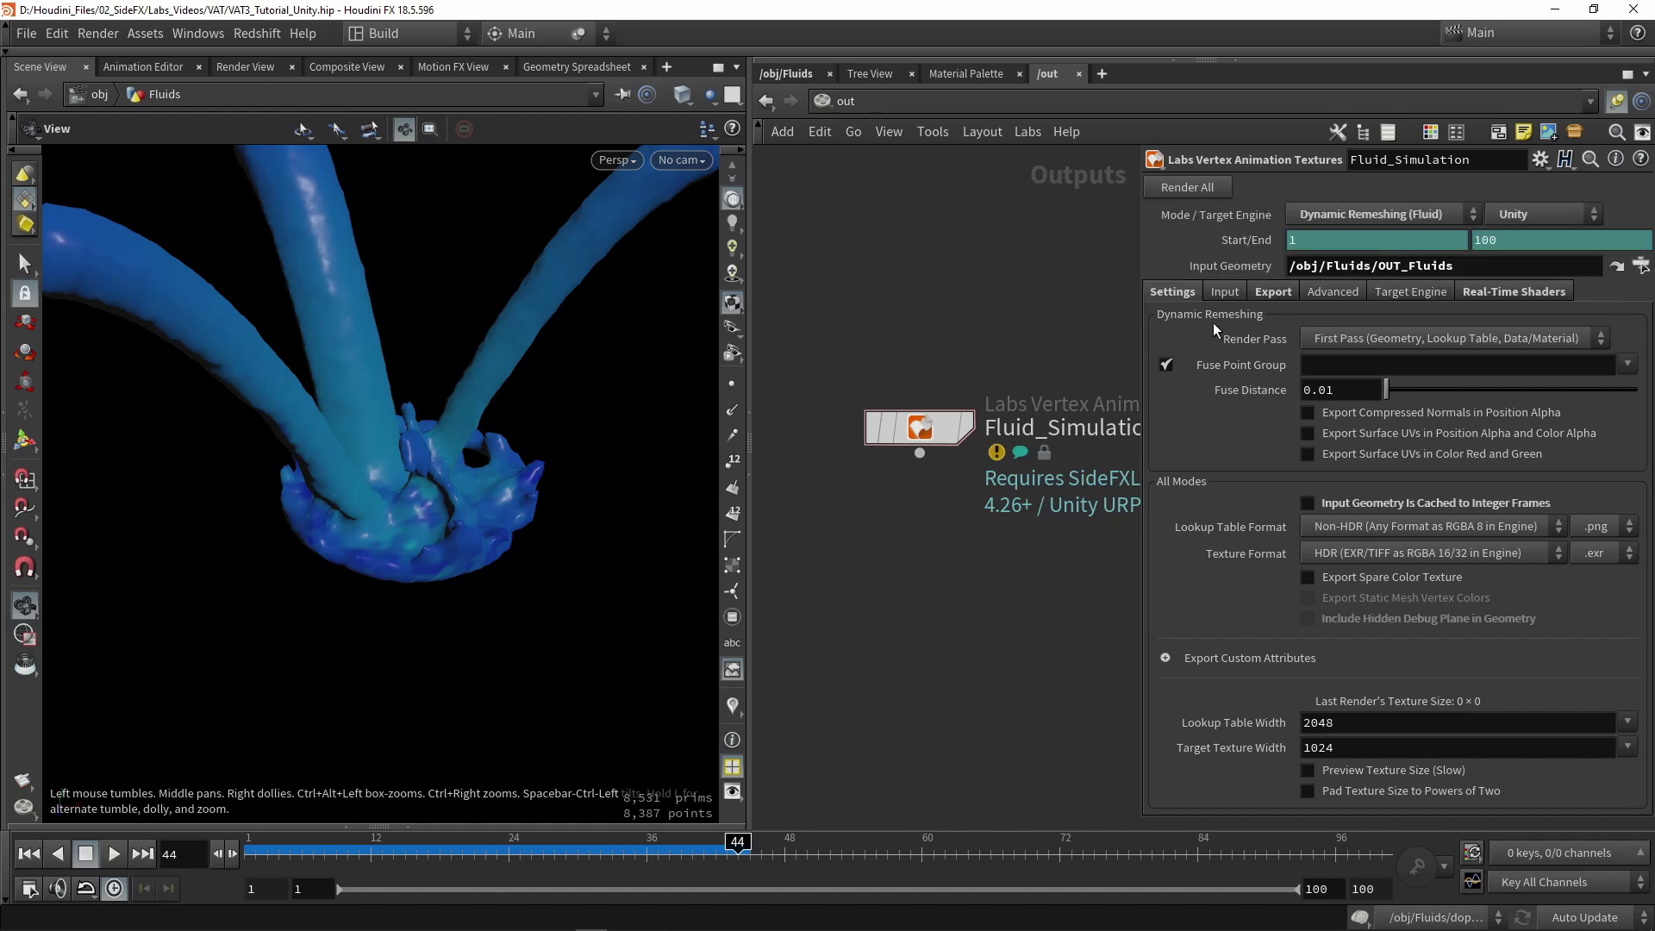
Step: Switch Render Pass to Second Pass (Animation Data Textures) and open the Unity_Fluid export folder
left_click(1314, 336)
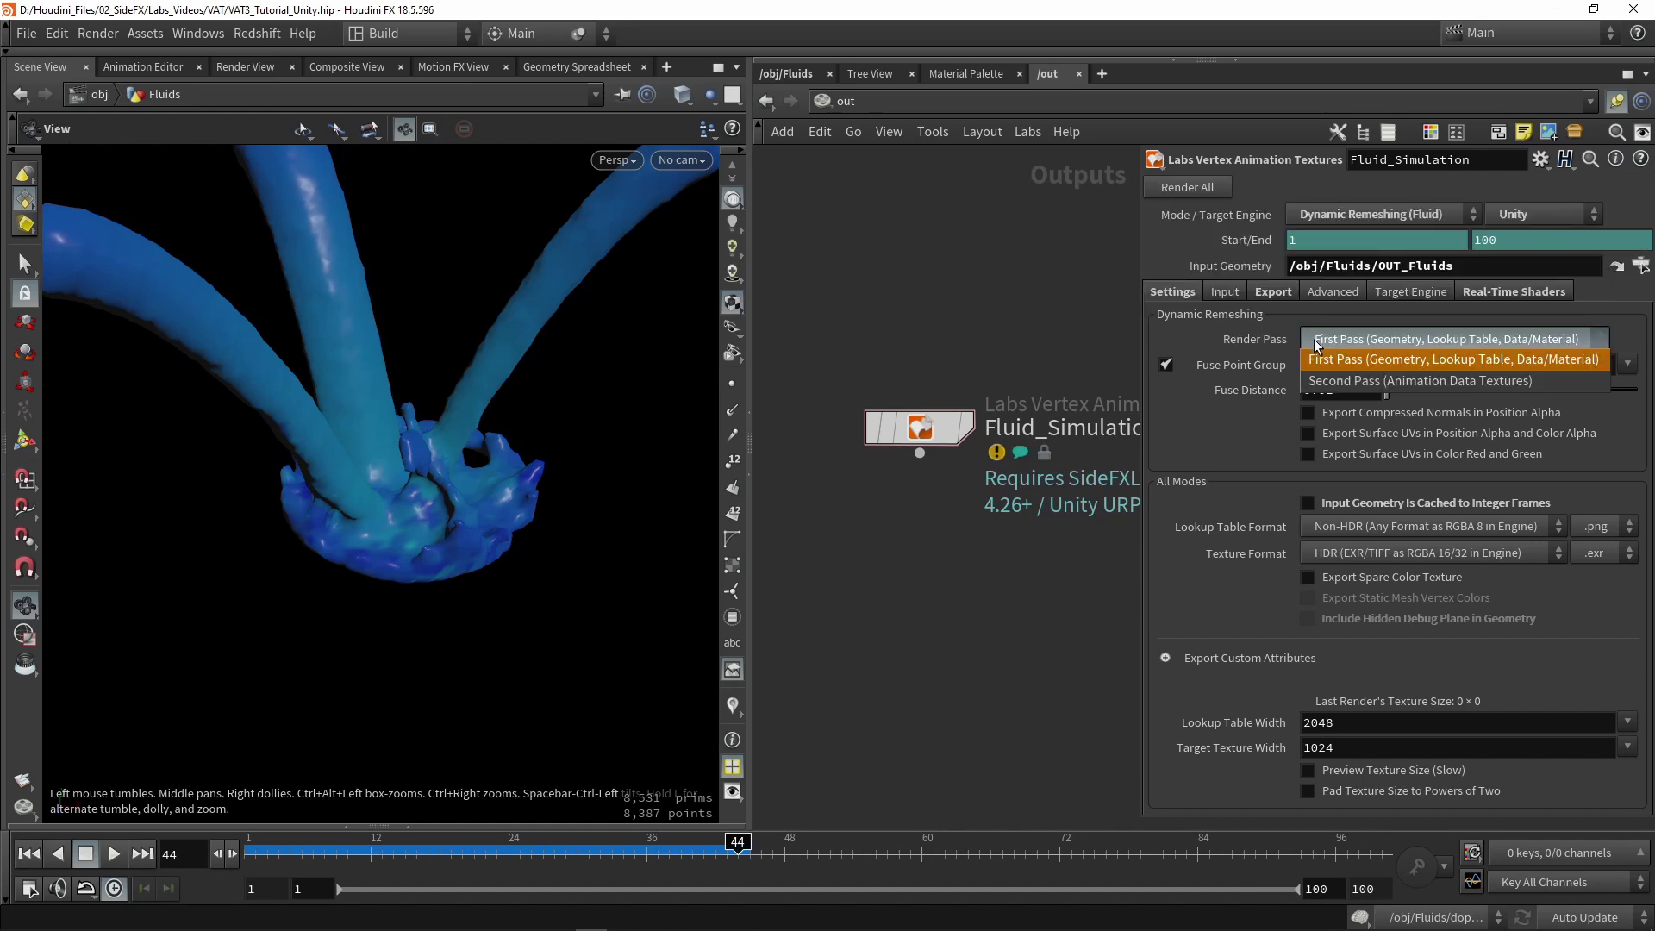
left_click(1317, 381)
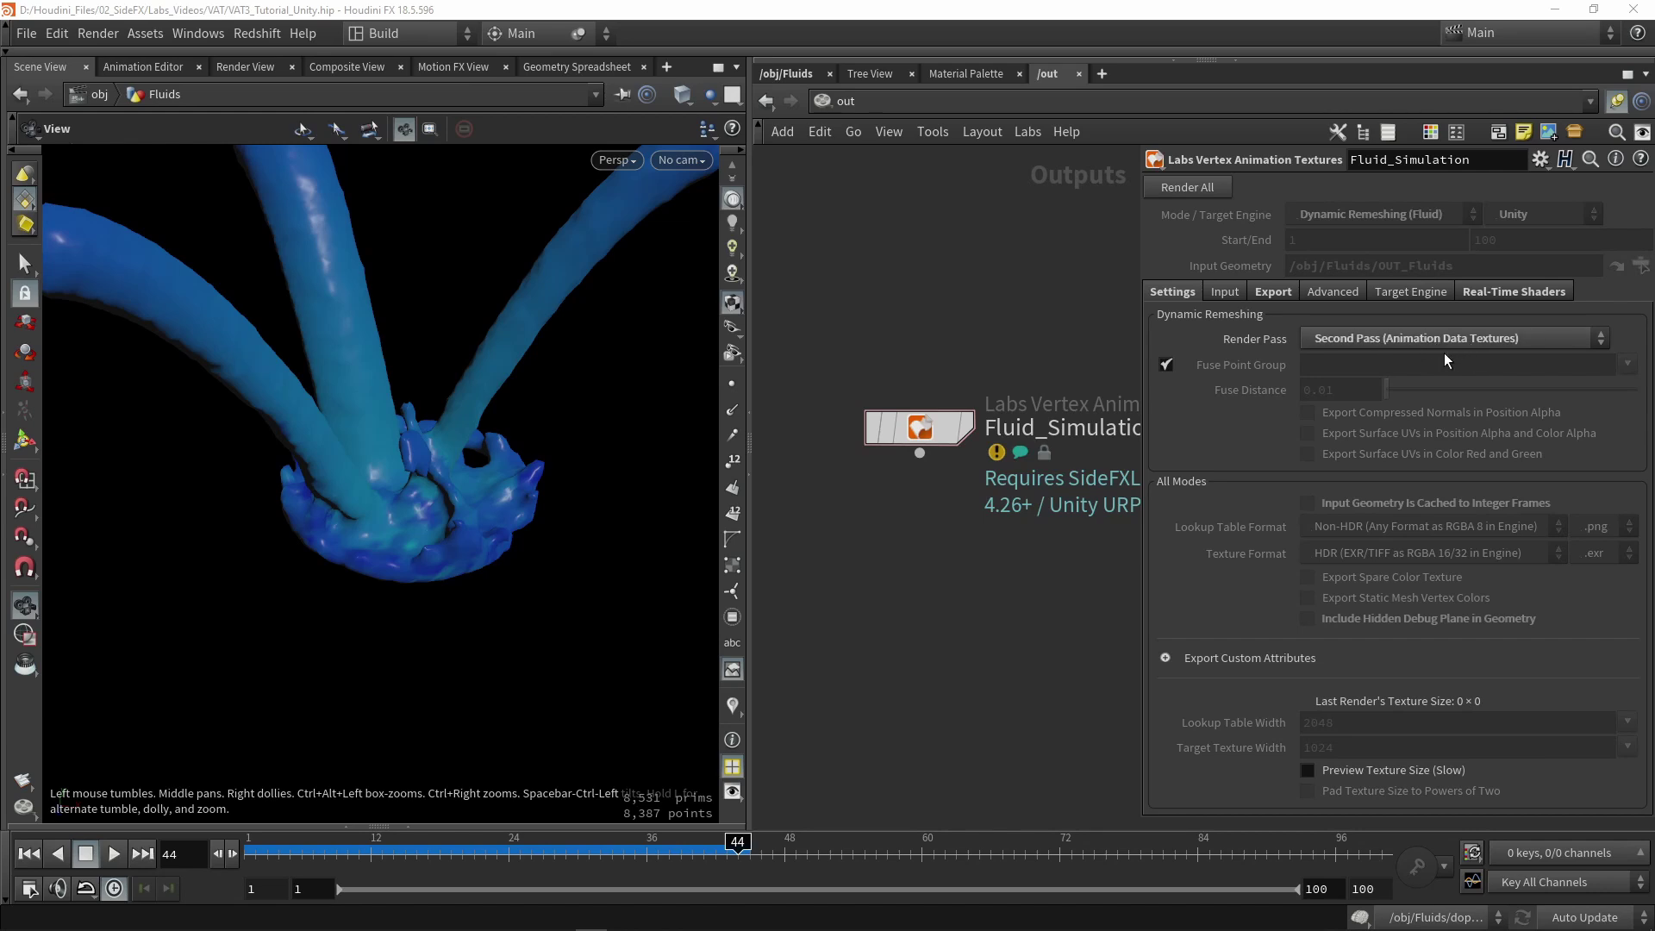
left_click(1160, 185)
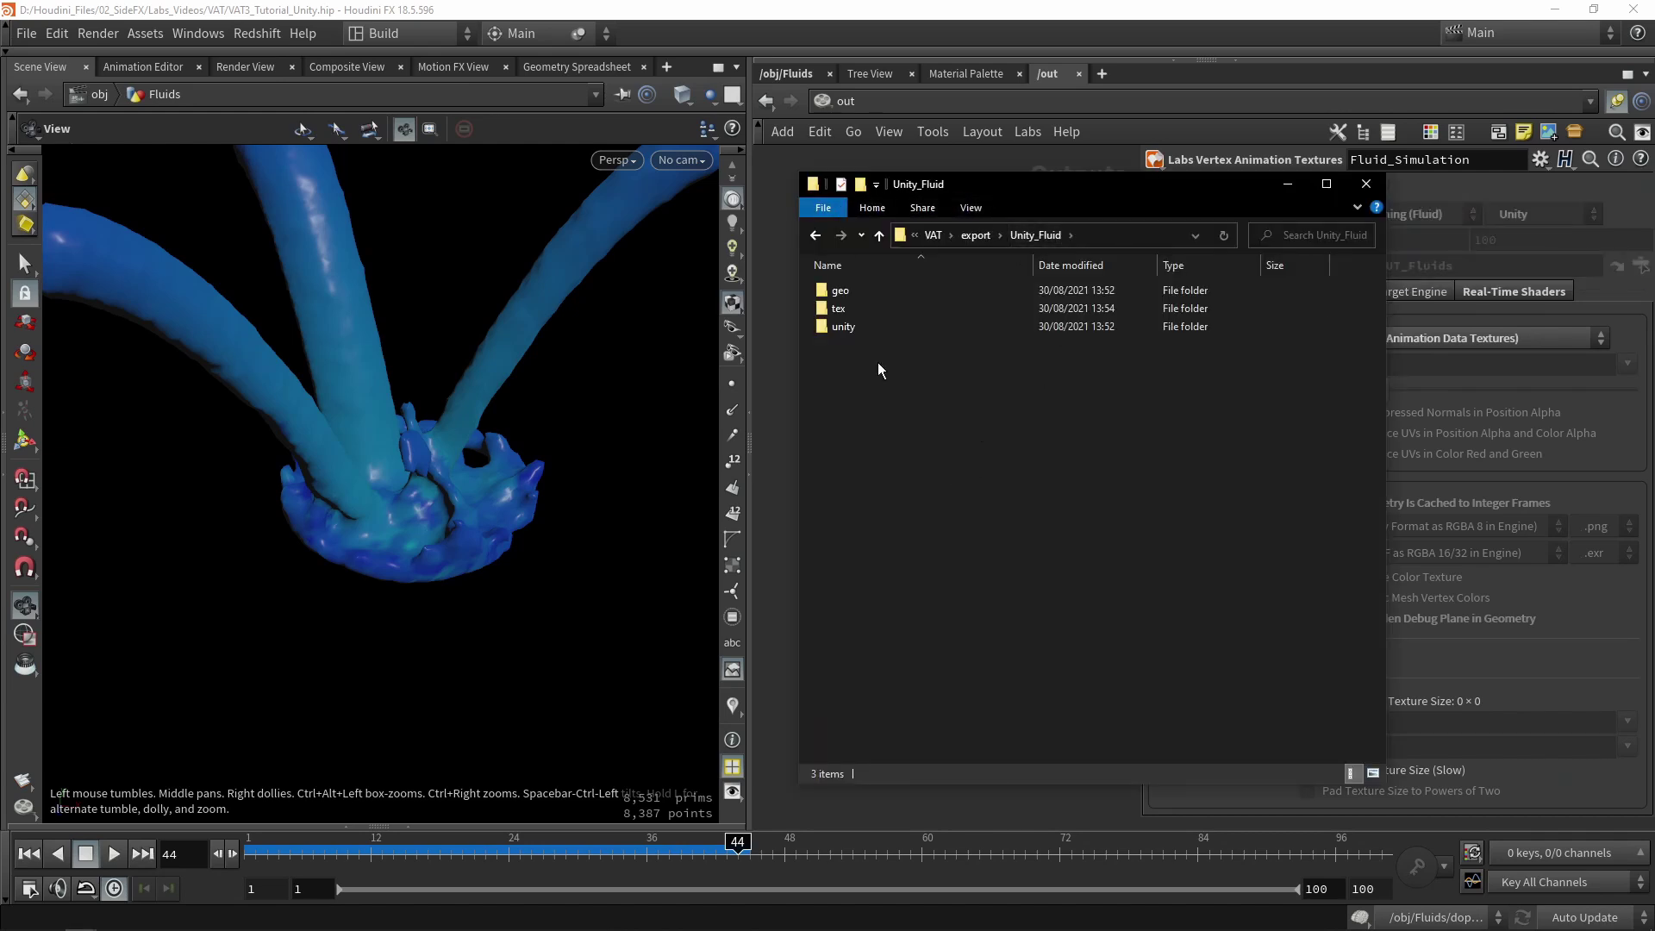
Step: Inspect the geo and tex export folders, then open the unity folder holding Fluid_Simulation_mat.mat
double_click(862, 293)
left_click(815, 235)
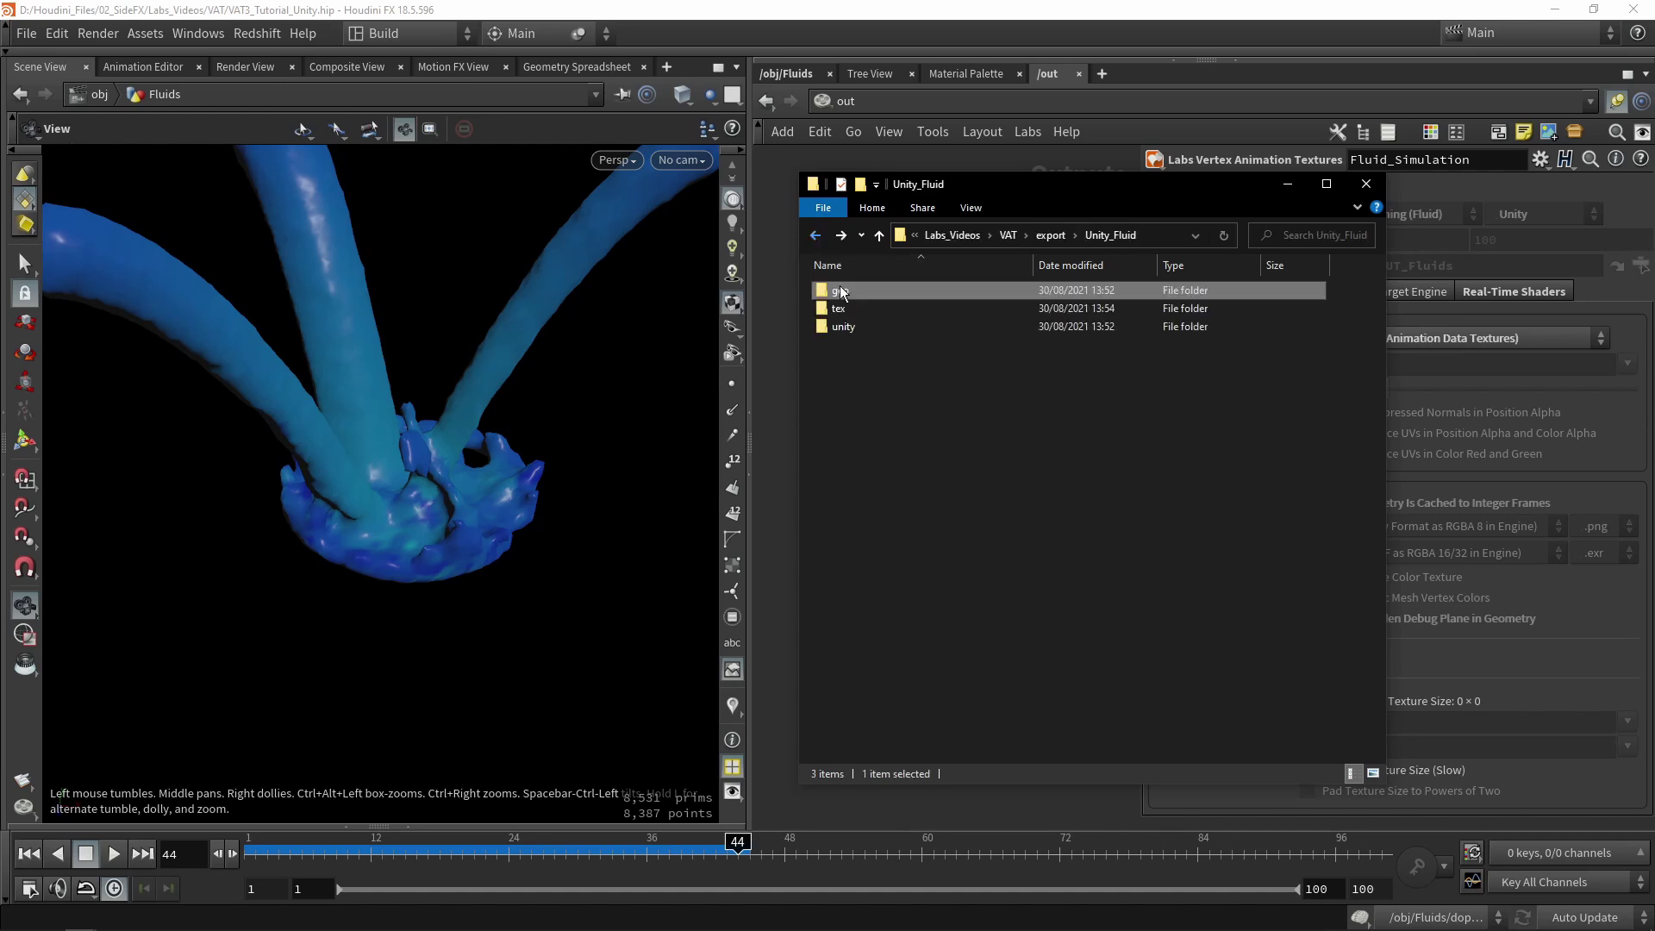
double_click(856, 305)
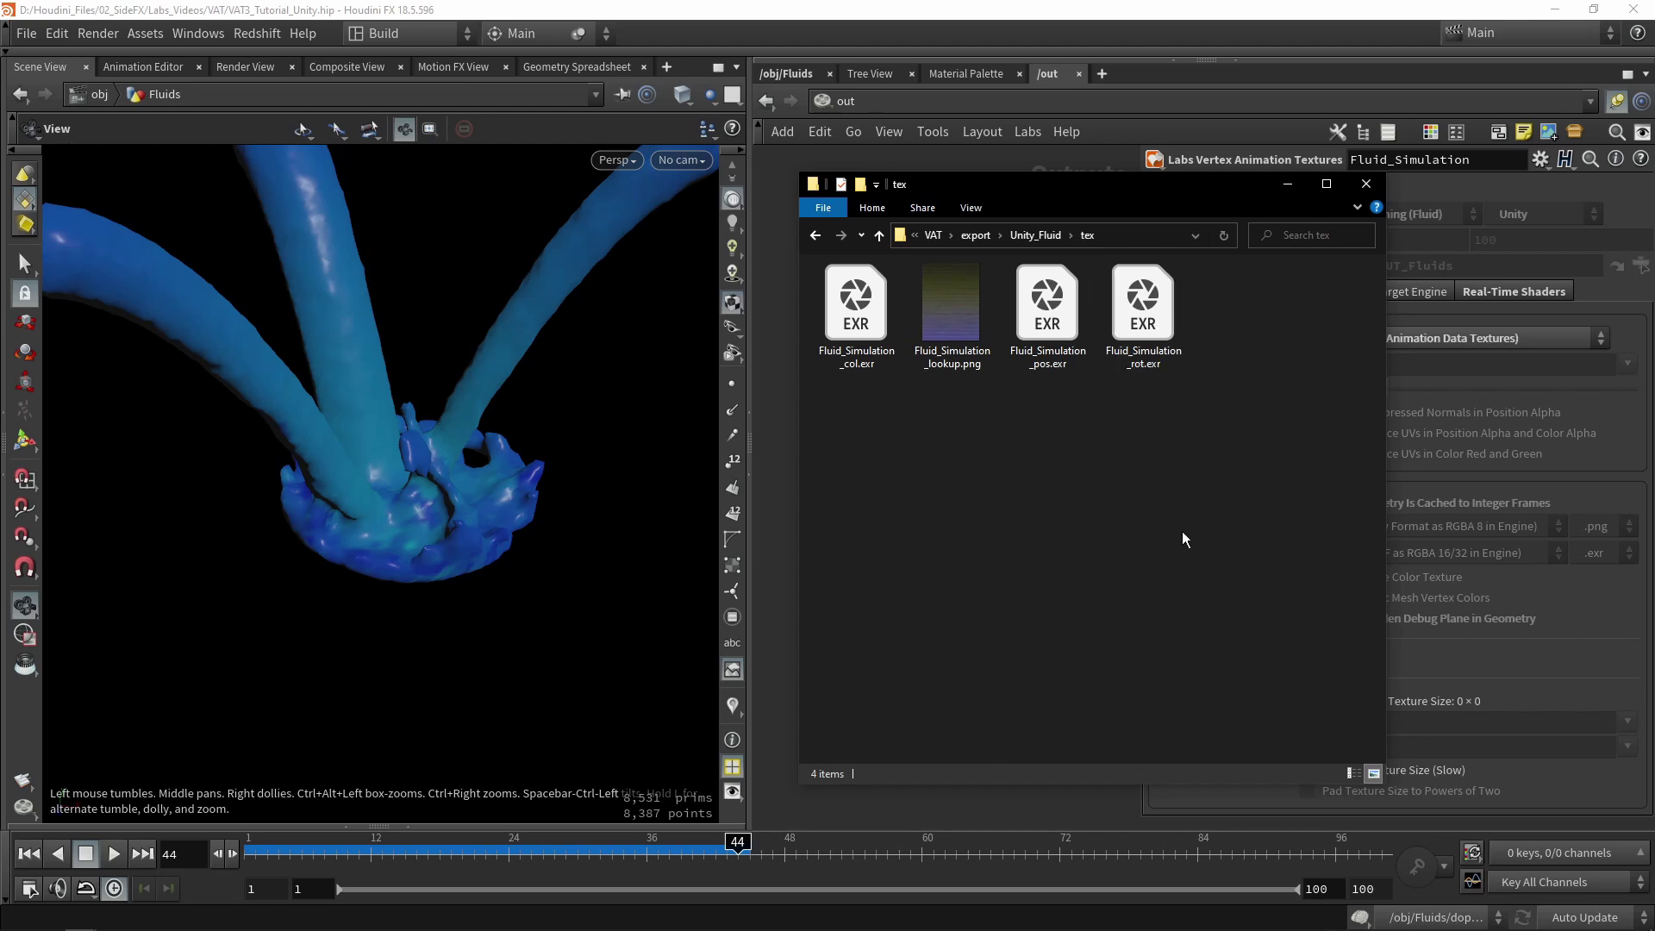
left_click(815, 236)
double_click(867, 333)
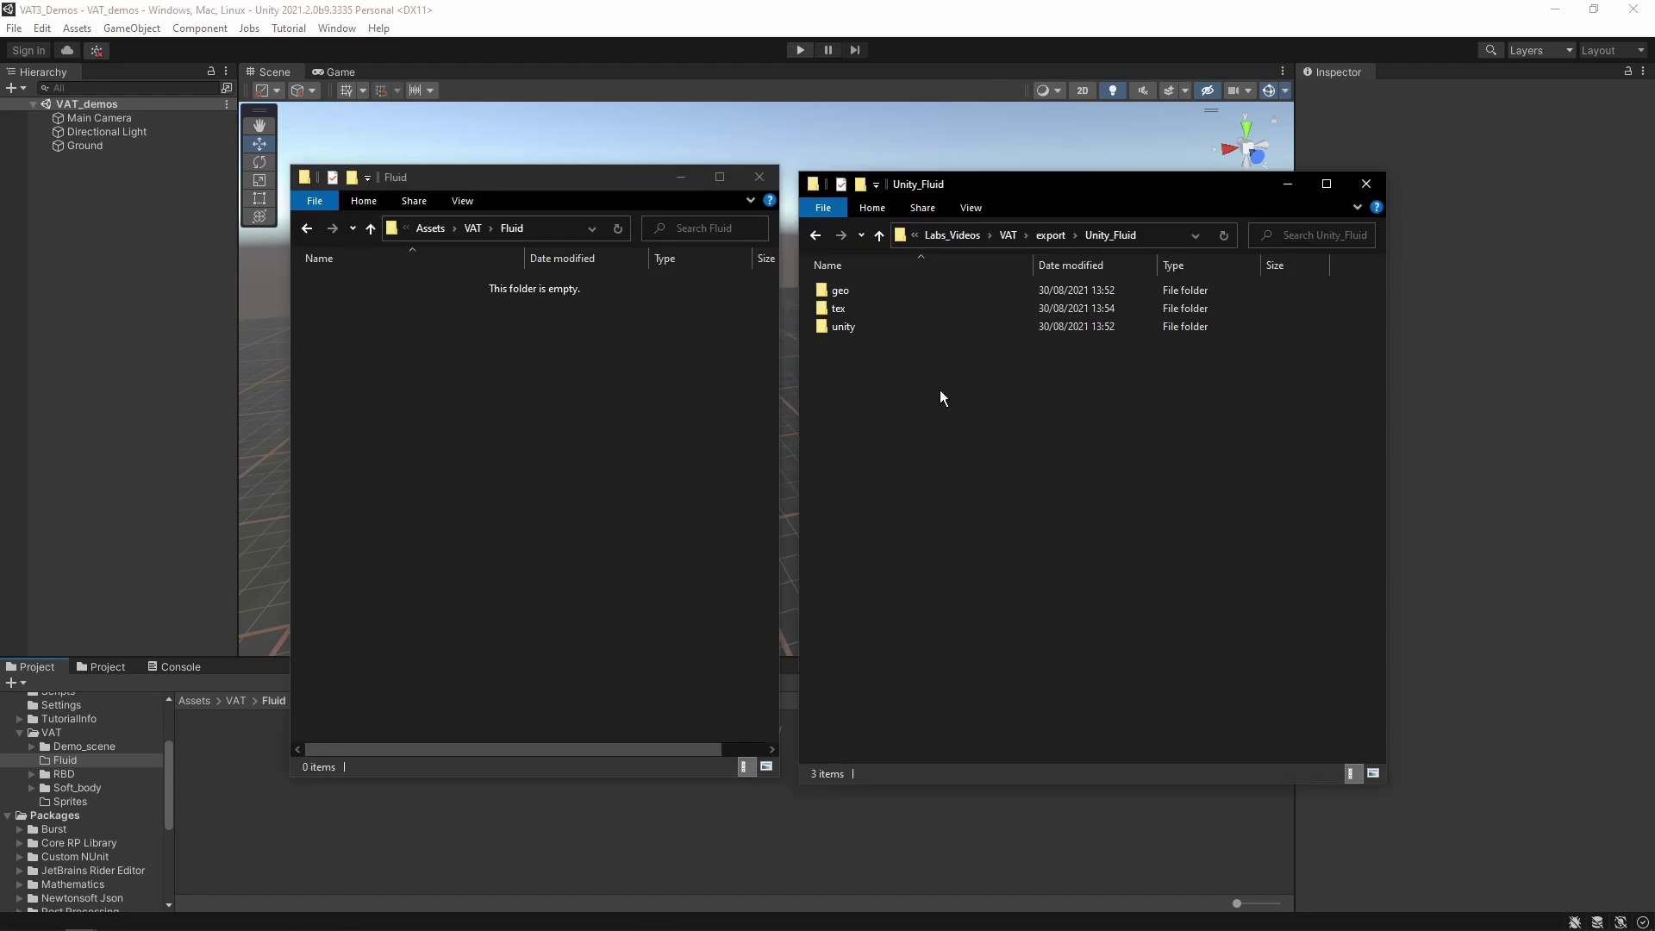
Step: Copy the geo, tex and unity folders from Unity_Fluid into the project's Assets/VAT/Fluid folder
left_click_drag(940, 390, 899, 283)
left_click_drag(1071, 332, 525, 368)
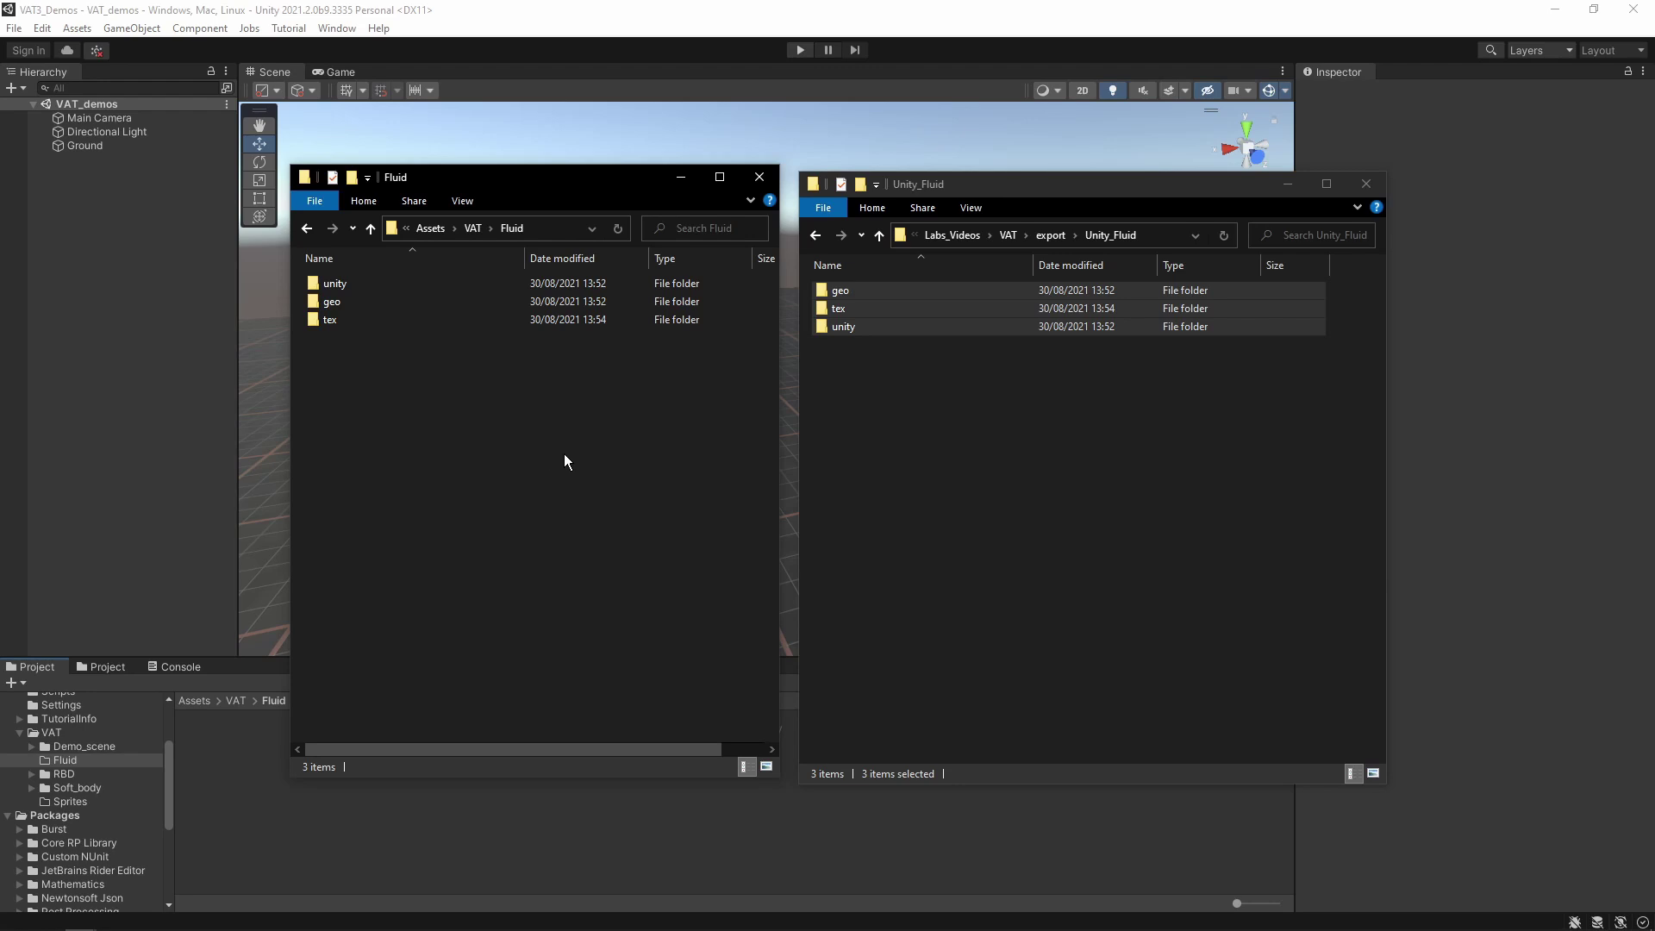
left_click(272, 822)
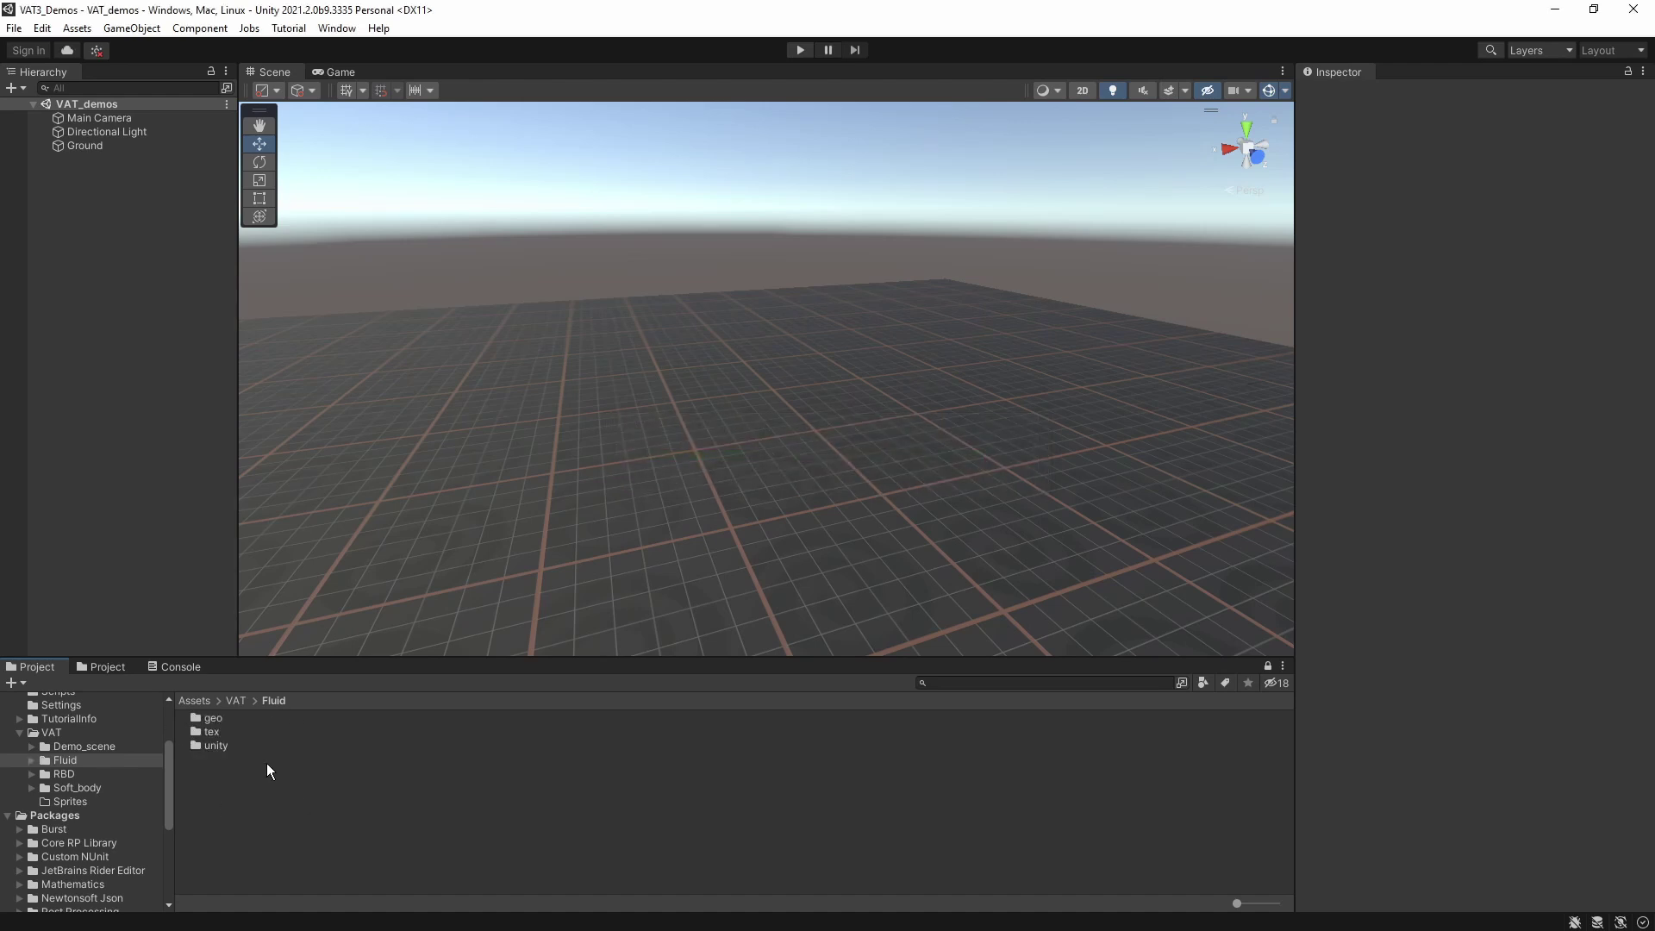
Step: Apply the VAT_FBX_Import_Houdini preset to Fluid_Simulation_mesh's import settings
left_click(226, 728)
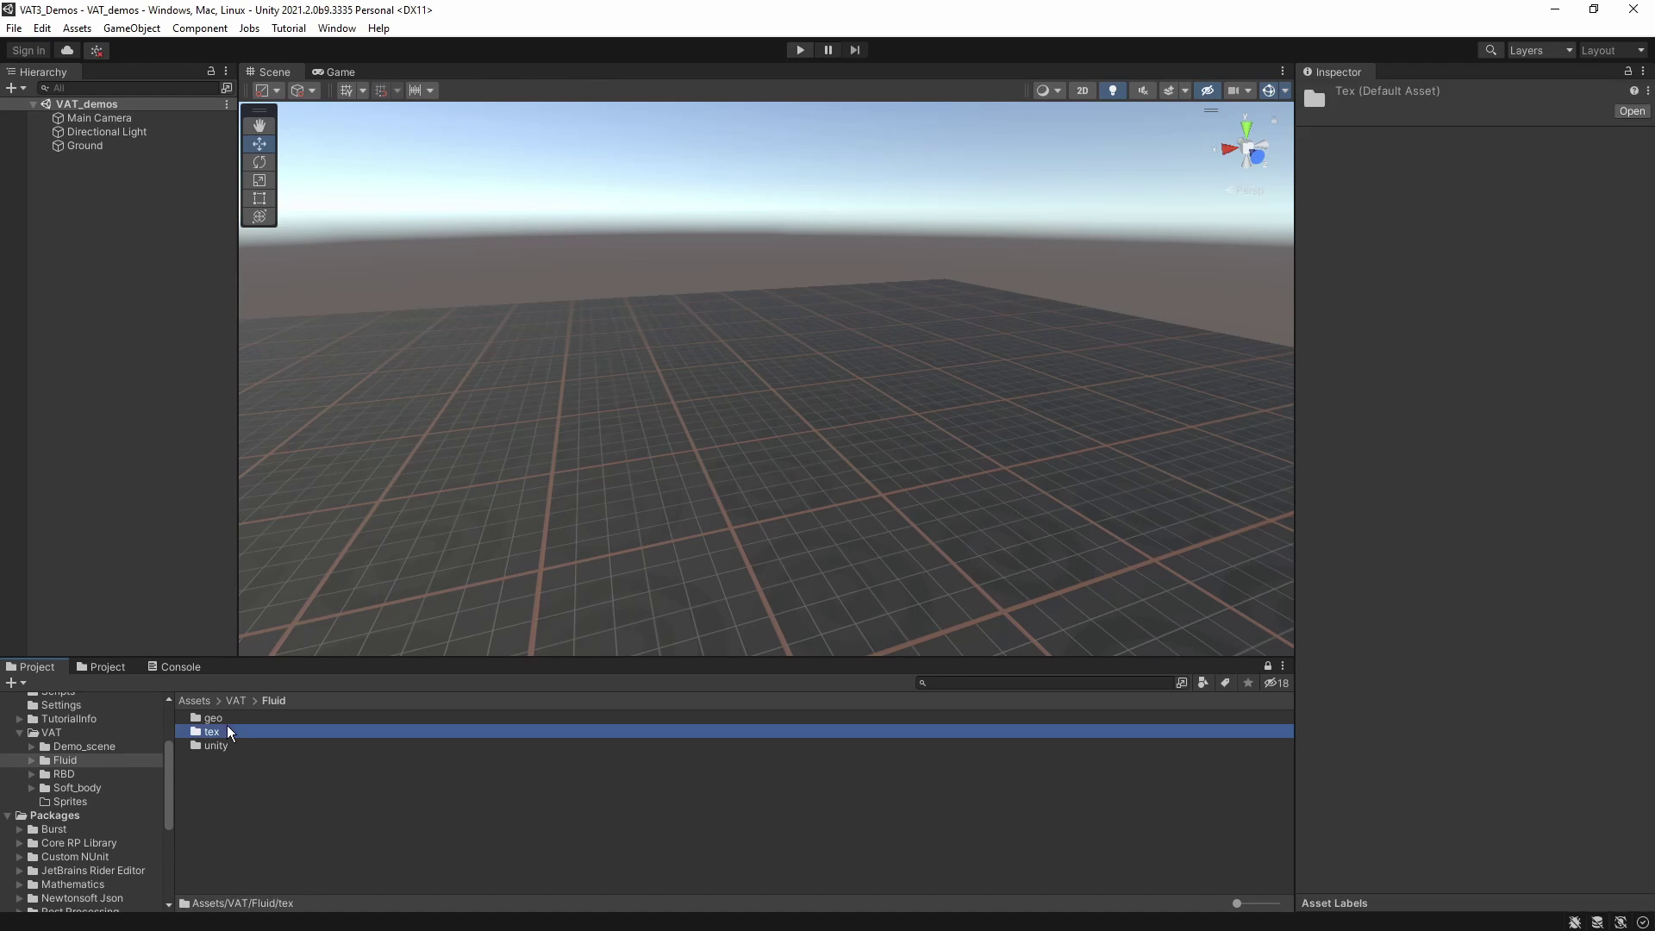
double_click(221, 718)
left_click(228, 717)
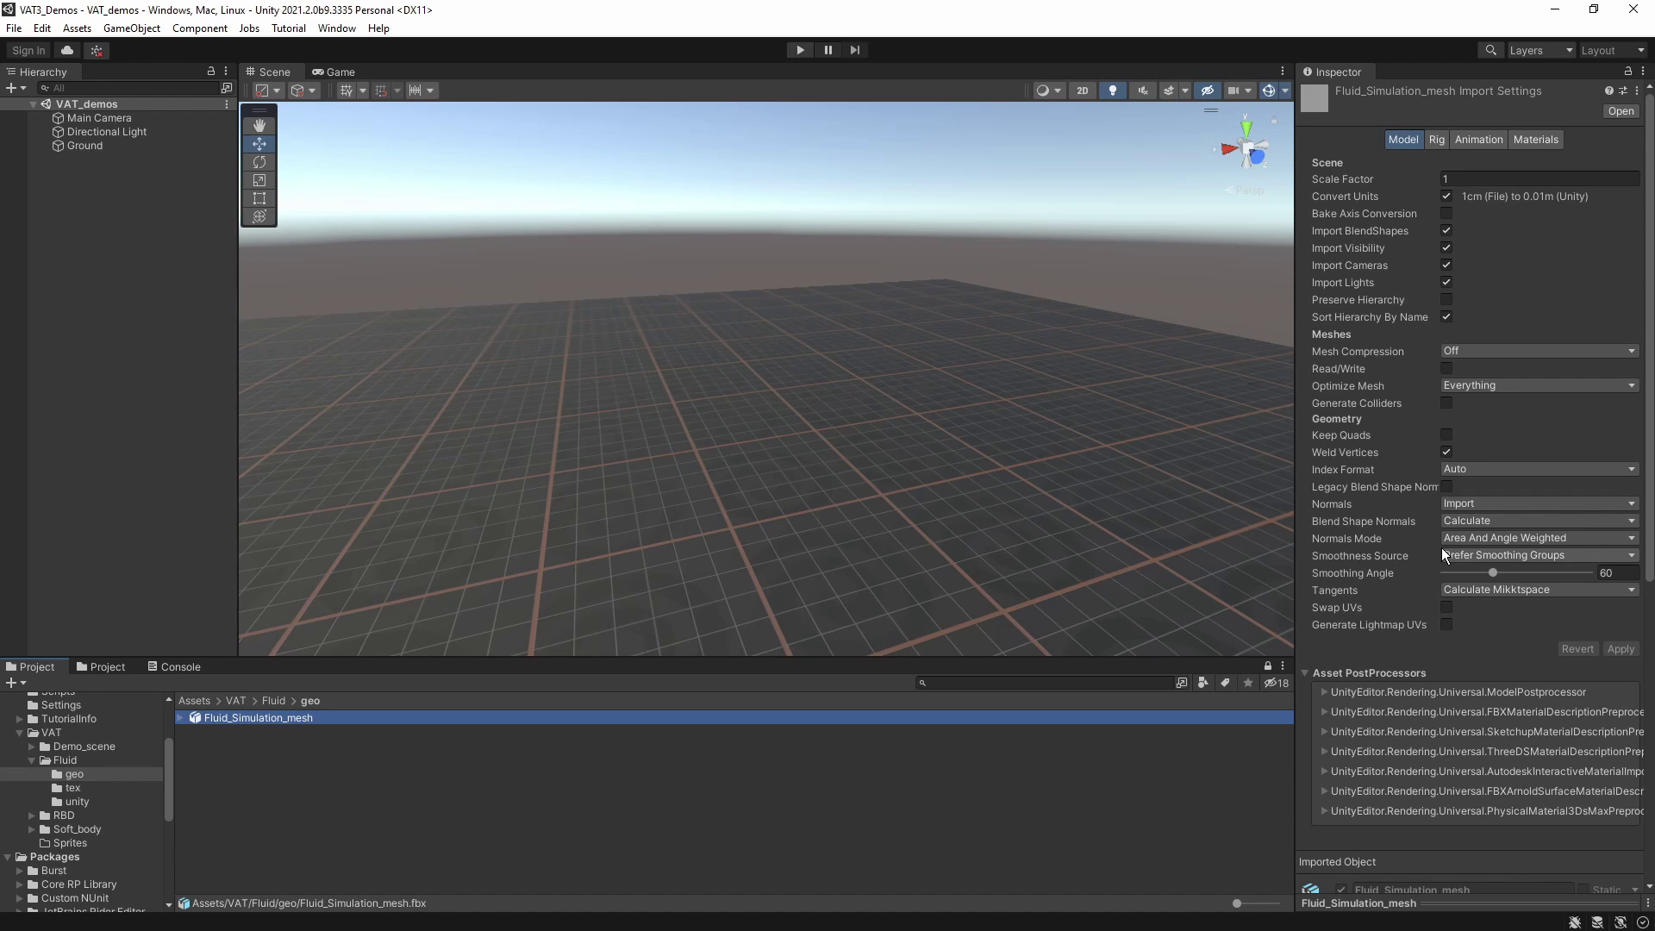
left_click(1623, 91)
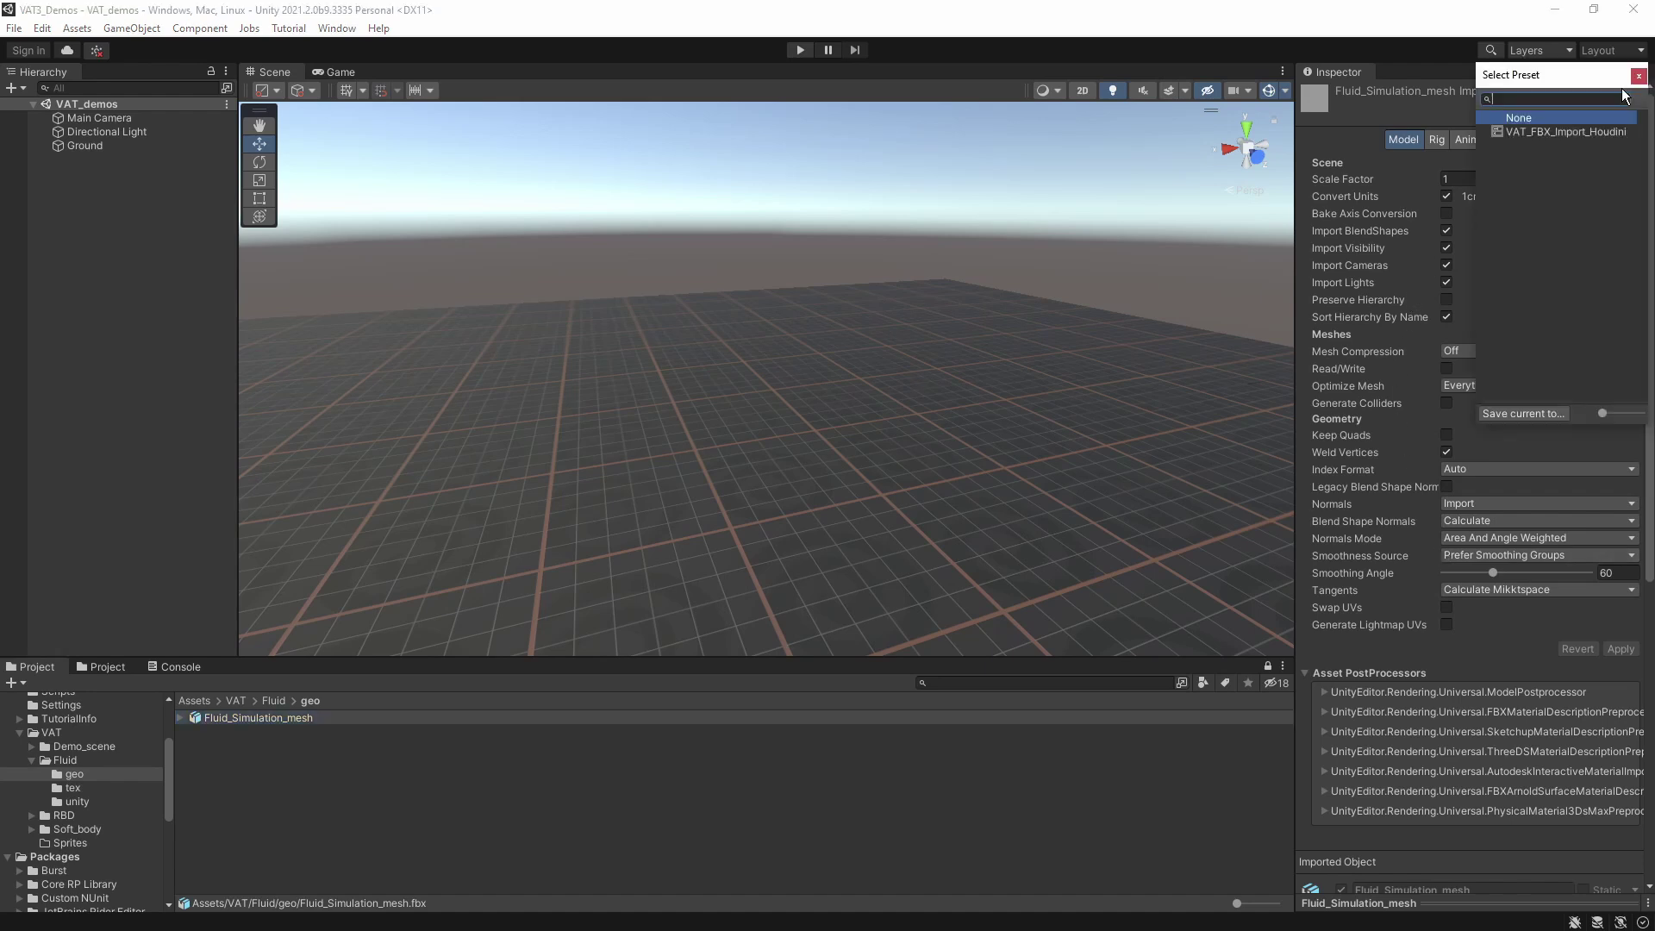
left_click(1545, 132)
double_click(1533, 133)
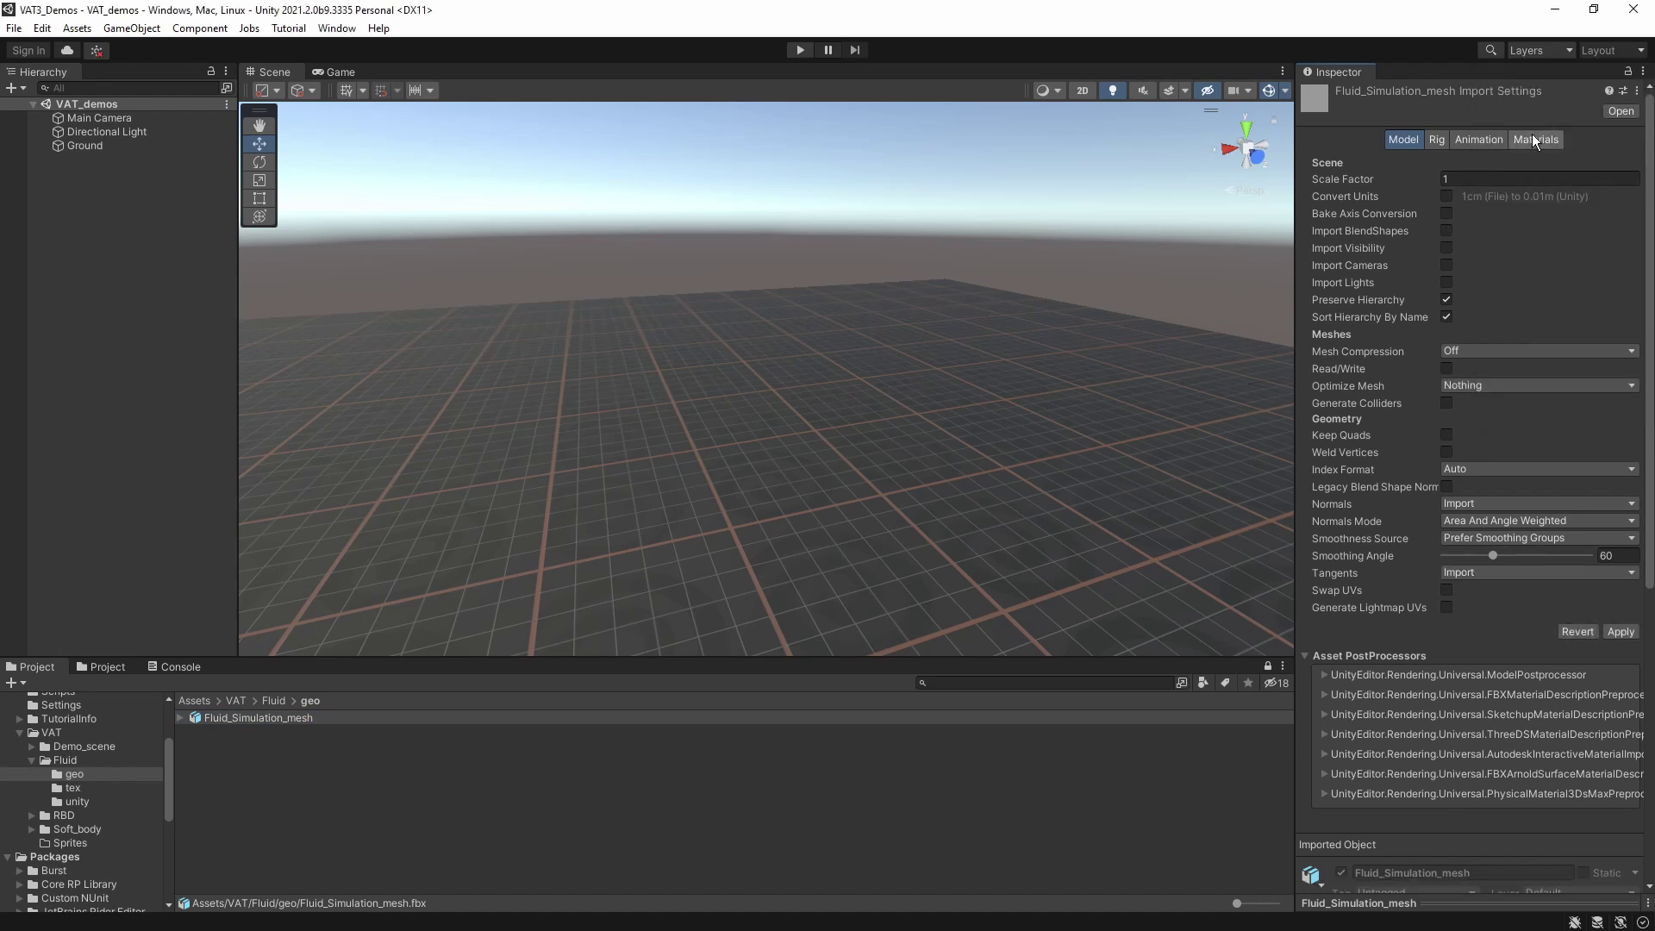
left_click(1620, 632)
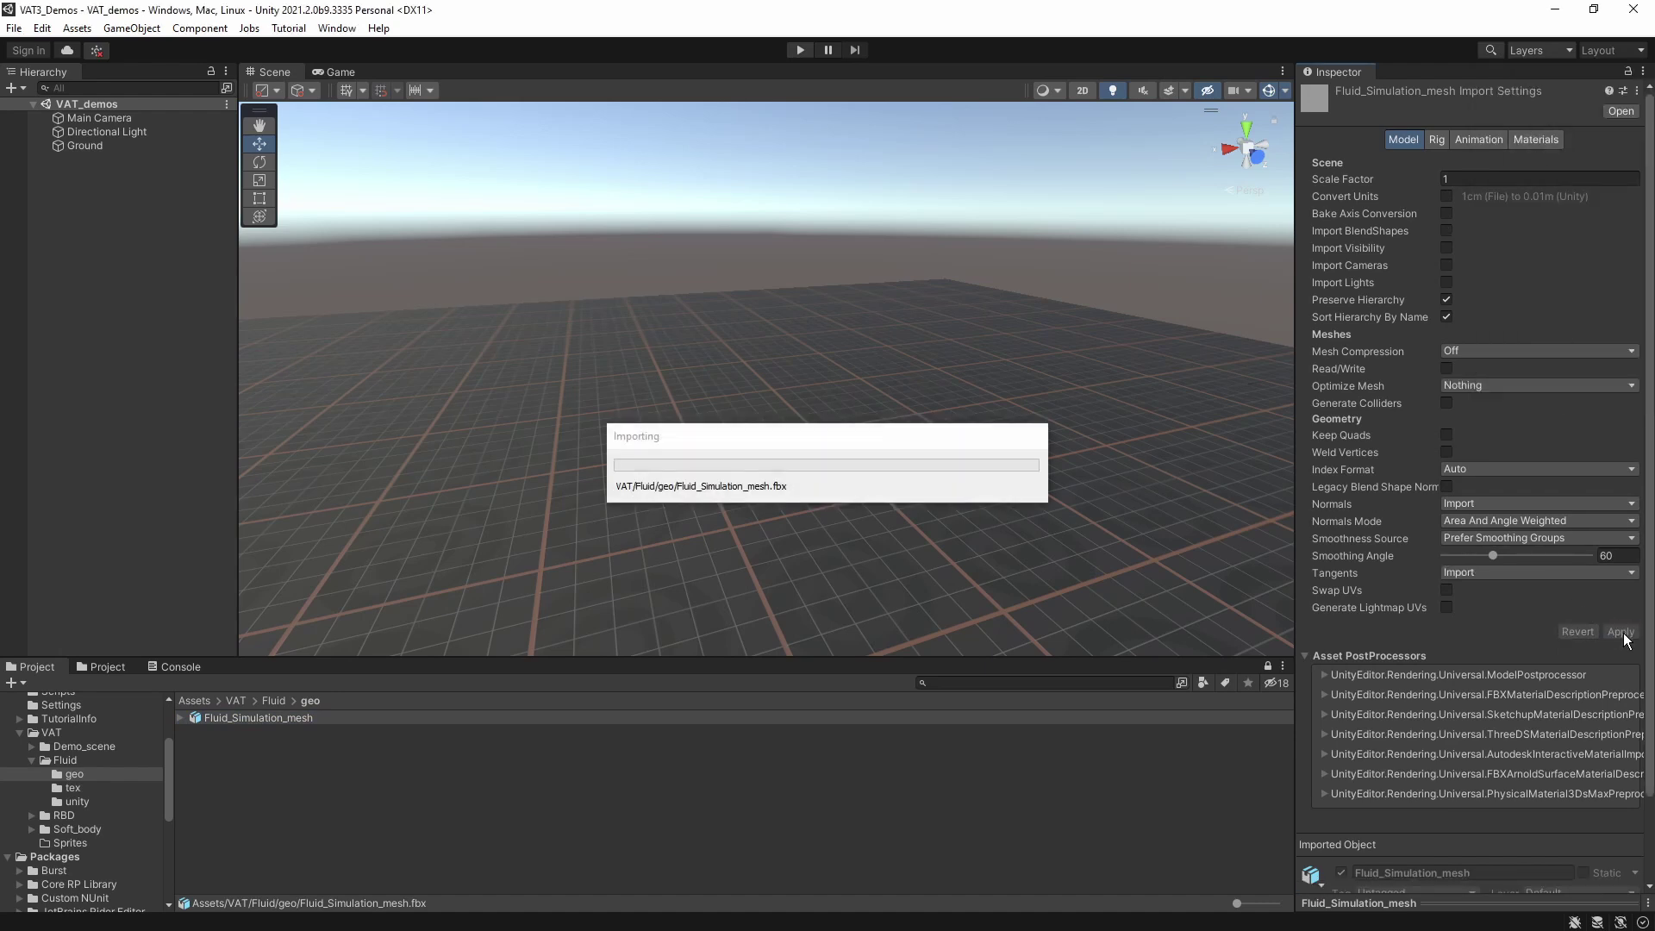
Step: Apply the HDR VAT texture preset to all four Fluid_Simulation textures and check the rot texture
left_click(273, 700)
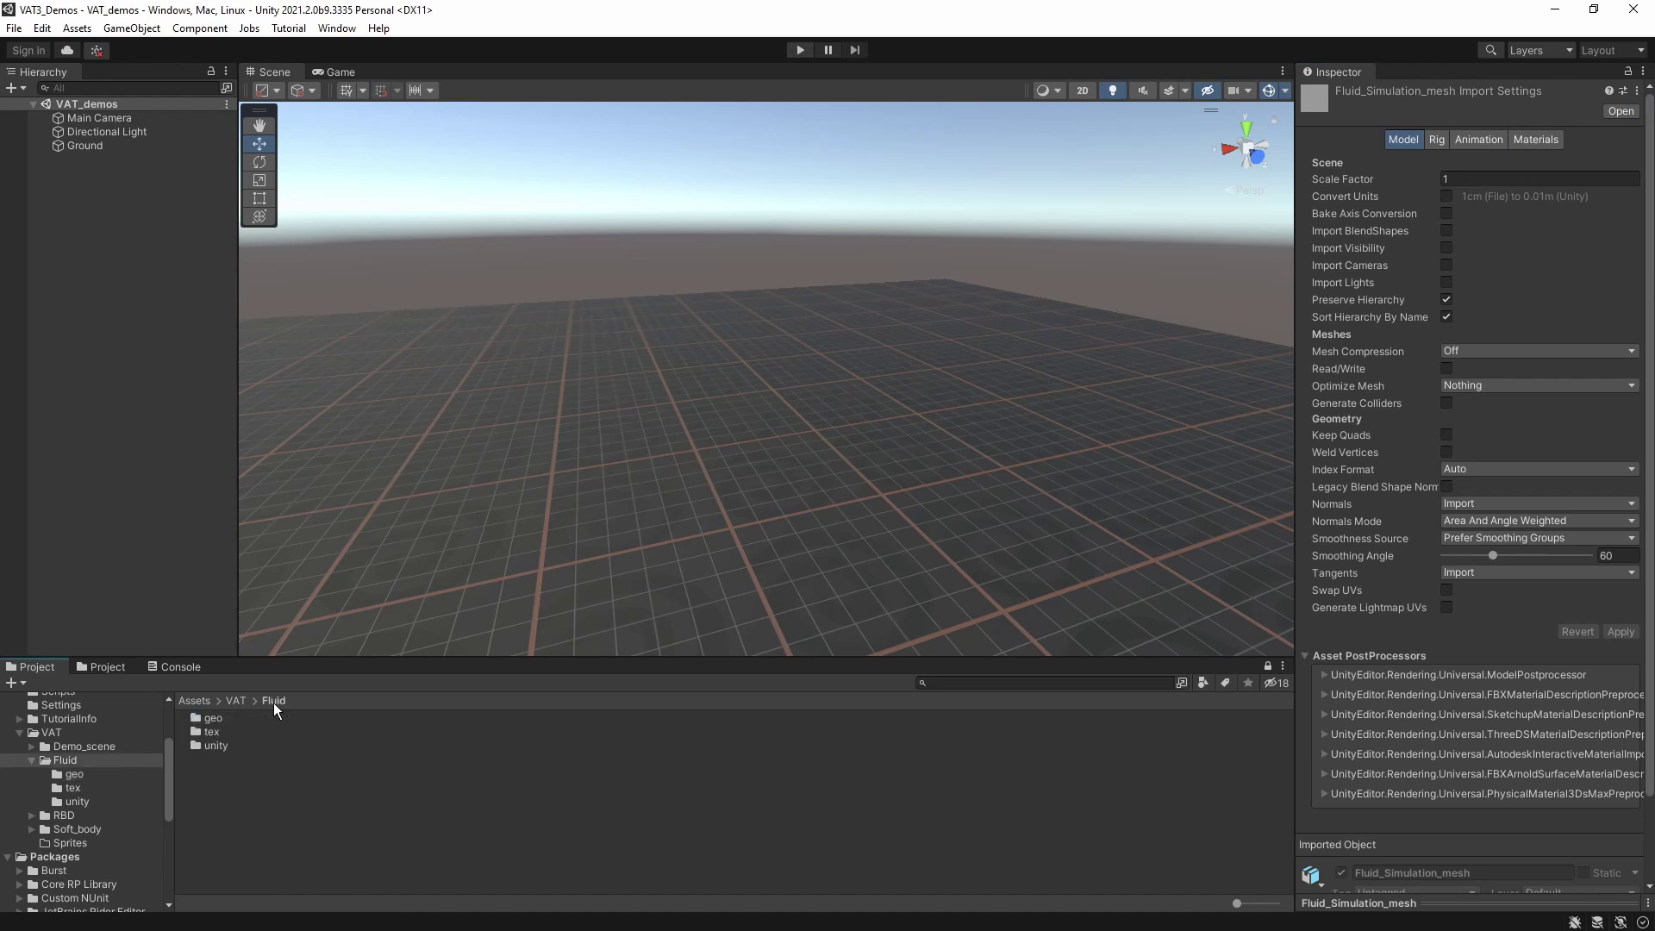
double_click(215, 732)
left_click(219, 717)
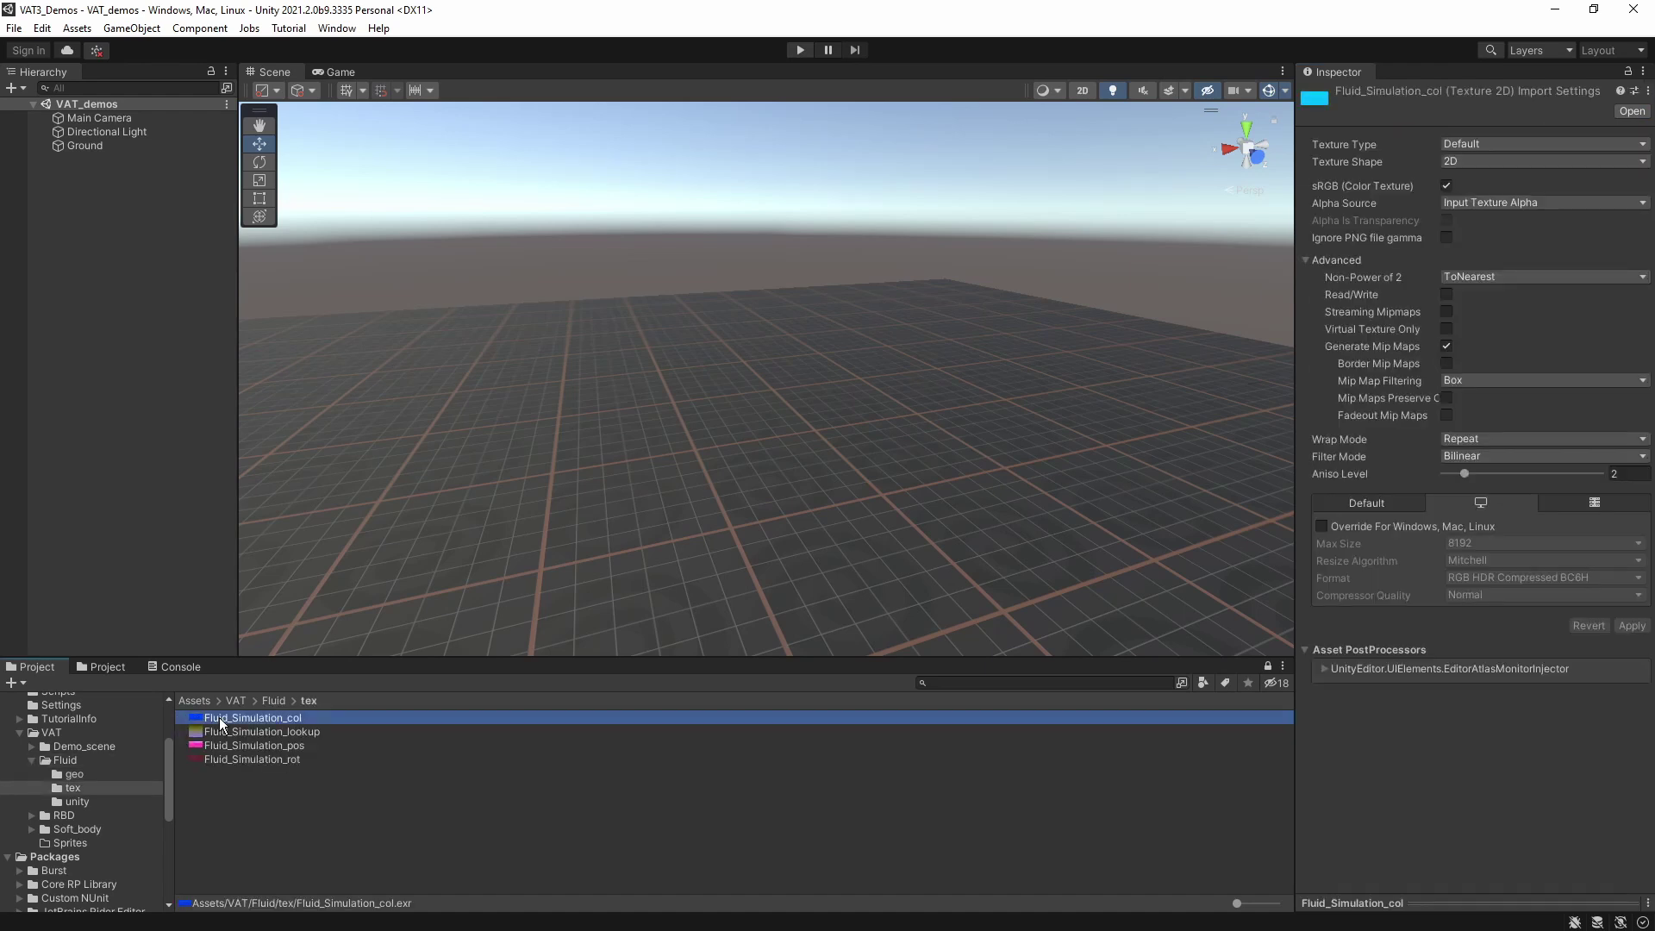
left_click(255, 759, "shift")
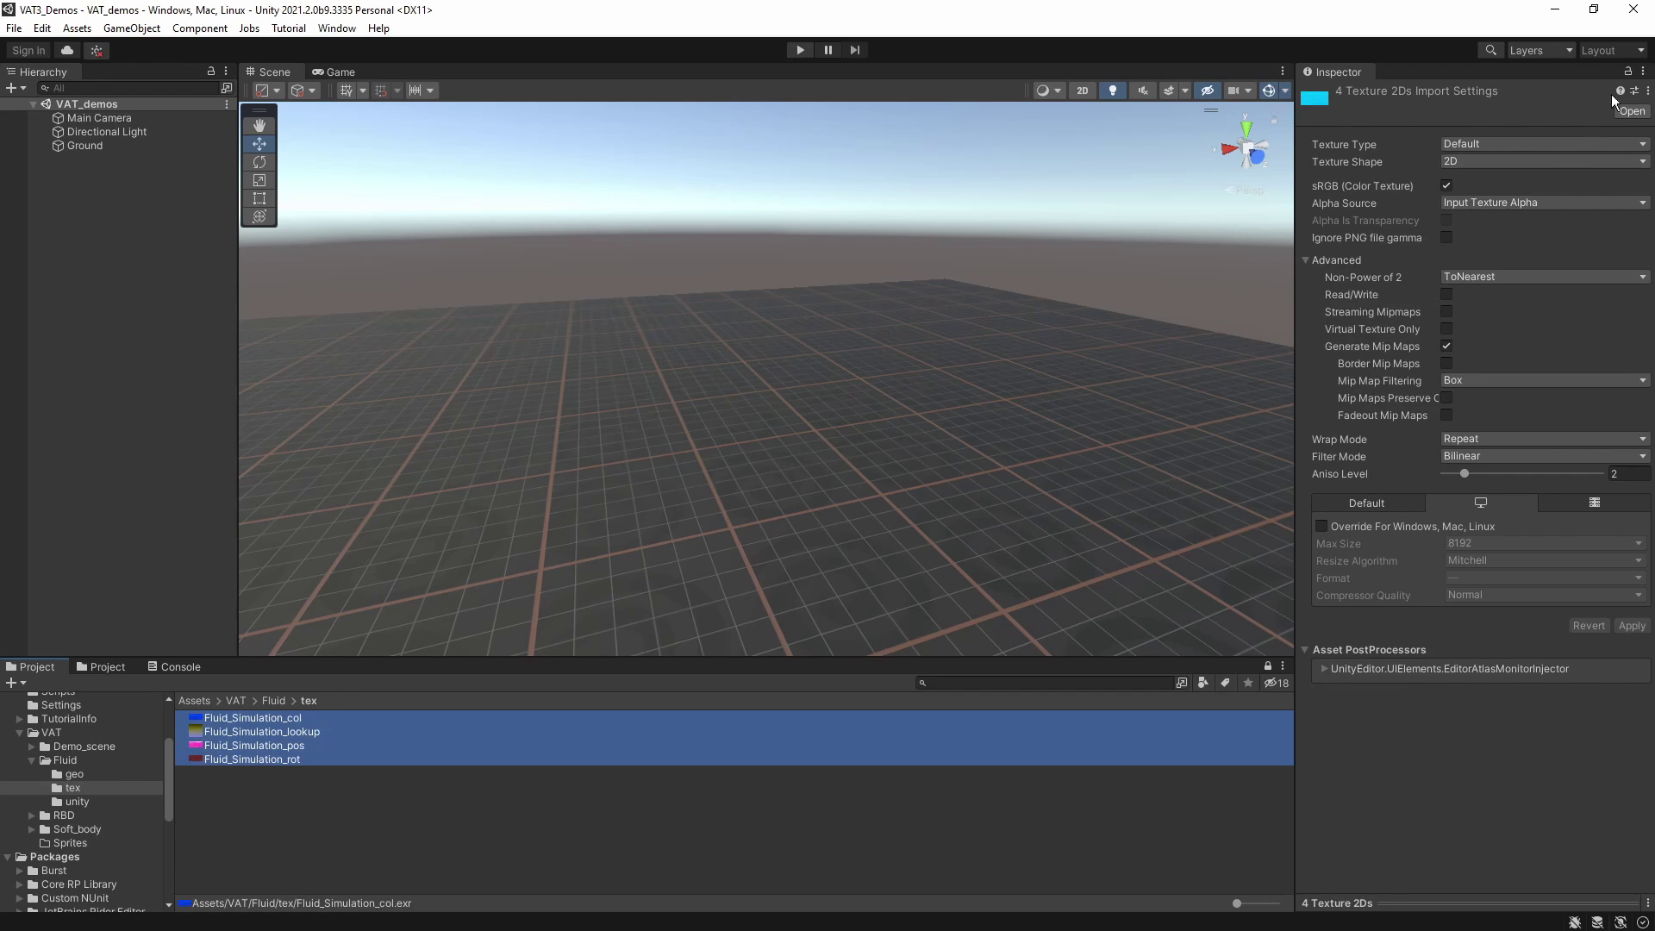
left_click(1635, 90)
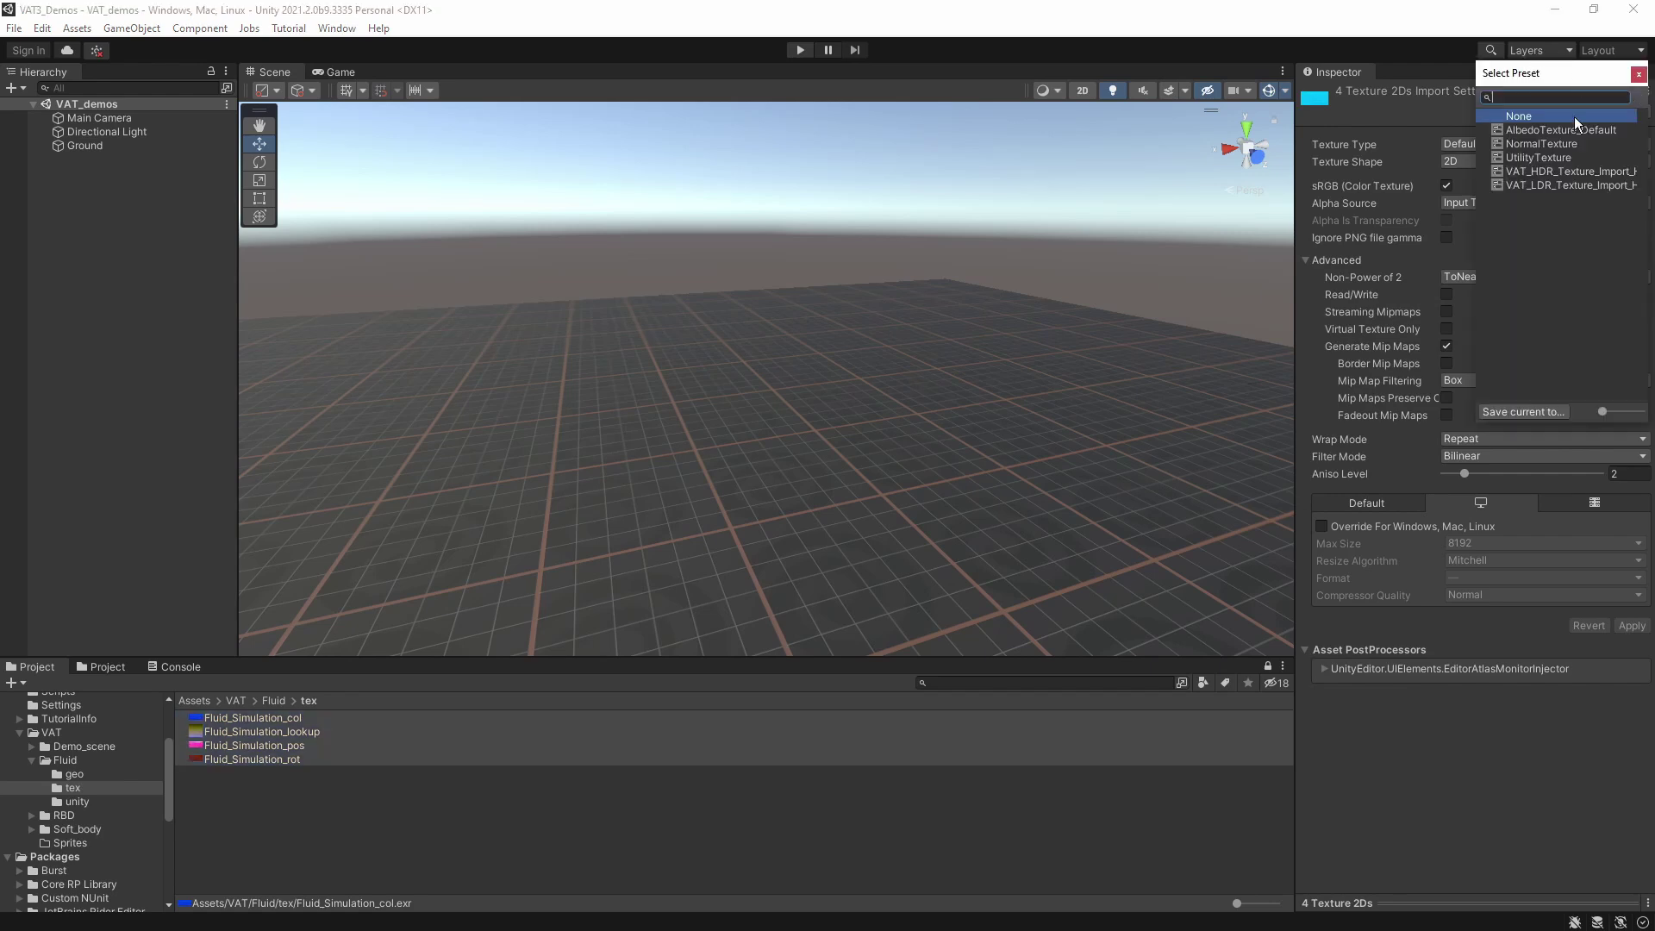
left_click(1561, 172)
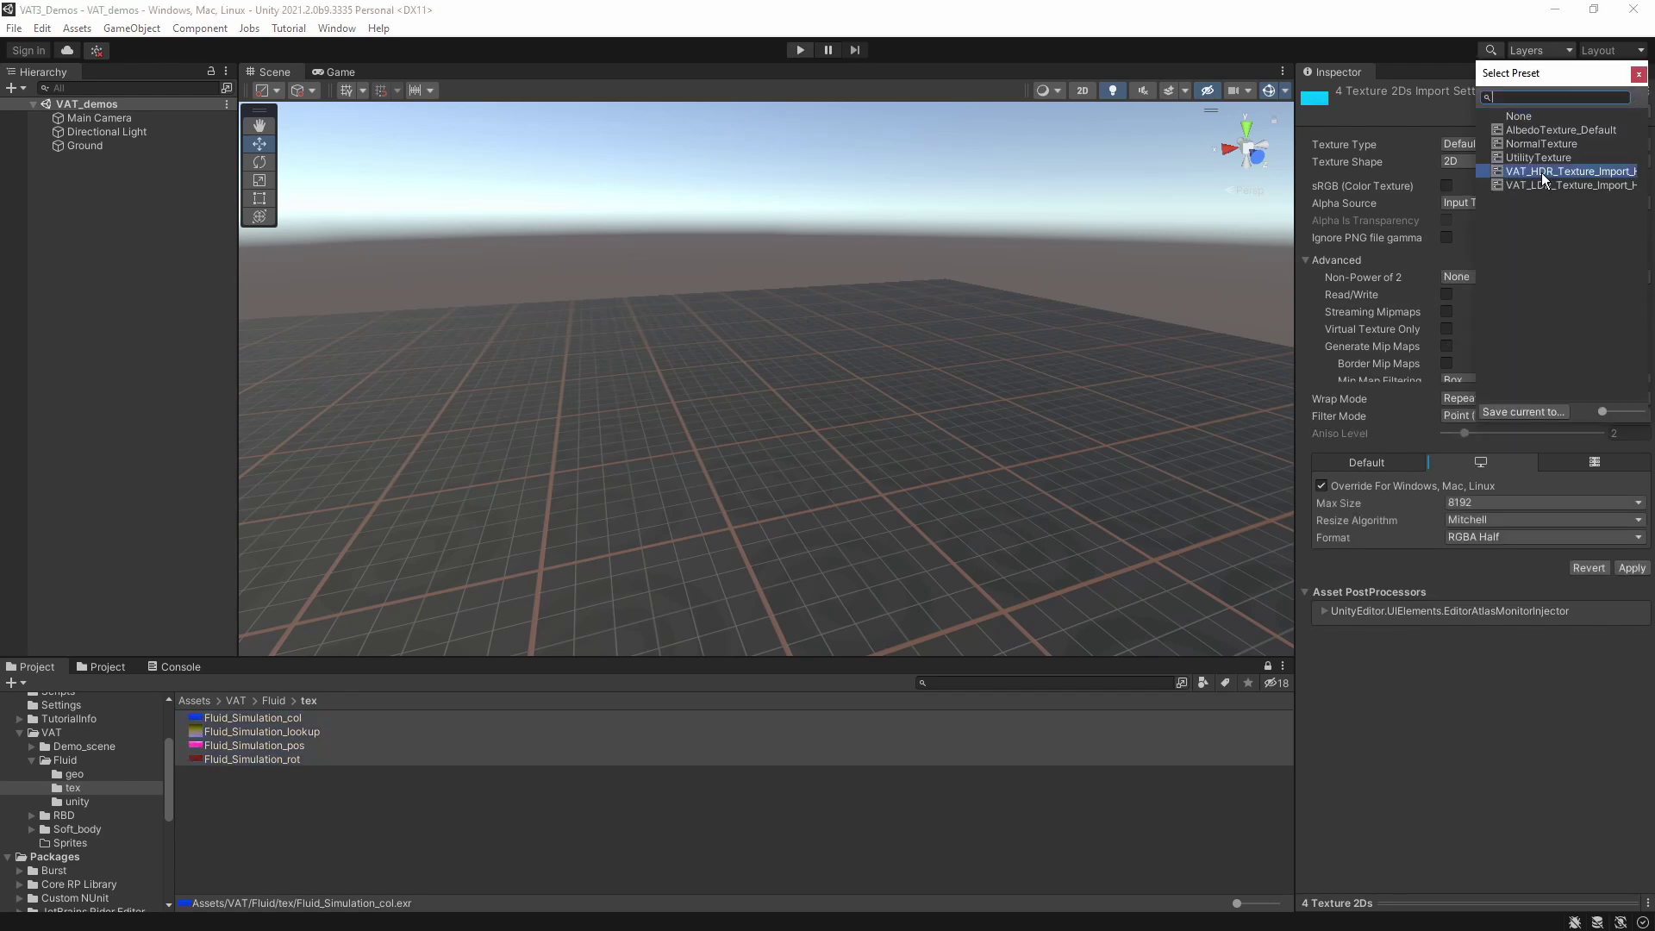
left_click(1560, 173)
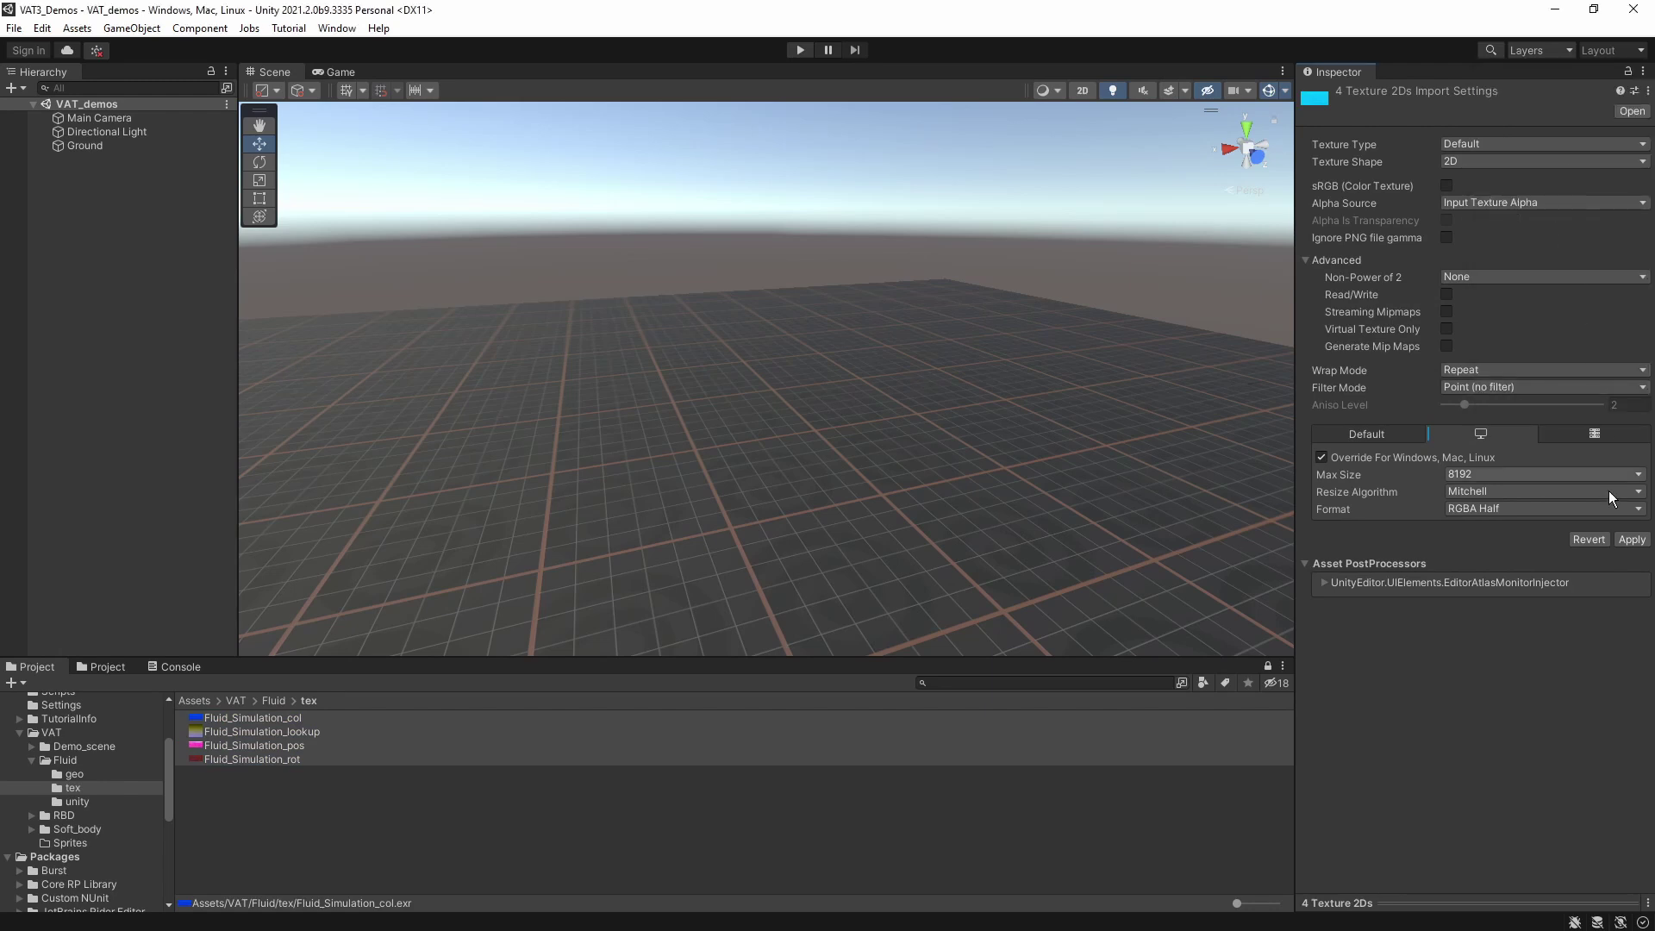
left_click(1632, 538)
left_click(479, 844)
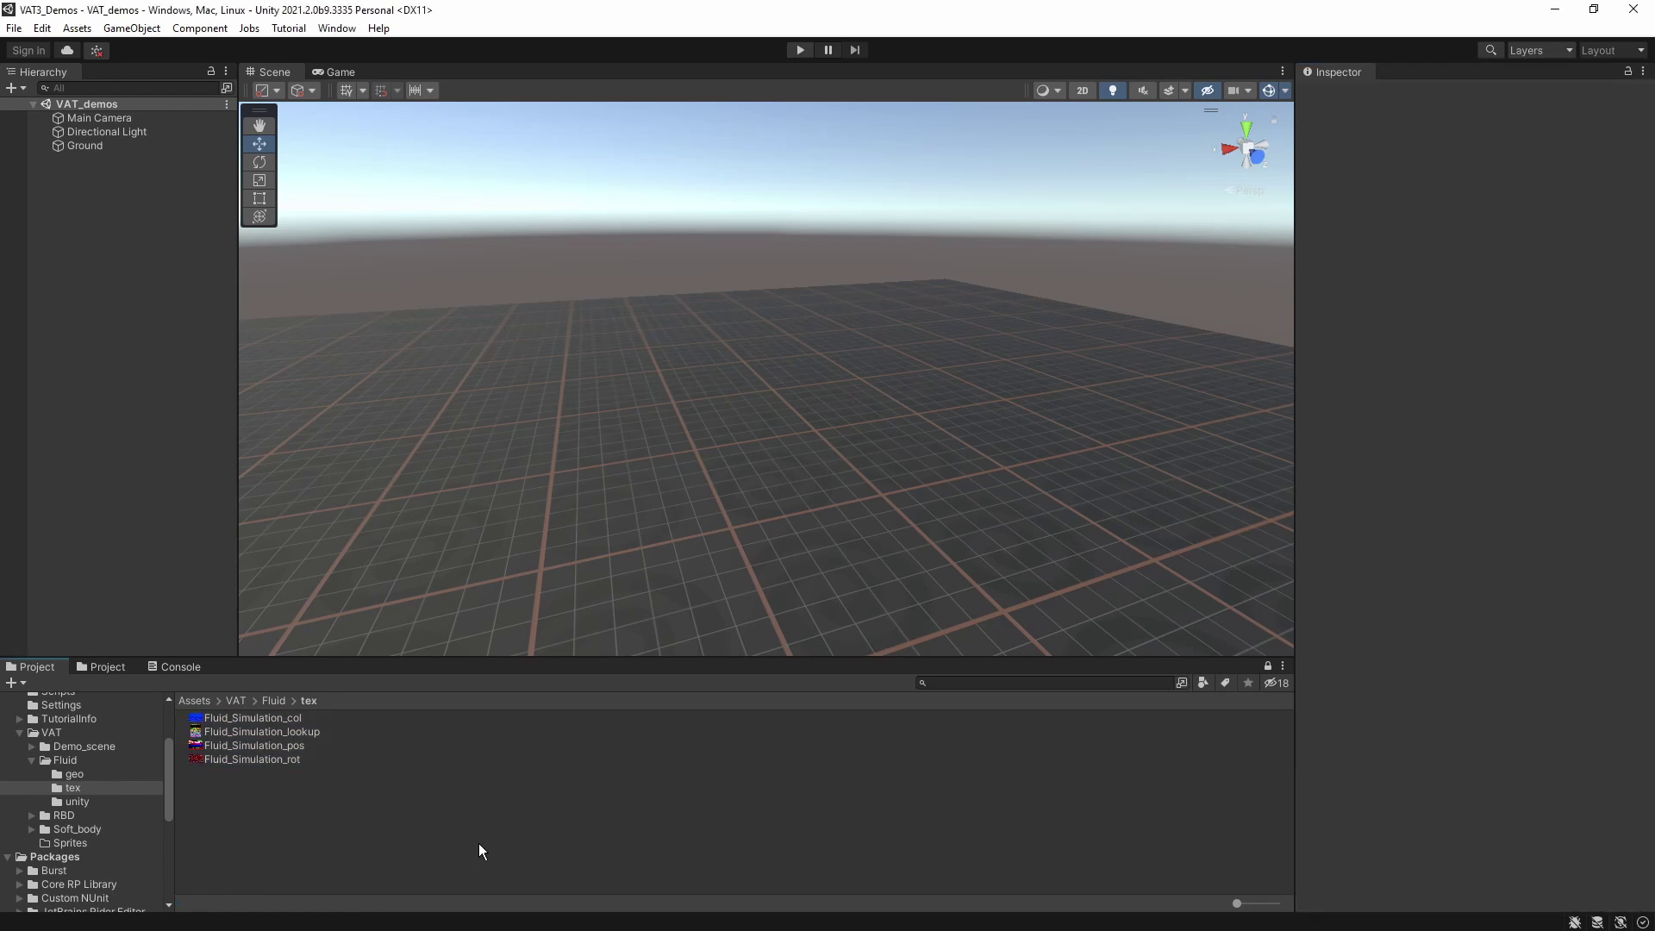
left_click(304, 760)
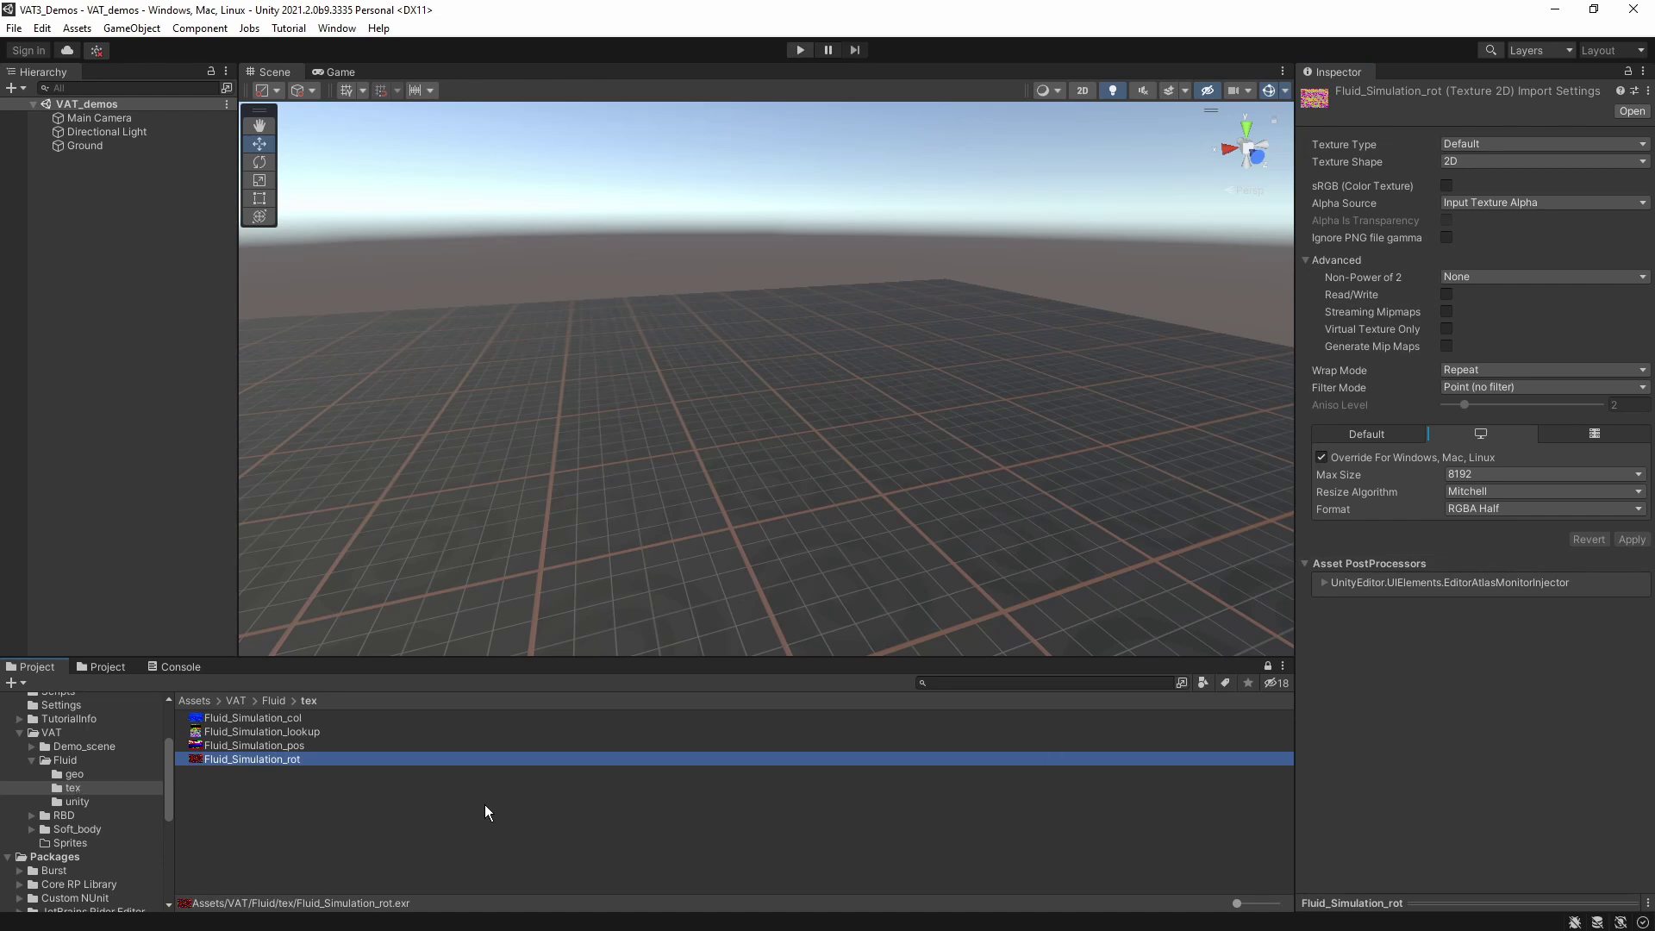
left_click(74, 774)
Step: Place Fluid_Simulation_mesh in the scene, frame it, and raise it above the ground
left_click_drag(240, 721, 779, 385)
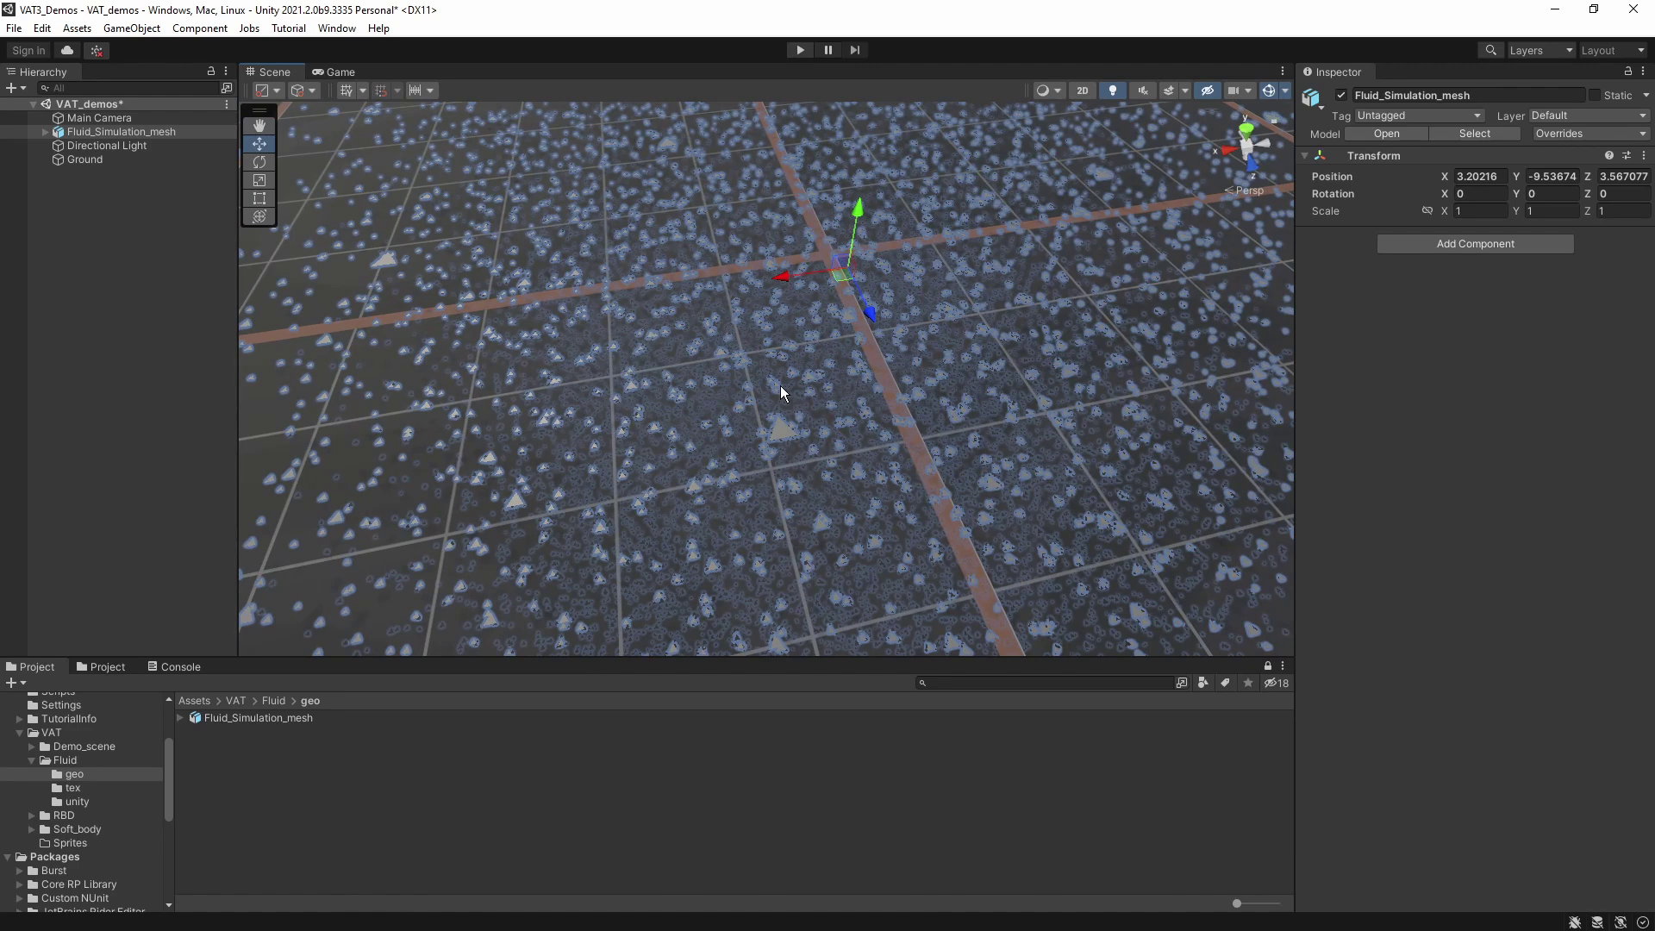
key("f")
left_click_drag(783, 392, 784, 142)
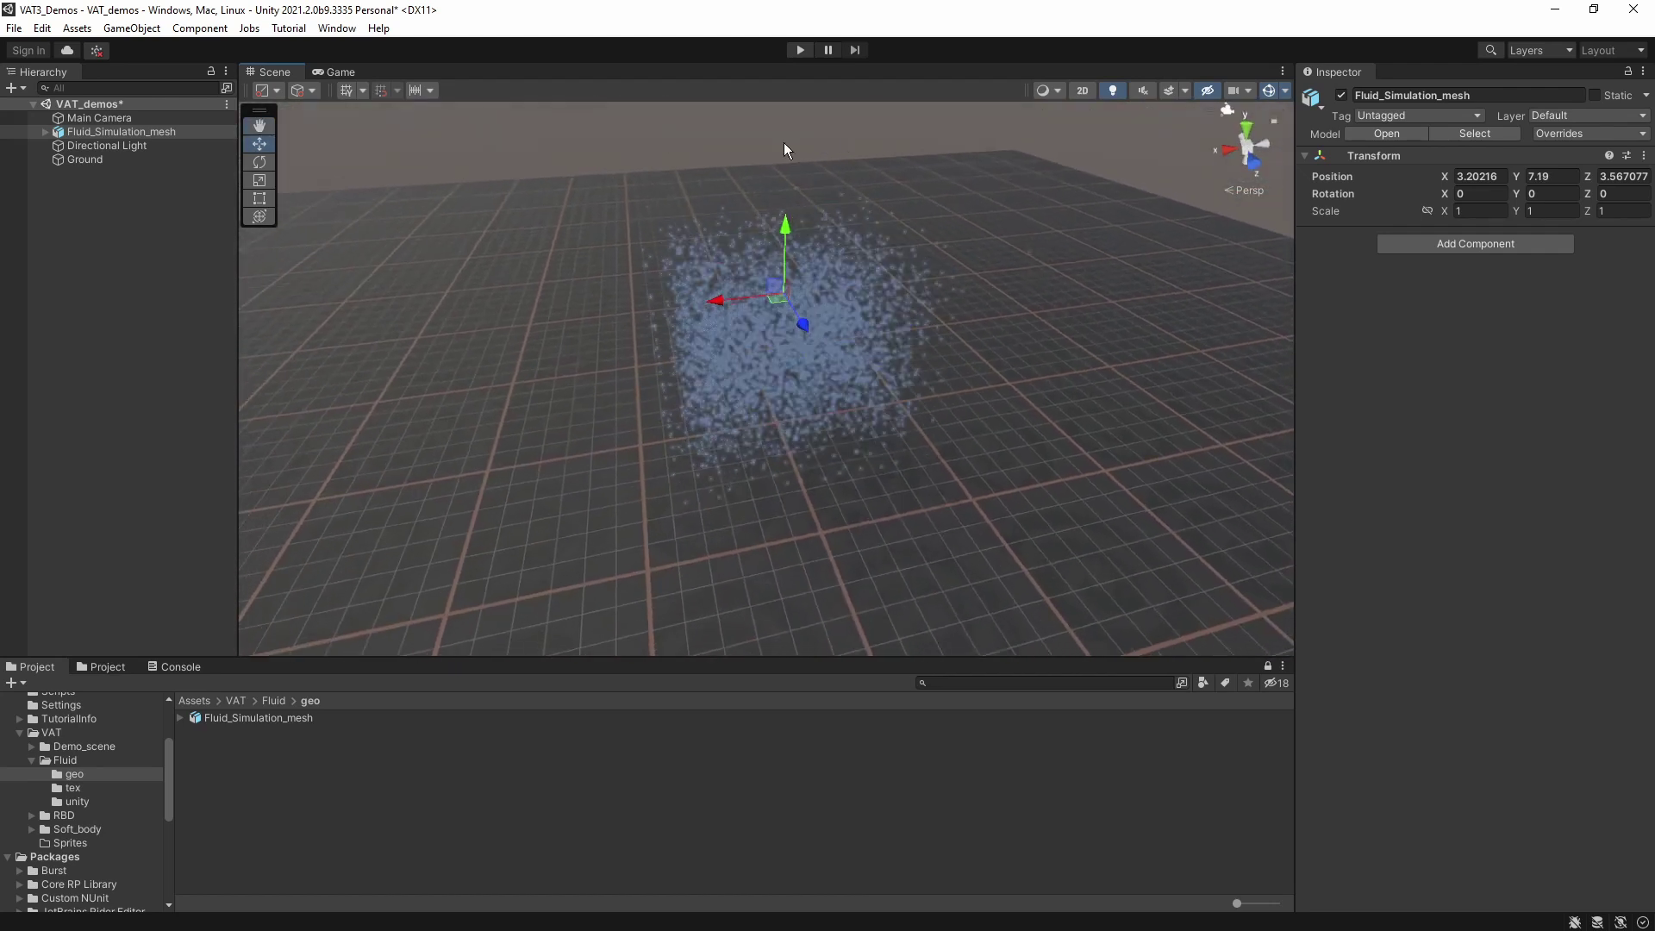
Step: Select Fluid_Simulation_mat and lock the Inspector on its VAT properties
left_click(101, 799)
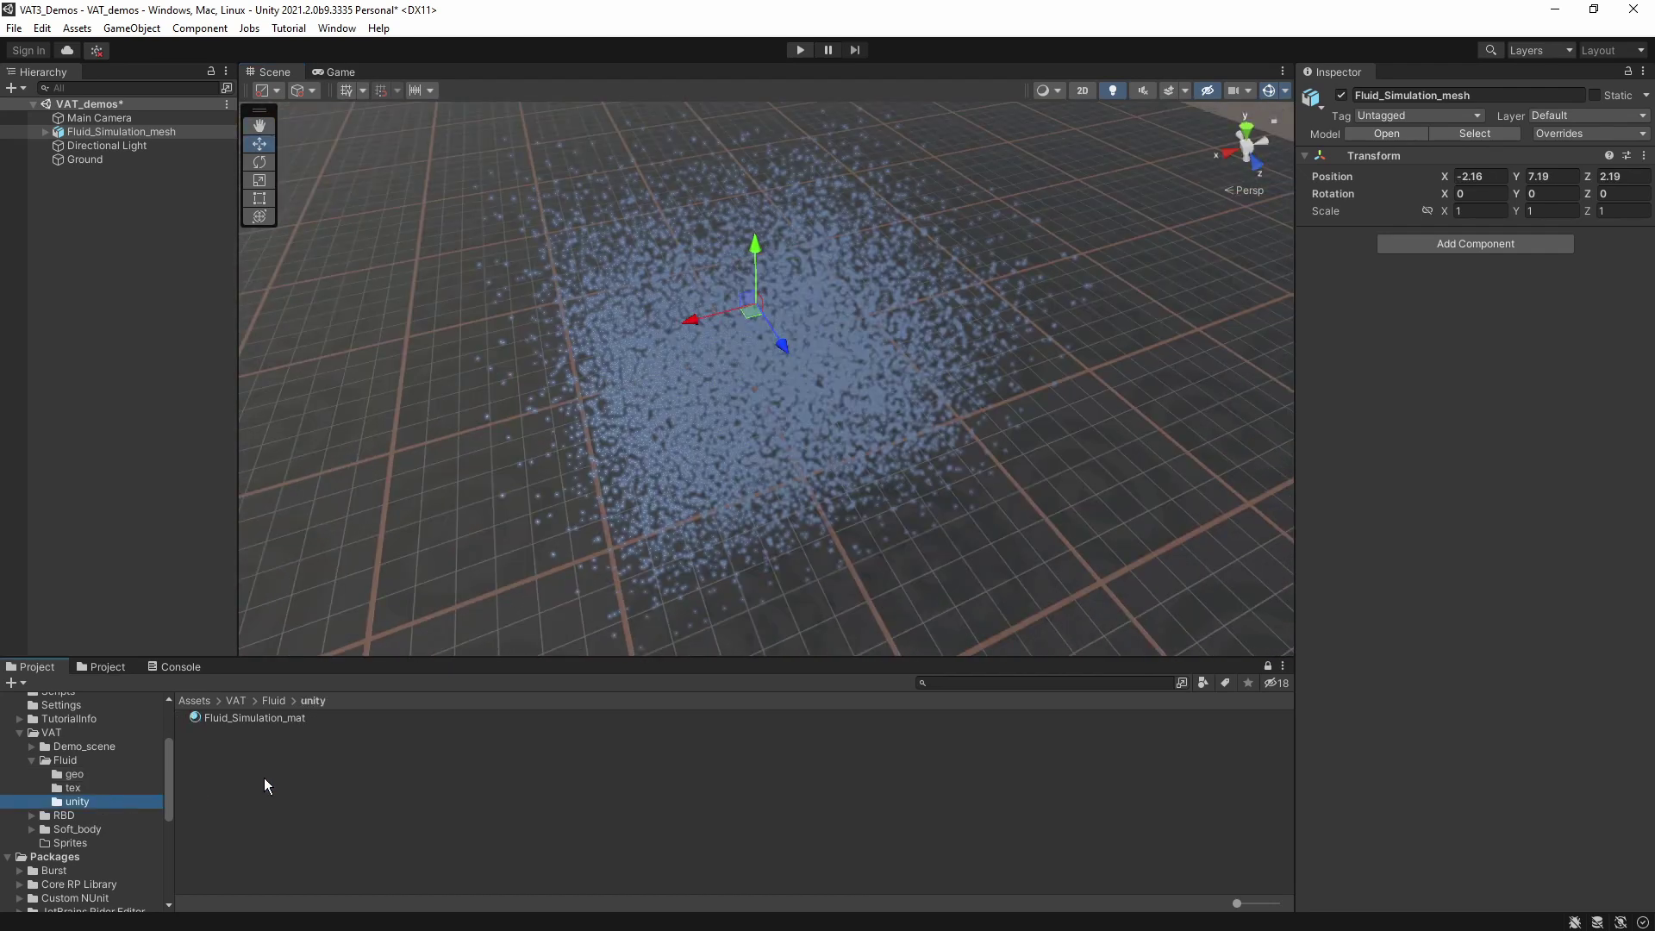
left_click(277, 717)
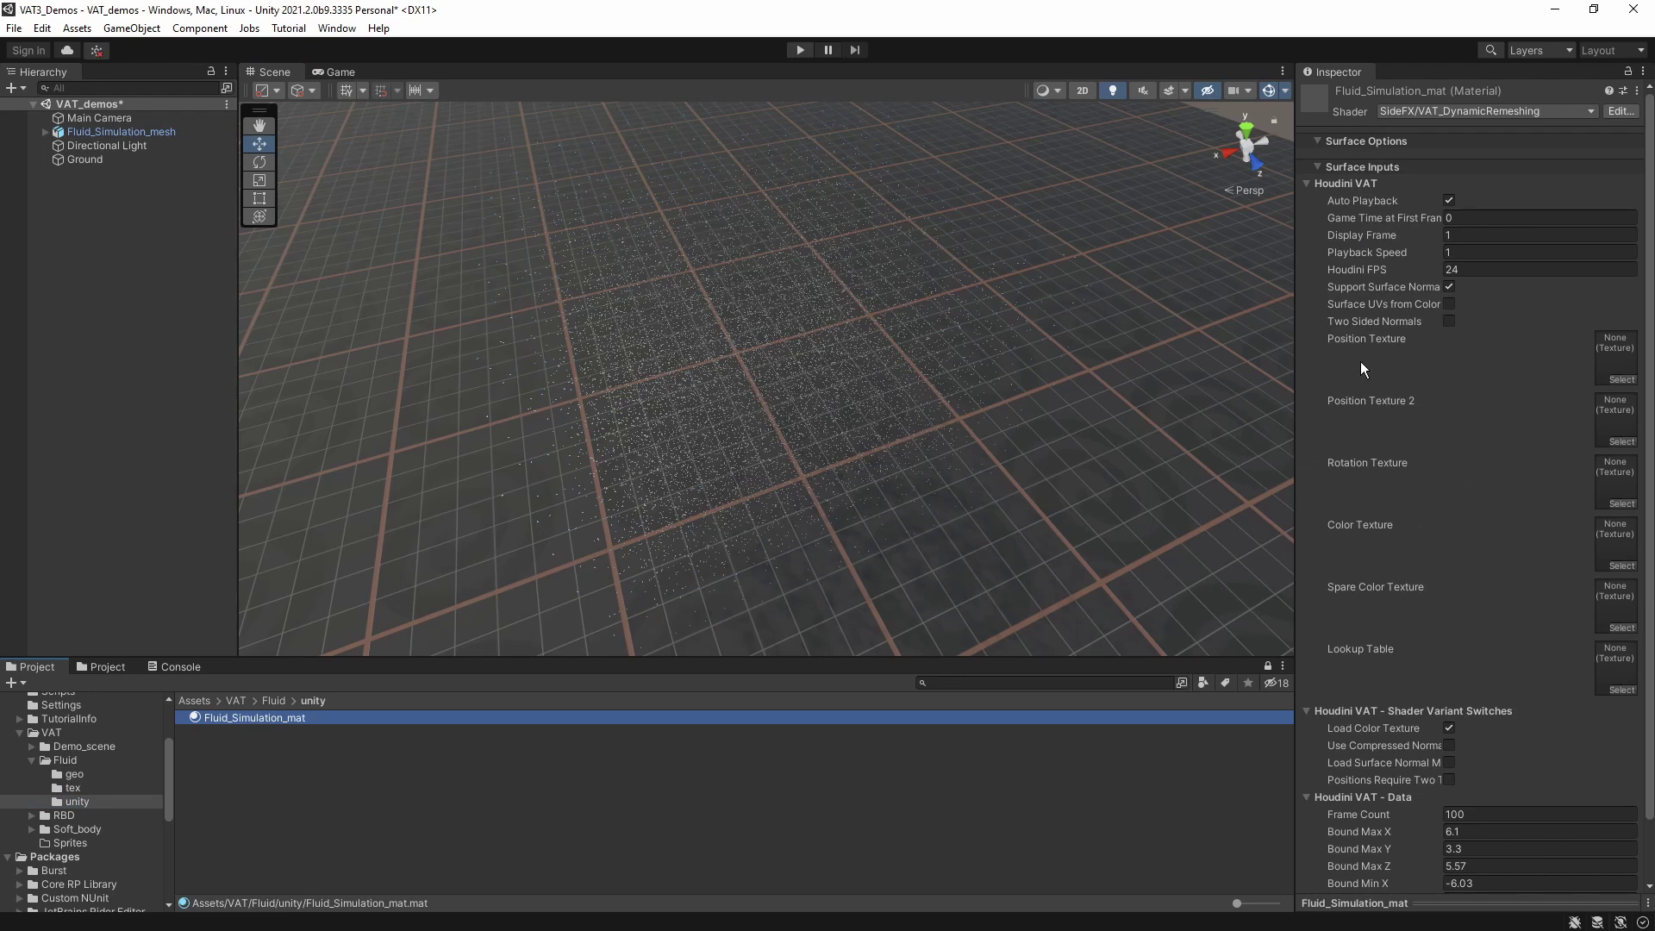
left_click(1629, 72)
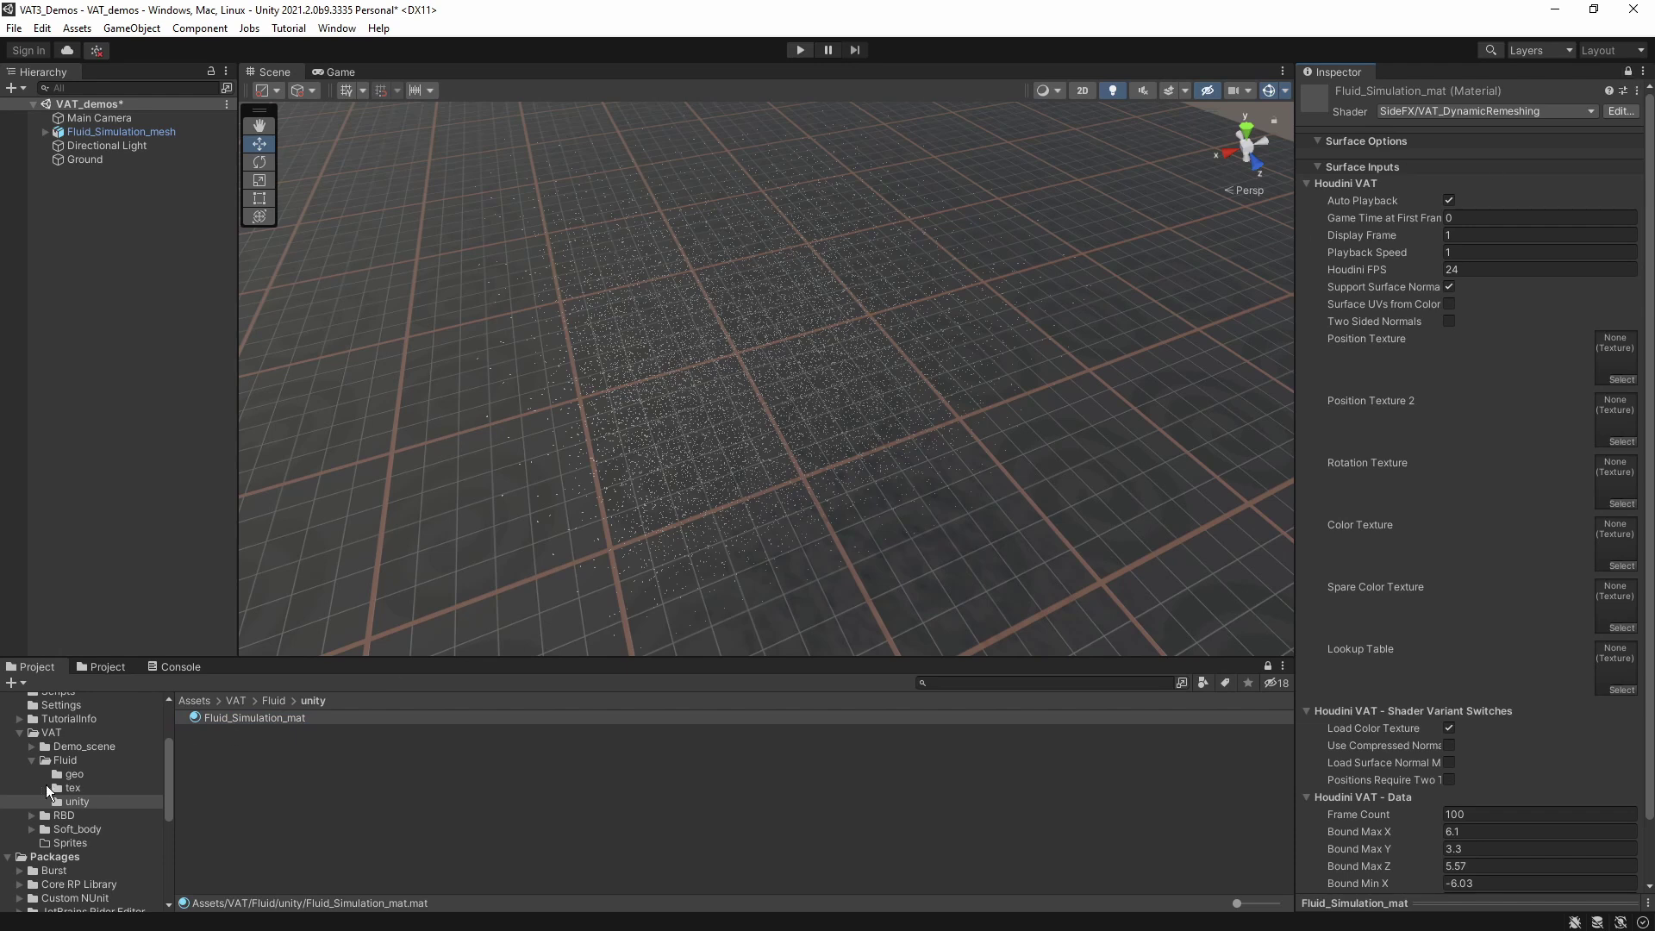
left_click(73, 788)
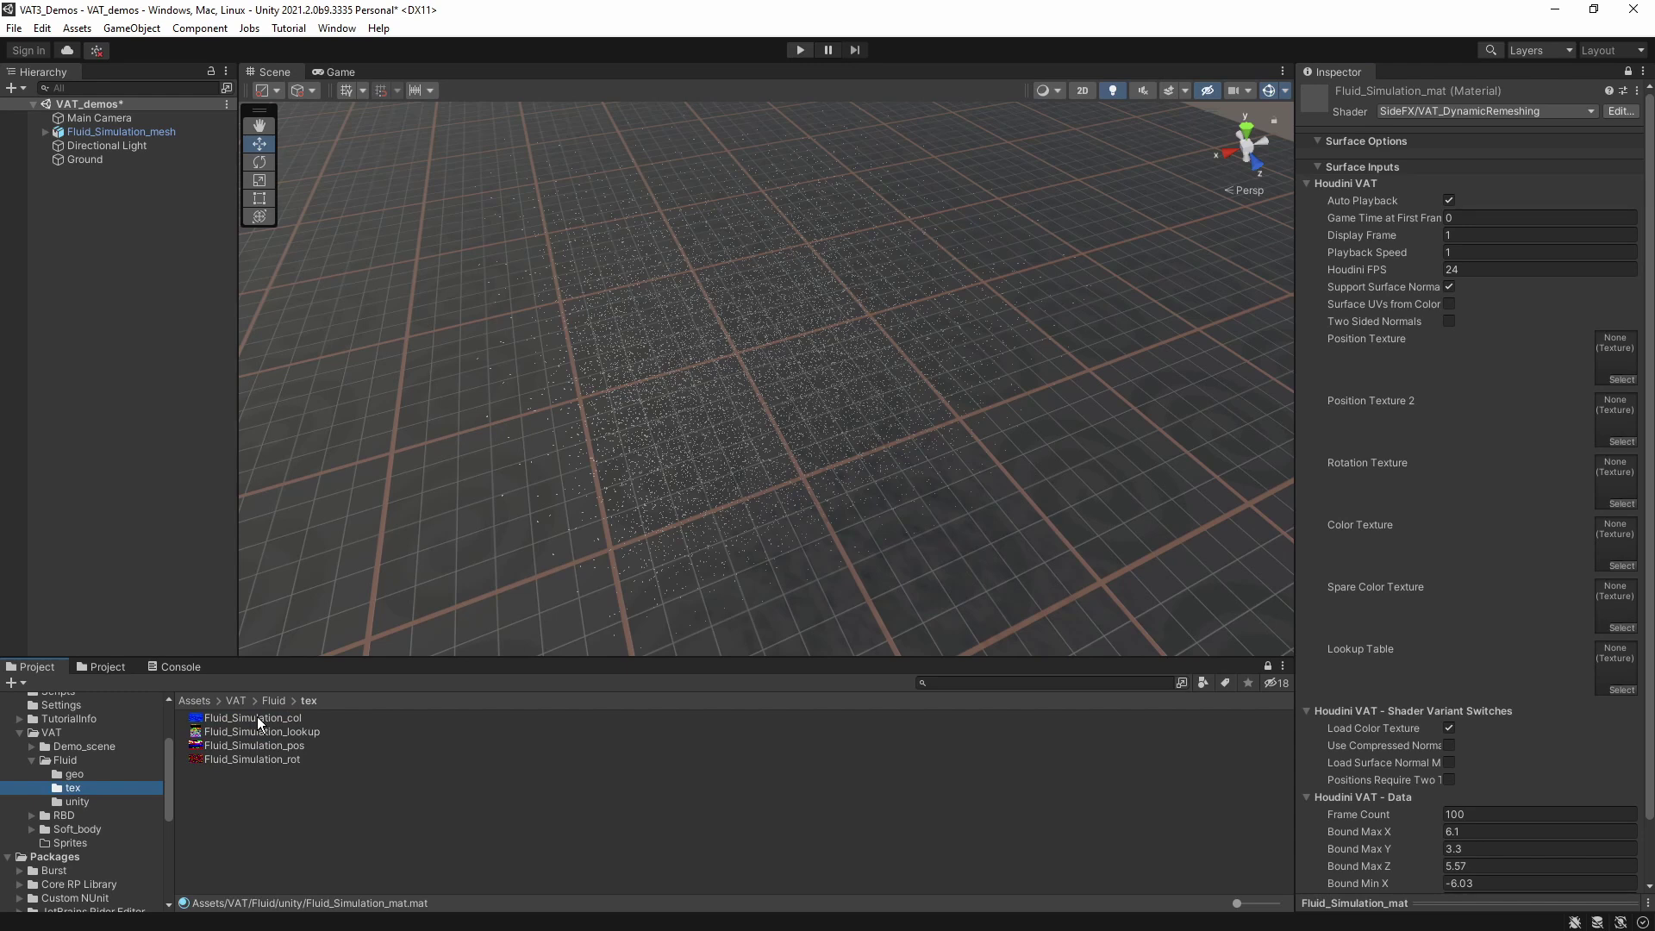
Step: Assign the col, lookup, pos and rot textures to the material's Color, Lookup Table, Position and Rotation slots
left_click_drag(261, 716, 1606, 550)
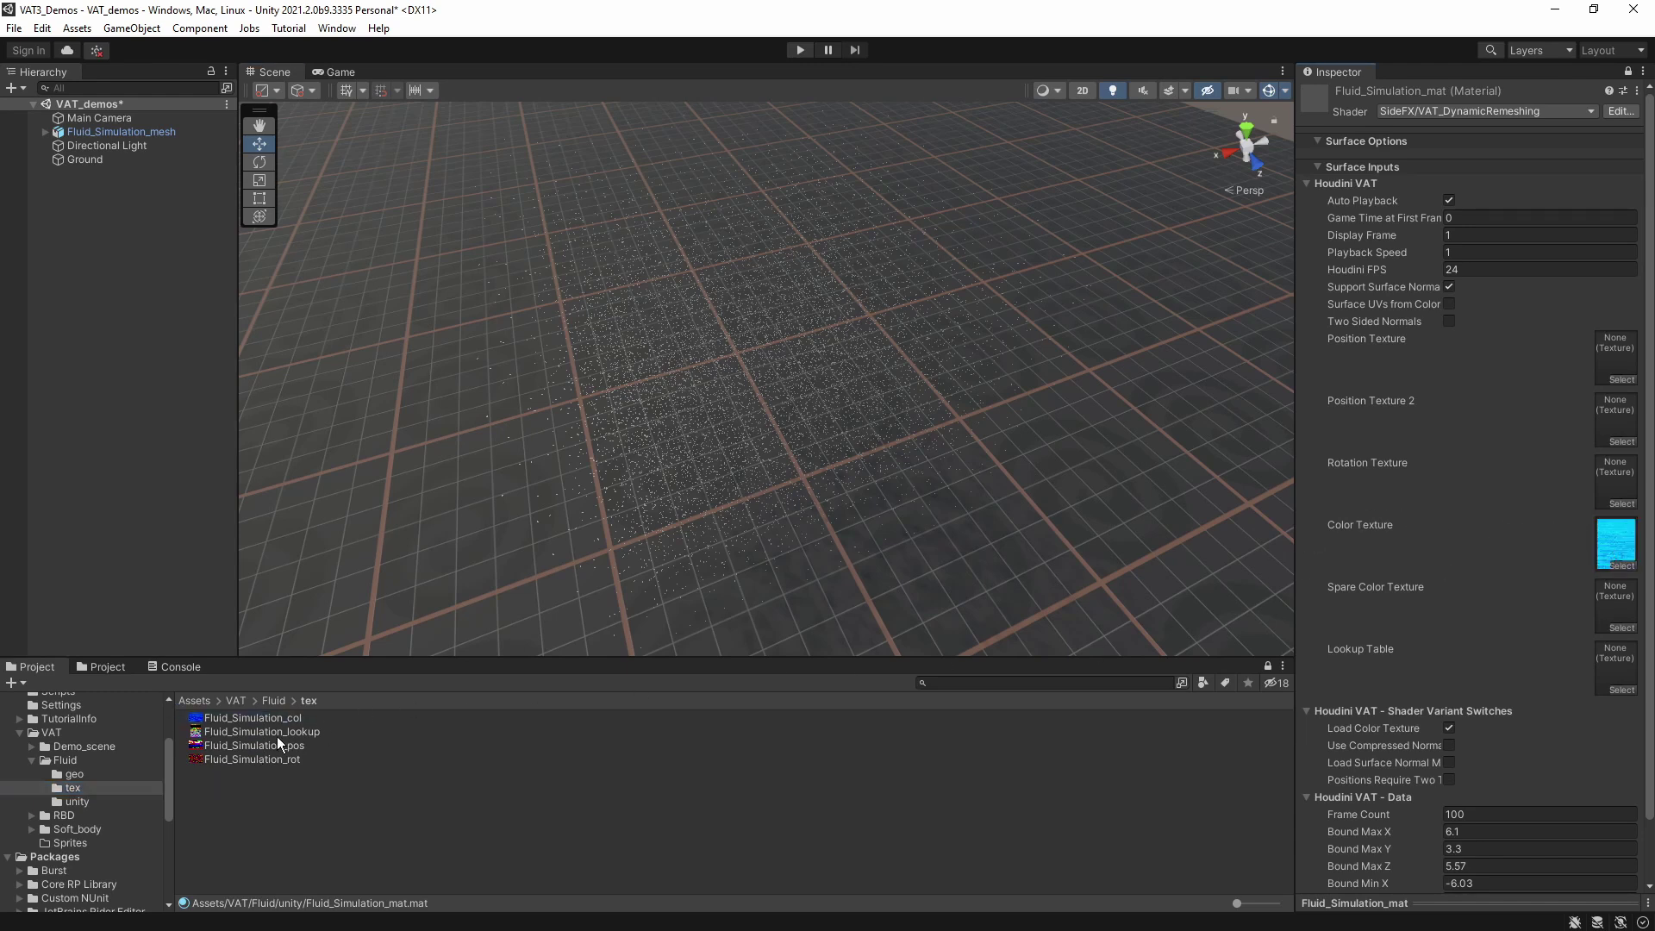
left_click_drag(267, 733, 1615, 668)
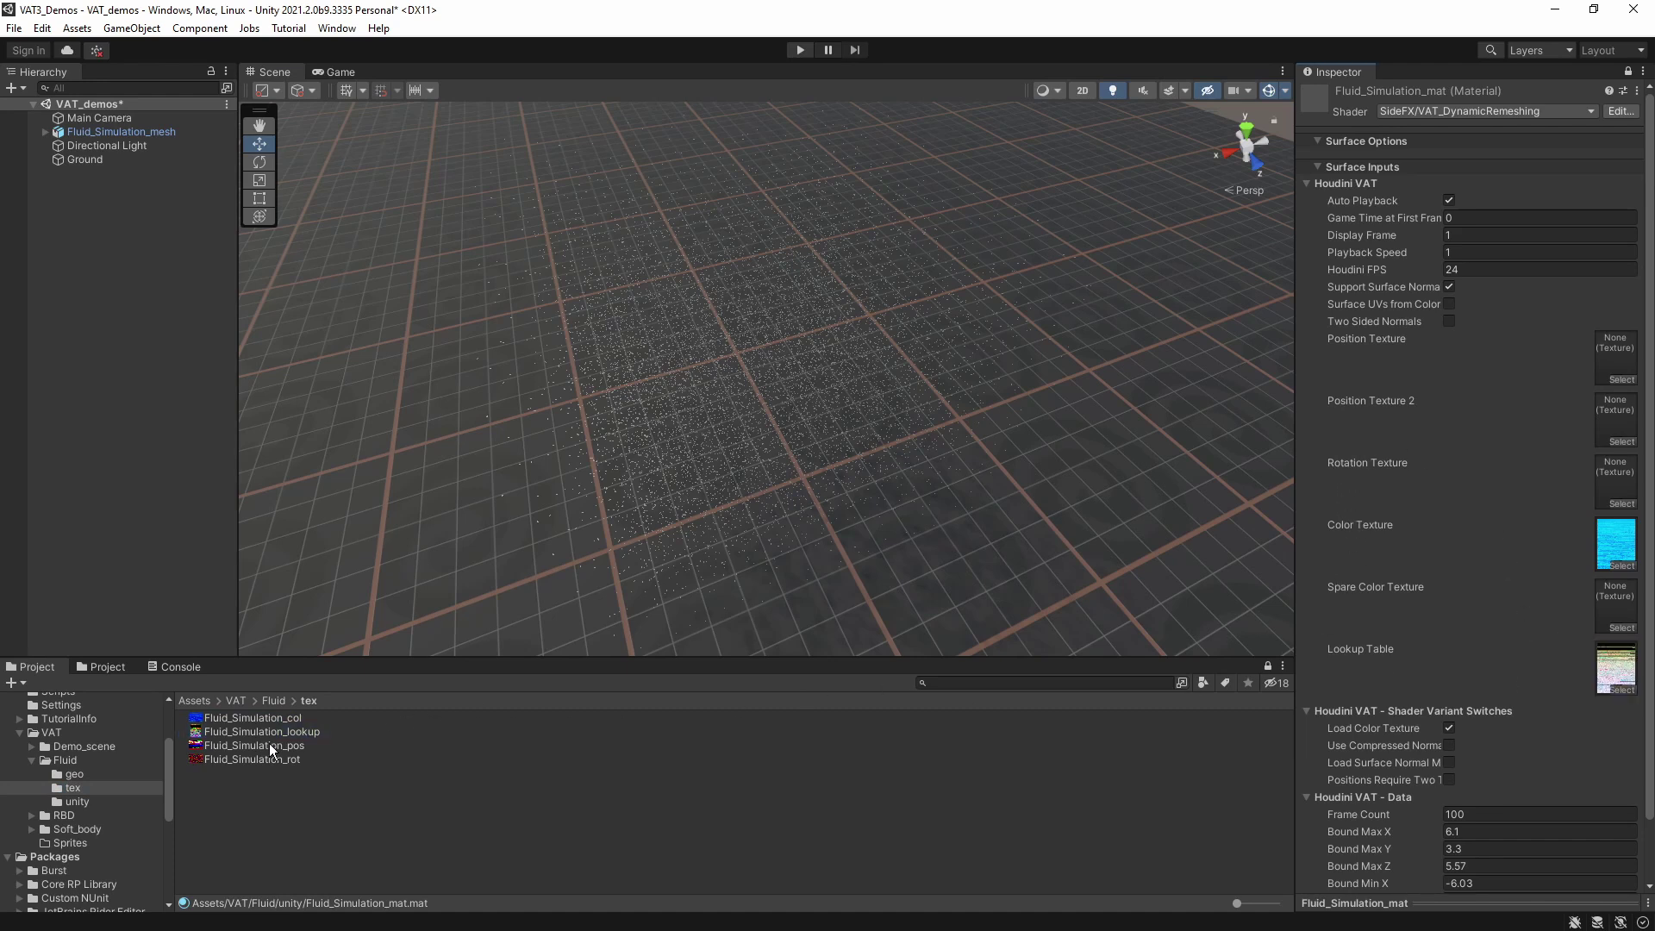
left_click_drag(267, 743, 1514, 359)
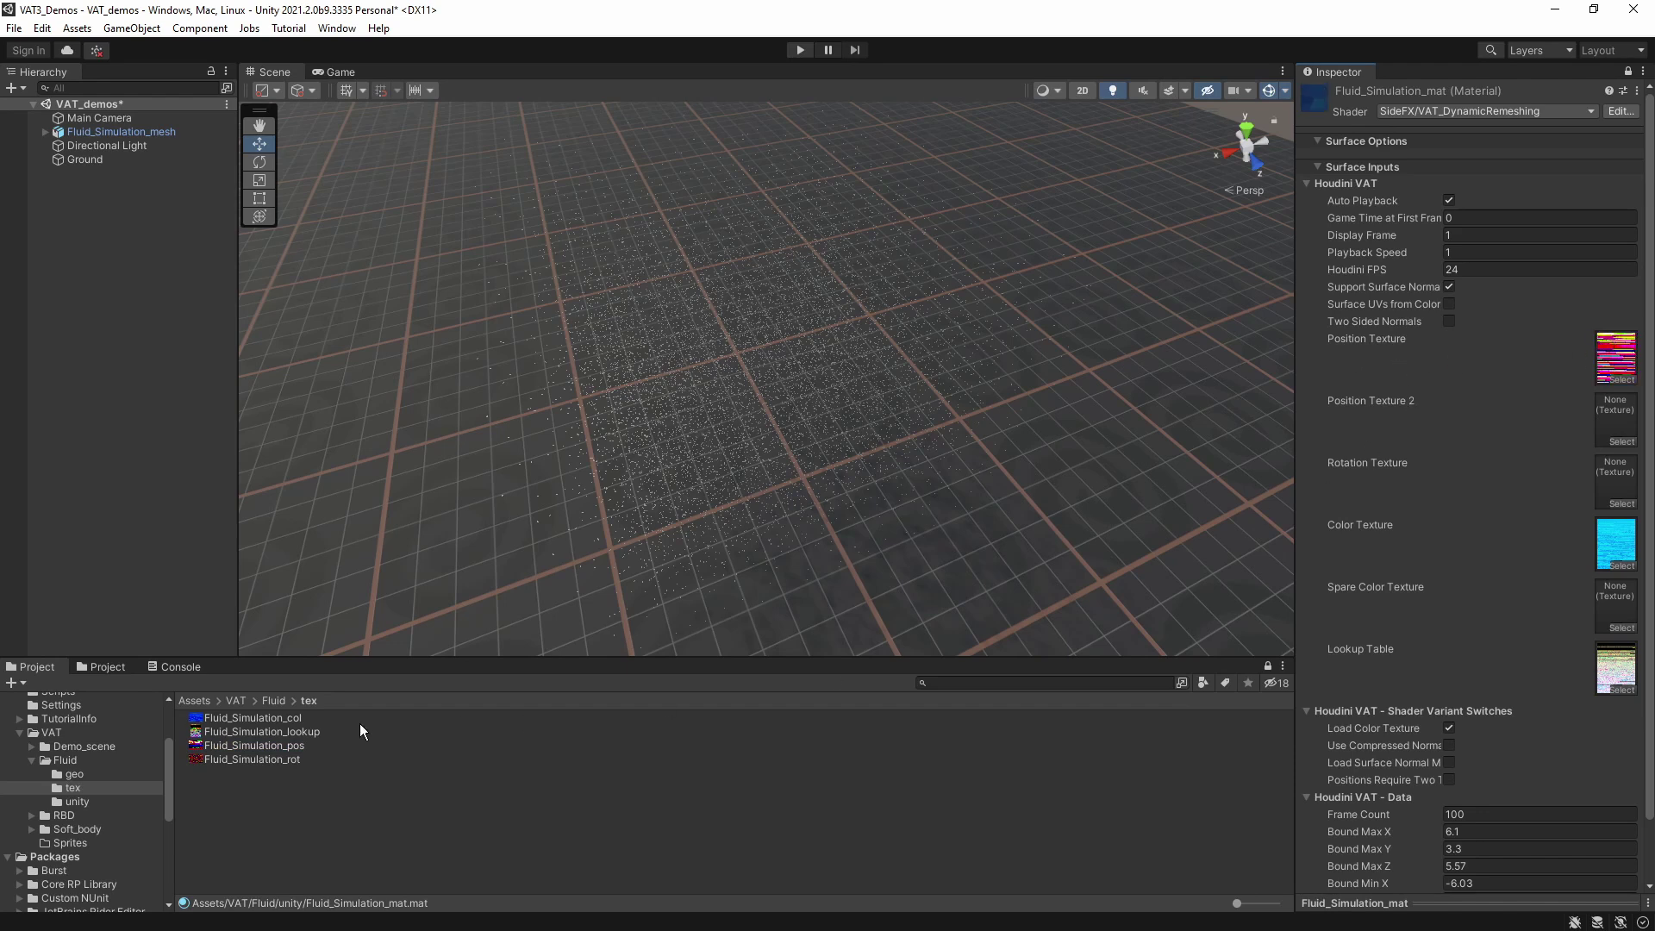
left_click_drag(250, 765, 1620, 496)
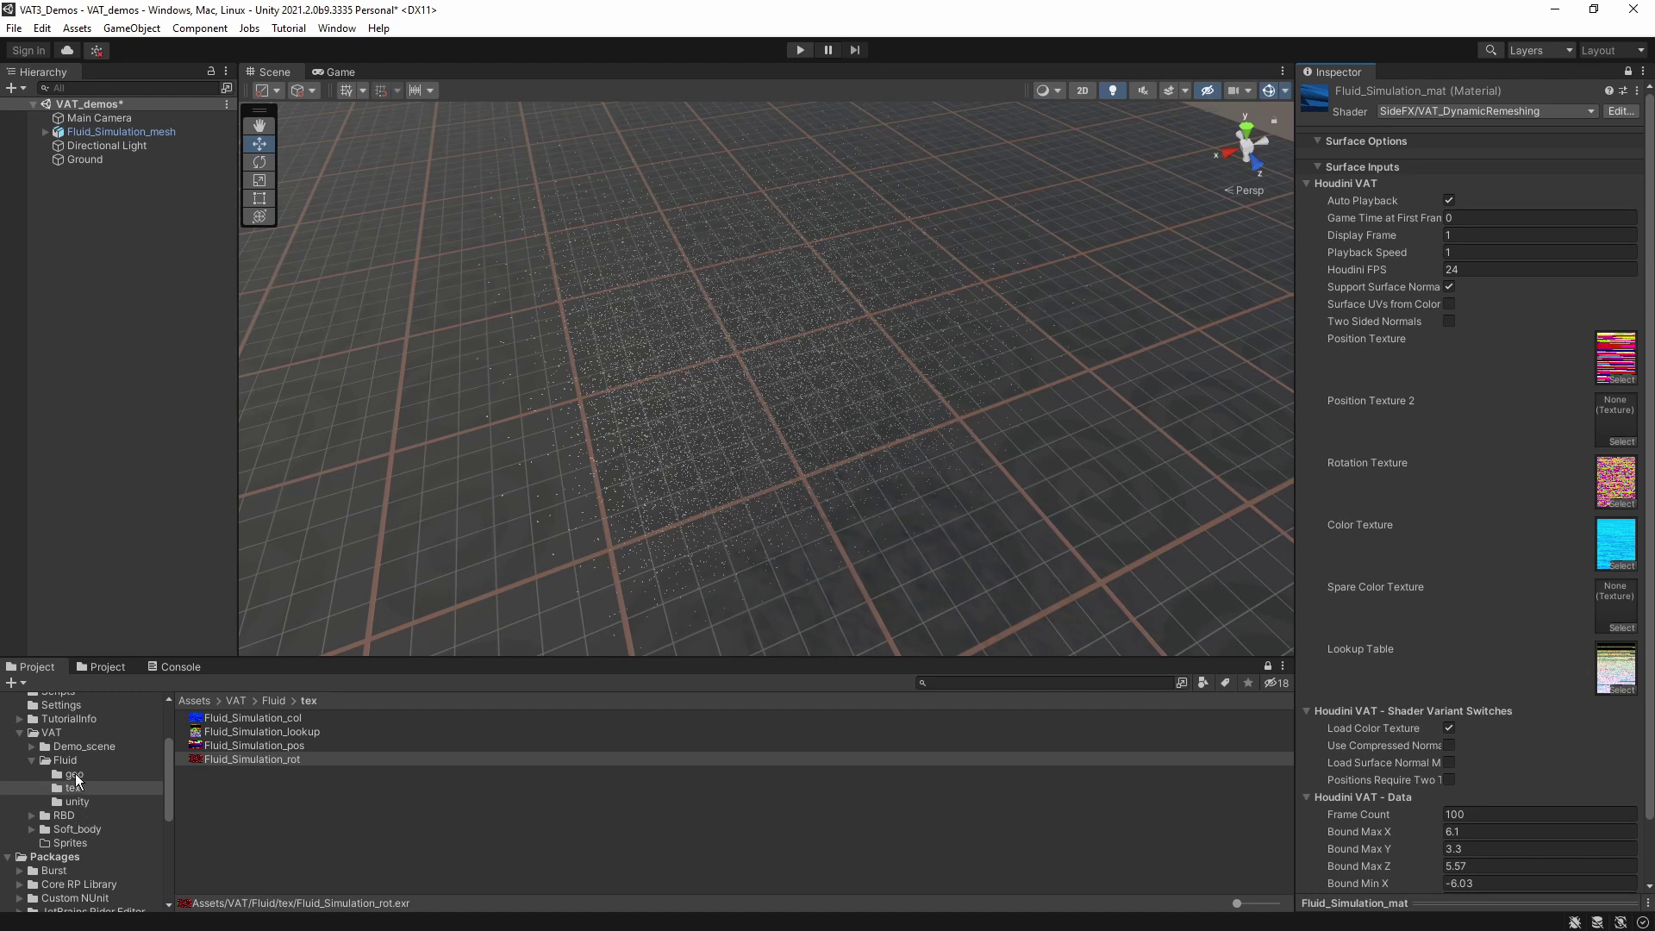
left_click(77, 801)
Step: Assign Fluid_Simulation_mat to Element 0 of the fluid MESH's Mesh Renderer
left_click(732, 377)
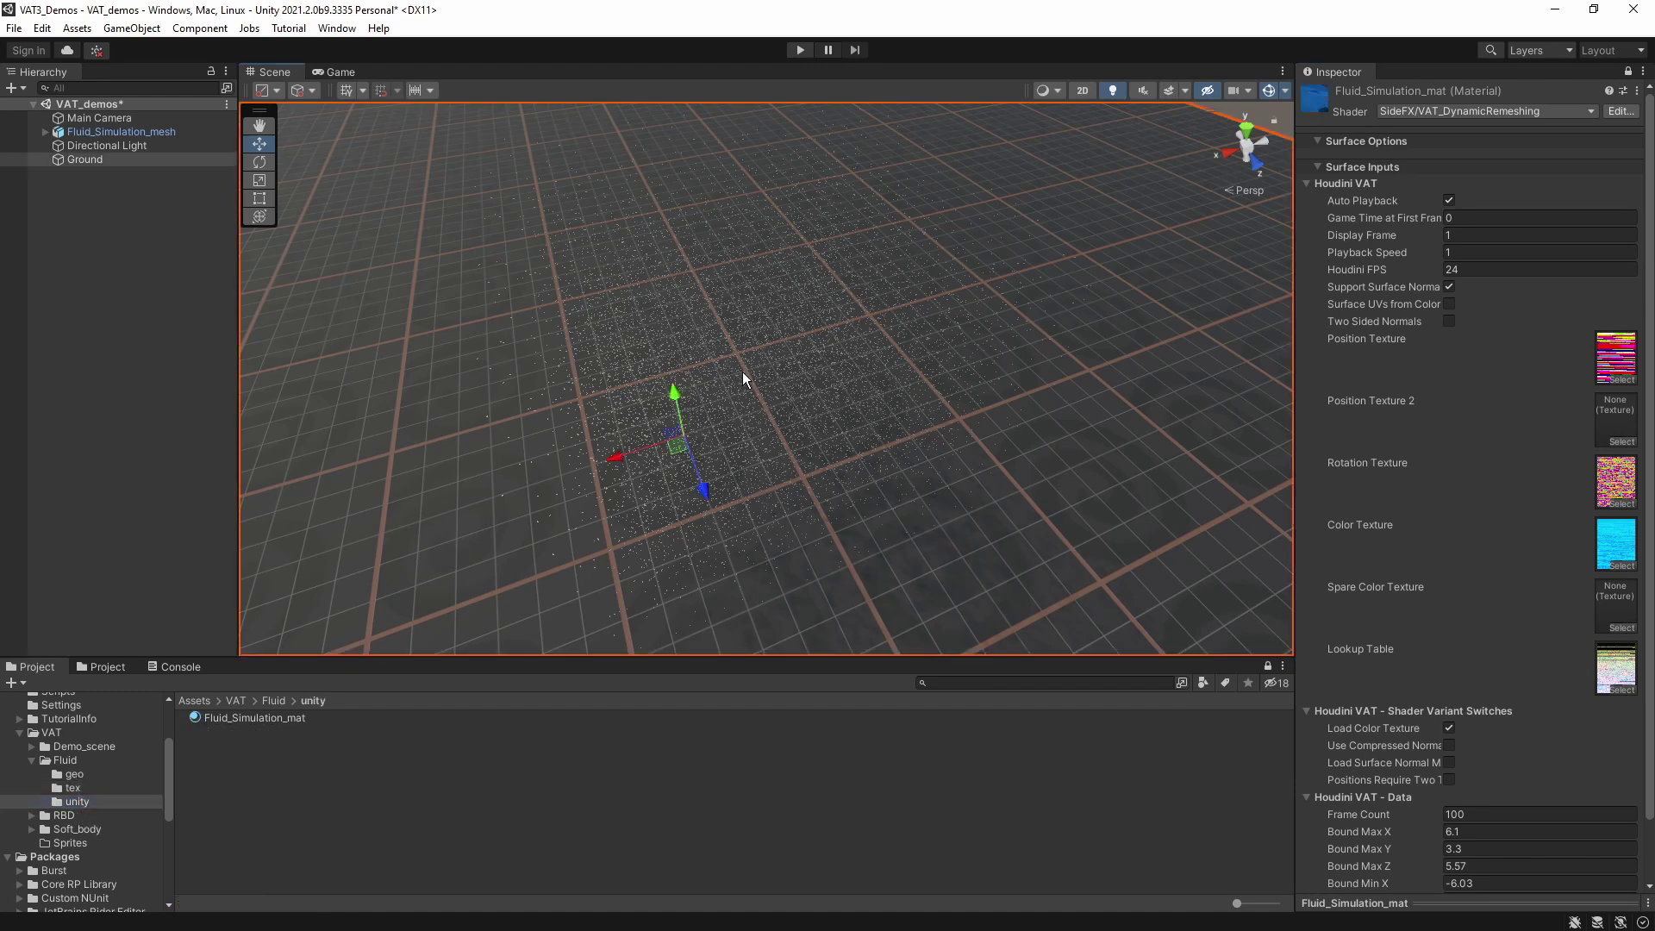
left_click(776, 388)
left_click_drag(251, 719, 1483, 309)
left_click_drag(1009, 431, 992, 369, "alt")
Step: Orbit and zoom the Scene view to inspect the animated splash from above
left_click_drag(863, 370, 695, 351, "alt")
scroll(702, 340, "up", 5)
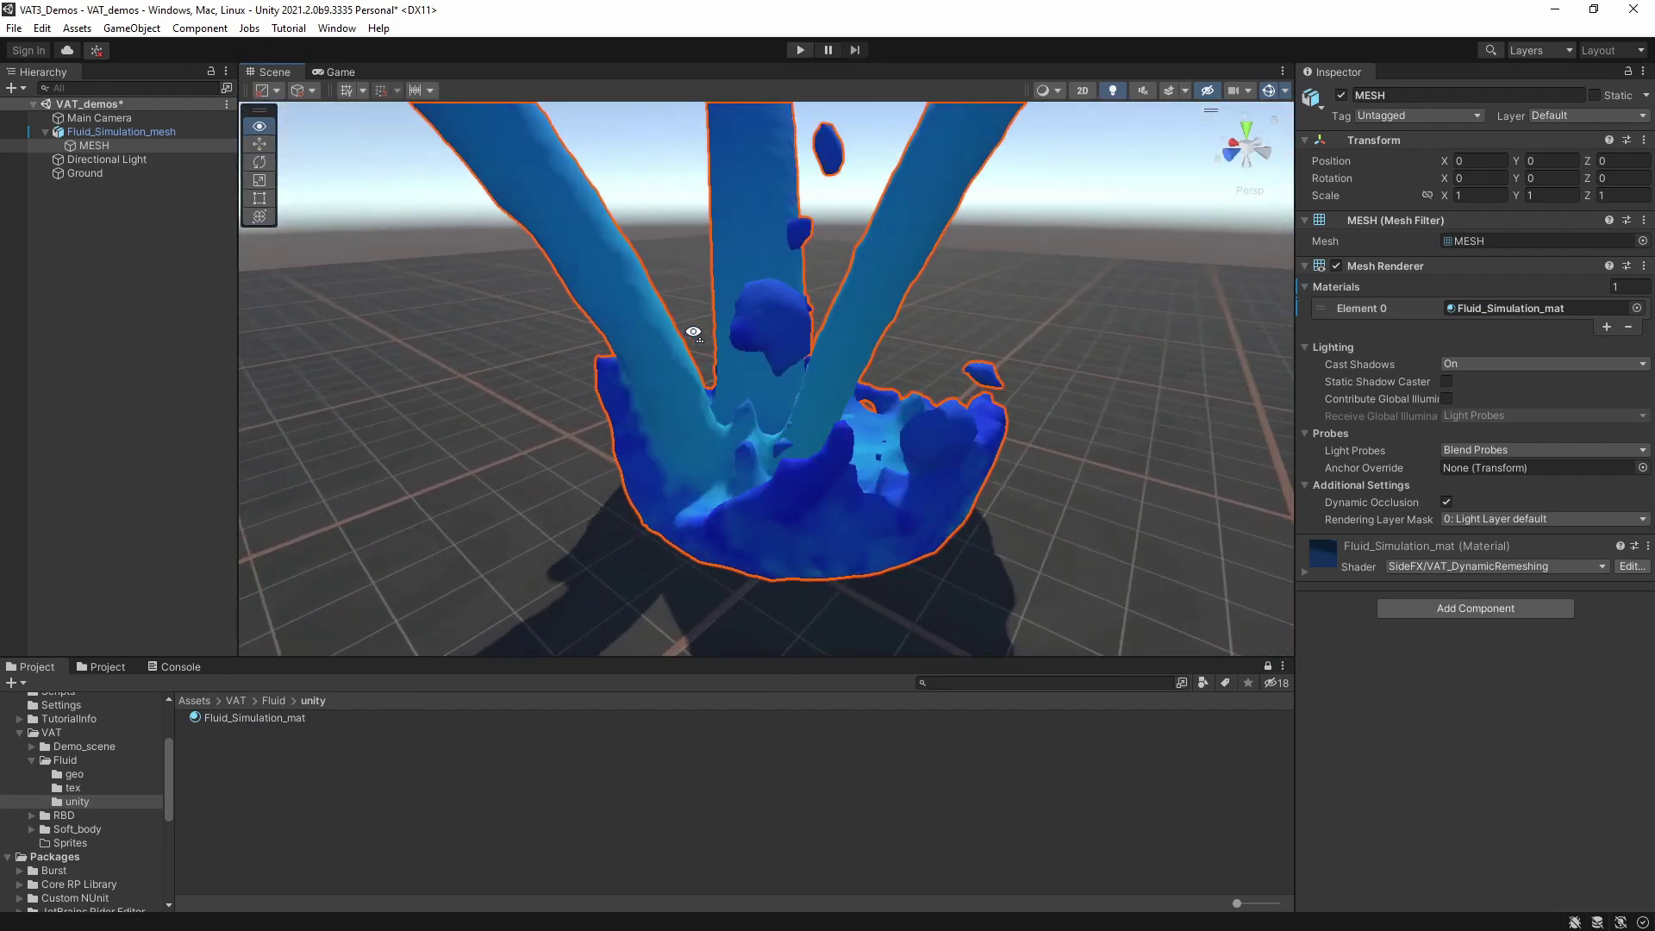
scroll(693, 333, "down", 5)
mouse_move(702, 354)
left_mouse_down("alt")
mouse_move(1112, 448)
mouse_move(1308, 431)
mouse_move(968, 414)
mouse_move(759, 323)
mouse_move(731, 351)
left_mouse_up("alt")
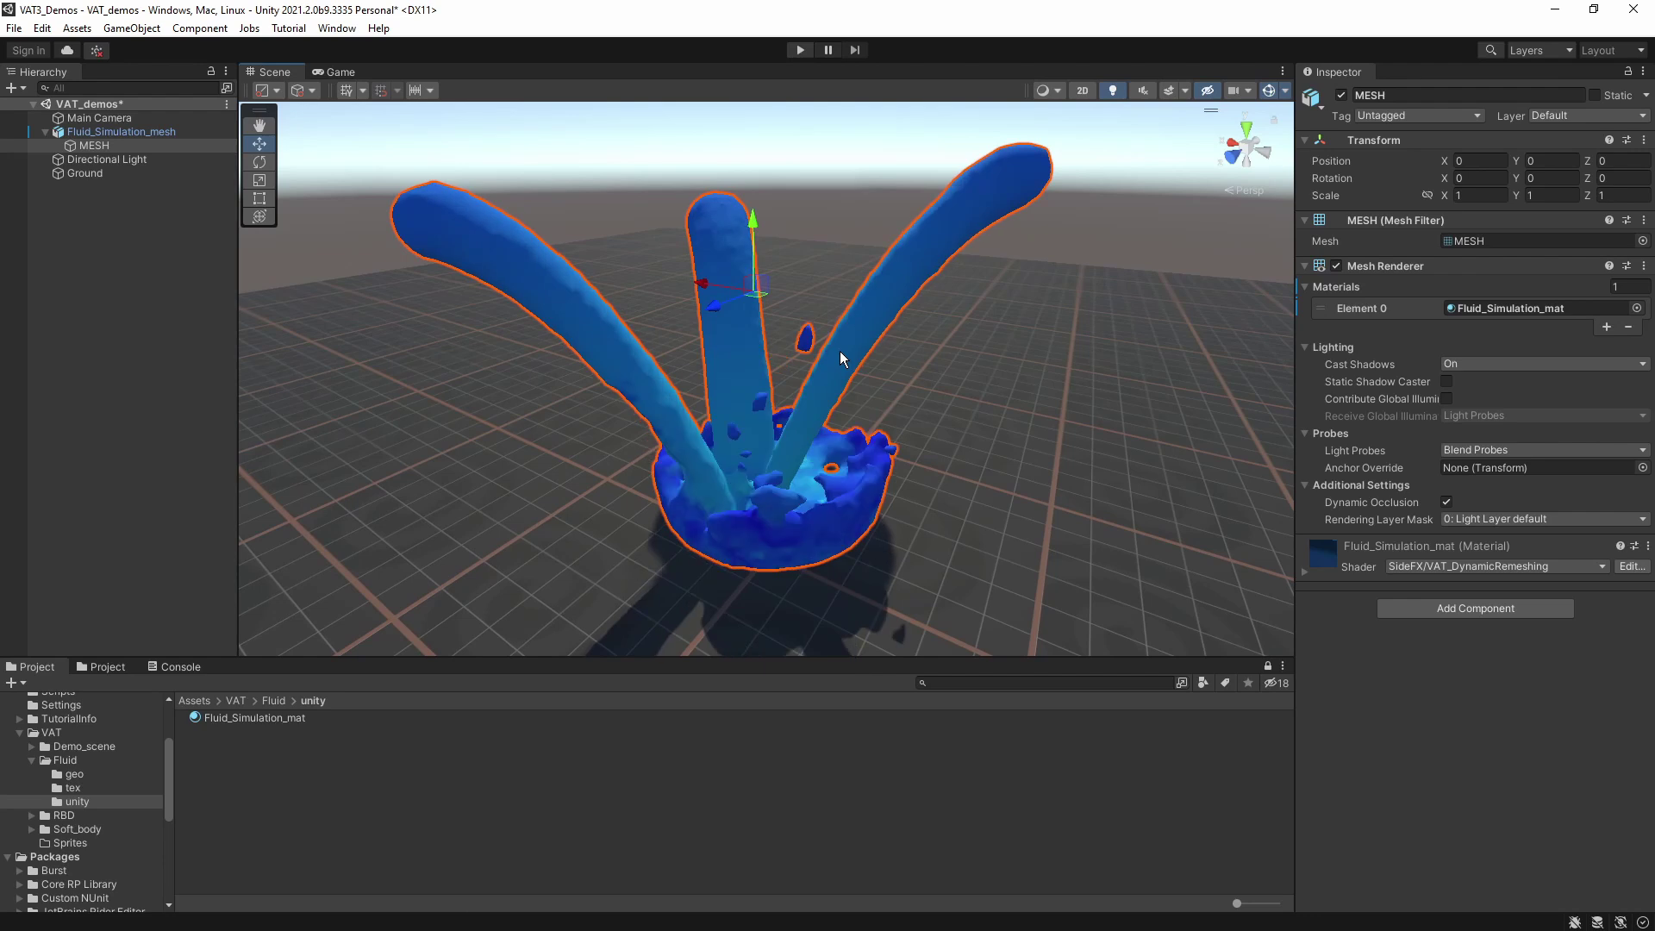
left_click_drag(840, 354, 681, 207, "alt")
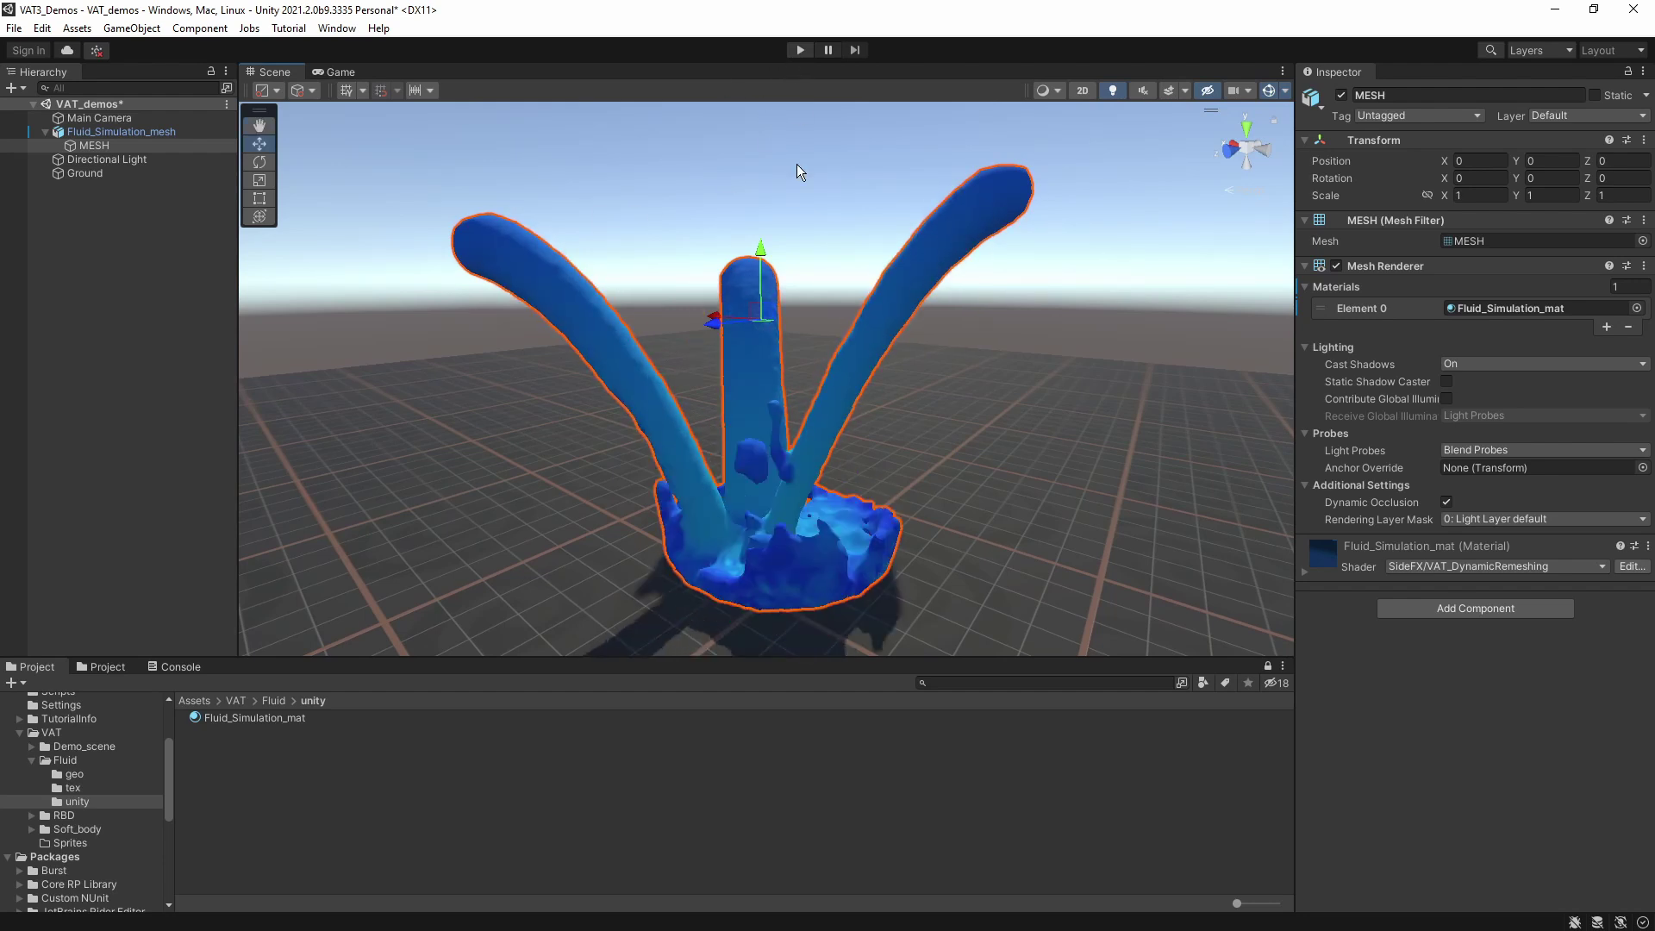
Step: Run the scene in Play mode to watch the splash loop, then stop it with Ctrl+P
left_click(800, 49)
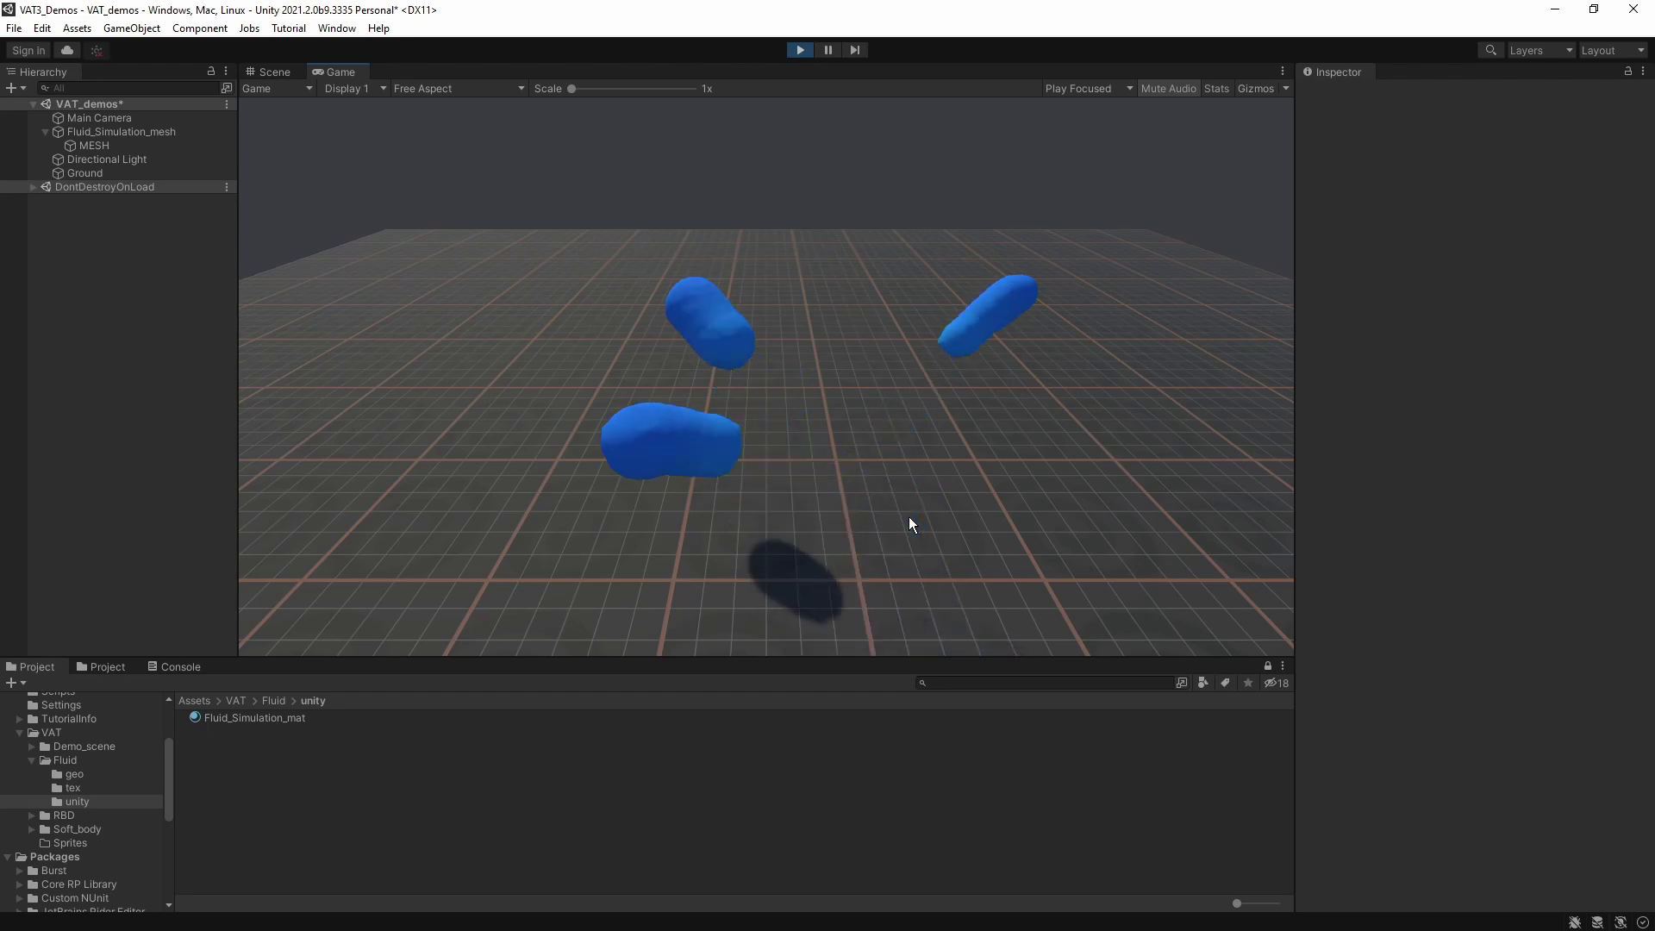
key("ctrl+p")
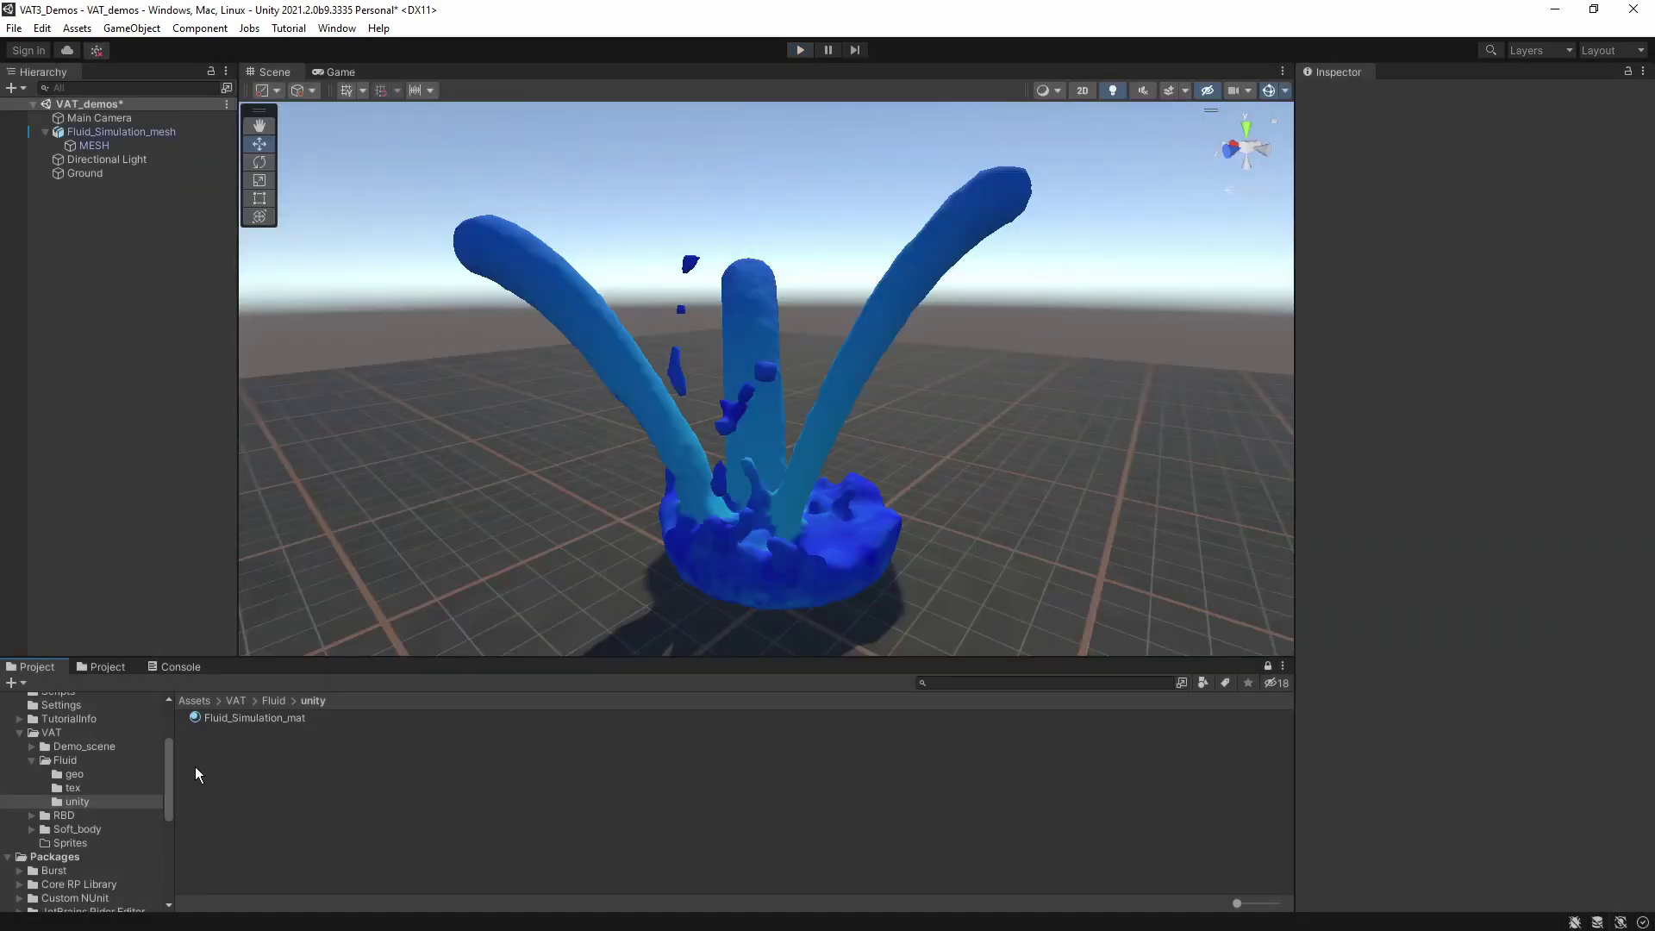
Step: Open Fluid_Simulation_mat's VAT_DynamicRemeshing shader graph and scroll to the SideFX VAT package
left_click(210, 715)
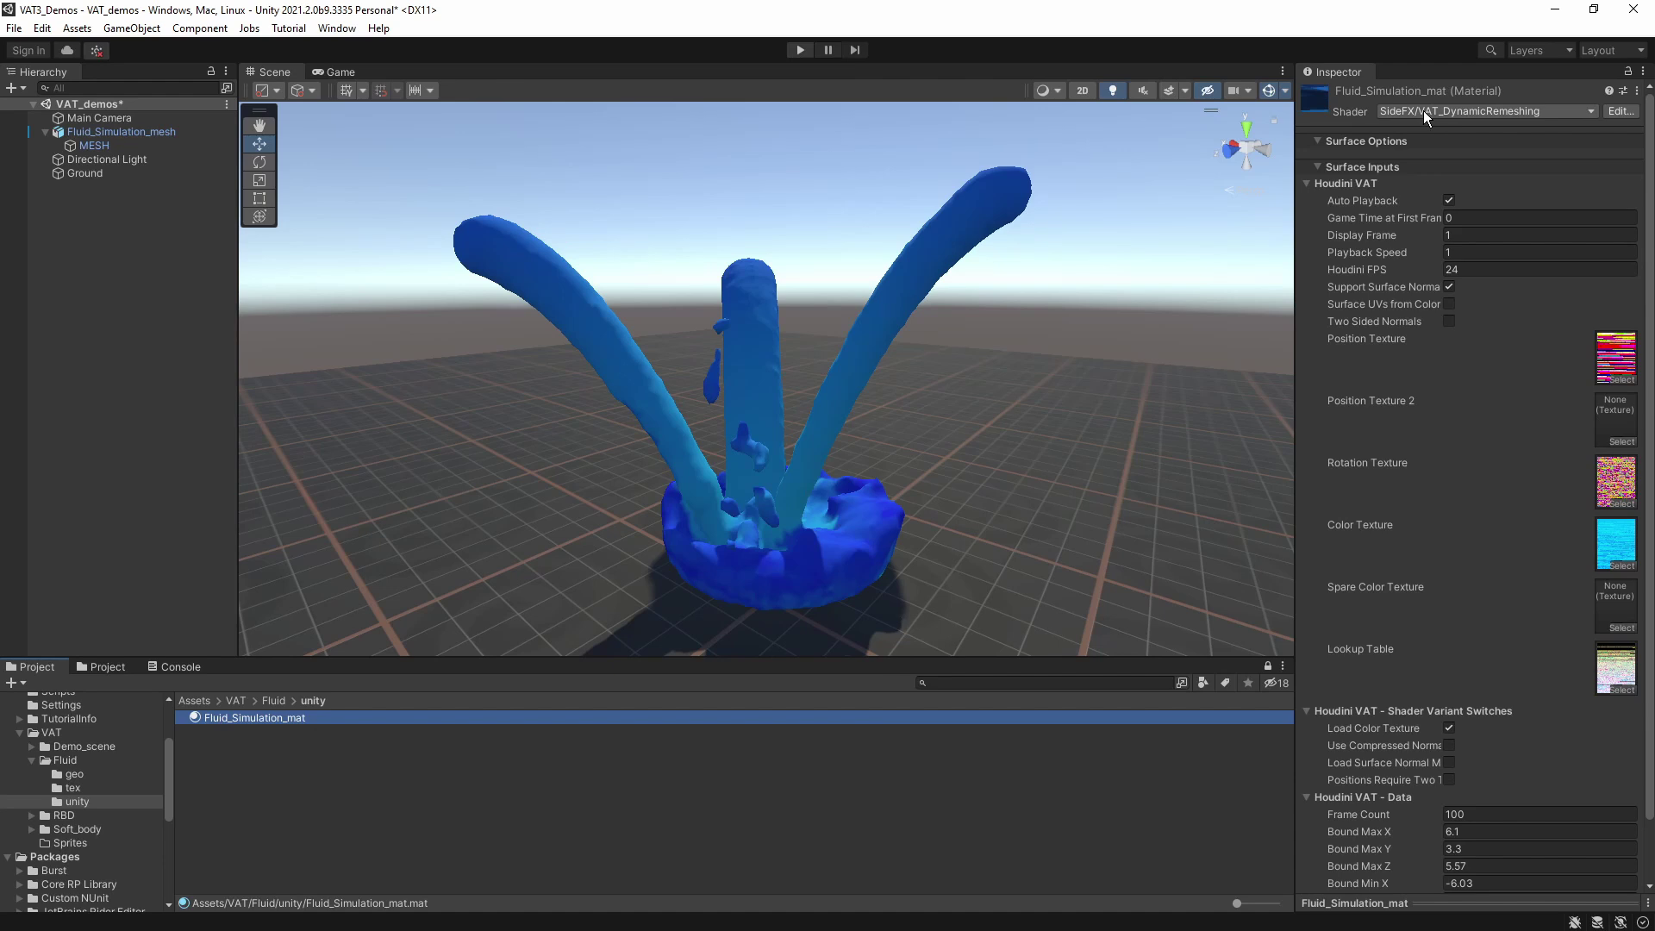
left_click(1628, 115)
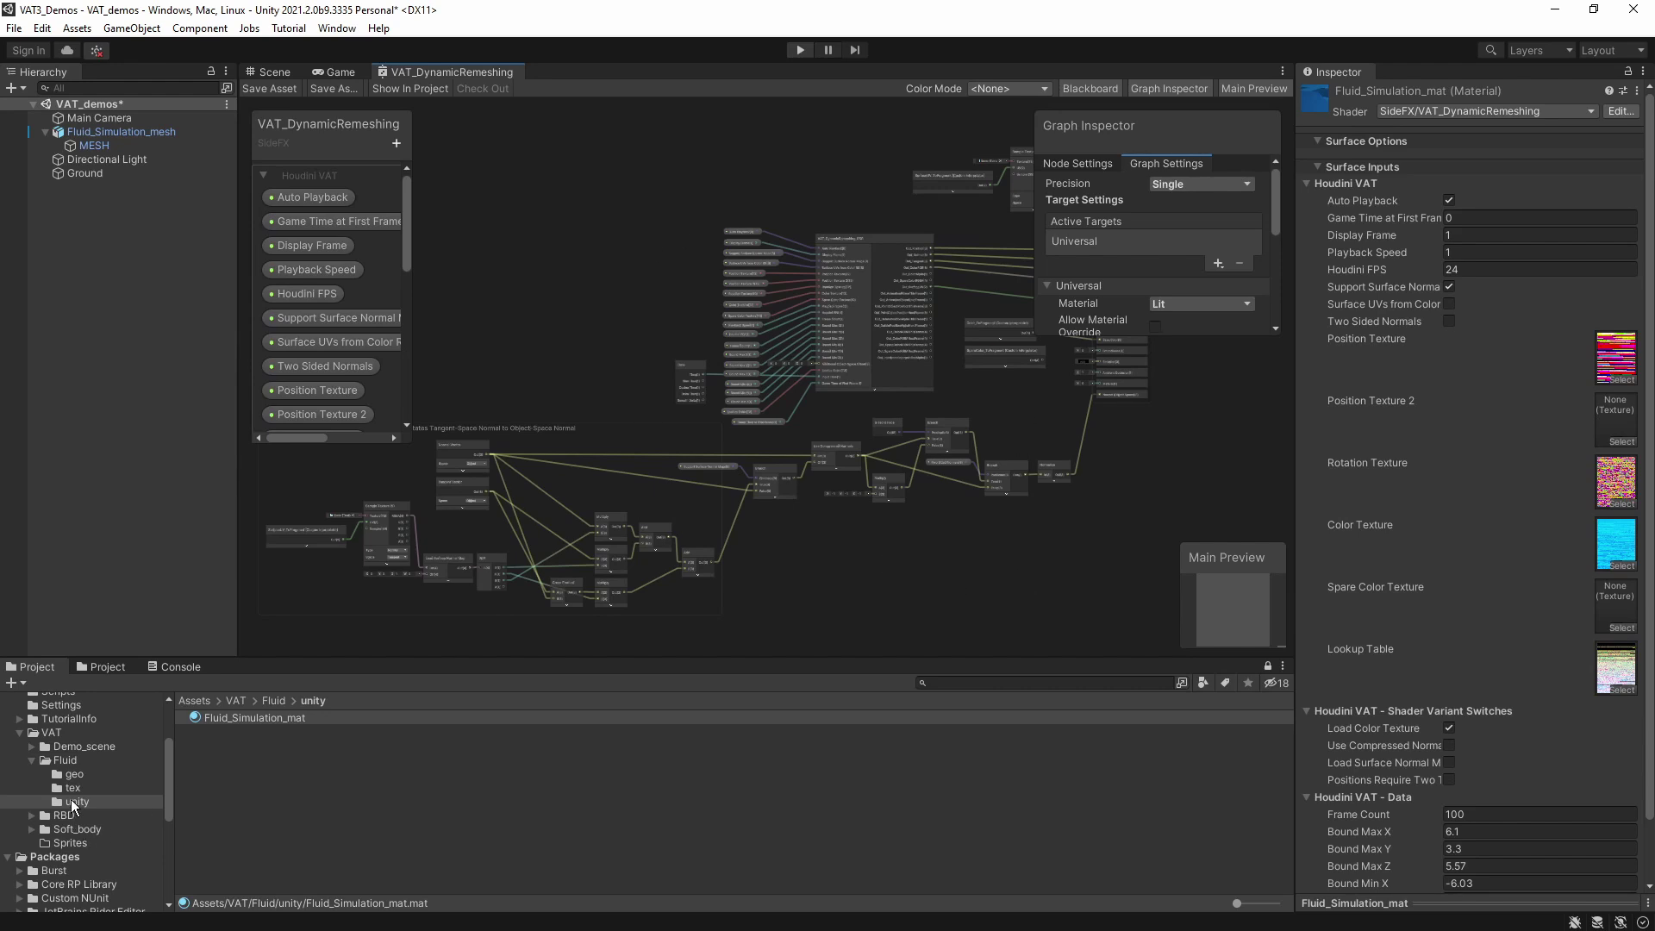
scroll(72, 799, "down", 5)
Step: Show the SideFX package's Shaders folder and inspect the VAT_SoftBodyDeformation shader
left_click(86, 829)
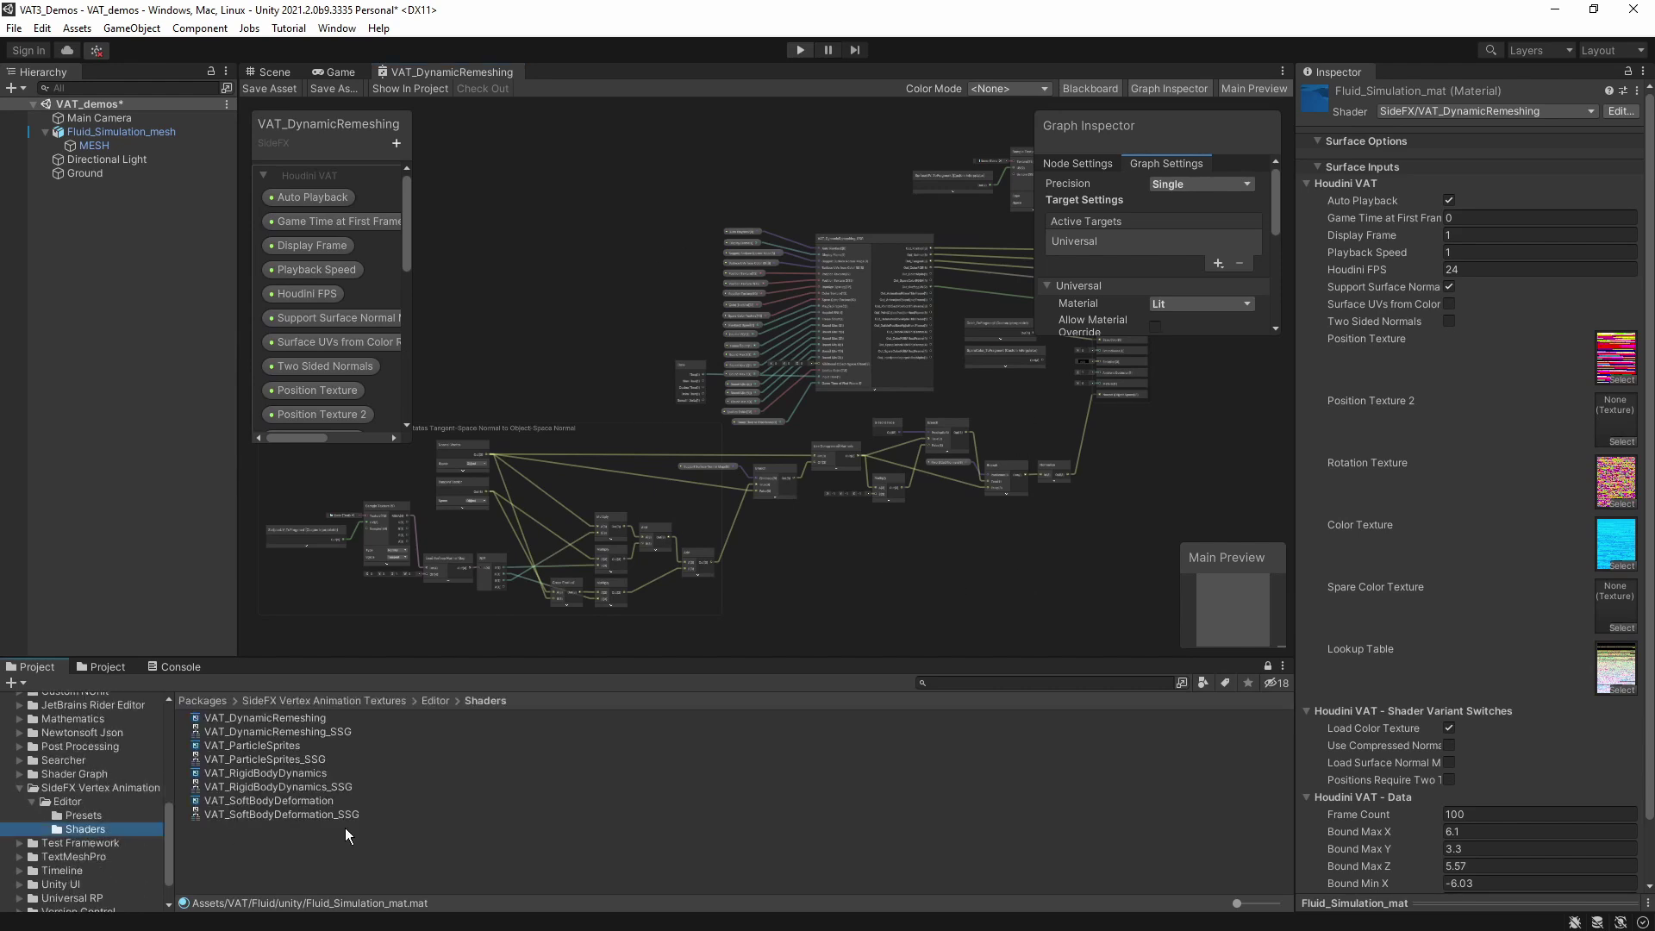
left_click(262, 801)
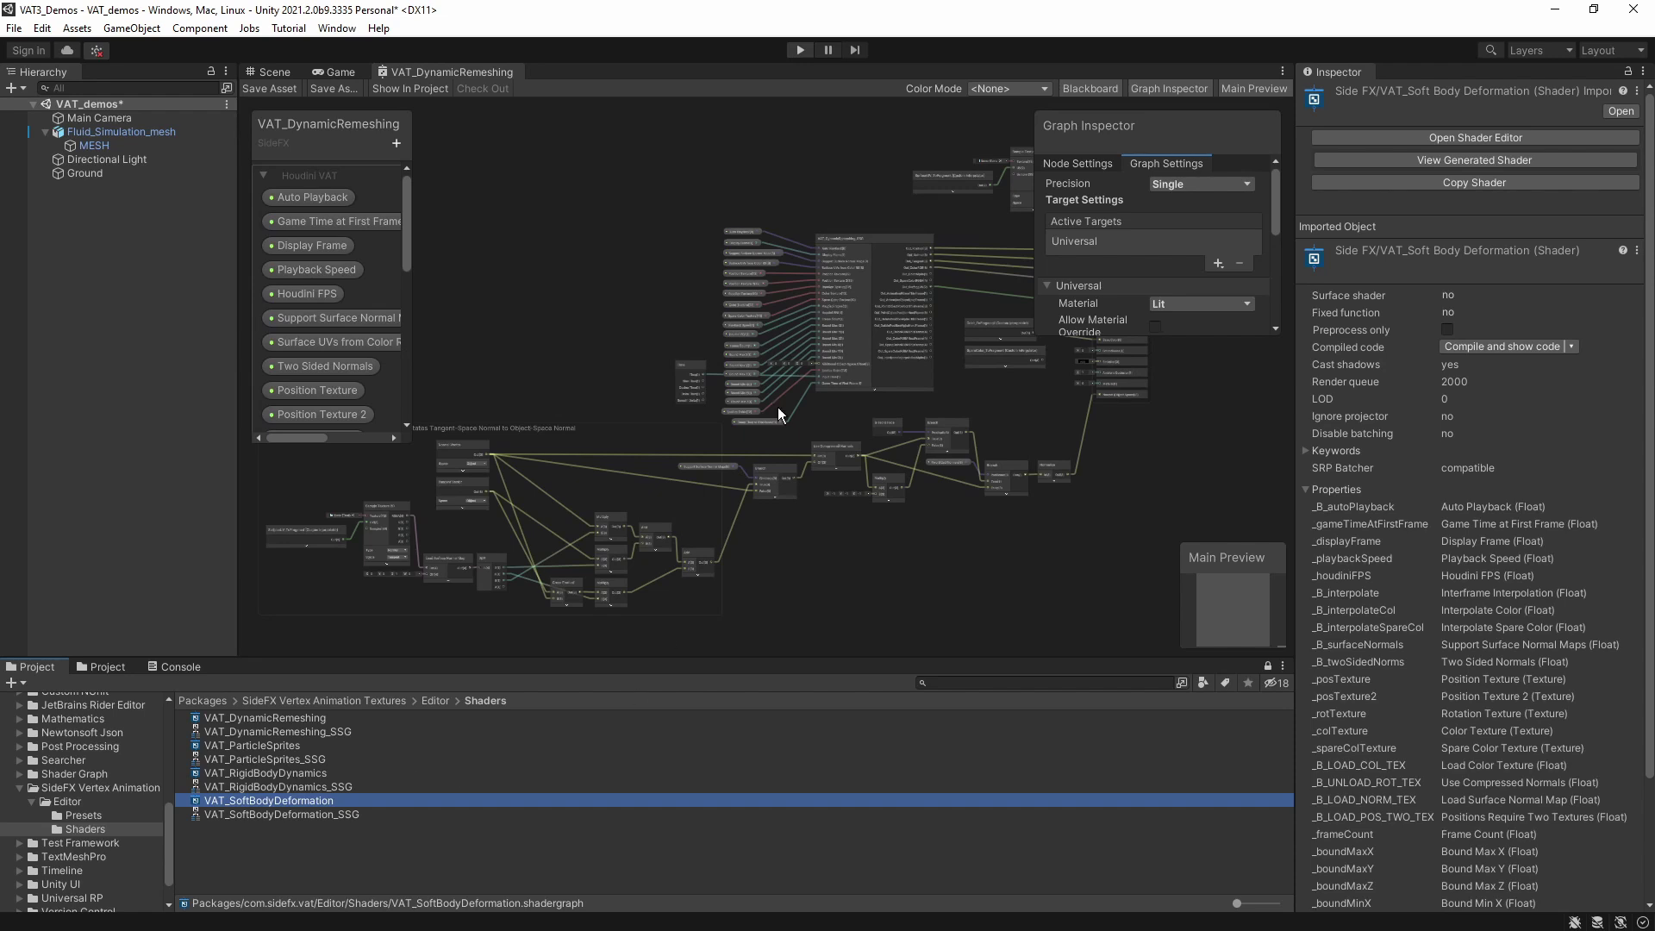
scroll(872, 200, "up", 3)
Step: Frame and inspect the VAT_DynamicRemeshing_SSG subgraph node in the shader graph
middle_click_drag(872, 200, 648, 166)
left_click(645, 231)
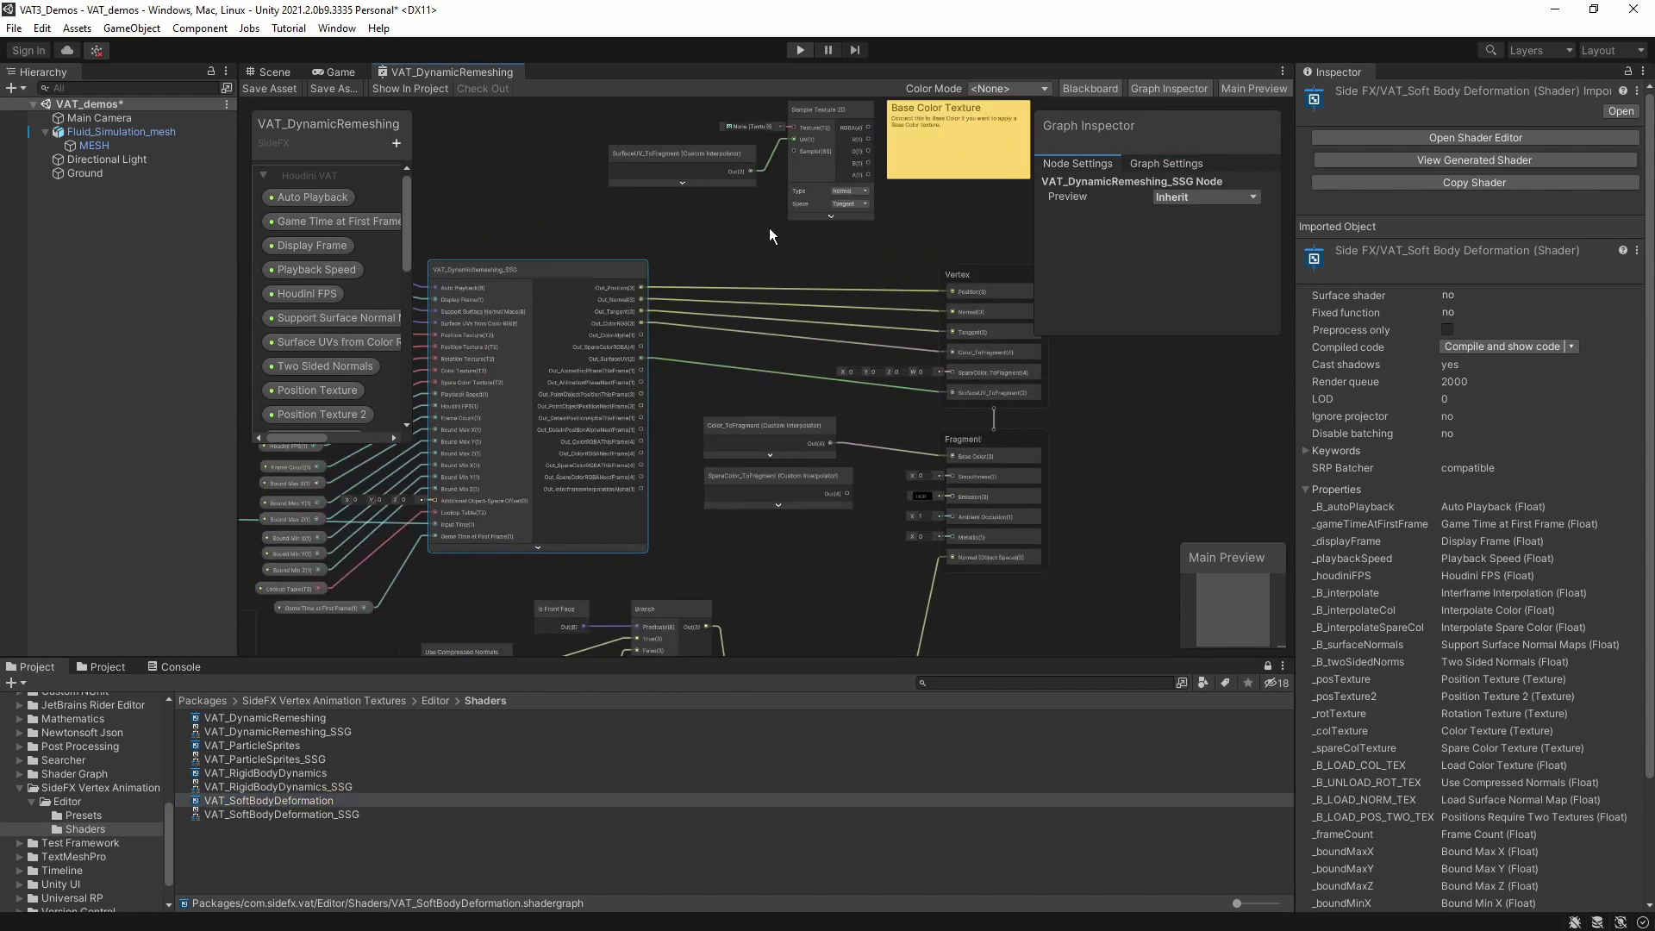
scroll(759, 231, "down", 2)
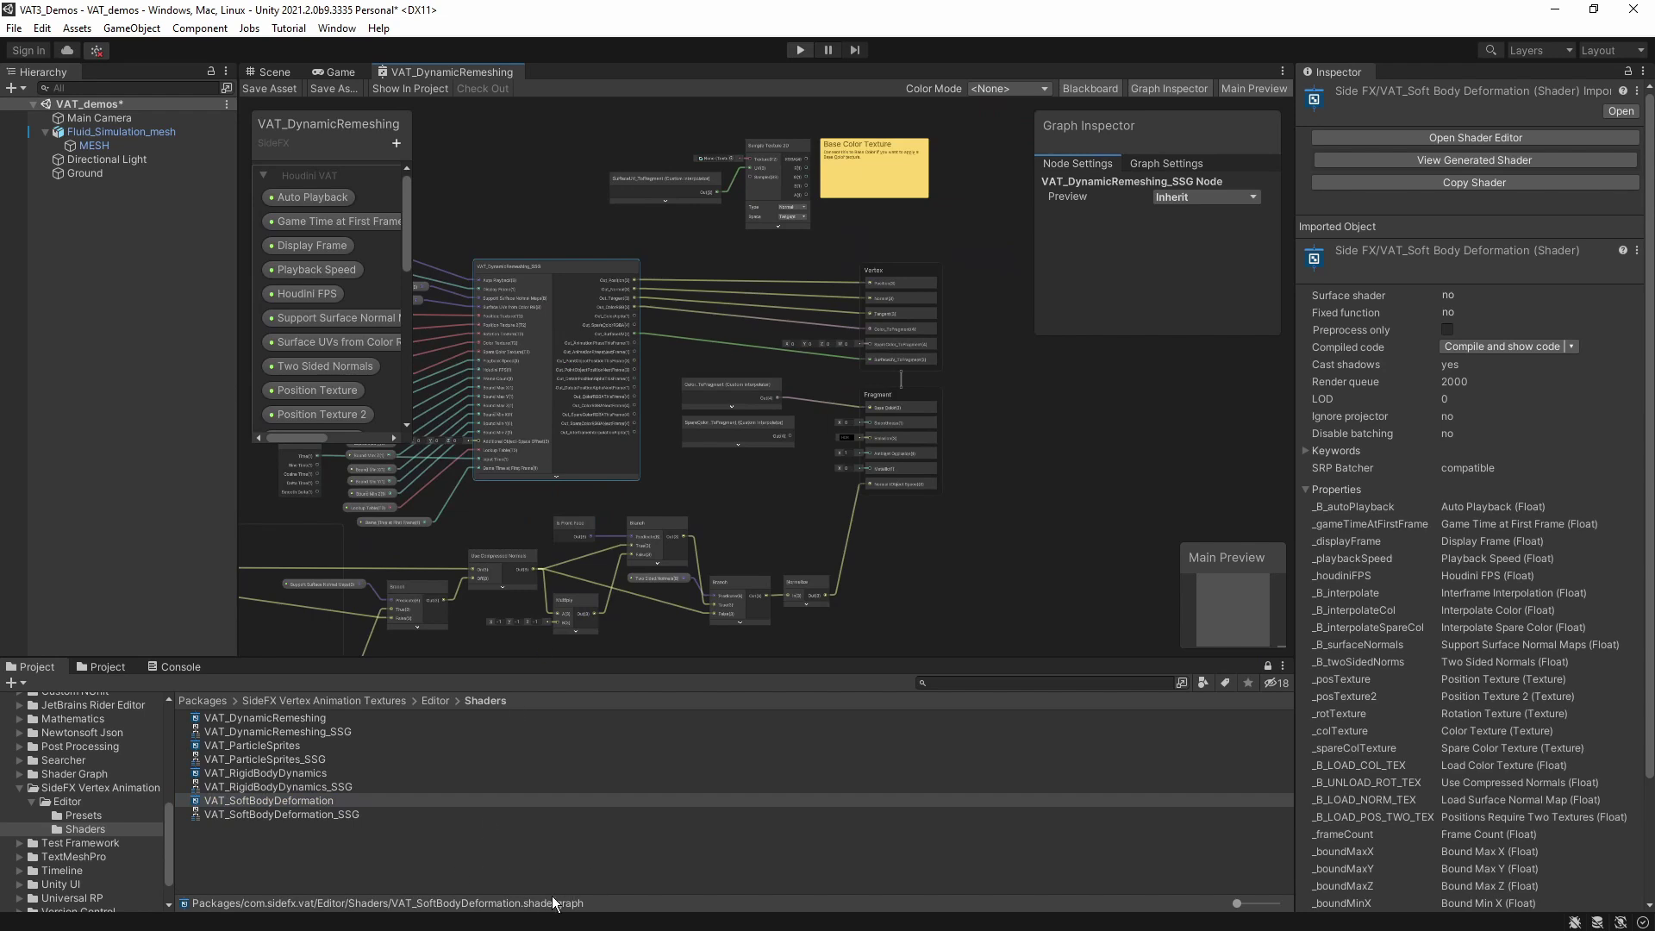
scroll(1003, 428, "up", 1)
left_click(1003, 427)
scroll(975, 362, "up", 1)
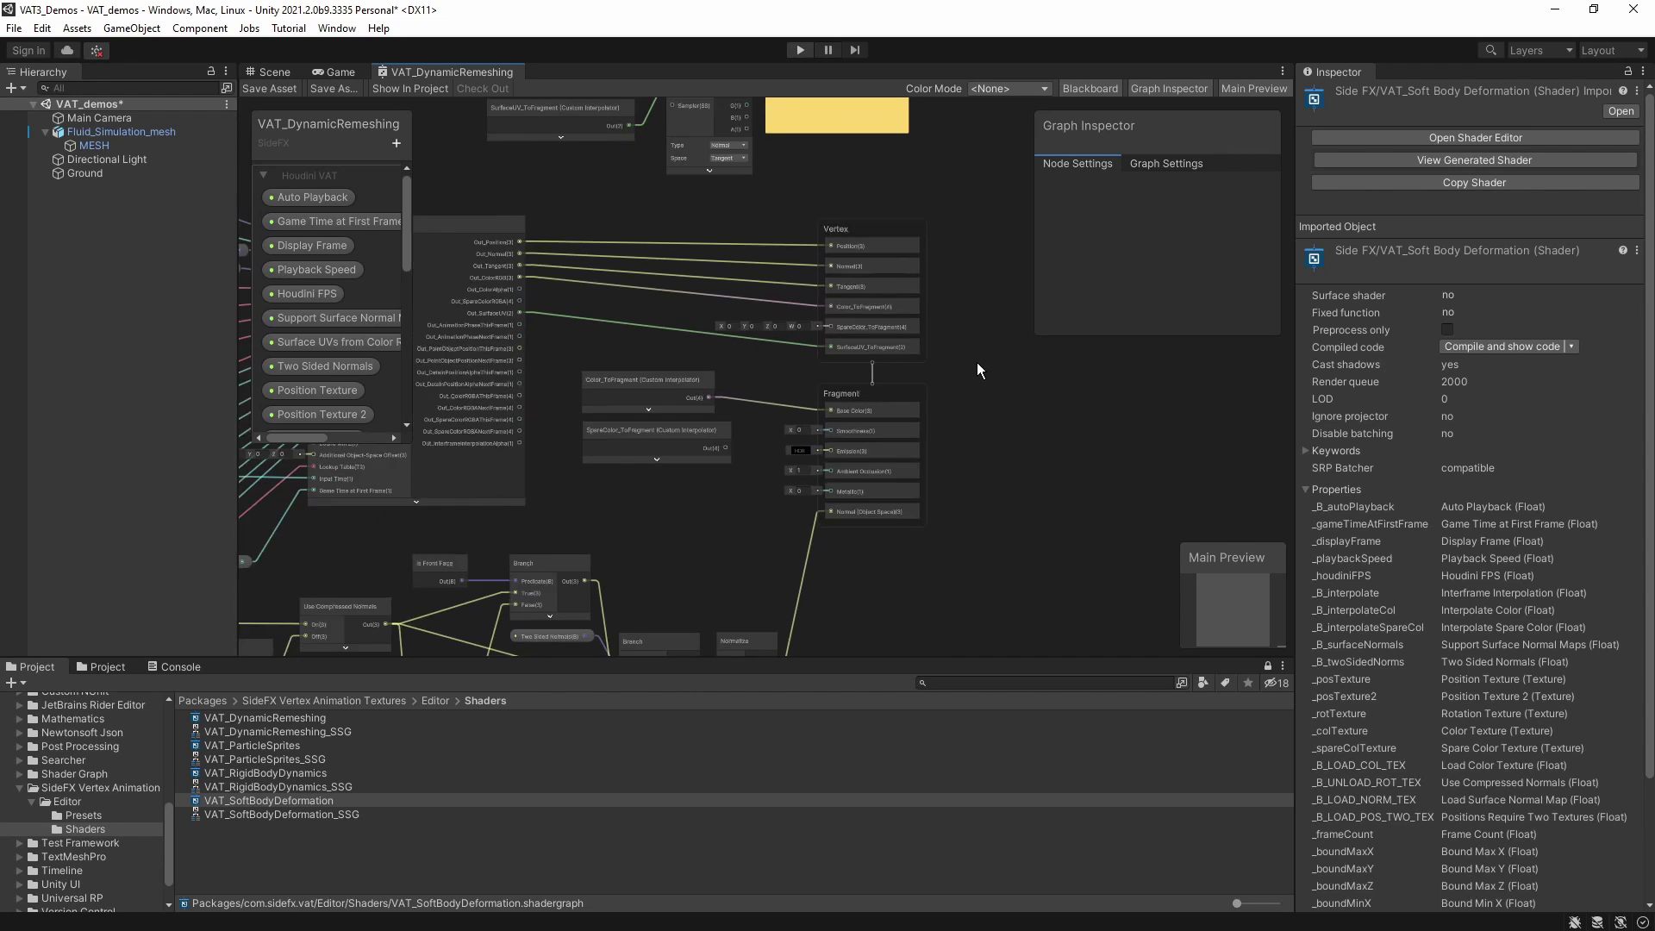
scroll(1007, 431, "up", 3)
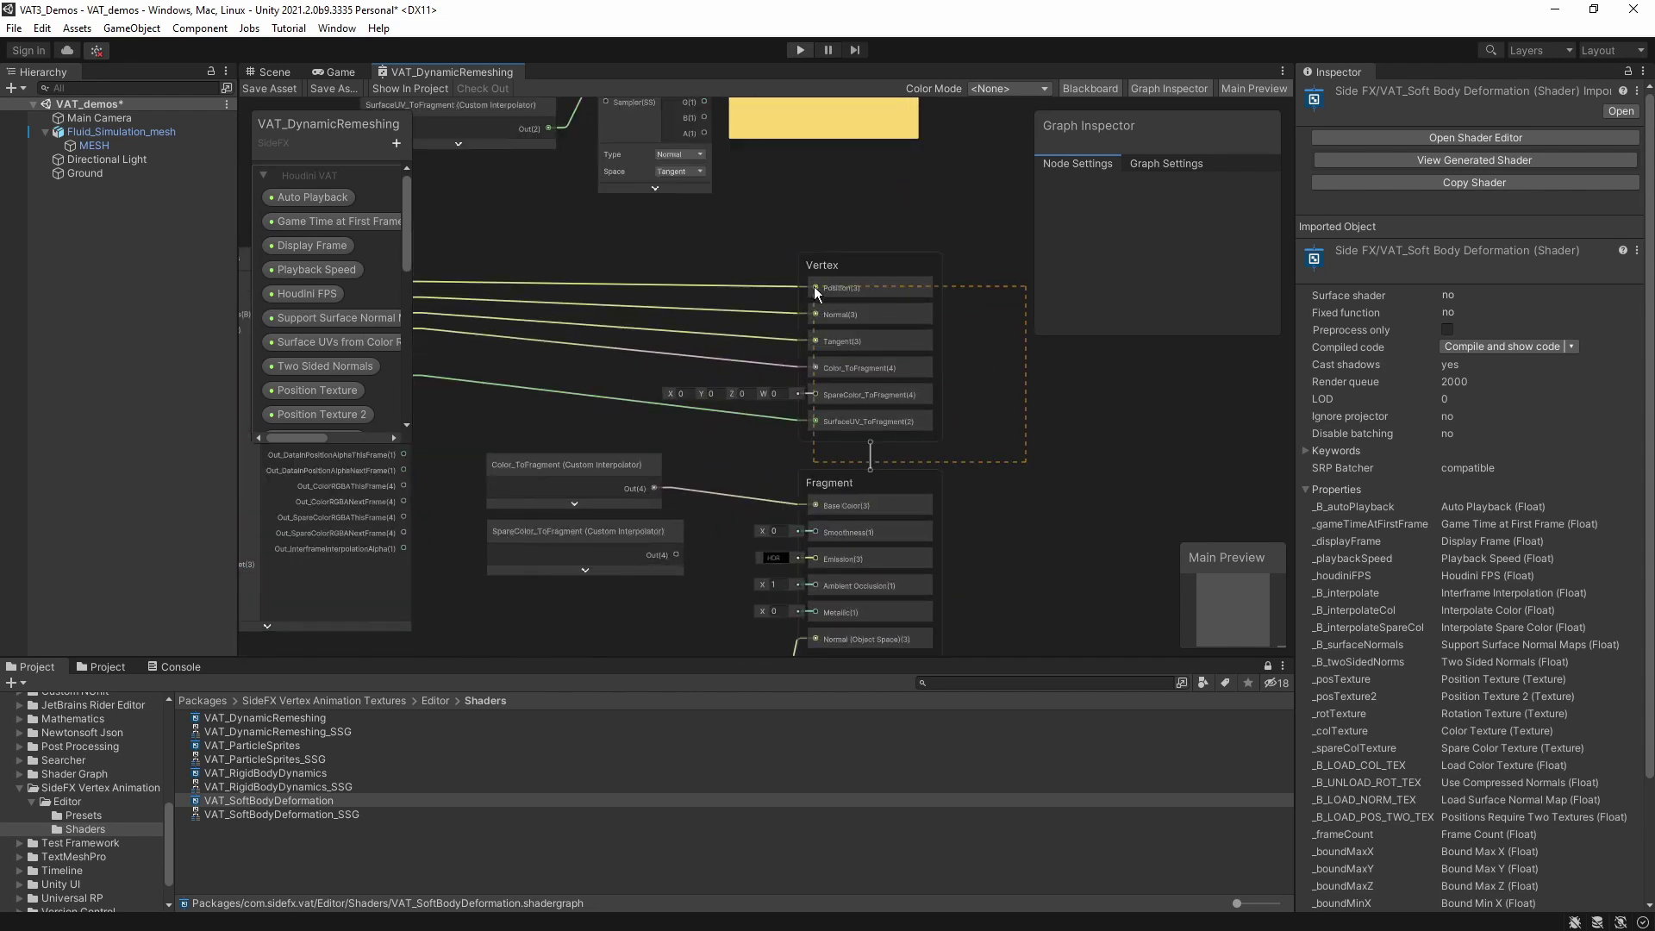
Step: Box-select the blocks of the Vertex and Fragment stacks
left_click_drag(814, 286, 820, 295)
middle_click_drag(820, 294, 786, 169)
left_click_drag(971, 339, 919, 381)
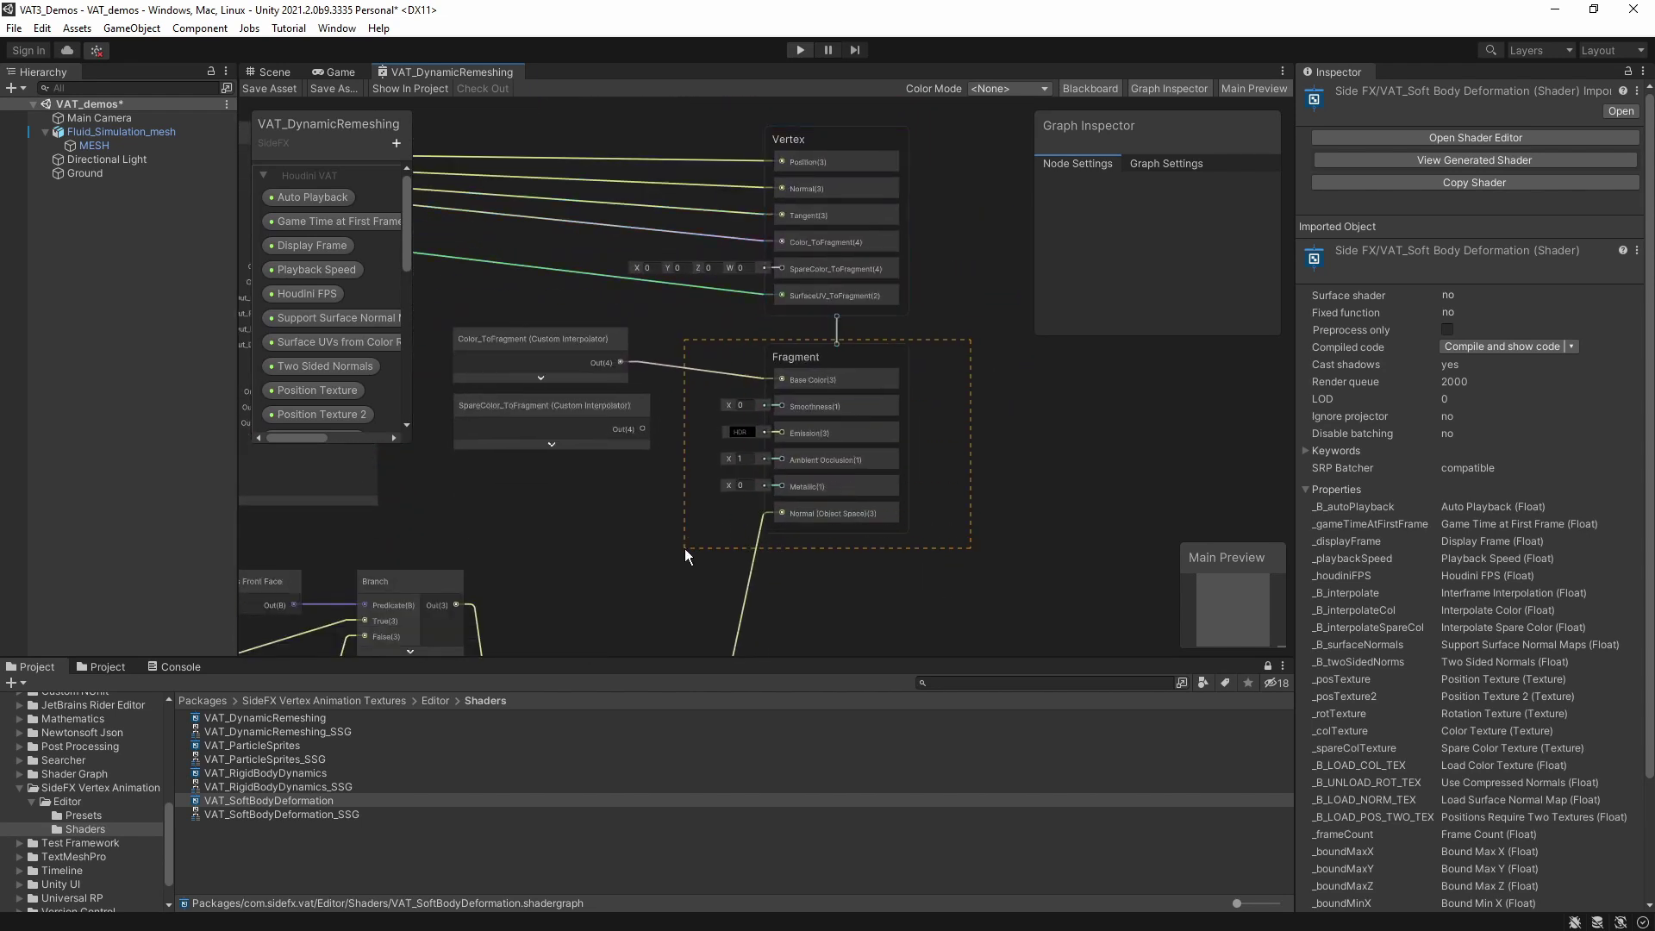
left_click_drag(685, 548, 685, 548)
Step: Reselect the remeshing subgraph node and frame it beside the Vertex and Fragment stacks
scroll(985, 448, "down", 1)
middle_click_drag(1038, 524, 907, 426)
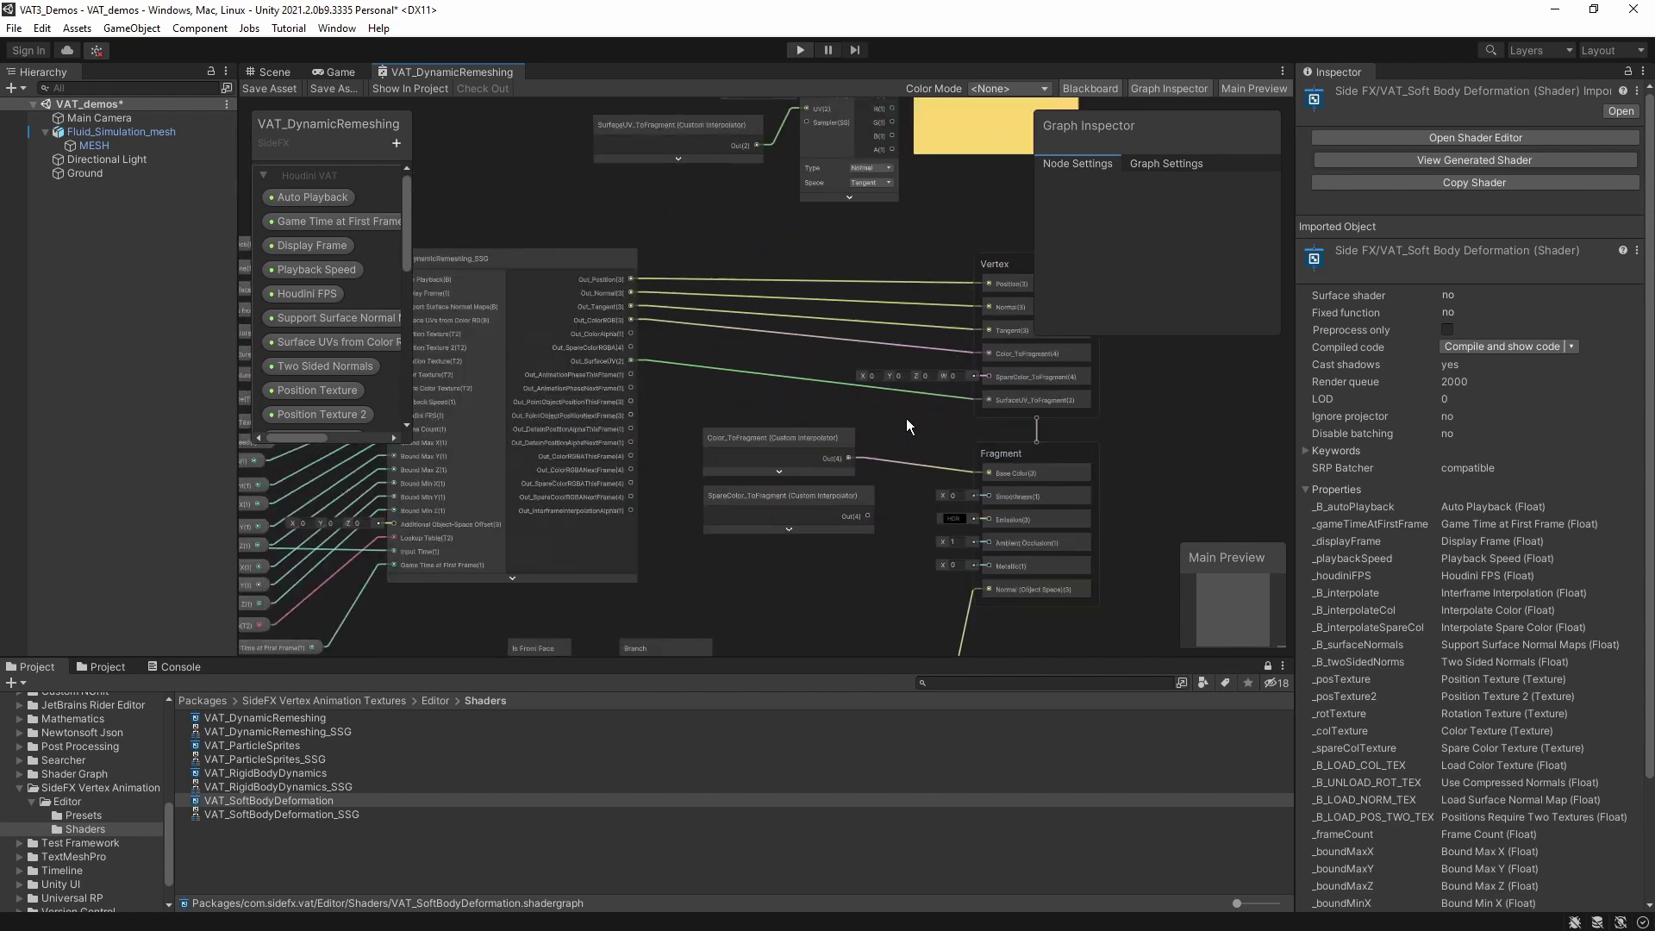
left_click(619, 265)
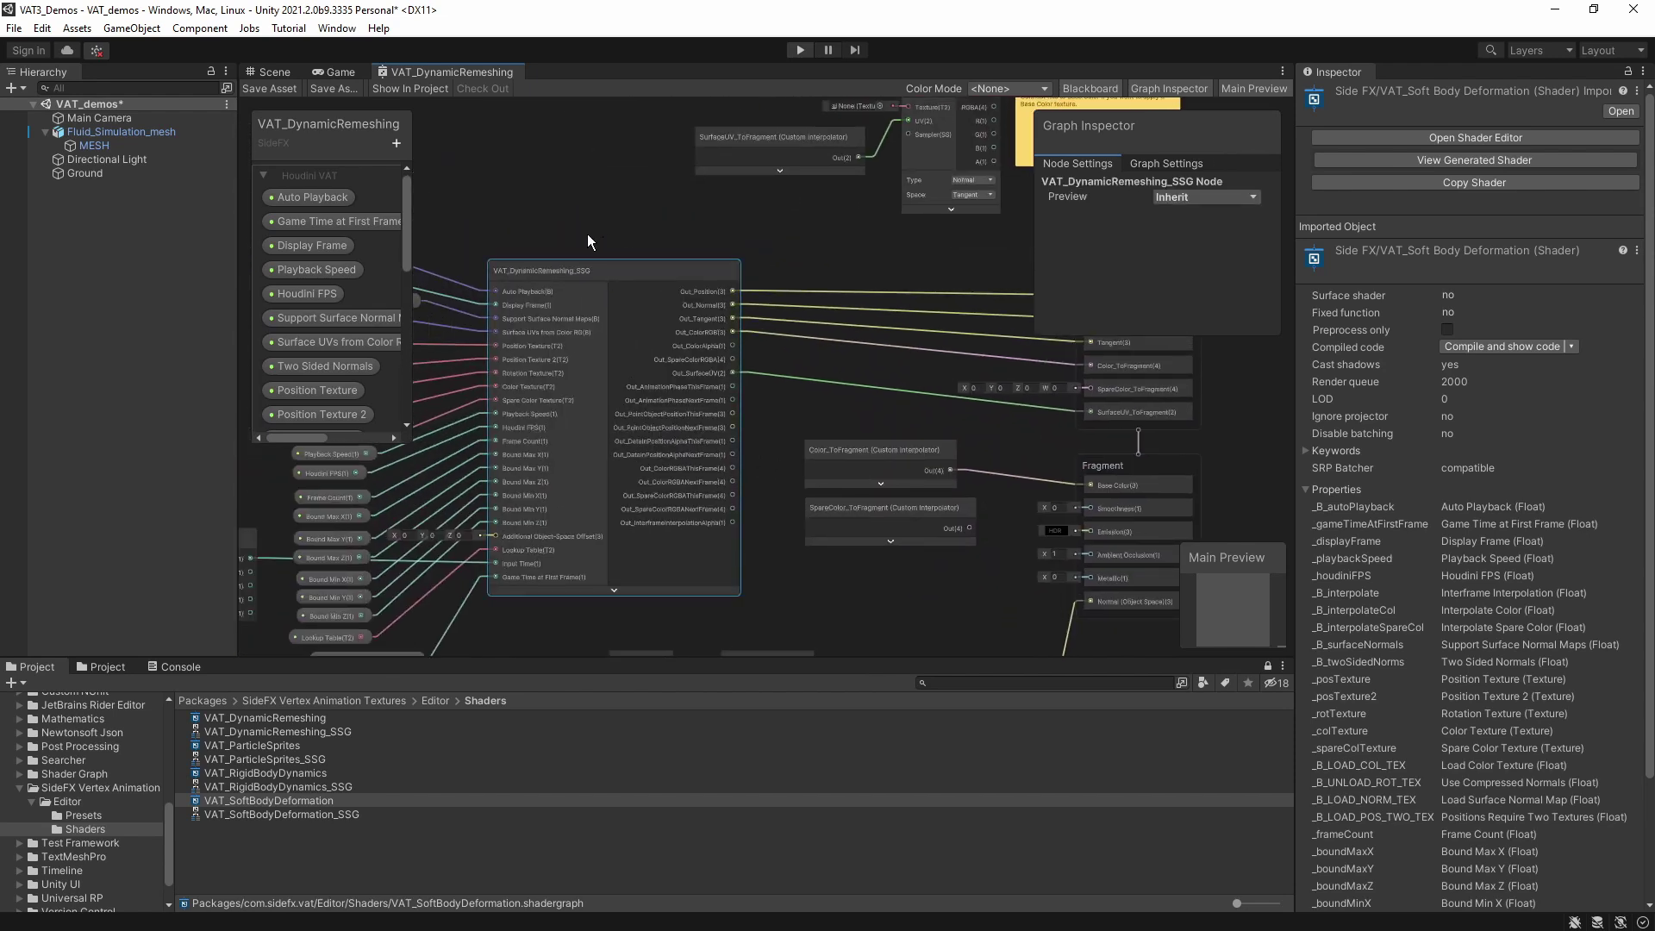
middle_click_drag(851, 255, 604, 257)
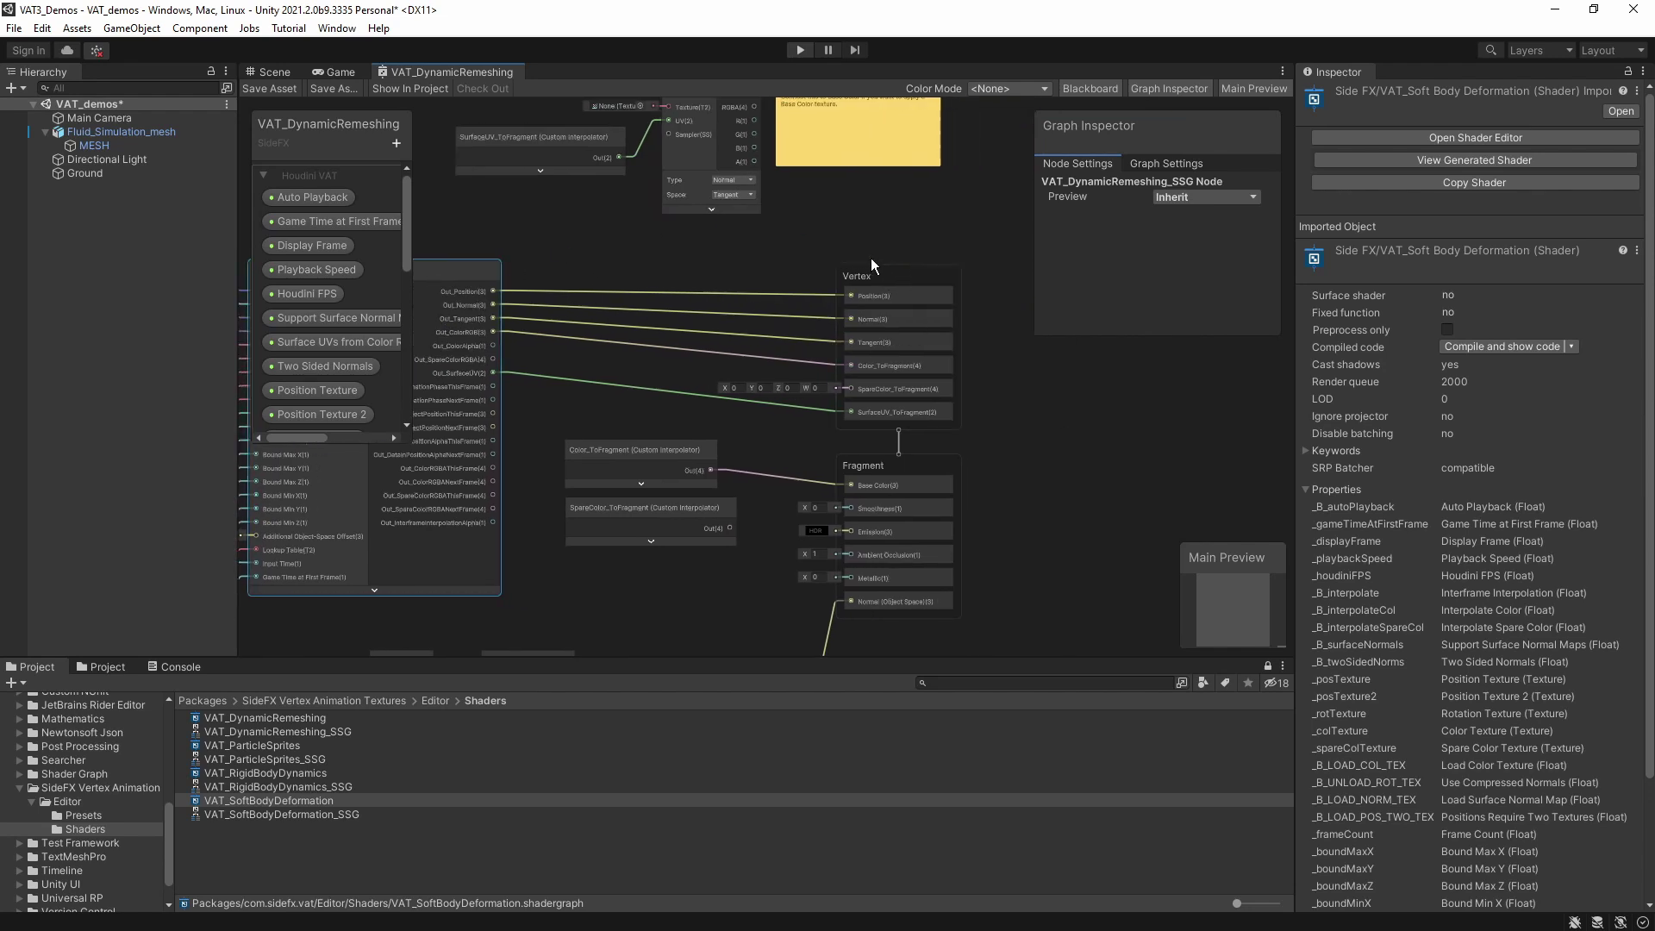
scroll(800, 434, "up", 2)
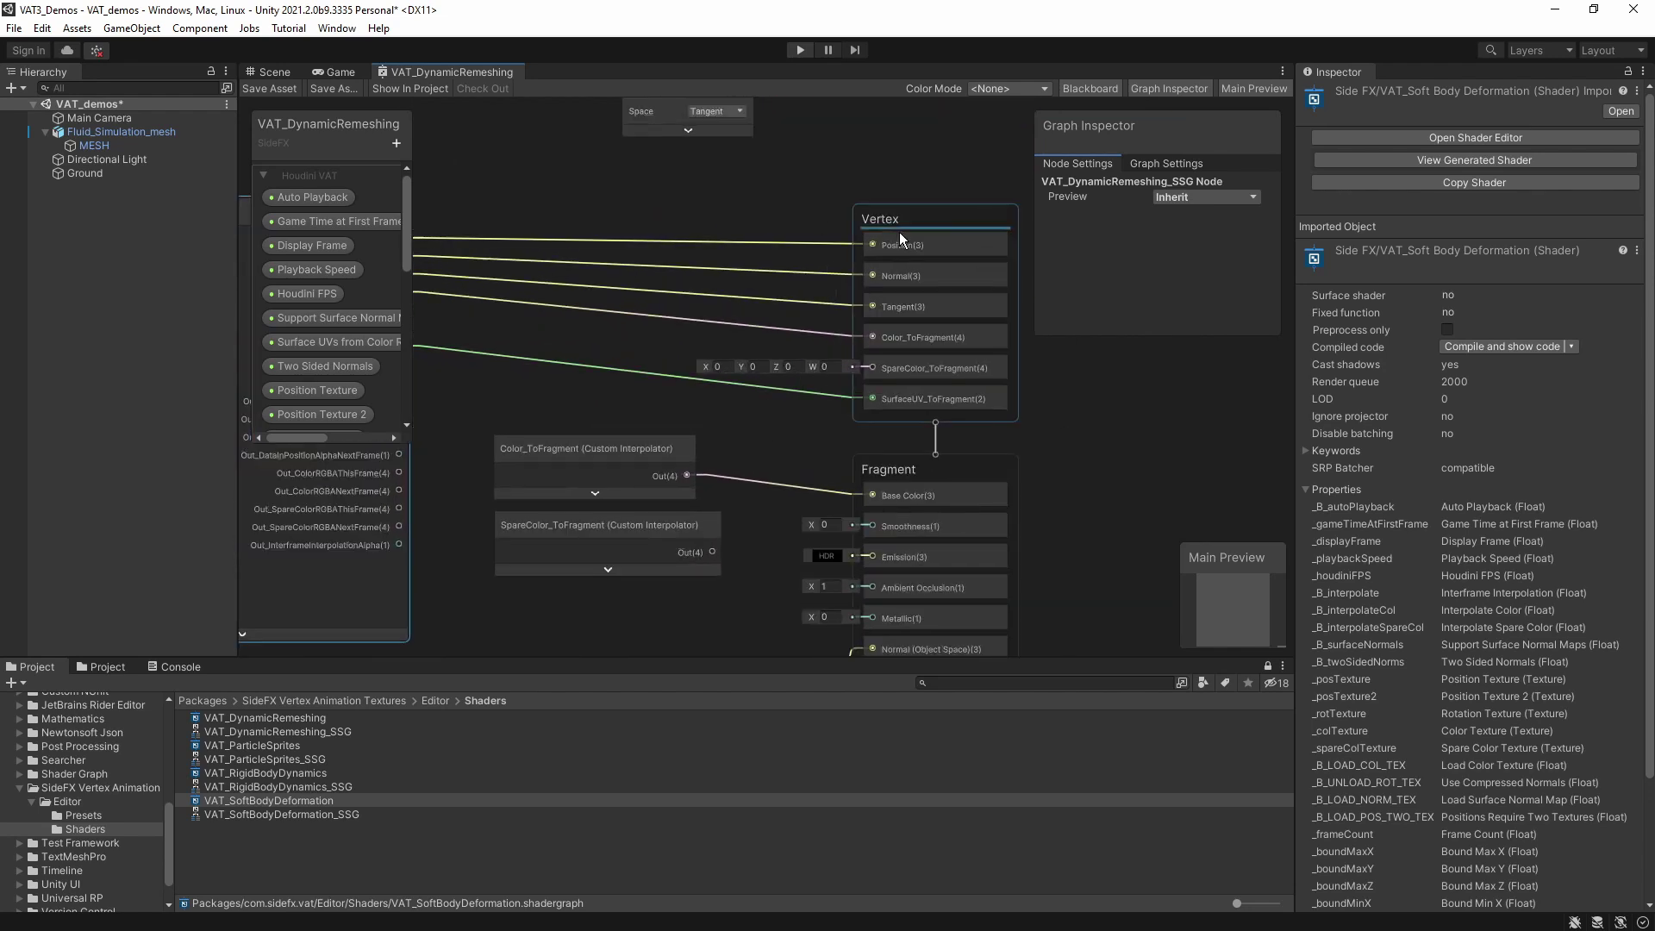
Step: Select the Color_ToFragment interpolator and view its settings beside the Vertex stack
middle_click_drag(757, 441, 658, 379)
left_click_drag(574, 388, 581, 369)
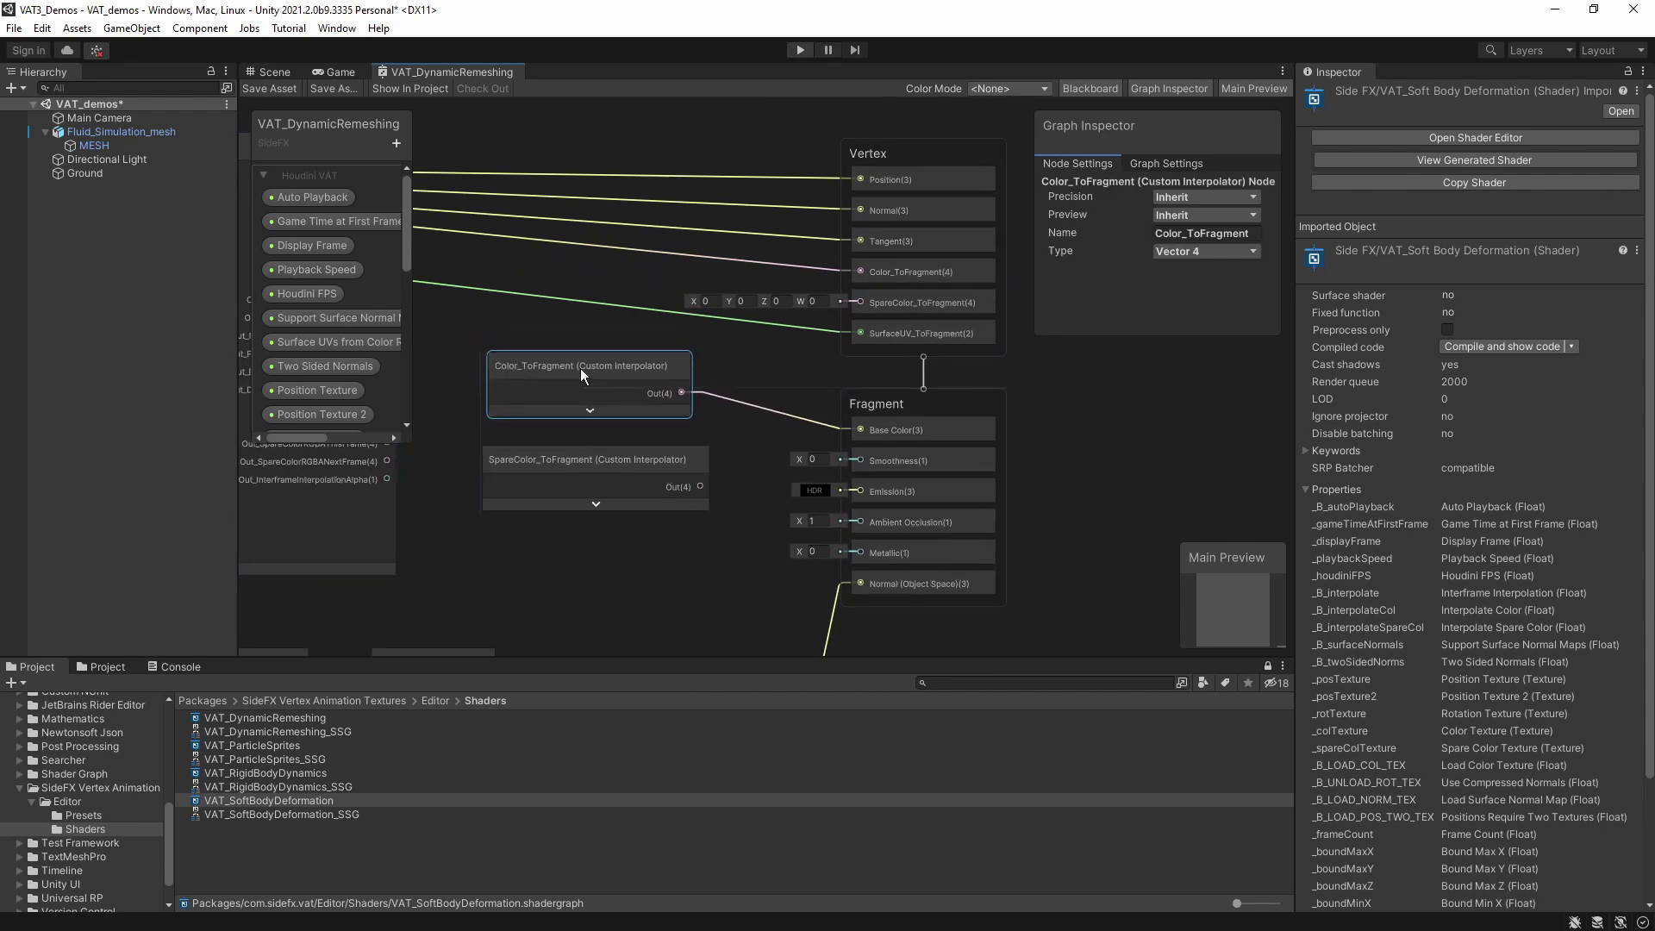
scroll(514, 395, "up", 2)
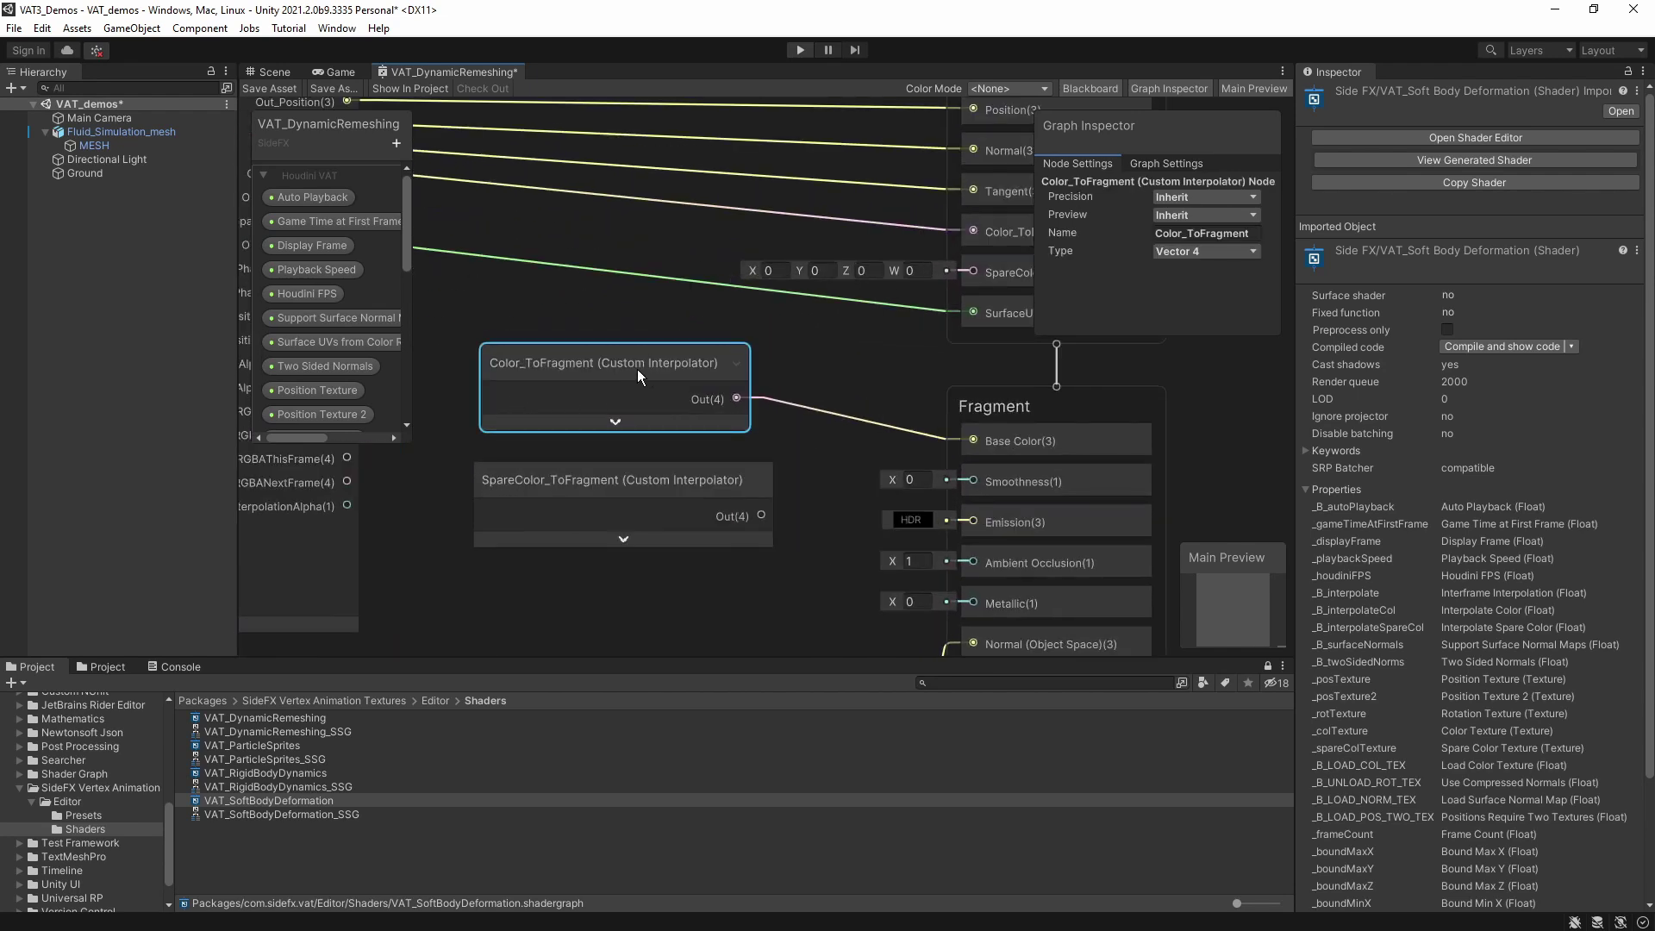
middle_click_drag(865, 372, 800, 385)
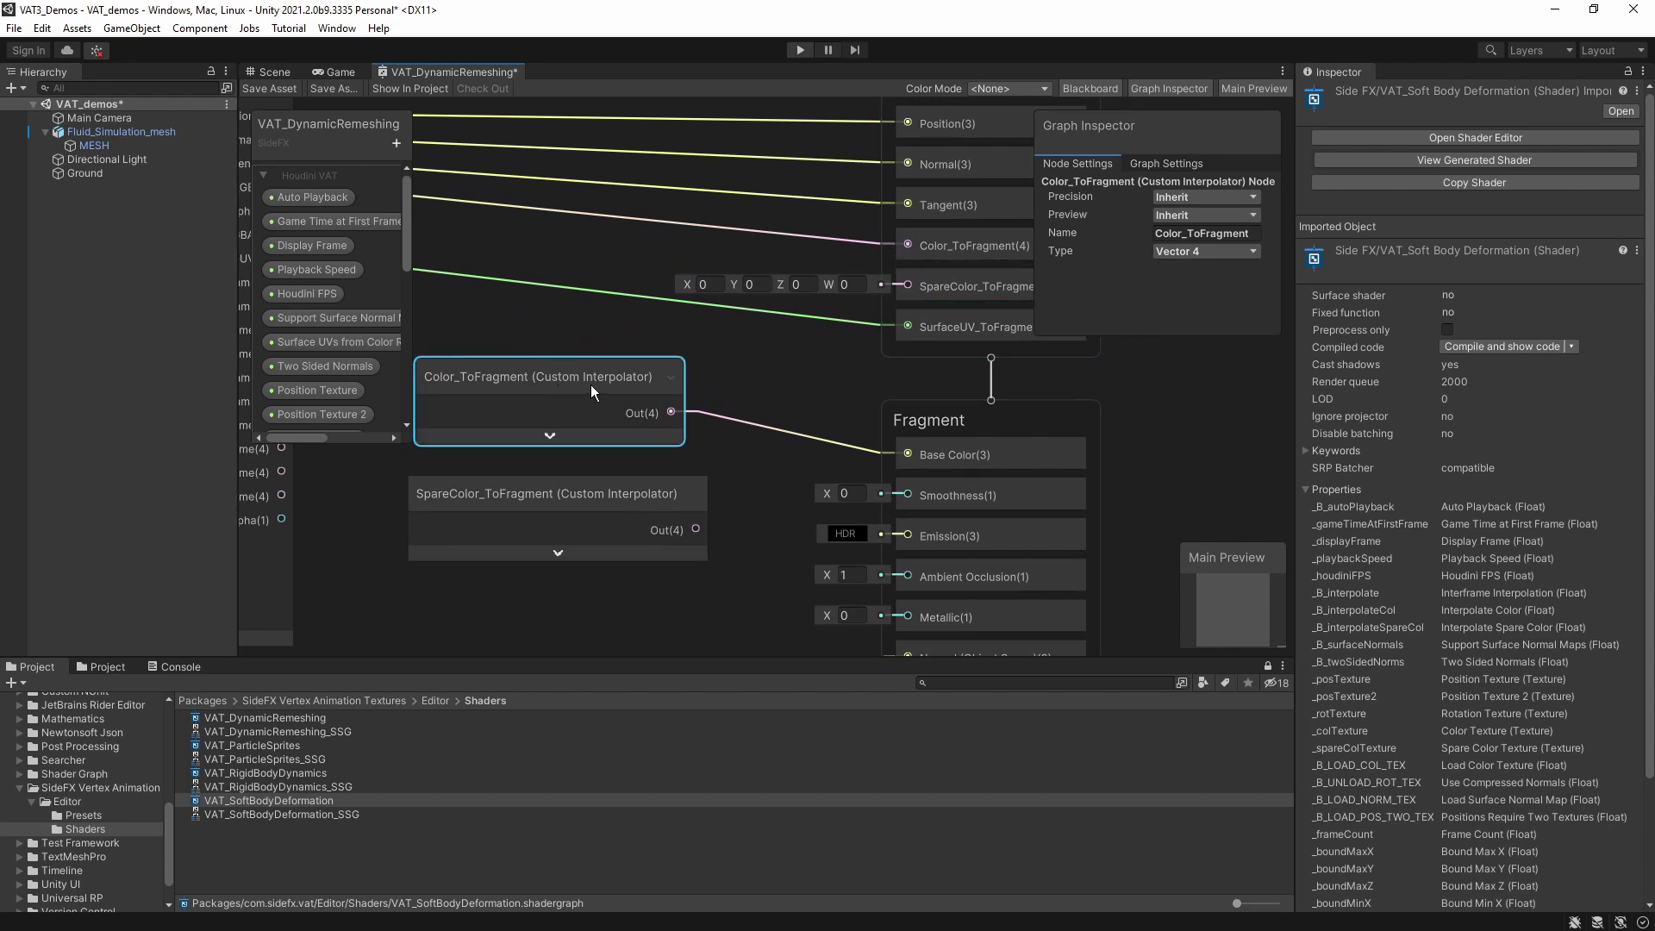
scroll(760, 390, "down", 3)
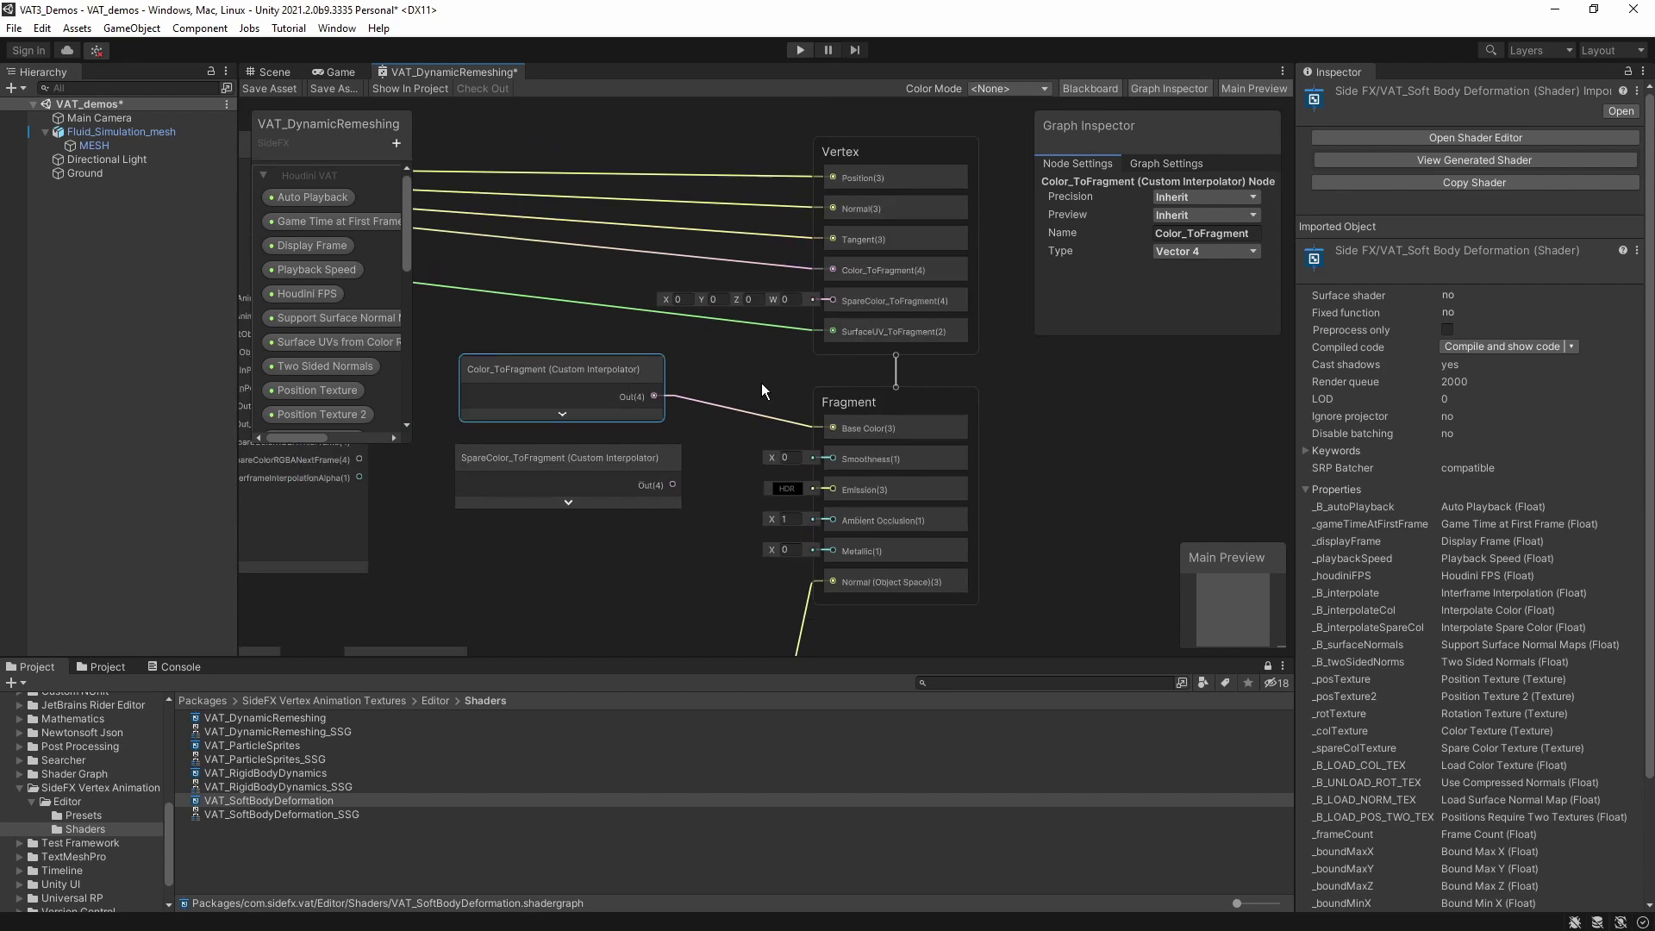
middle_click_drag(762, 383, 898, 504)
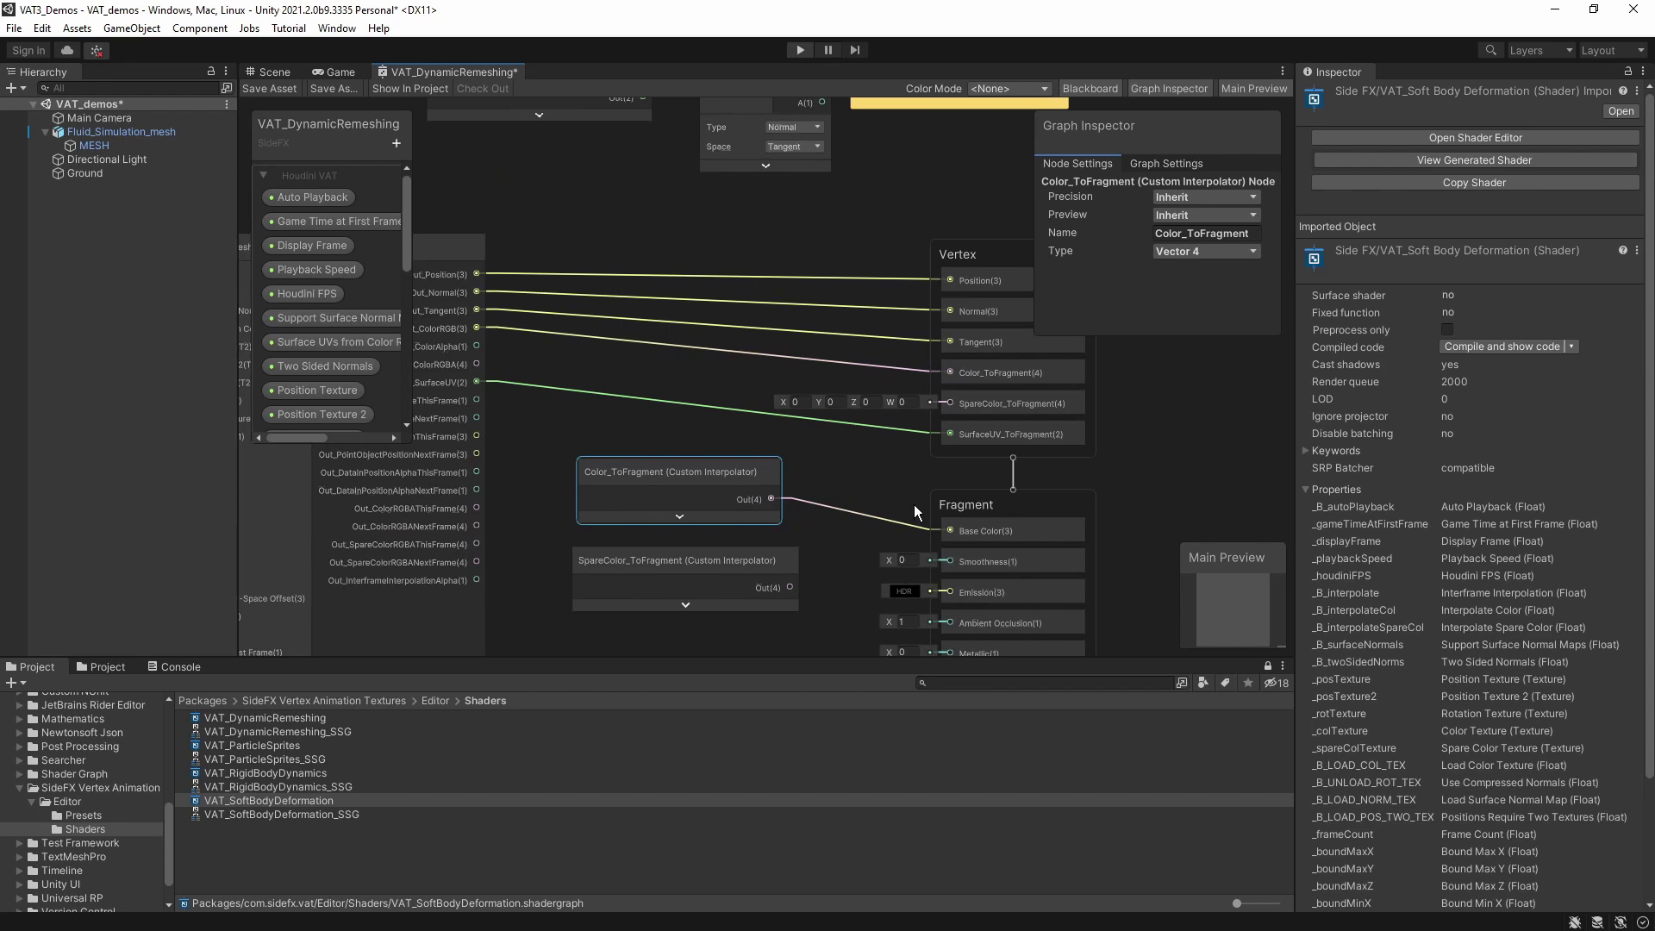
Step: Bring Sample Texture 2D into view and nudge the SurfaceUV_ToFragment interpolator node
middle_click_drag(787, 224, 861, 505)
scroll(617, 433, "up", 2)
middle_click_drag(618, 433, 602, 210)
left_click(580, 206)
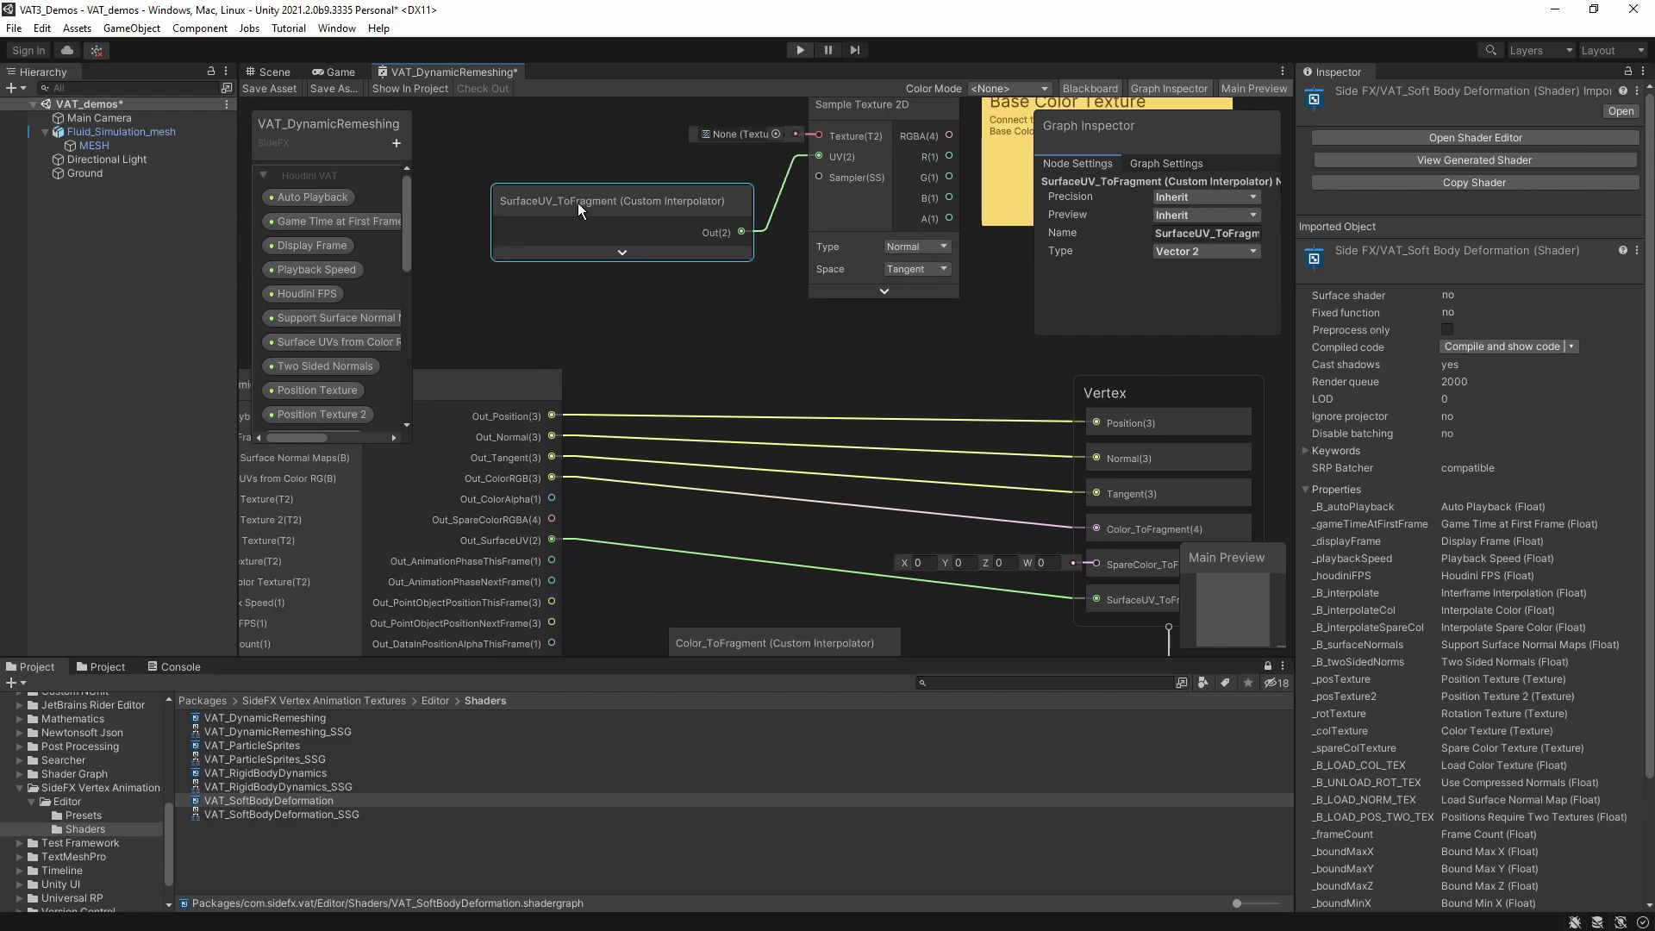
left_click_drag(579, 207, 595, 219)
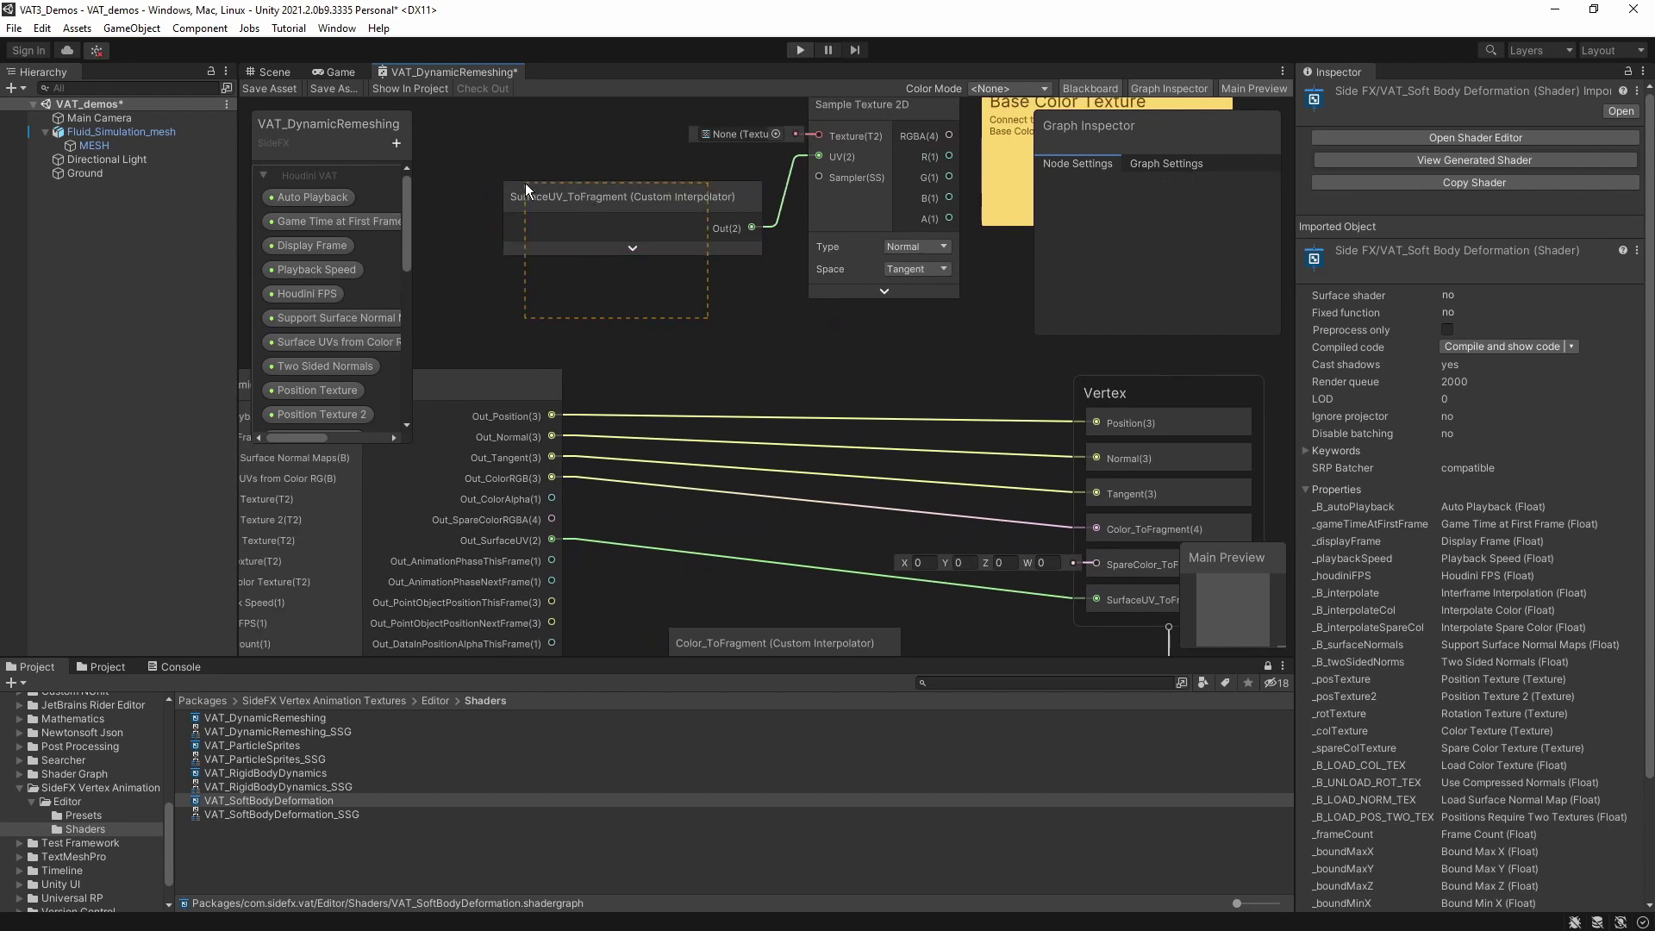
middle_click_drag(834, 344, 598, 255)
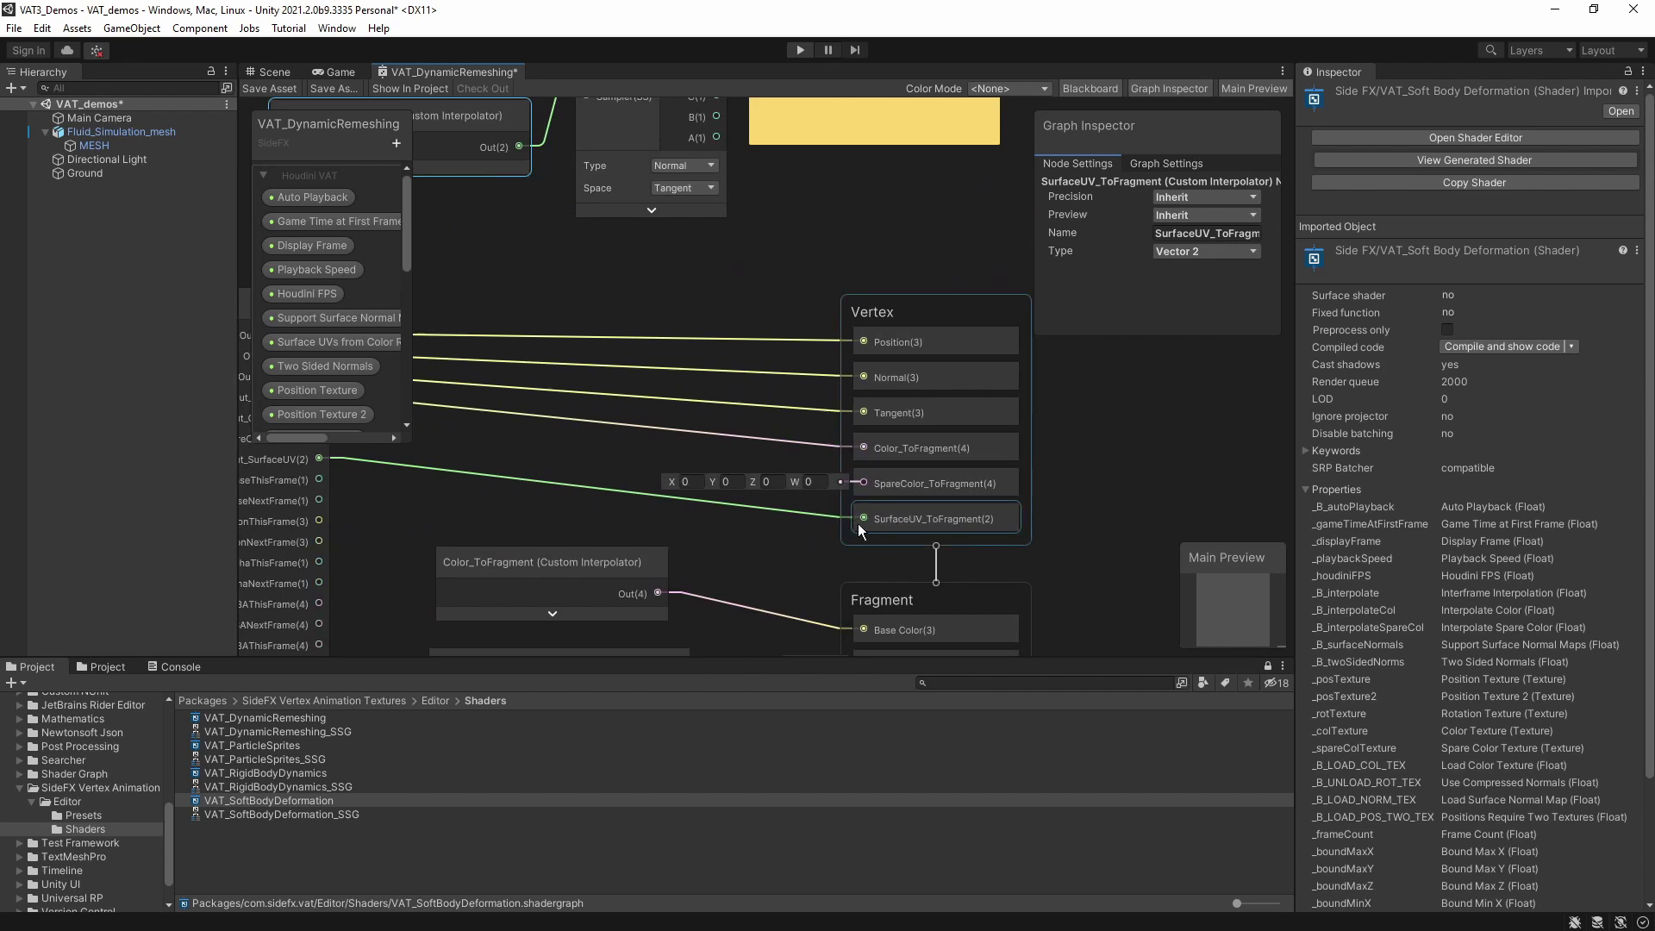
Step: Trace the Out_SurfaceUV edge to the Sample Texture 2D UV input
scroll(824, 539, "down", 4)
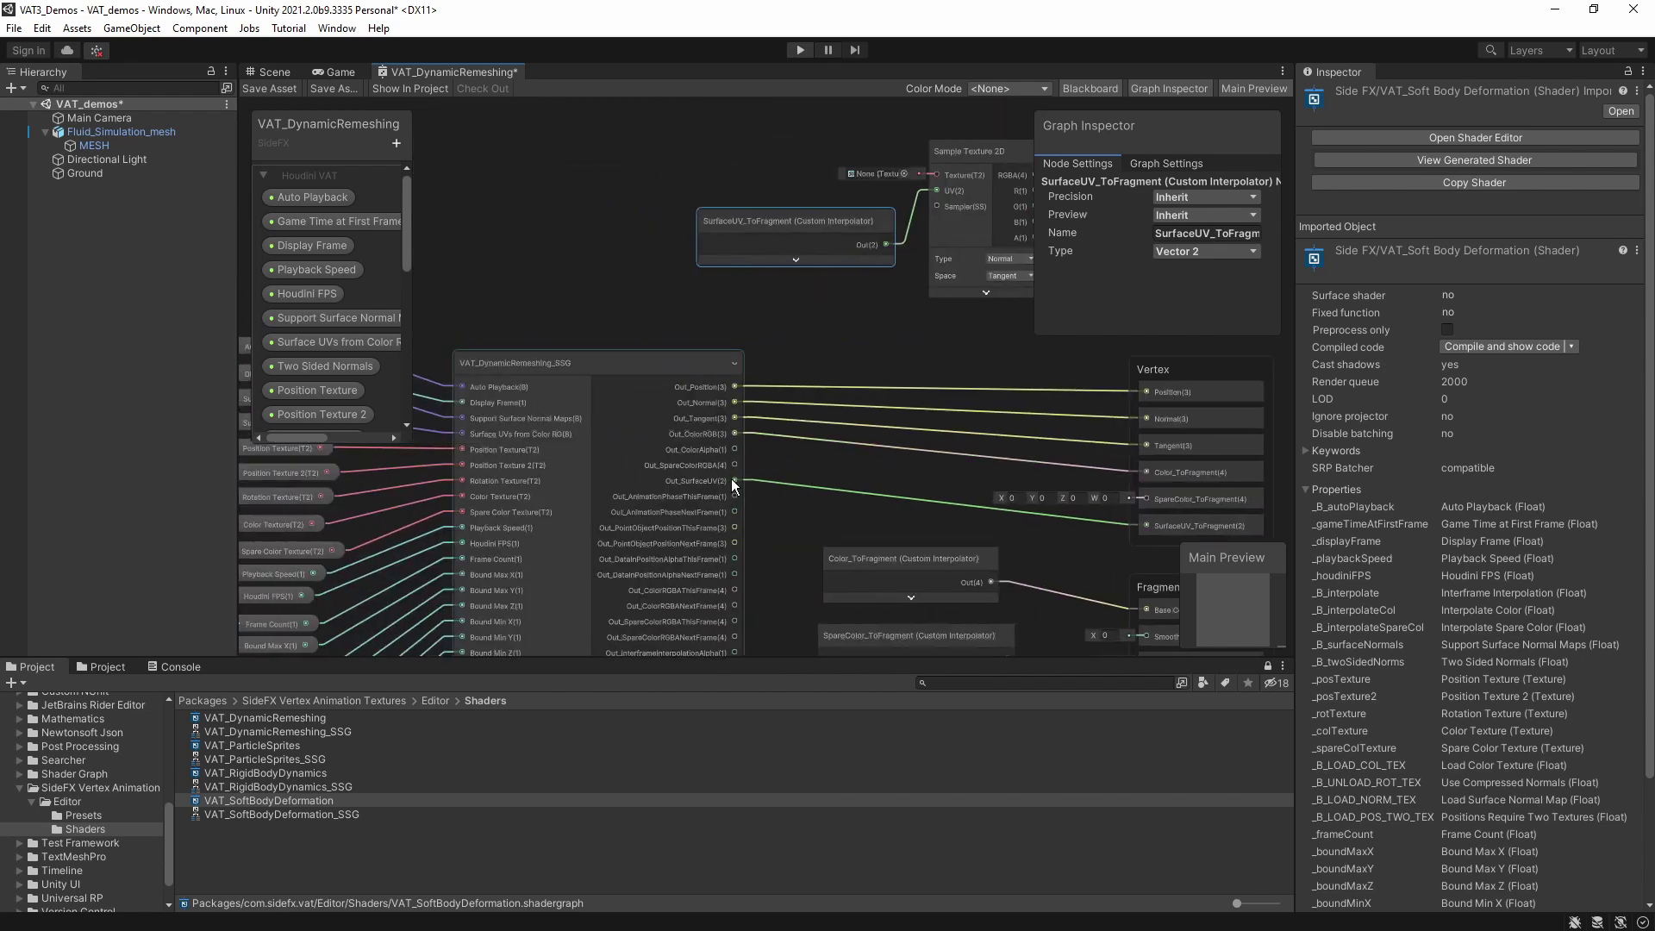
left_click_drag(733, 479, 940, 188)
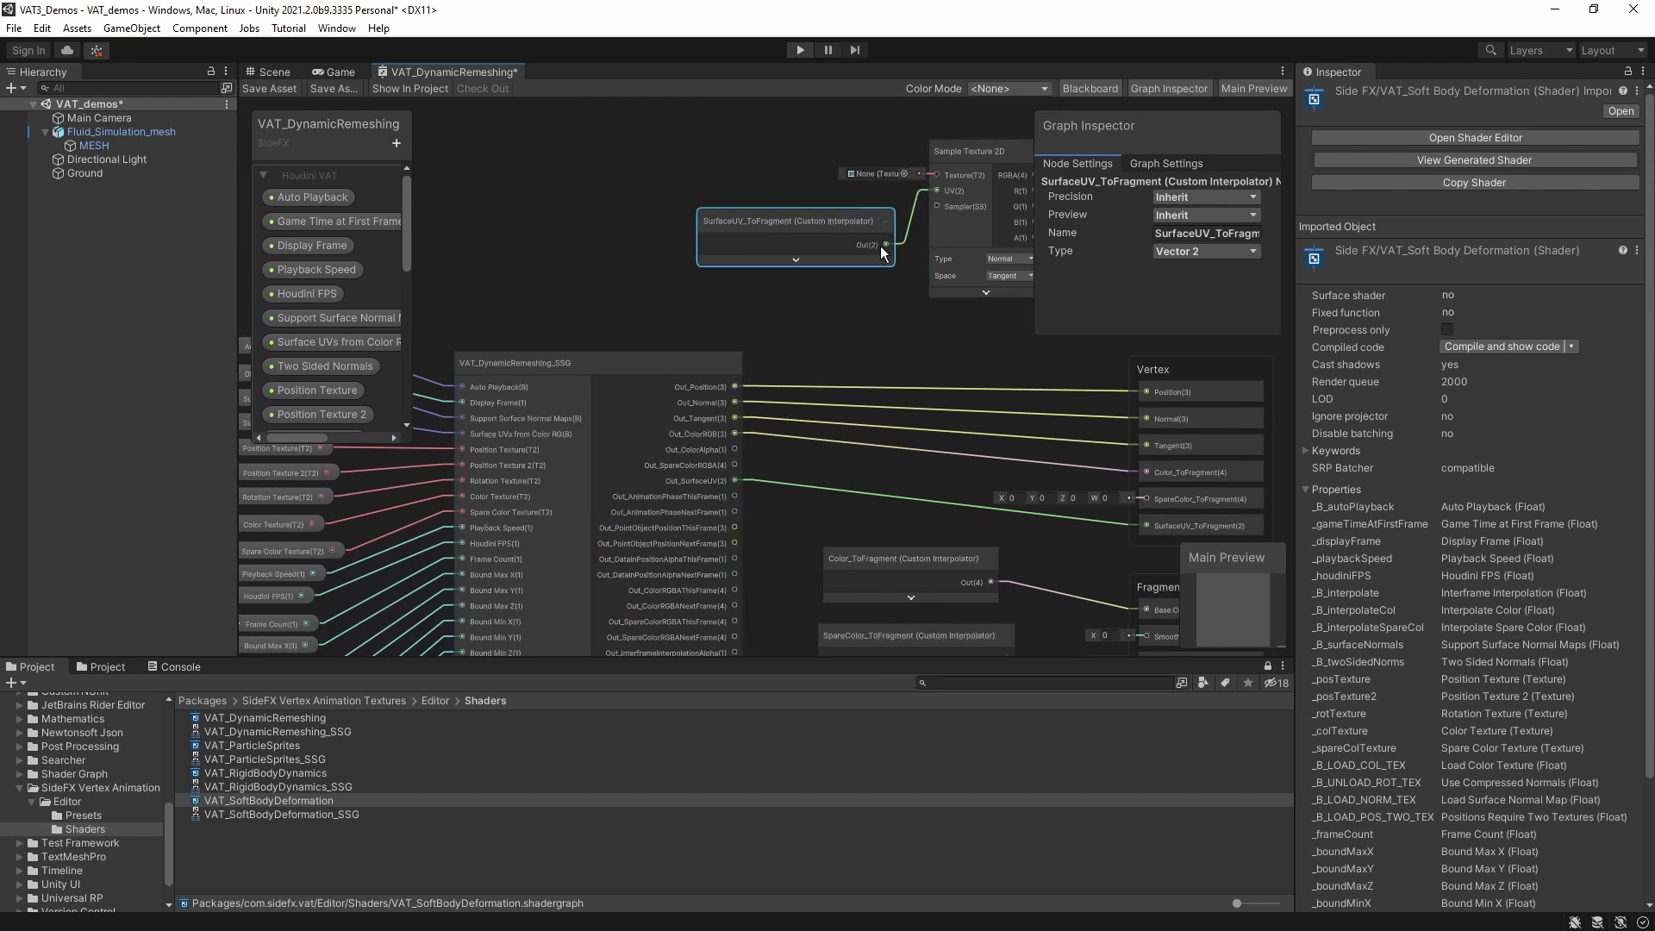
scroll(755, 404, "up", 3)
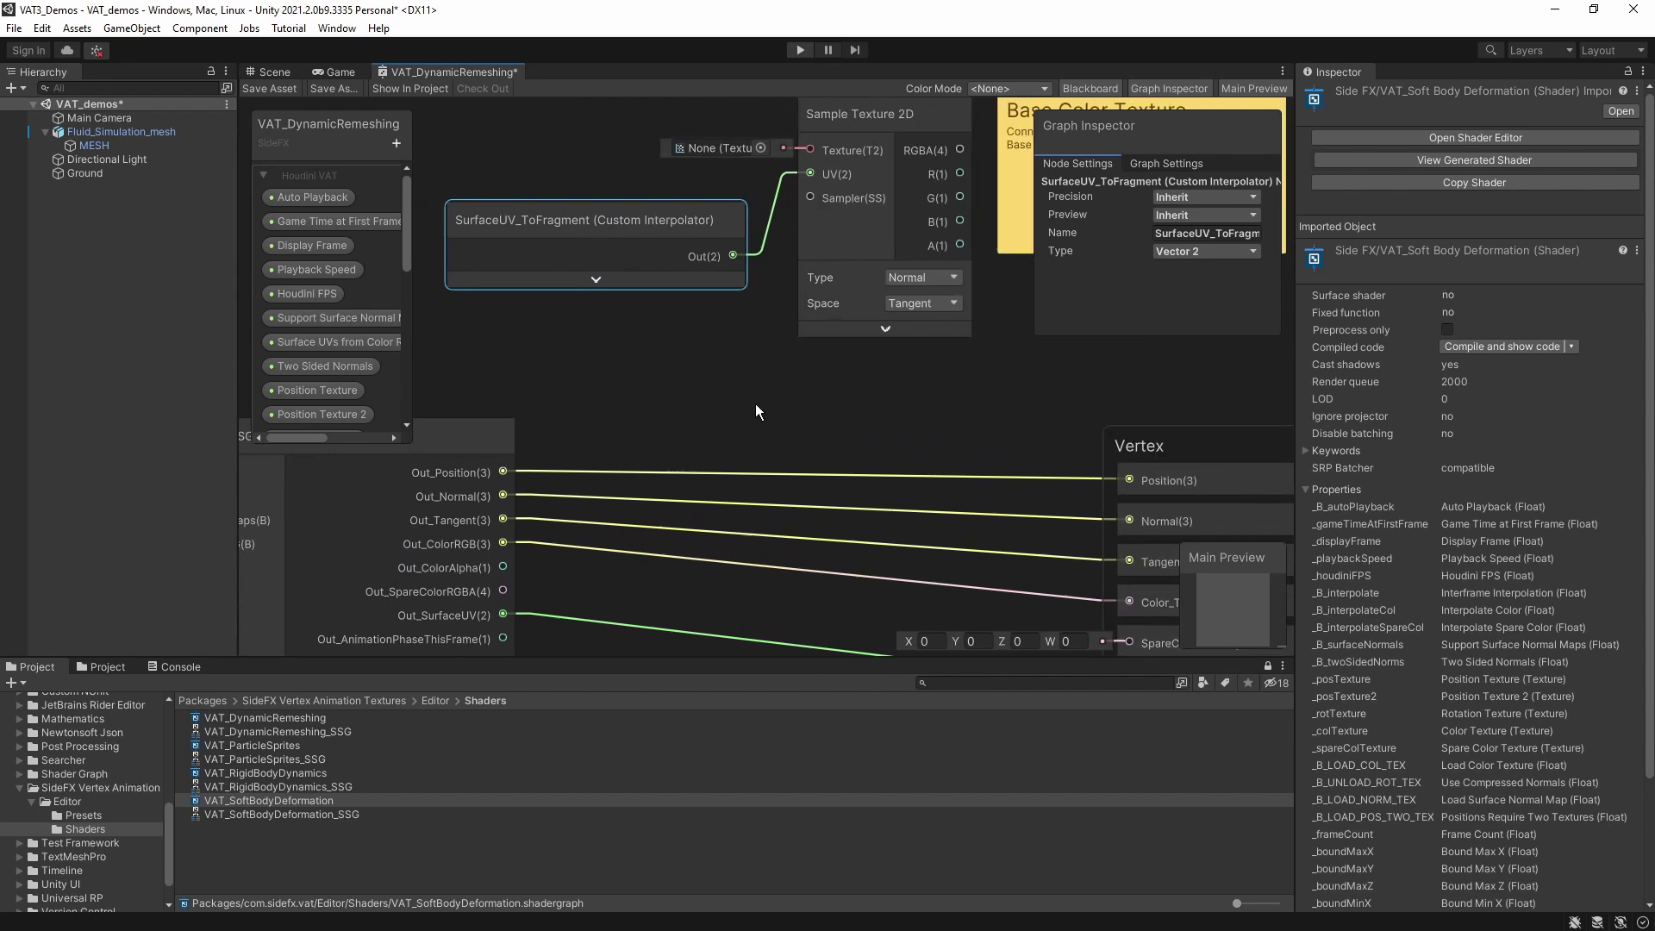
scroll(753, 403, "down", 3)
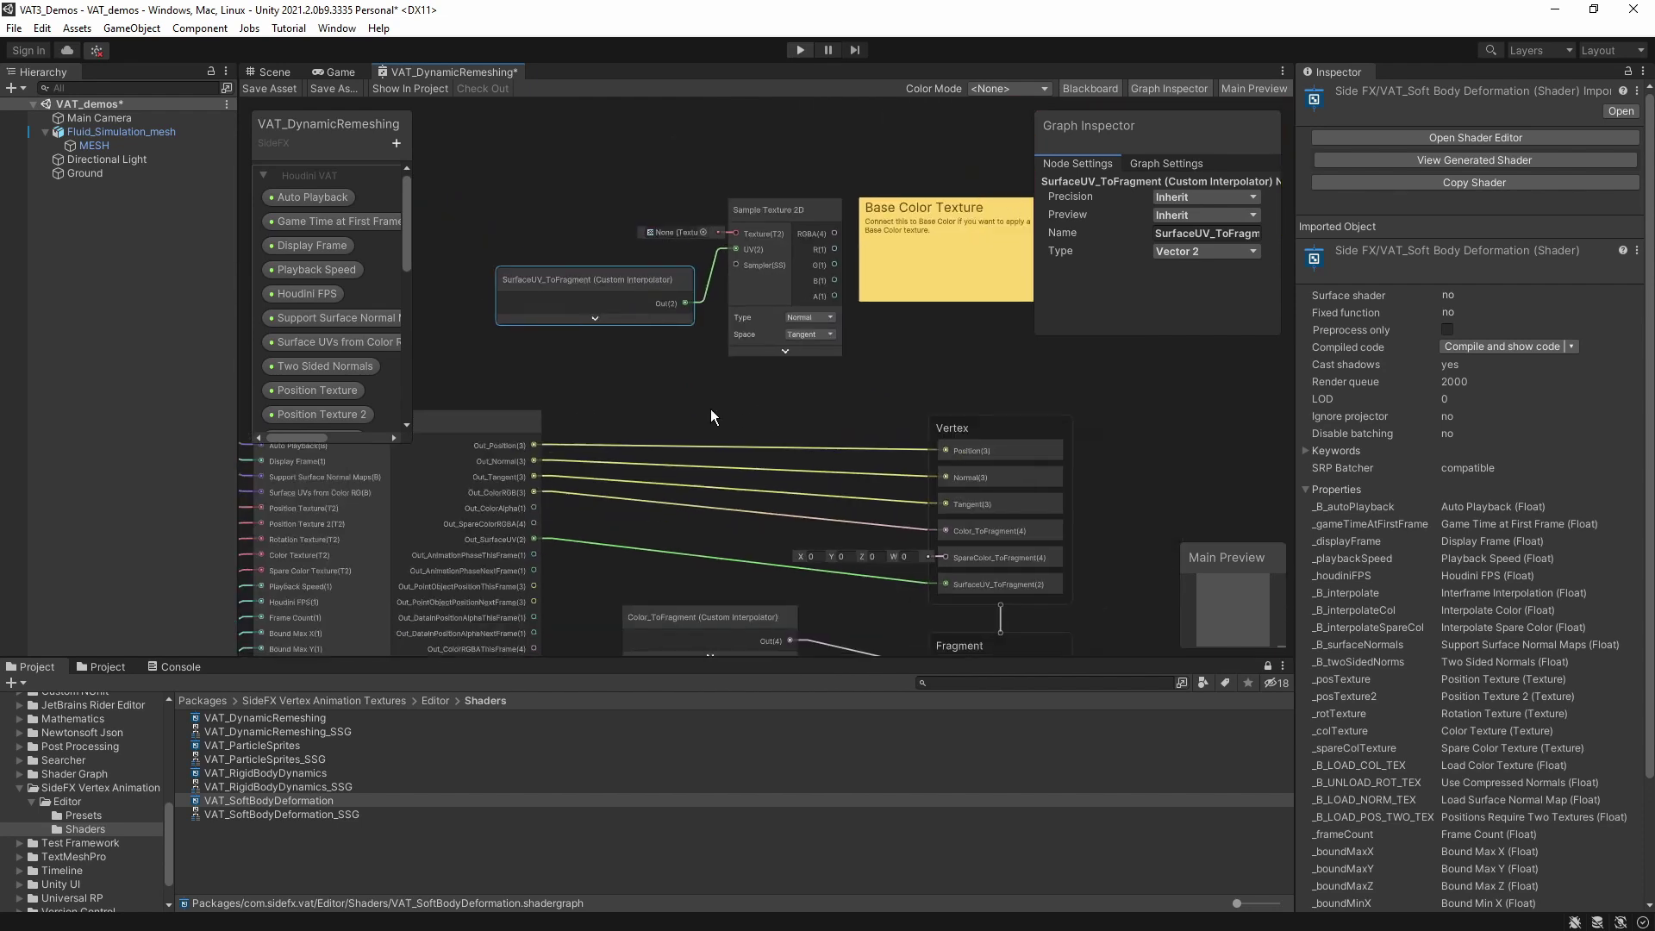